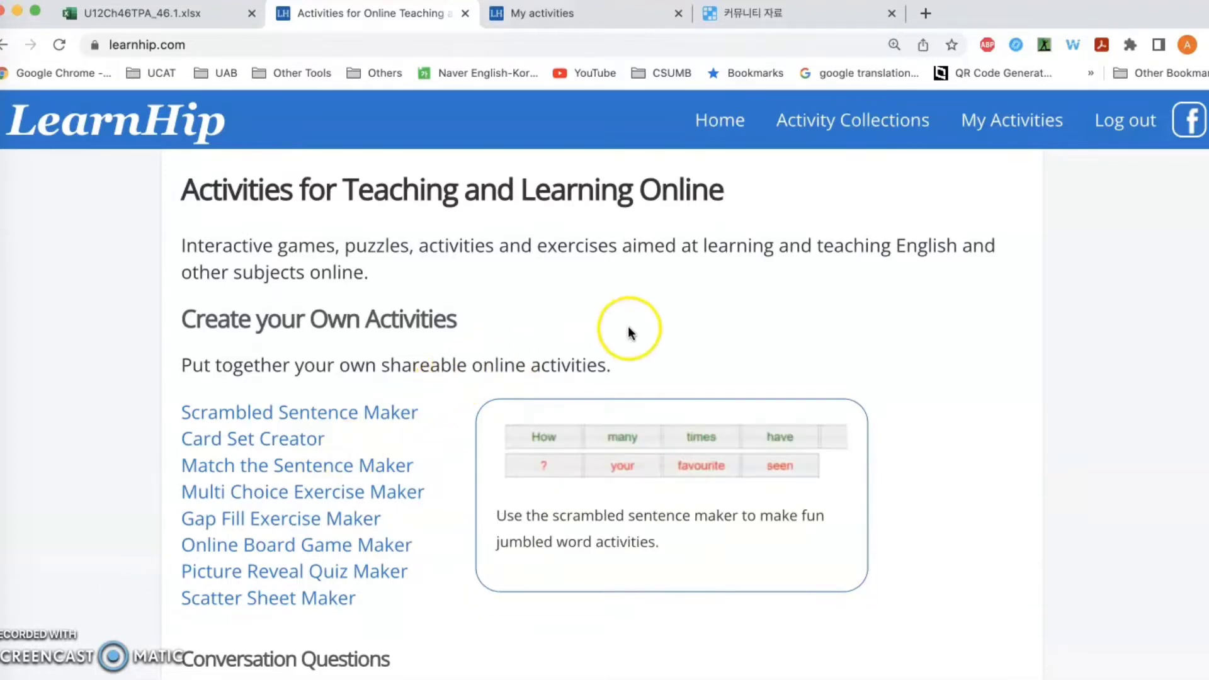
# Browse the shared activities on the Wordwall community page and compare them with the LearnHip home page.
pyautogui.click(780, 12)
pyautogui.scroll(1, 778, 263)
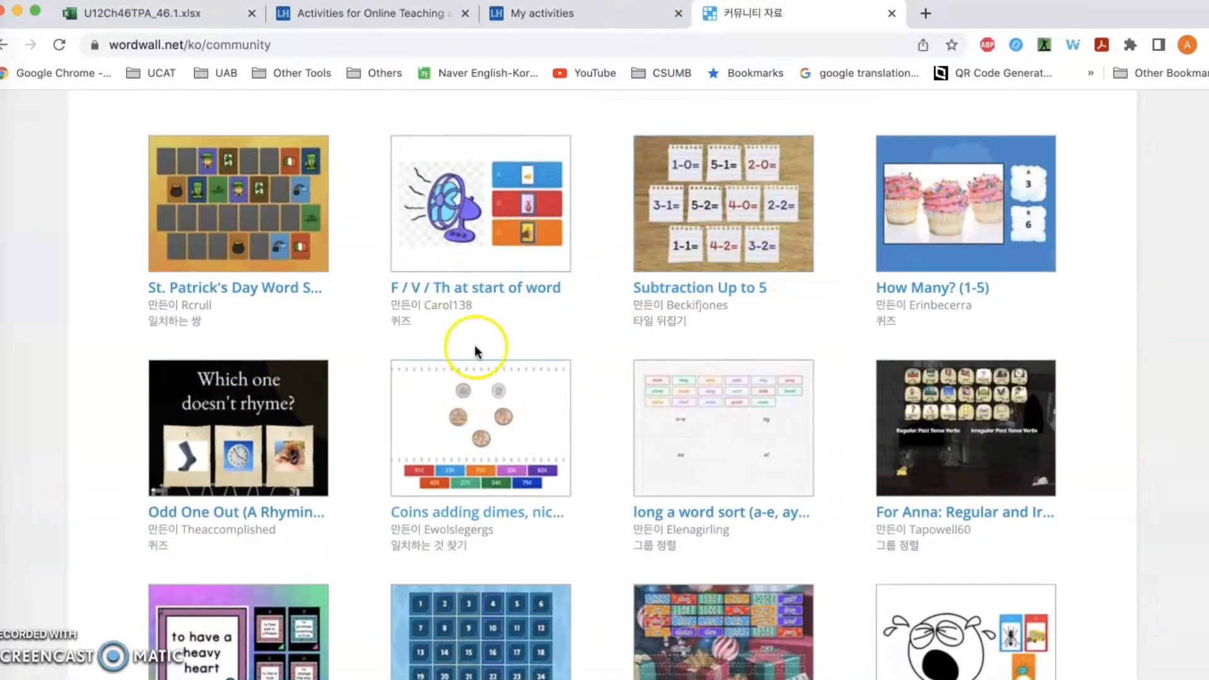
pyautogui.scroll(-4, 541, 355)
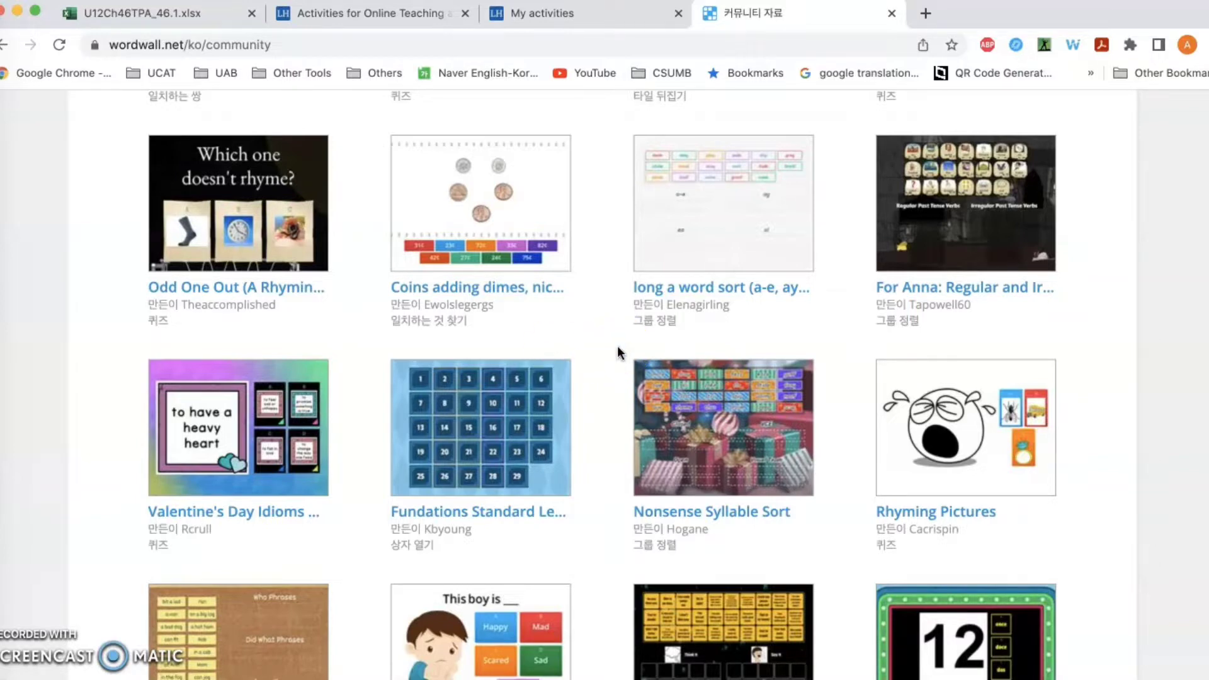
pyautogui.click(363, 20)
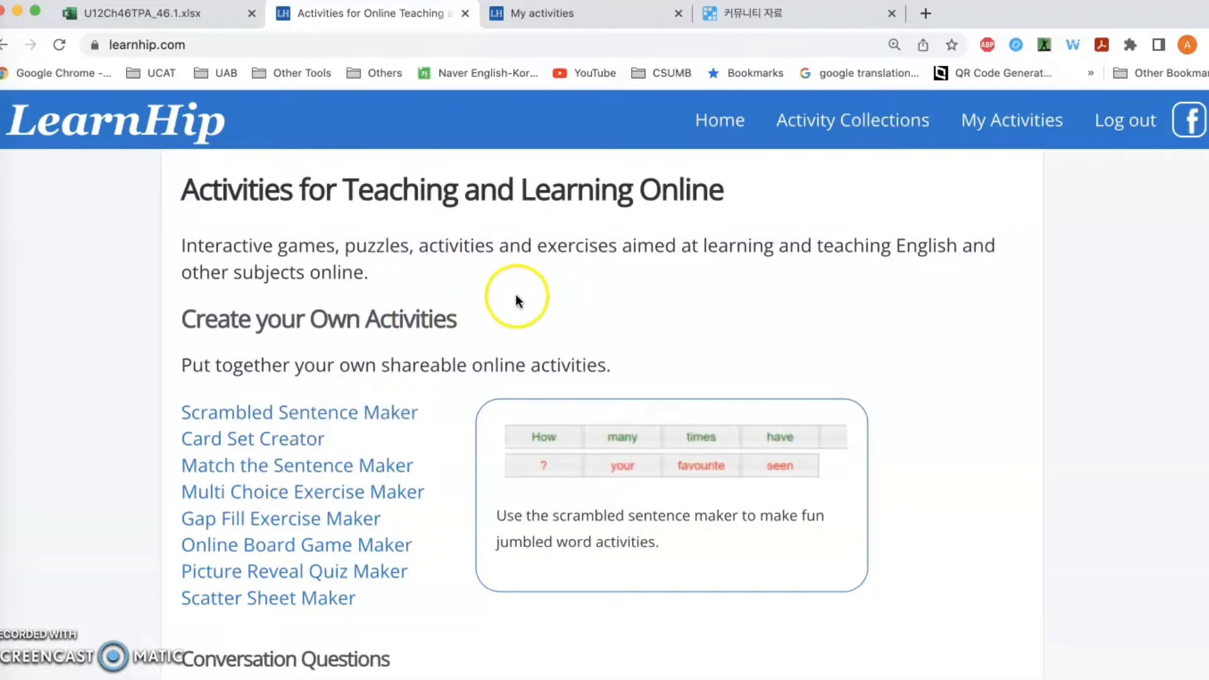
pyautogui.click(778, 19)
pyautogui.scroll(5, 718, 386)
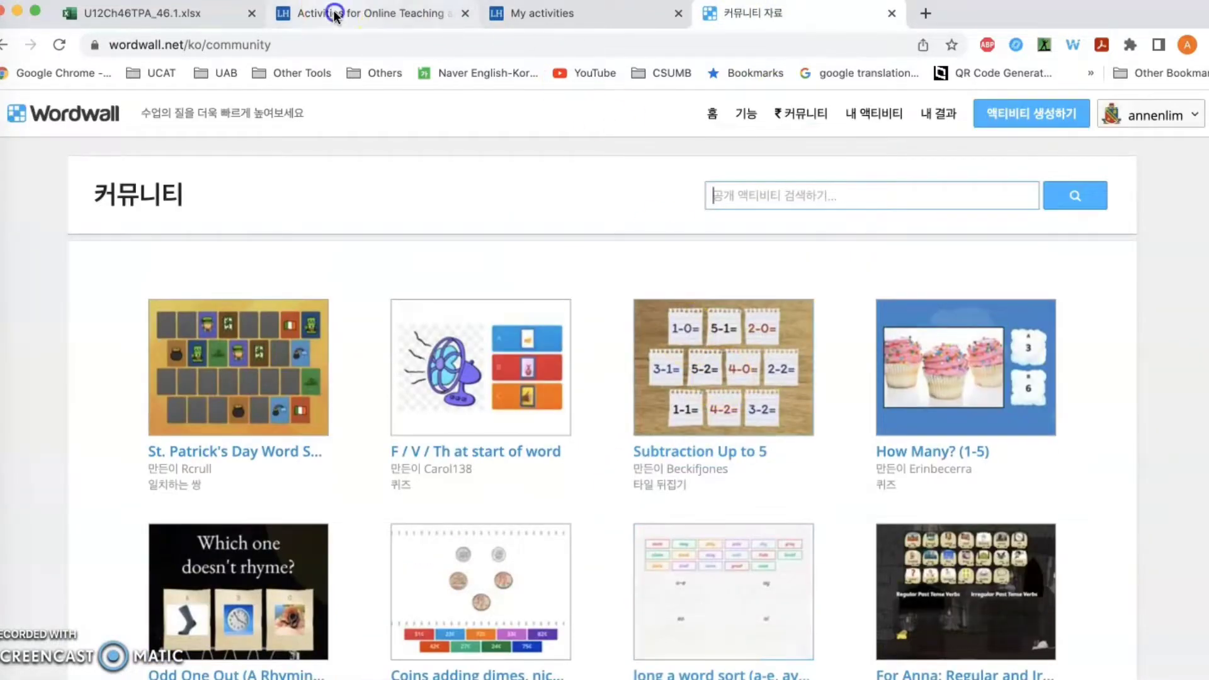
# Switch back to the LearnHip home page and review its list of activity makers.
pyautogui.click(334, 13)
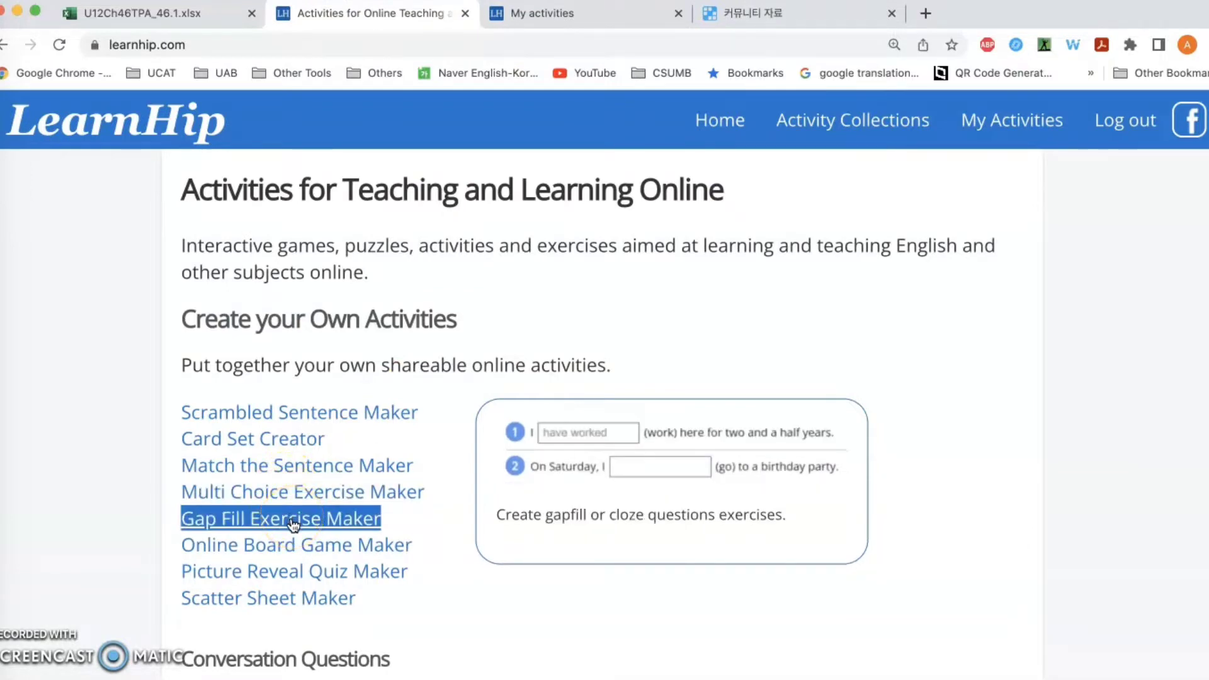
pyautogui.click(297, 545)
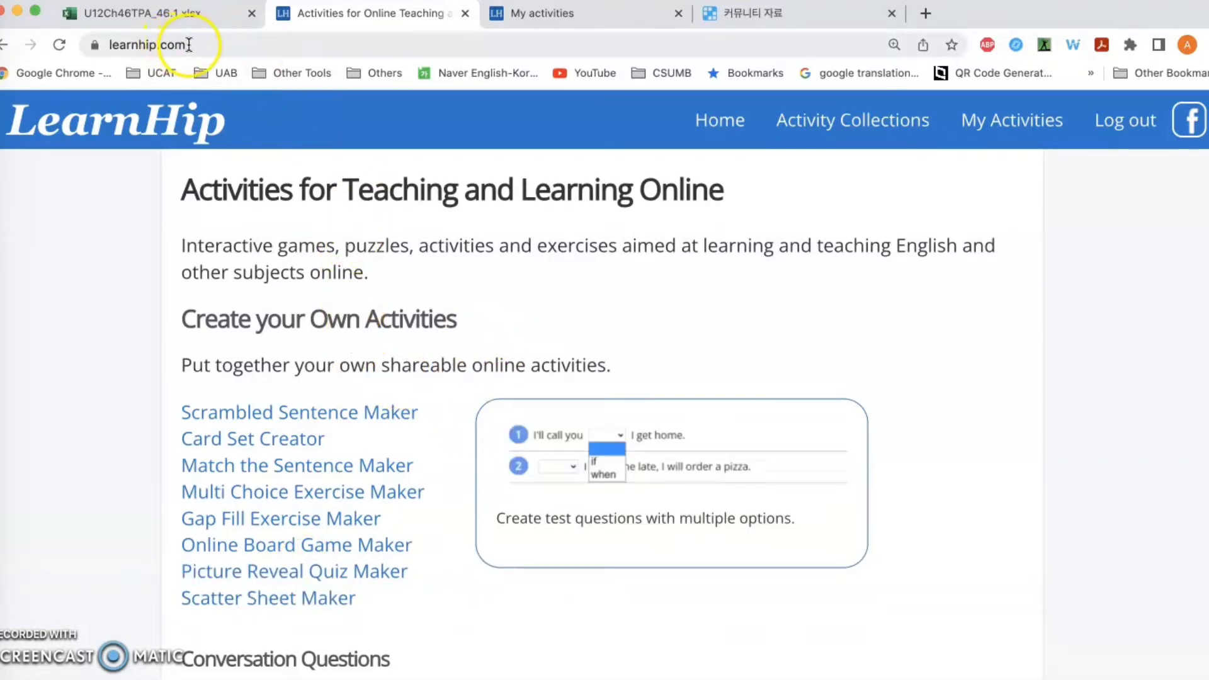
pyautogui.scroll(-2, 376, 293)
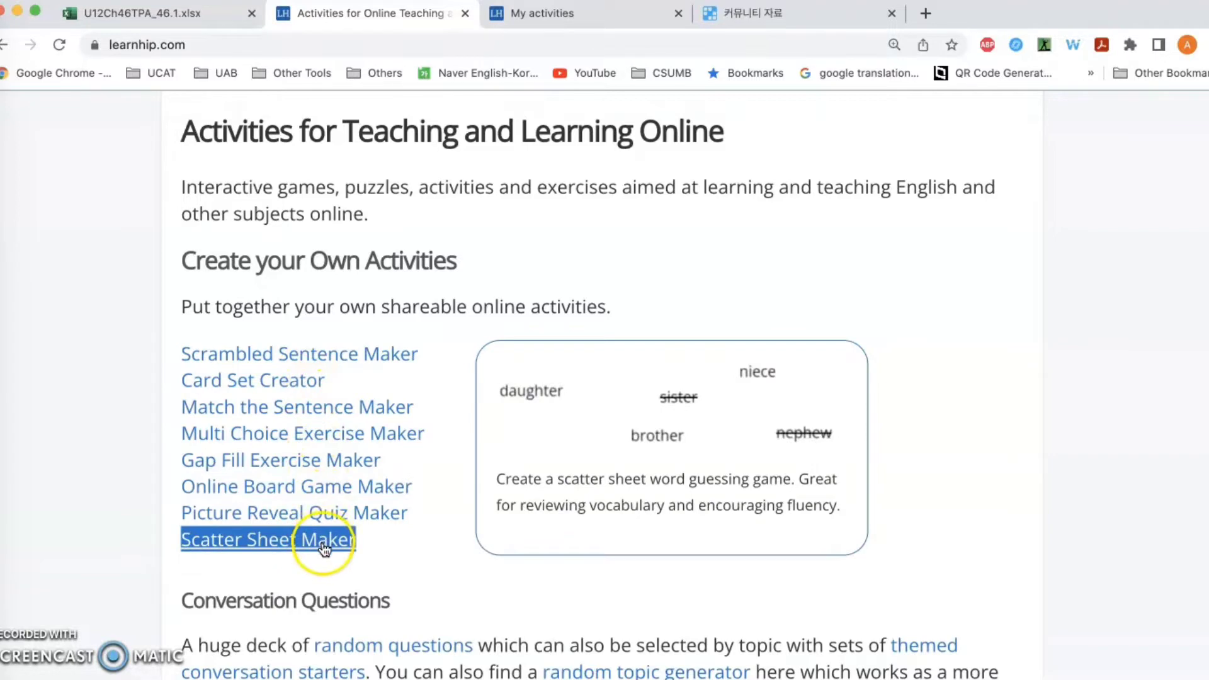
# Create a Scrambled Sentence Maker activity with the default title and "지난 주말에 뭐 했어요?" as Sentence 1.
pyautogui.click(326, 358)
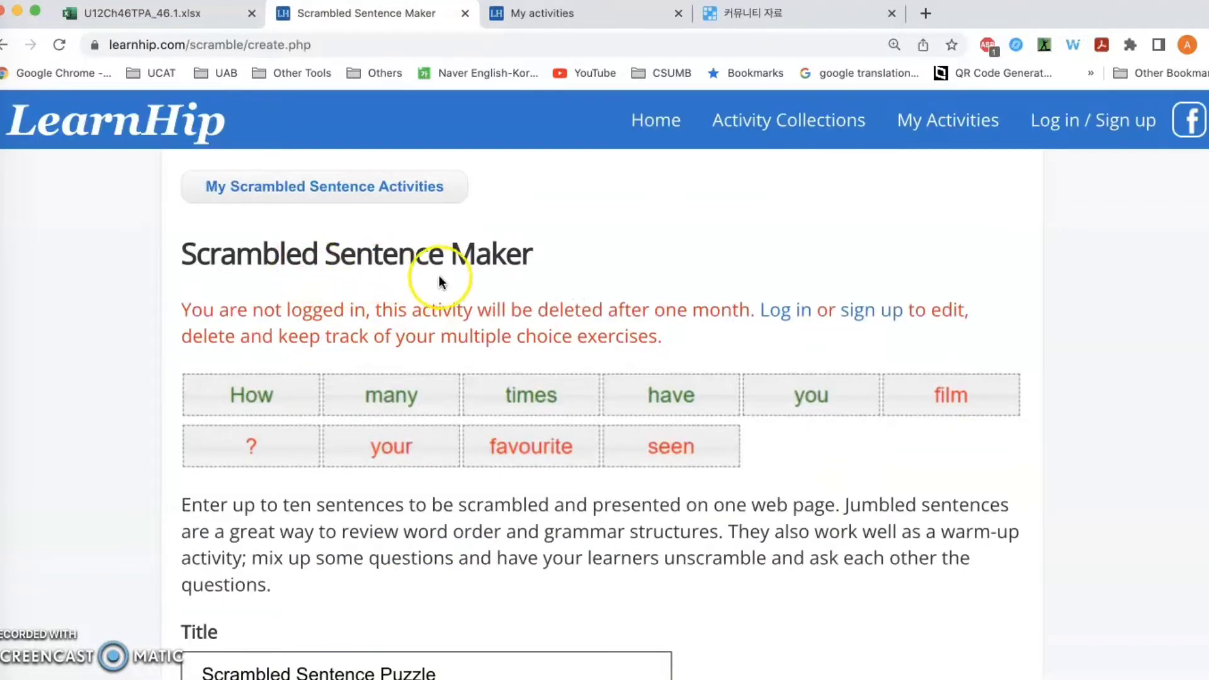
pyautogui.scroll(-3, 524, 290)
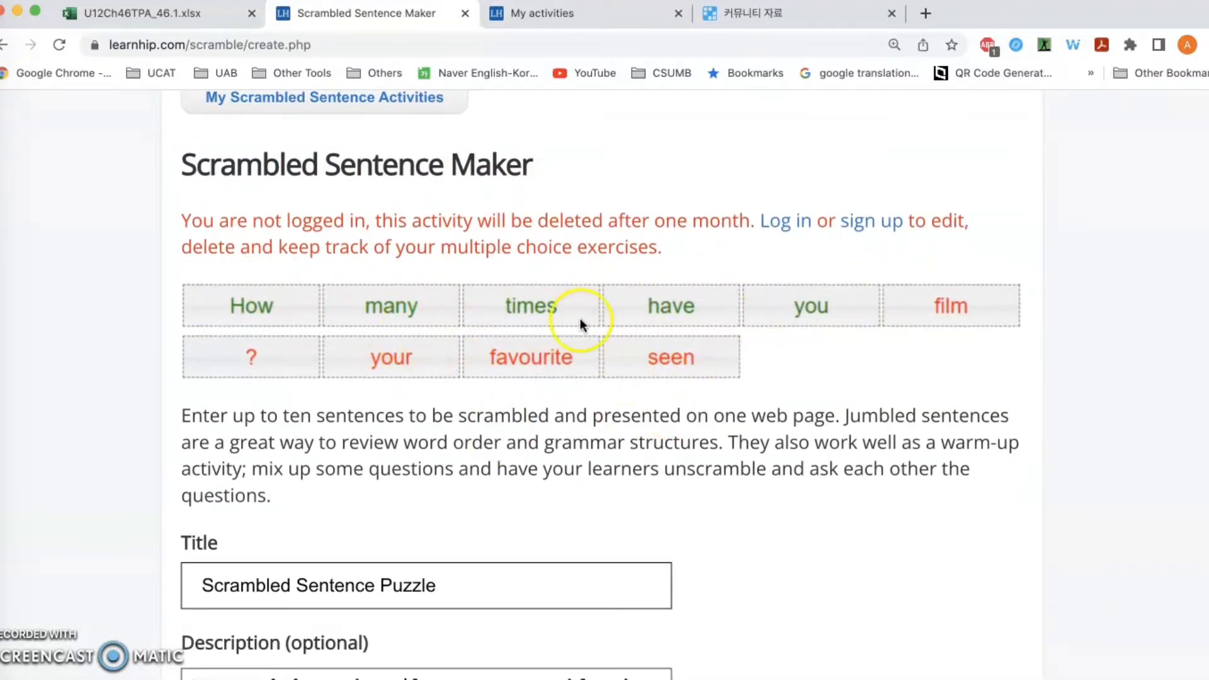
pyautogui.scroll(-6, 616, 316)
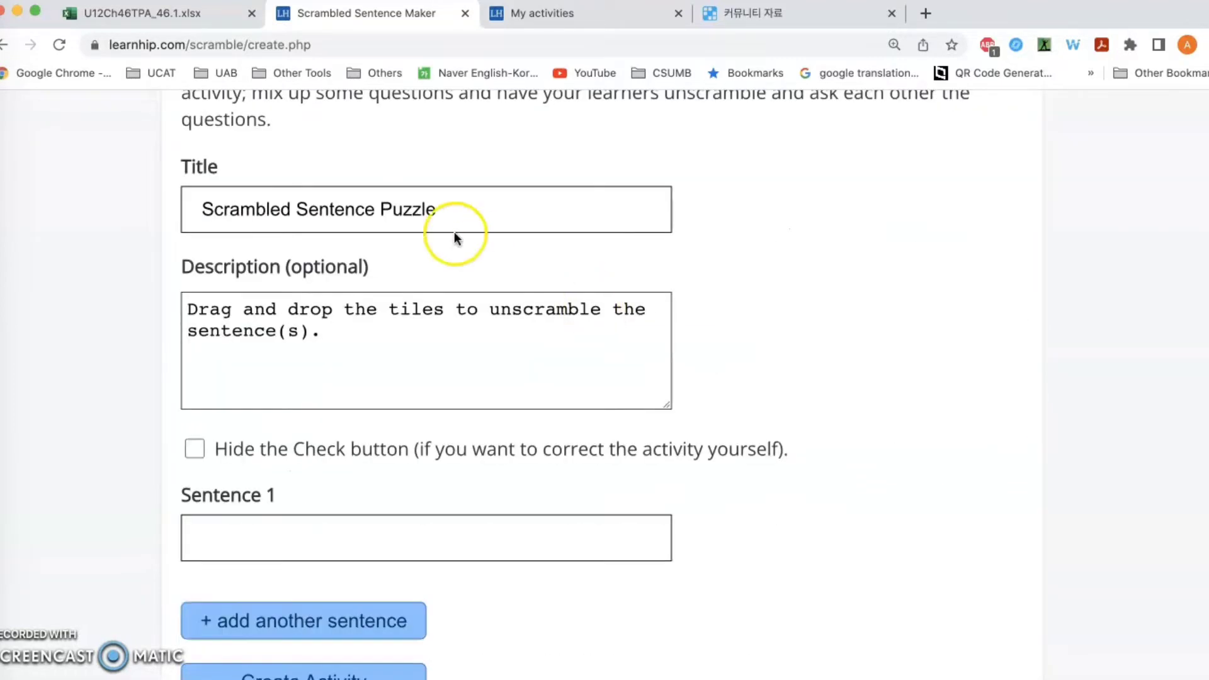
pyautogui.moveTo(204, 208); pyautogui.dragTo(464, 211)
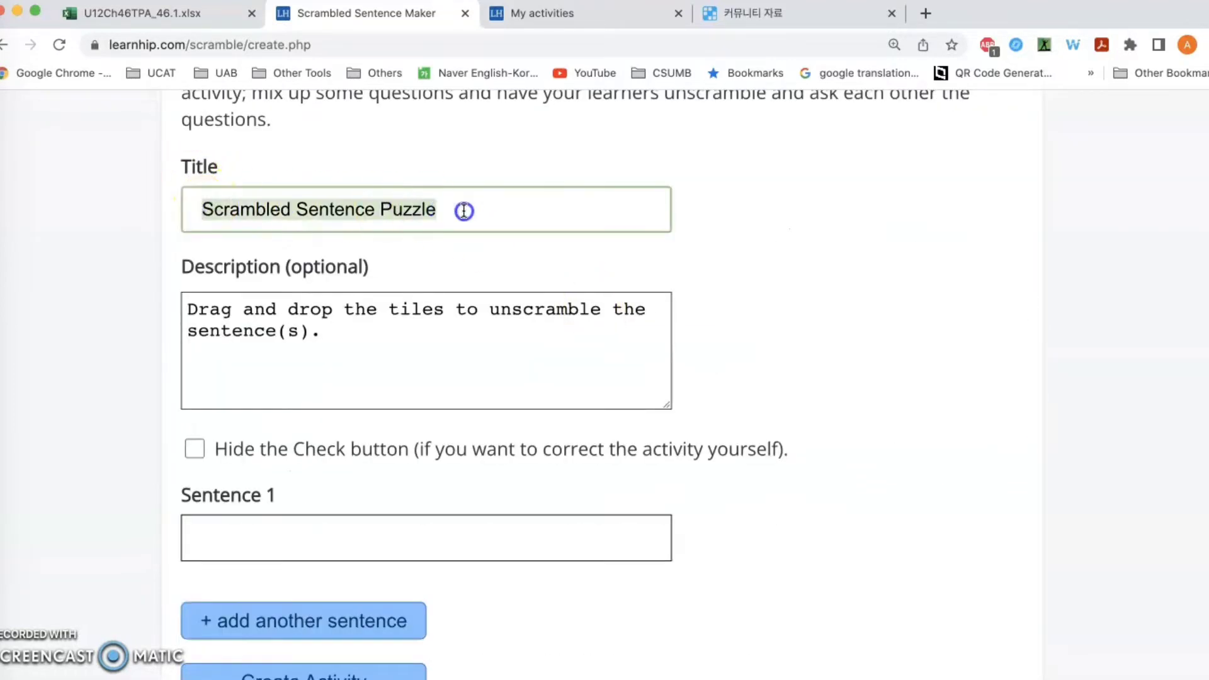
pyautogui.scroll(-1, 418, 305)
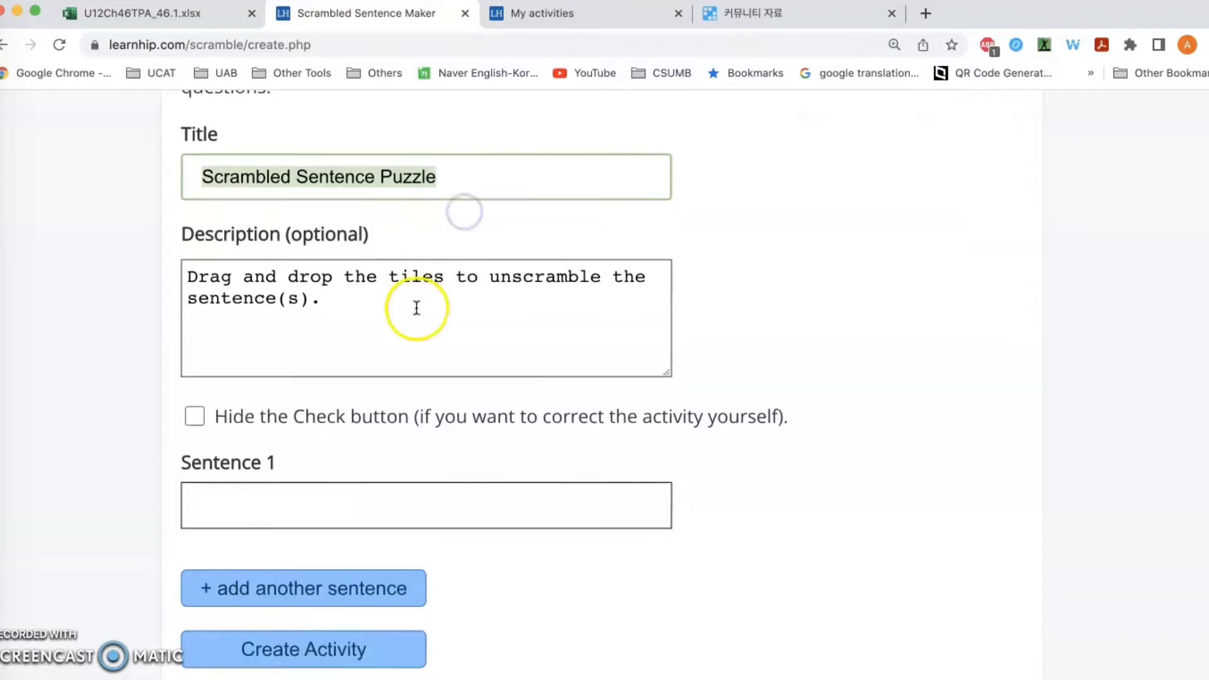
pyautogui.click(233, 498)
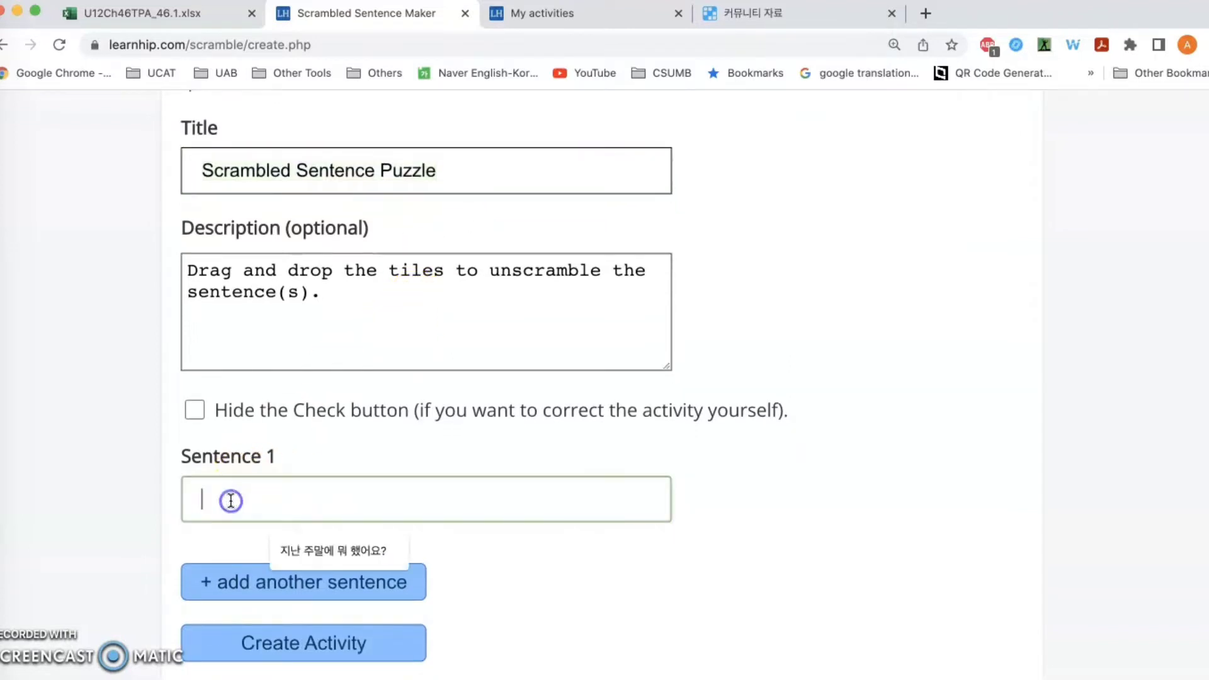
pyautogui.click(316, 549)
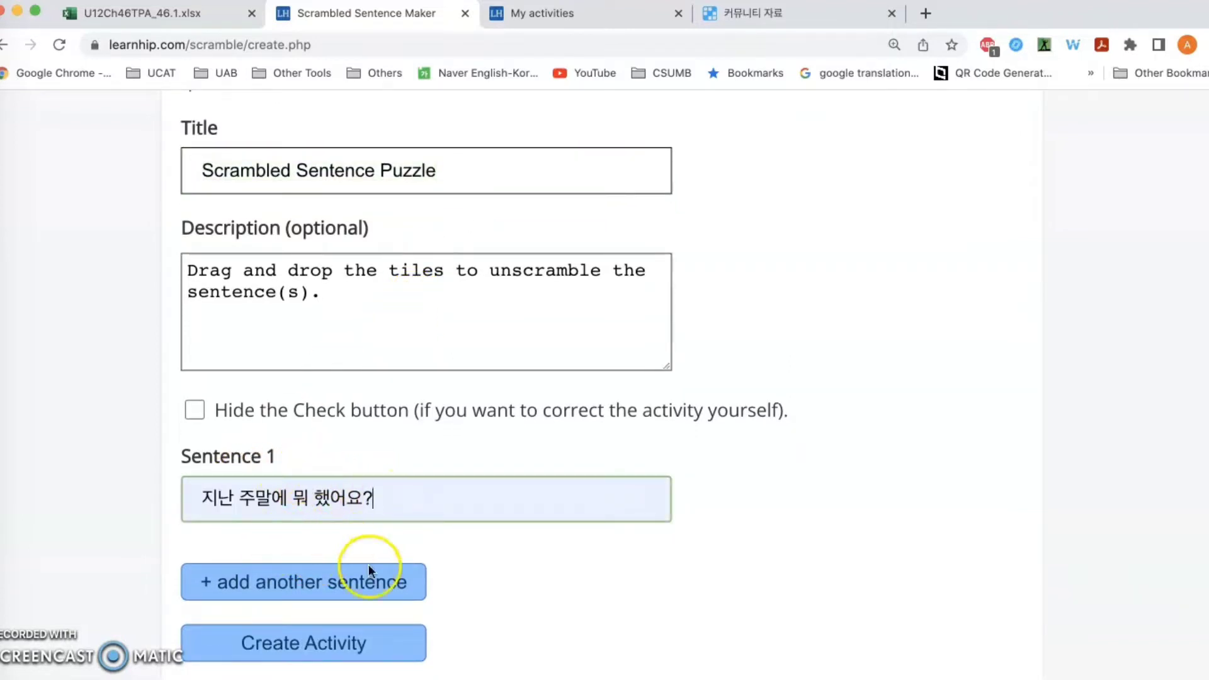
pyautogui.click(341, 646)
# Open the created puzzle, arrange the tiles as "지난 주말에 뭐 했어요?" and check the answer.
pyautogui.click(525, 209)
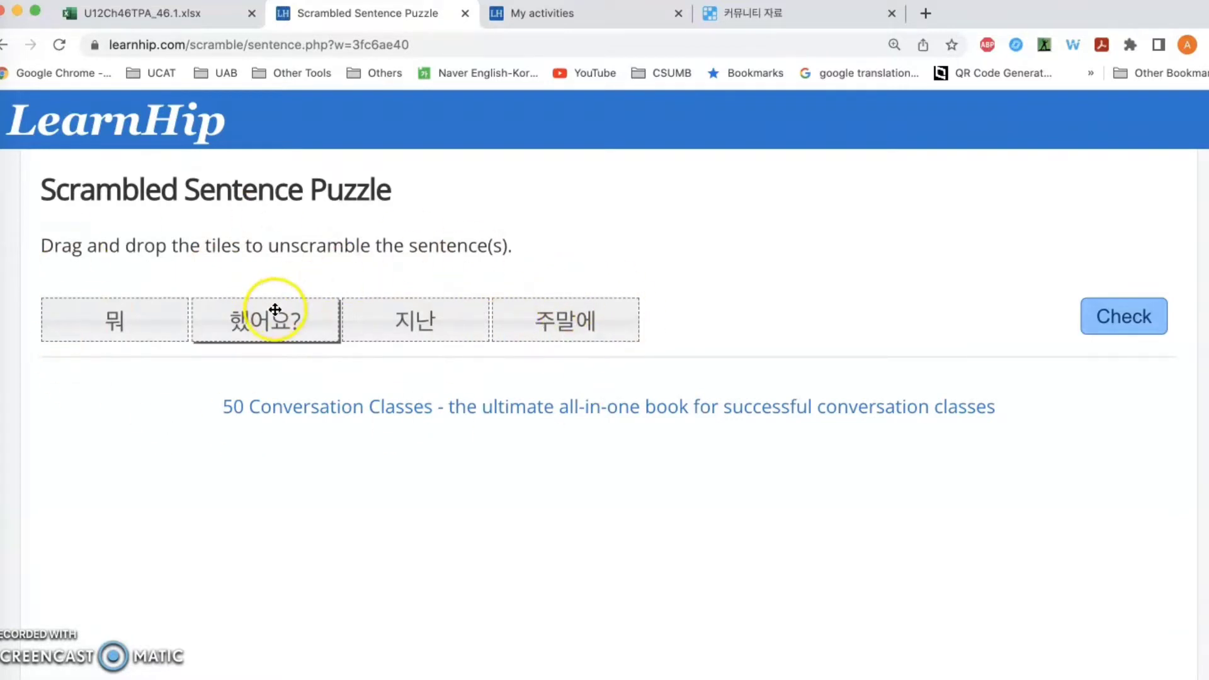
pyautogui.moveTo(420, 324); pyautogui.dragTo(101, 314)
pyautogui.moveTo(532, 328); pyautogui.dragTo(244, 311)
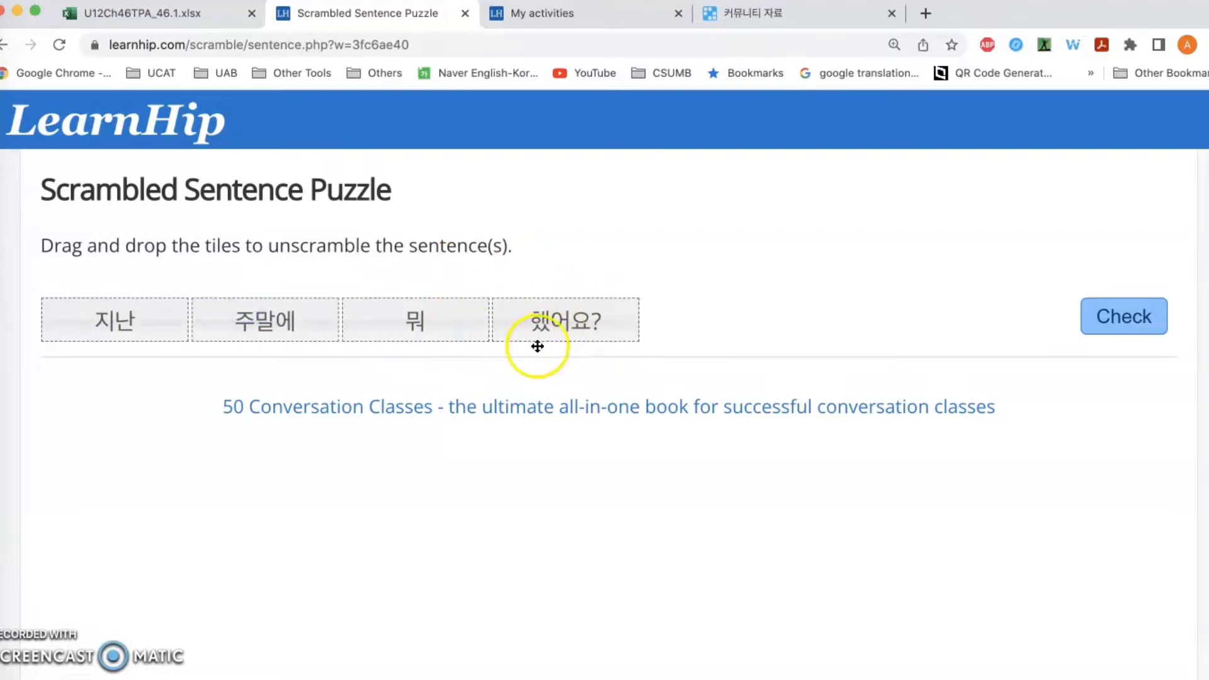
pyautogui.click(1109, 328)
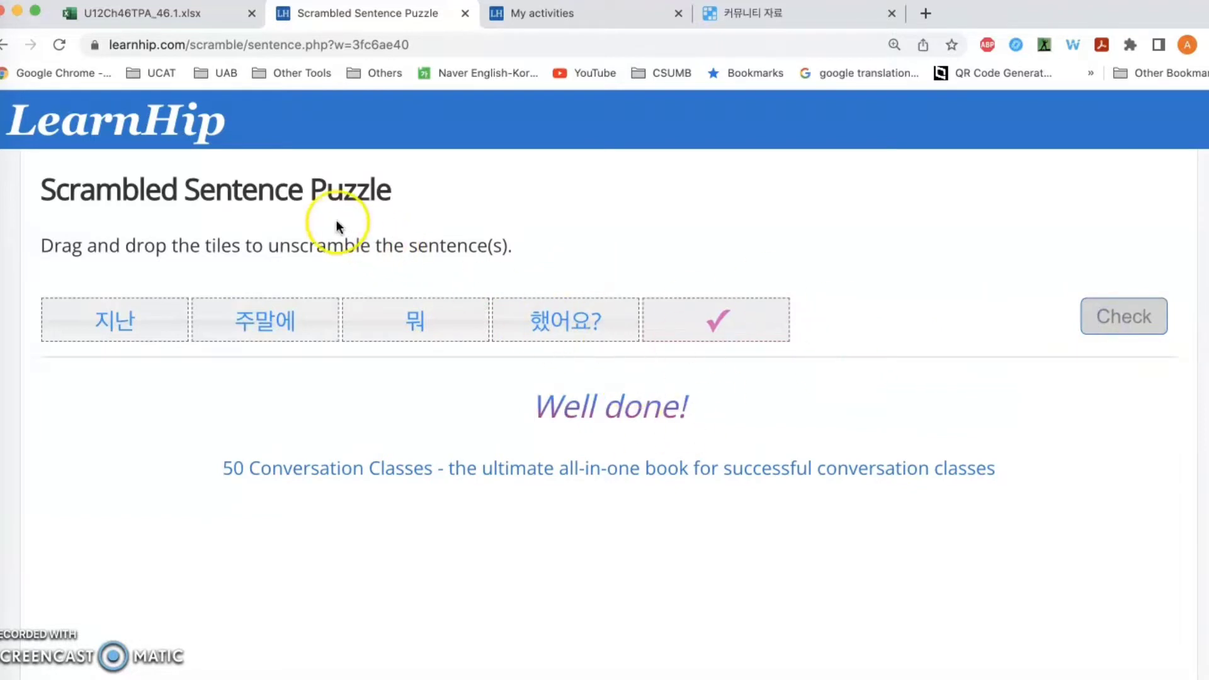
# Go back to the home page and open the Card Set Creator to review its options and form.
pyautogui.click(4, 44)
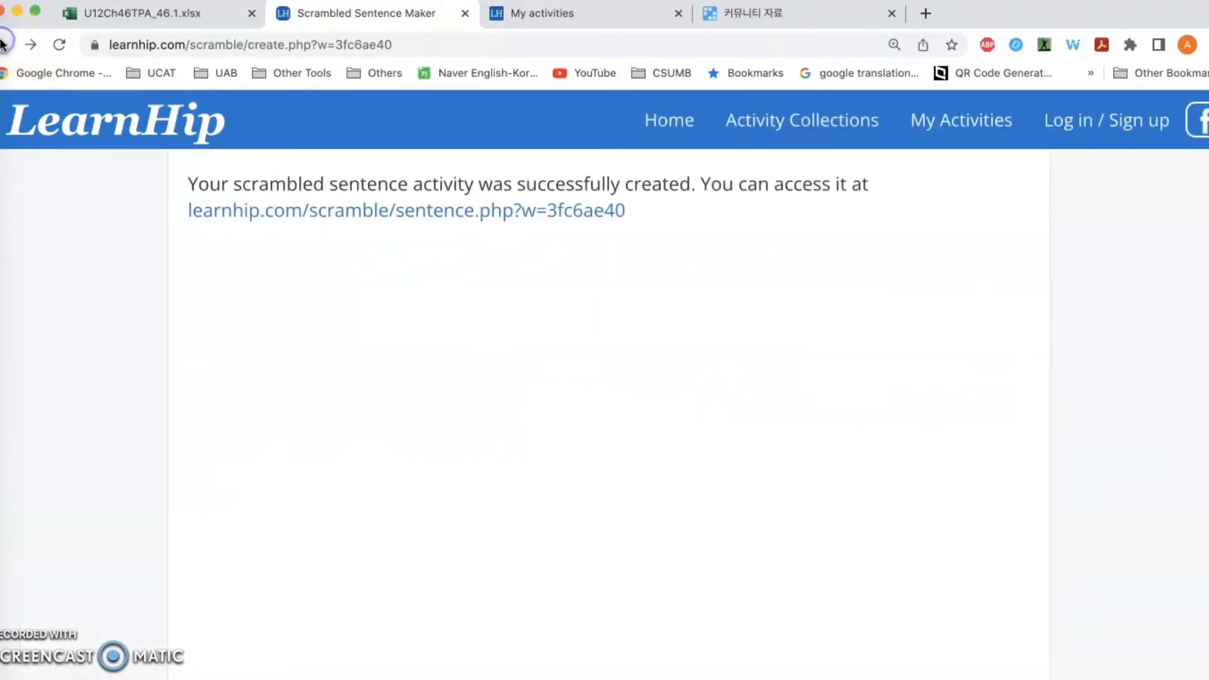
pyautogui.click(3, 44)
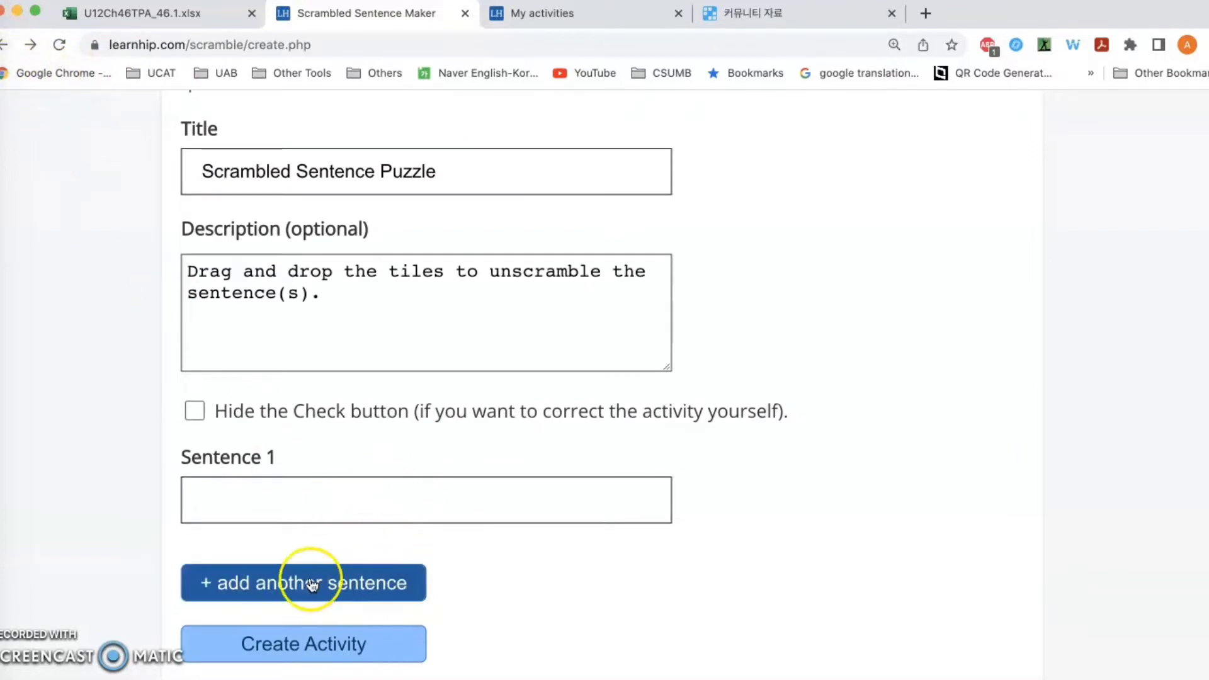
pyautogui.click(3, 44)
pyautogui.tripleClick(247, 391)
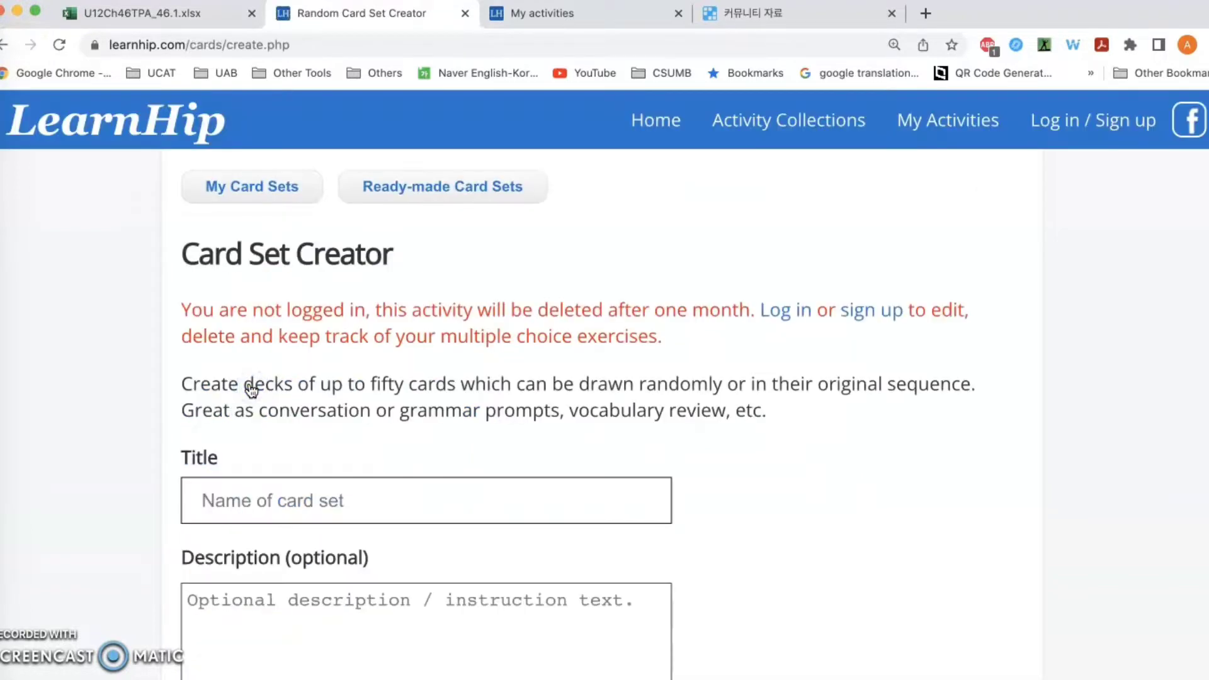
pyautogui.scroll(-1, 753, 357)
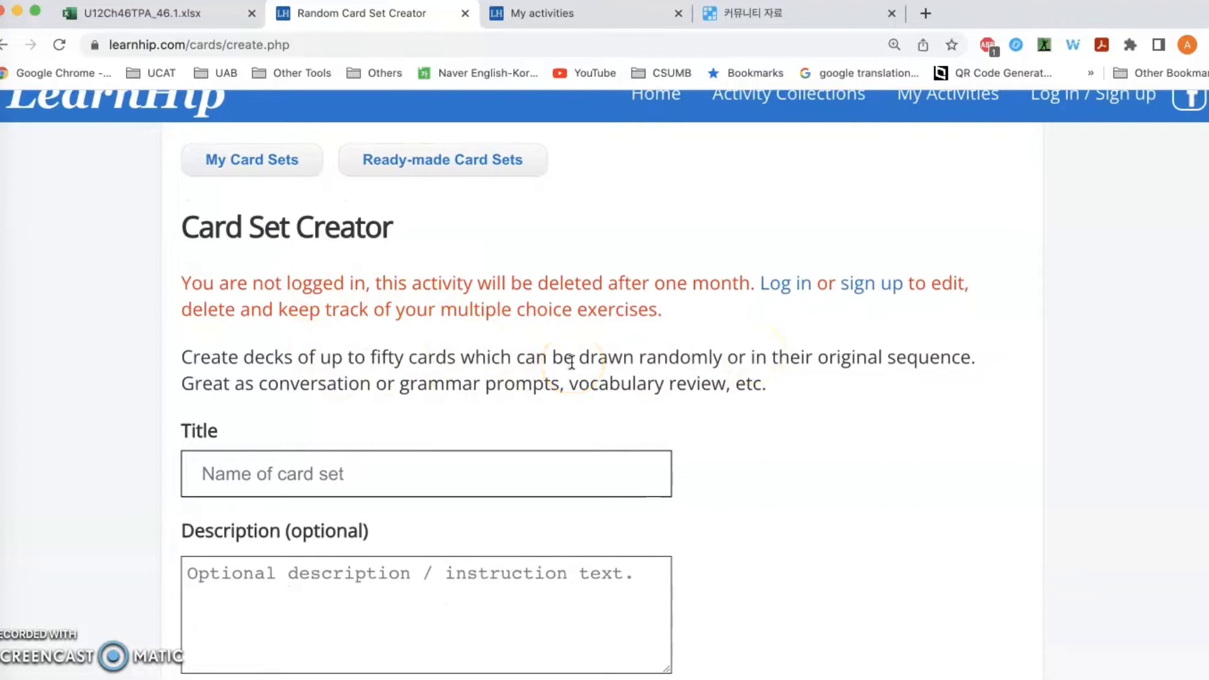
pyautogui.scroll(-1, 572, 362)
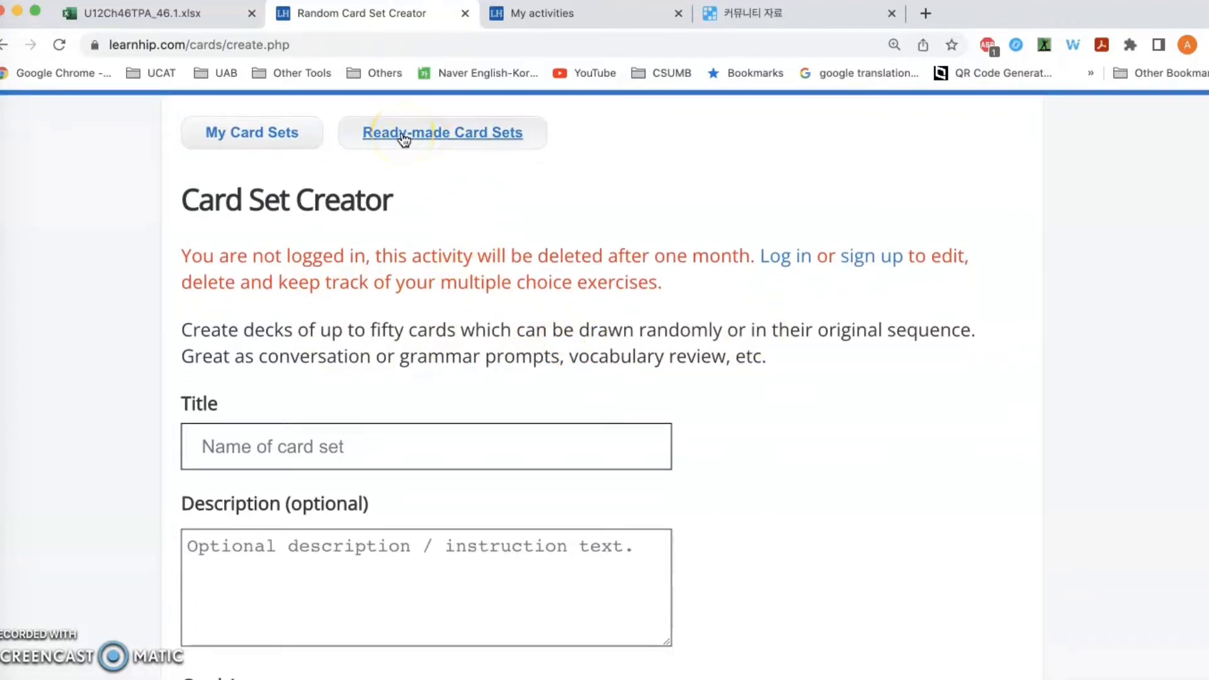
pyautogui.click(258, 140)
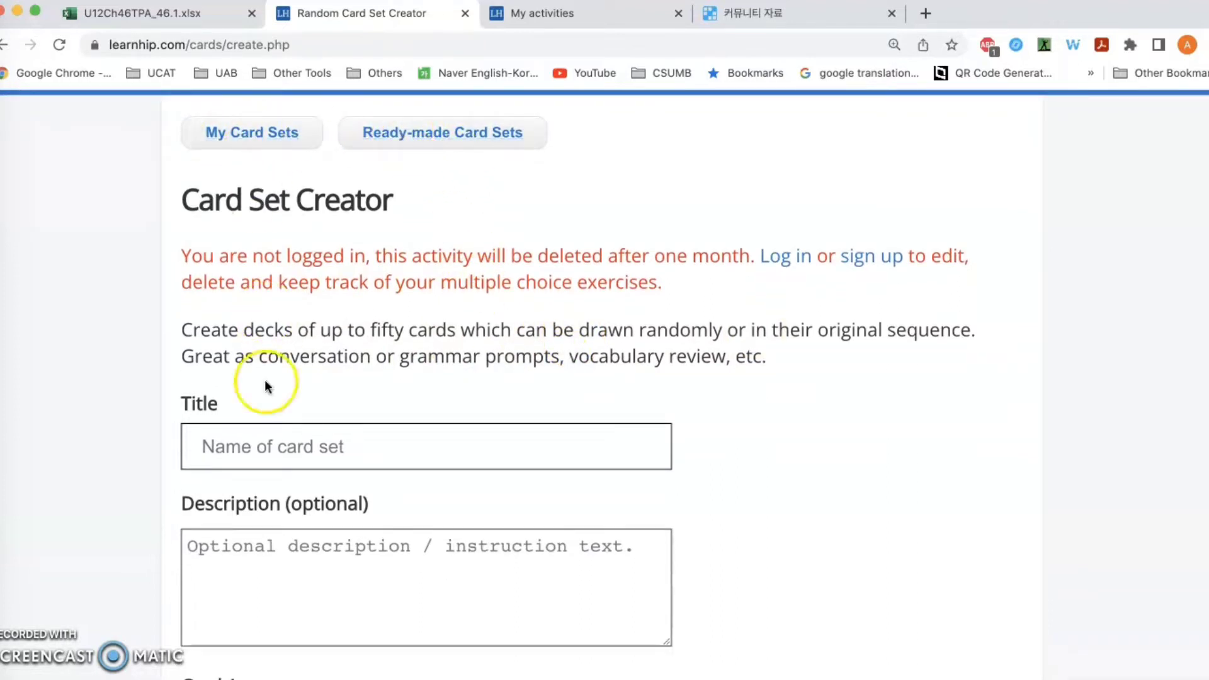
pyautogui.click(274, 570)
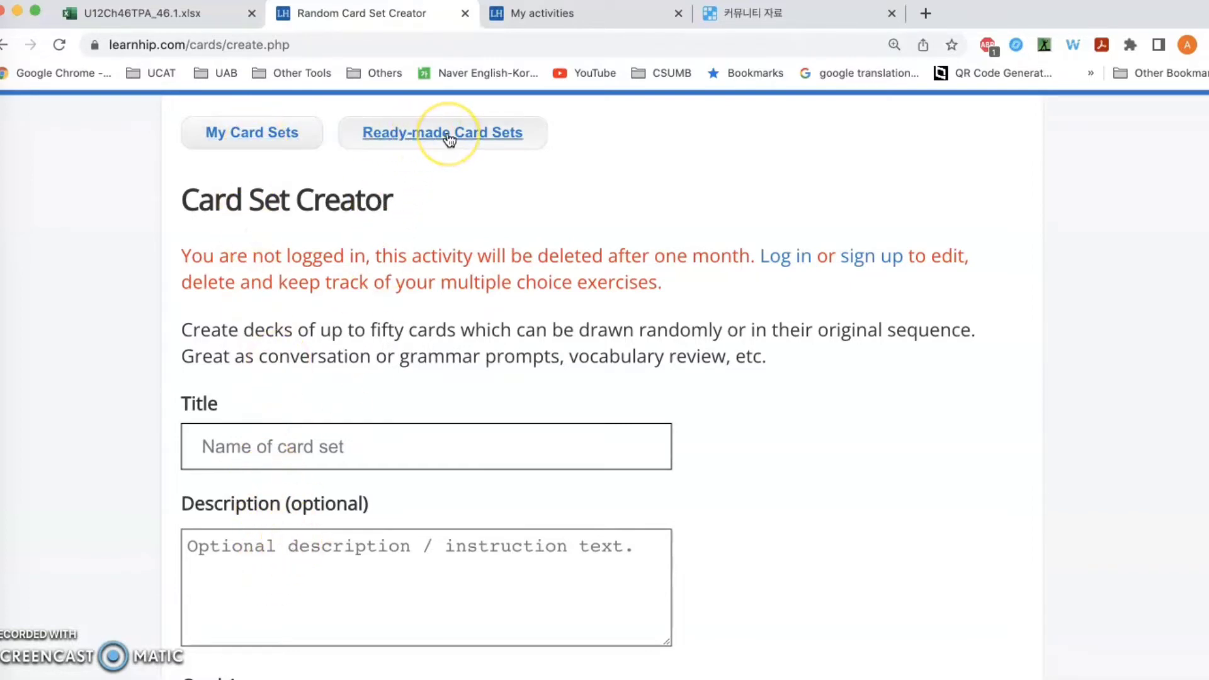
# Open the Random conversation questions deck from the ready-made card sets.
pyautogui.click(478, 134)
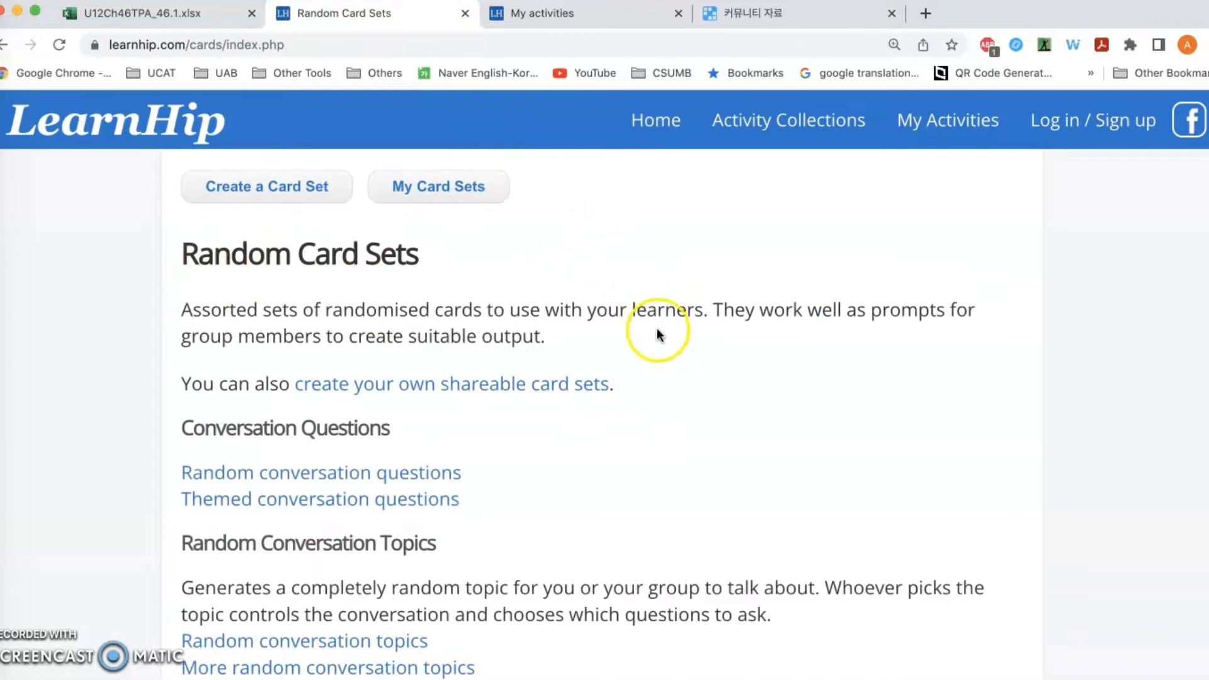
pyautogui.scroll(-3, 657, 332)
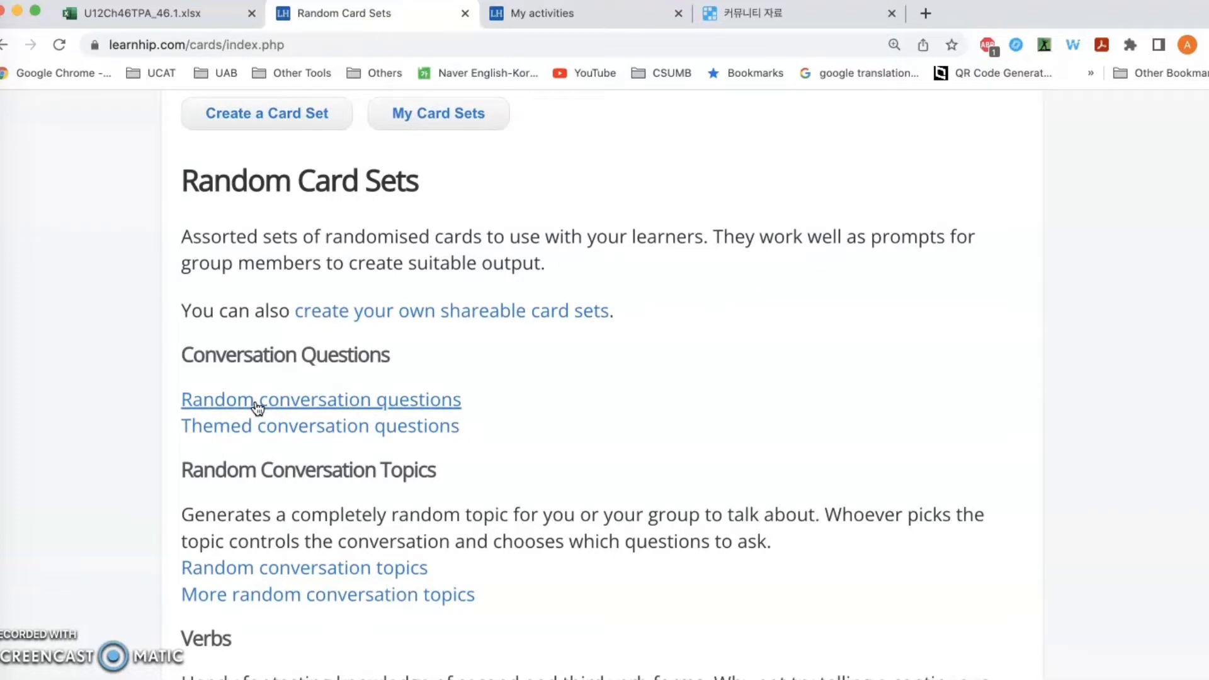
pyautogui.click(256, 403)
pyautogui.scroll(-5, 845, 383)
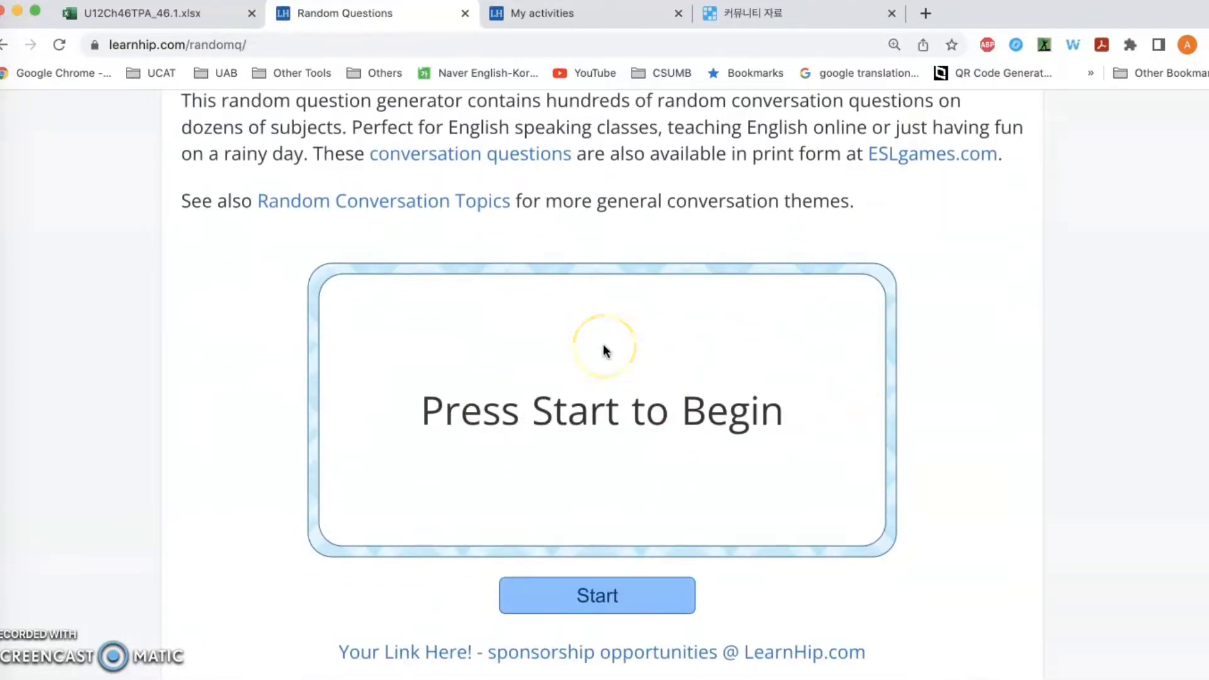
# Start the random question deck and go through several question cards.
pyautogui.click(599, 595)
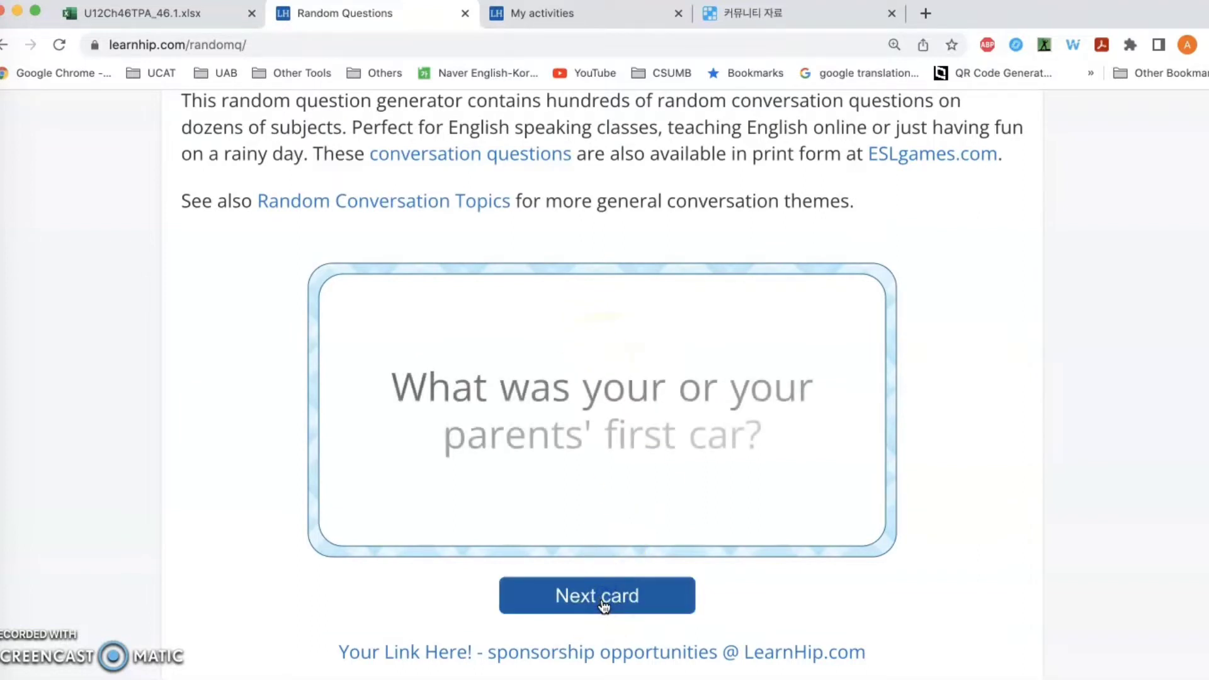
pyautogui.click(605, 598)
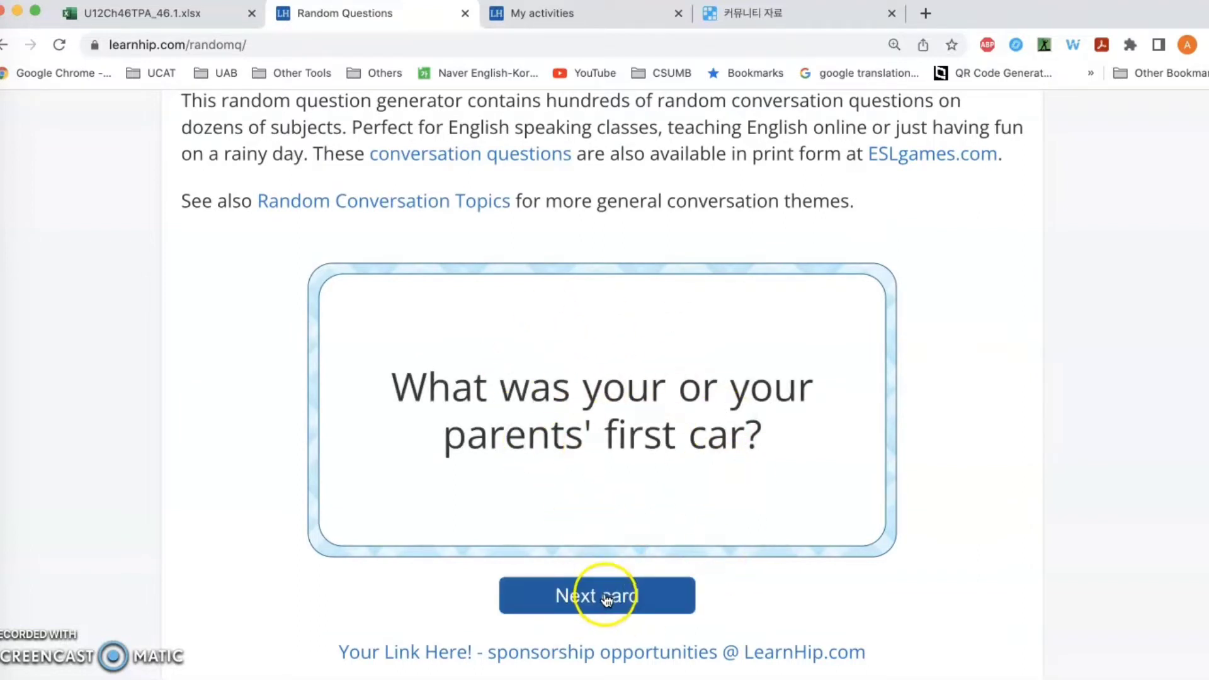
pyautogui.click(606, 598)
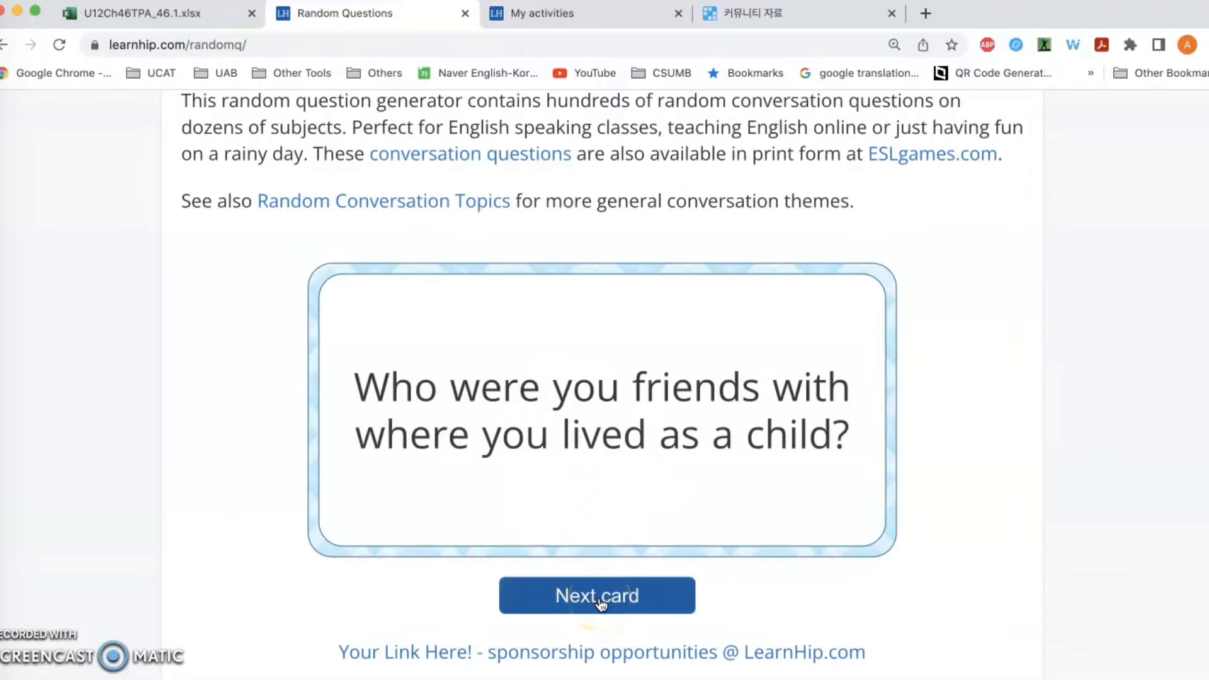
pyautogui.click(601, 603)
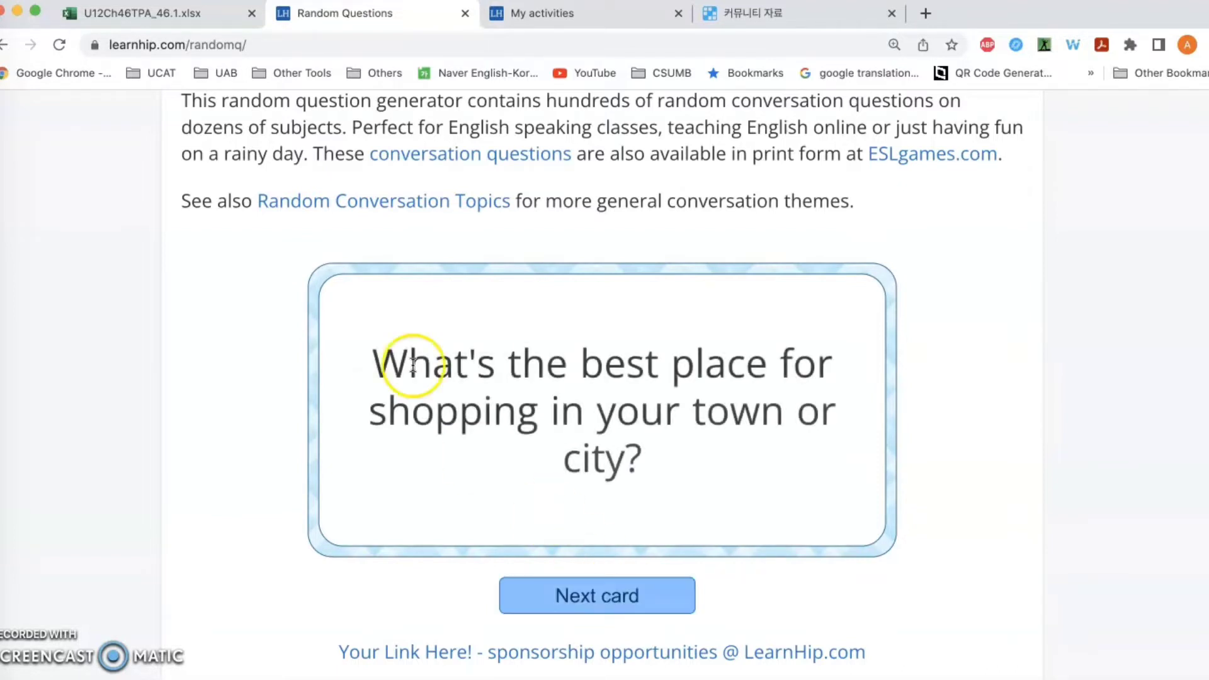
# Return to the card sets, open the themed conversation questions and start the Age category.
pyautogui.click(5, 47)
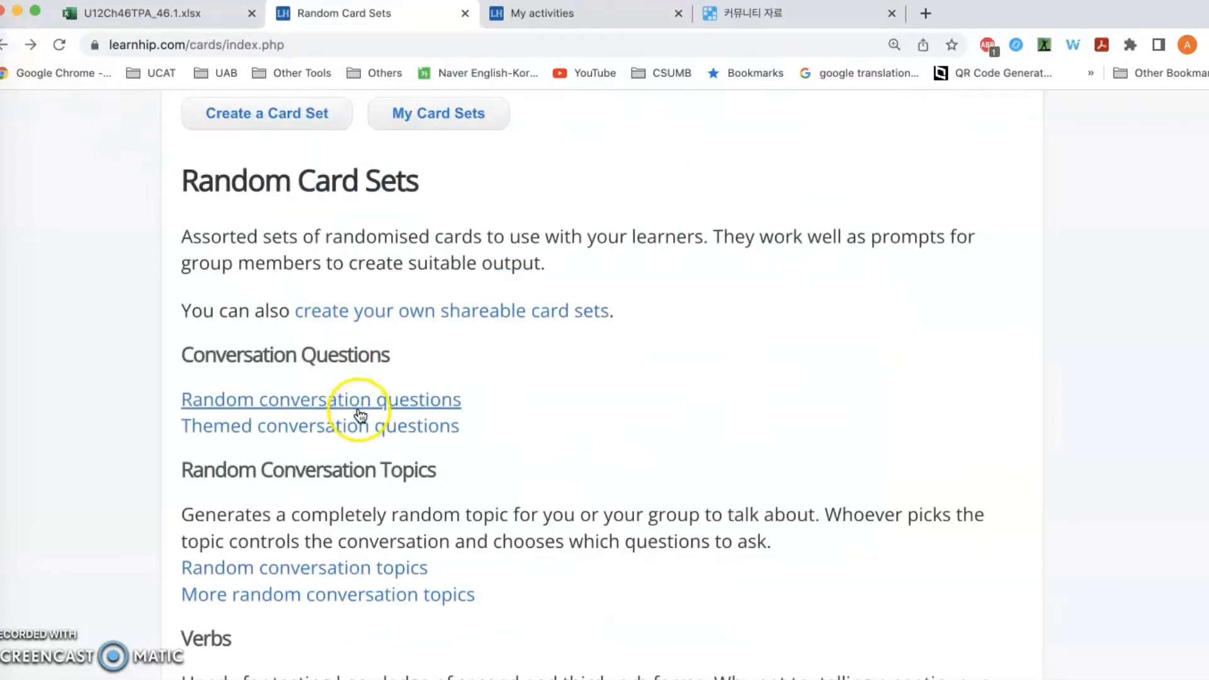
pyautogui.click(401, 432)
pyautogui.click(738, 385)
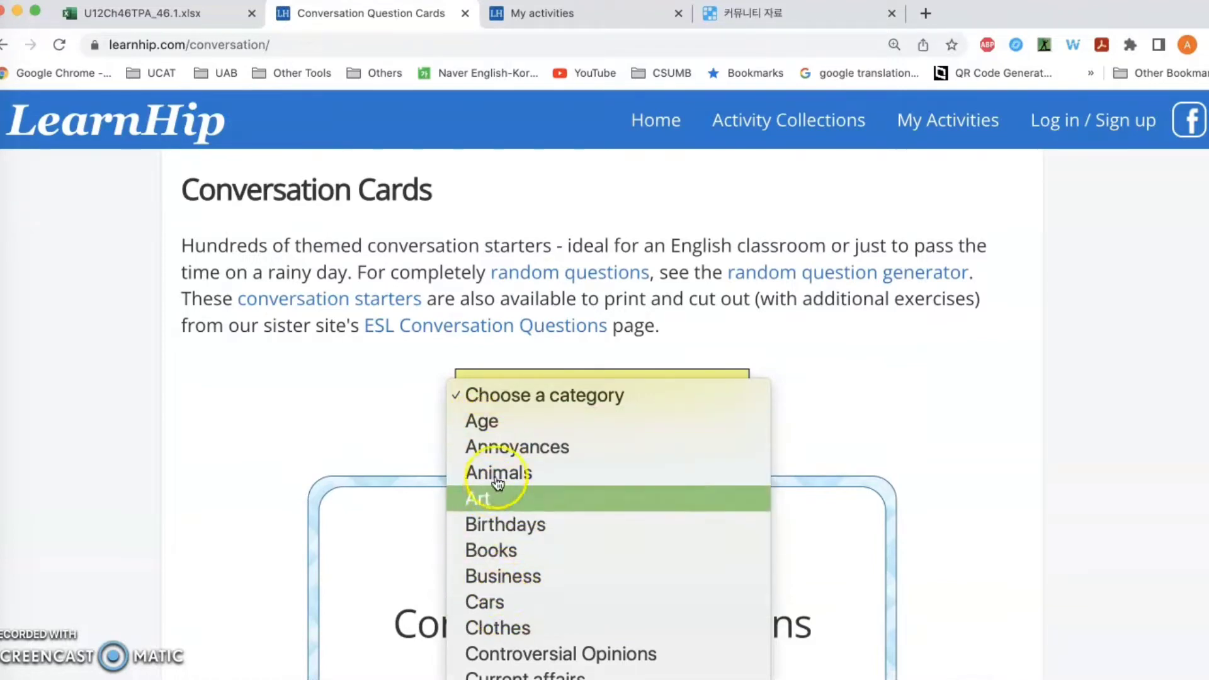
pyautogui.click(488, 420)
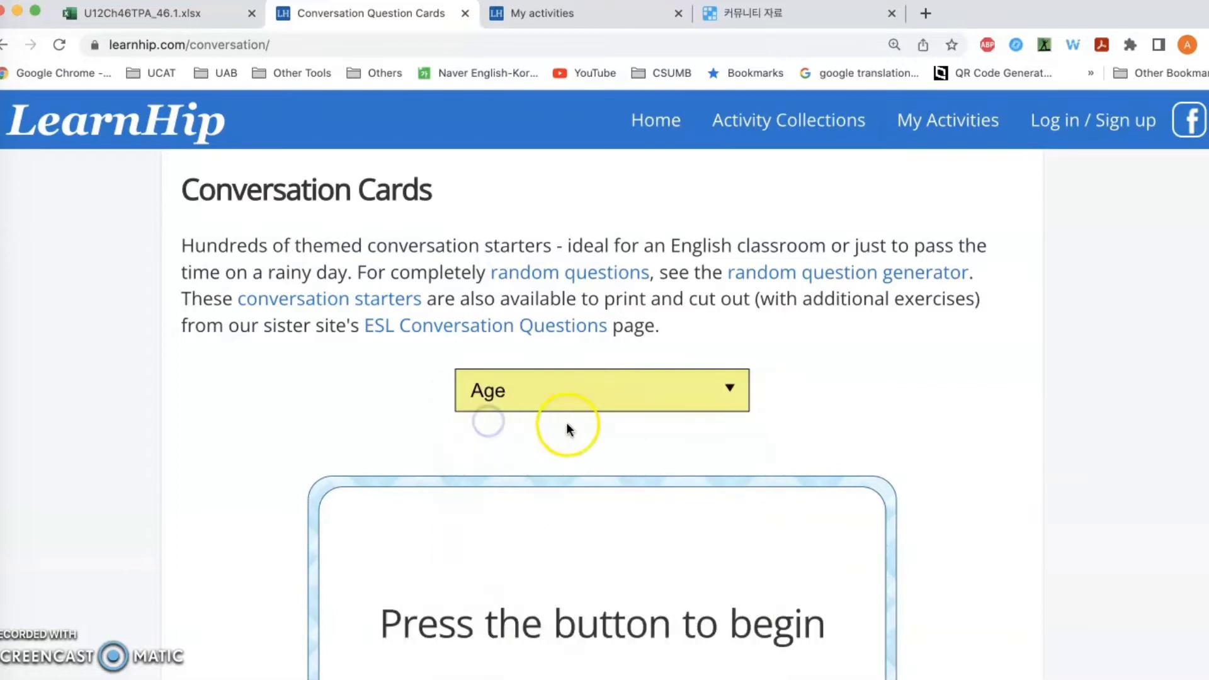
pyautogui.scroll(-3, 773, 425)
pyautogui.click(631, 586)
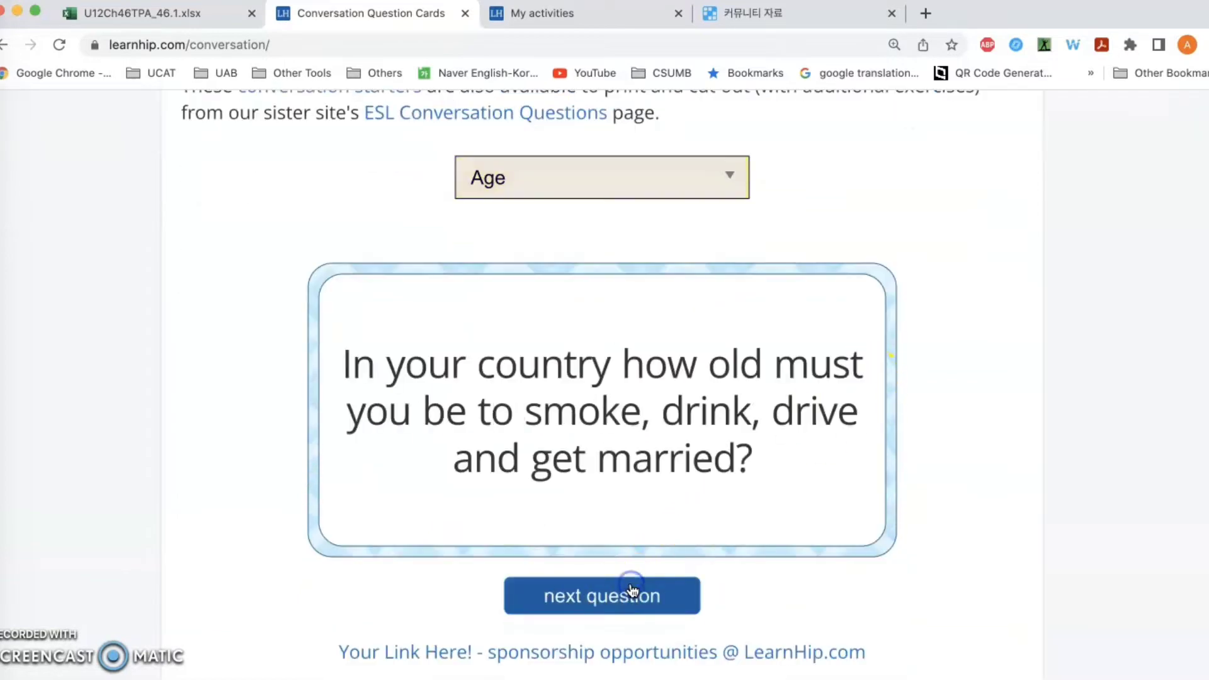
# Go through several more conversation question cards in the Age category.
pyautogui.click(634, 605)
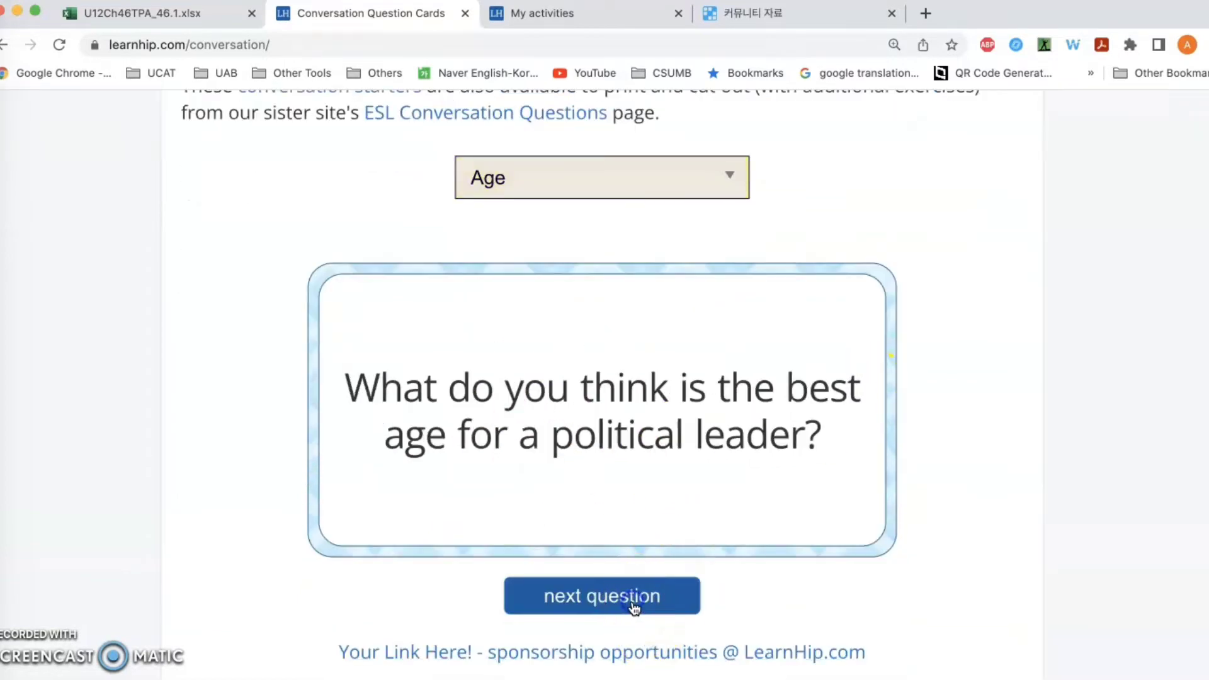
pyautogui.click(634, 605)
pyautogui.click(634, 605)
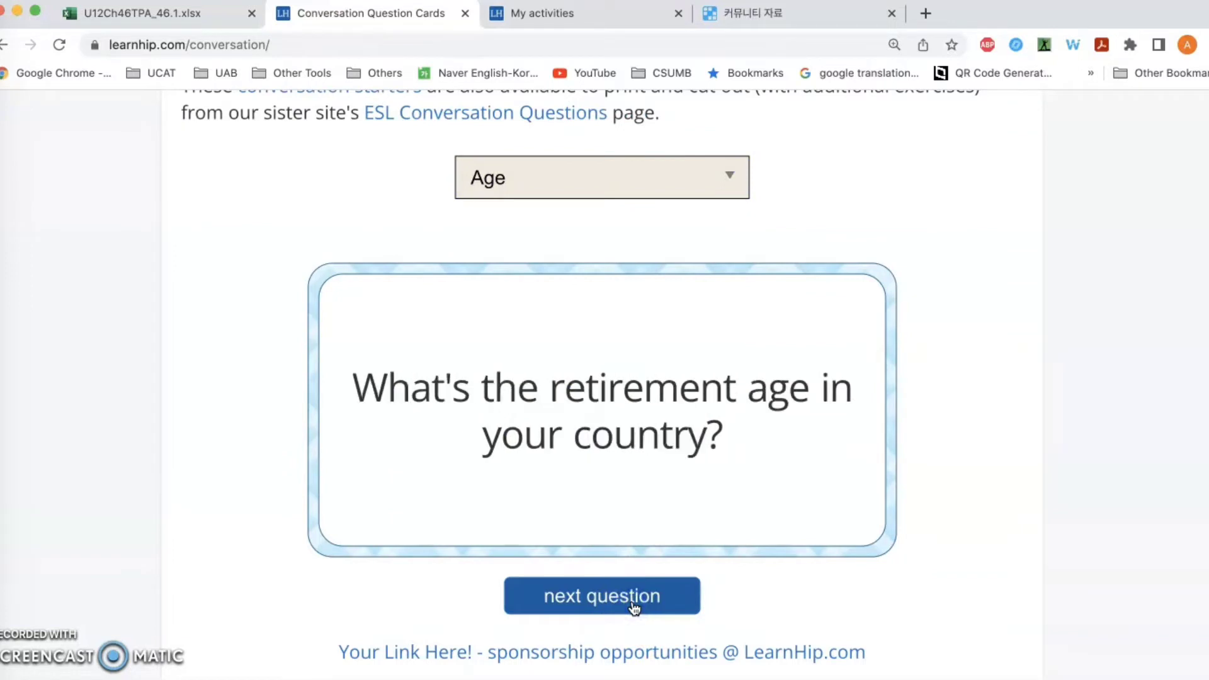
pyautogui.click(646, 598)
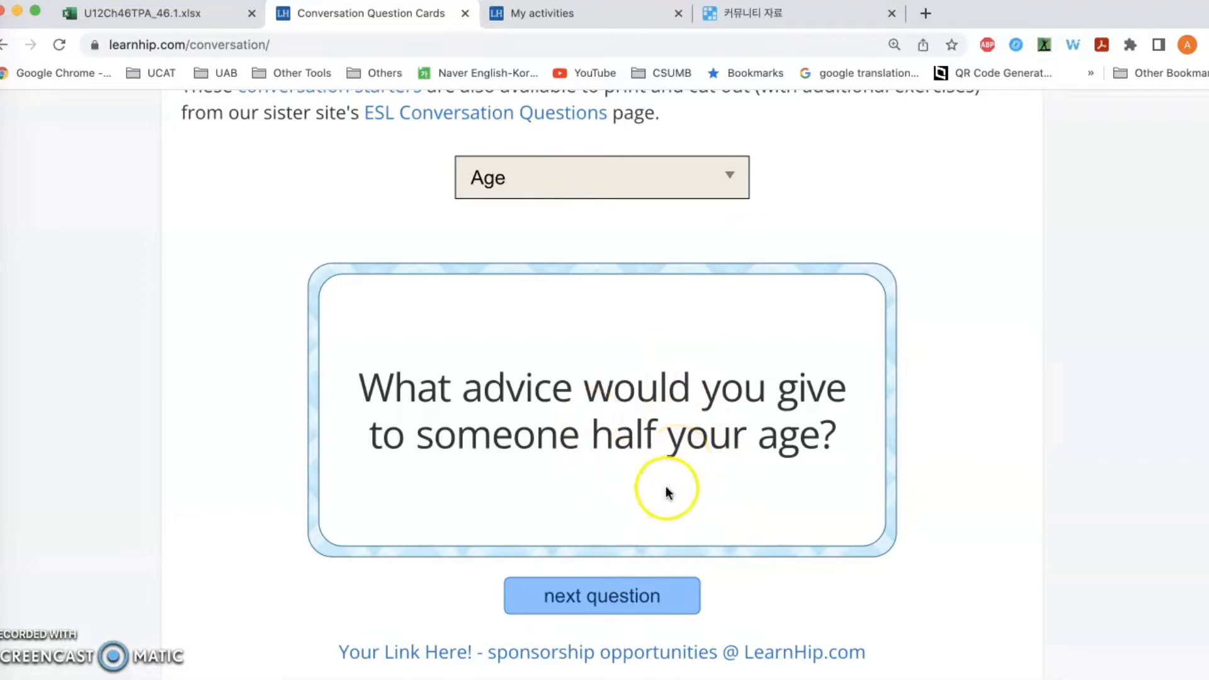
pyautogui.scroll(3, 666, 486)
pyautogui.scroll(-3, 679, 360)
pyautogui.scroll(3, 605, 432)
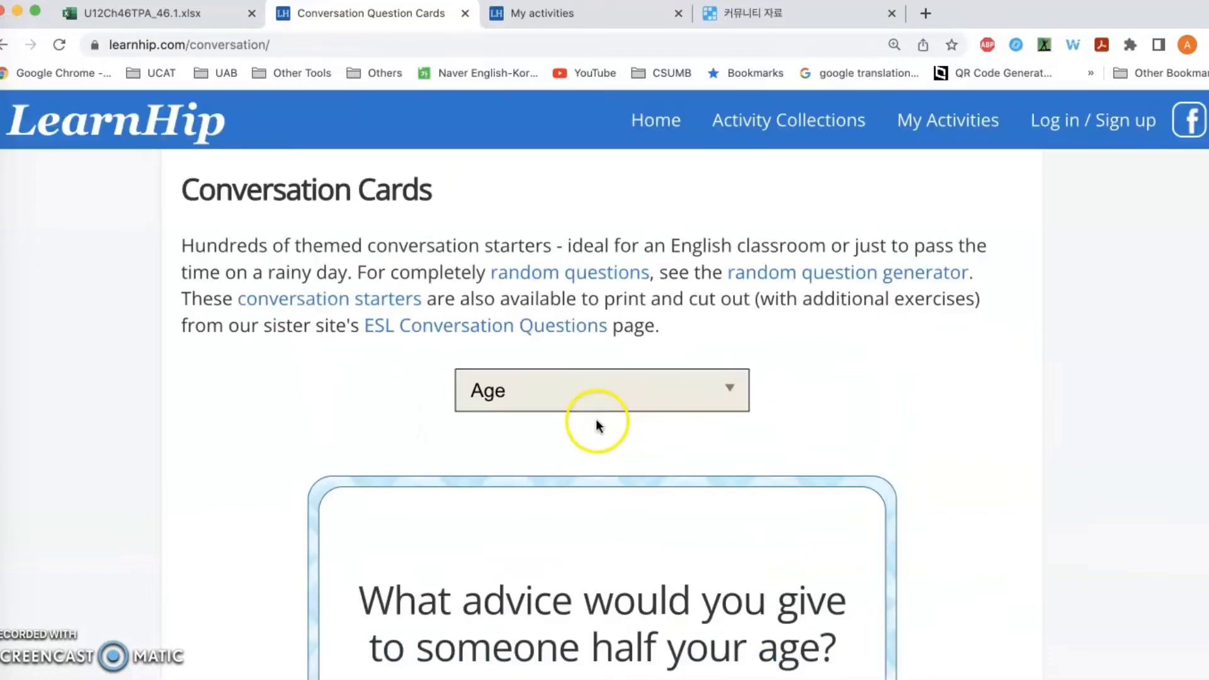
# Return to the Card Set Creator and review its title, description and card content fields.
pyautogui.click(4, 44)
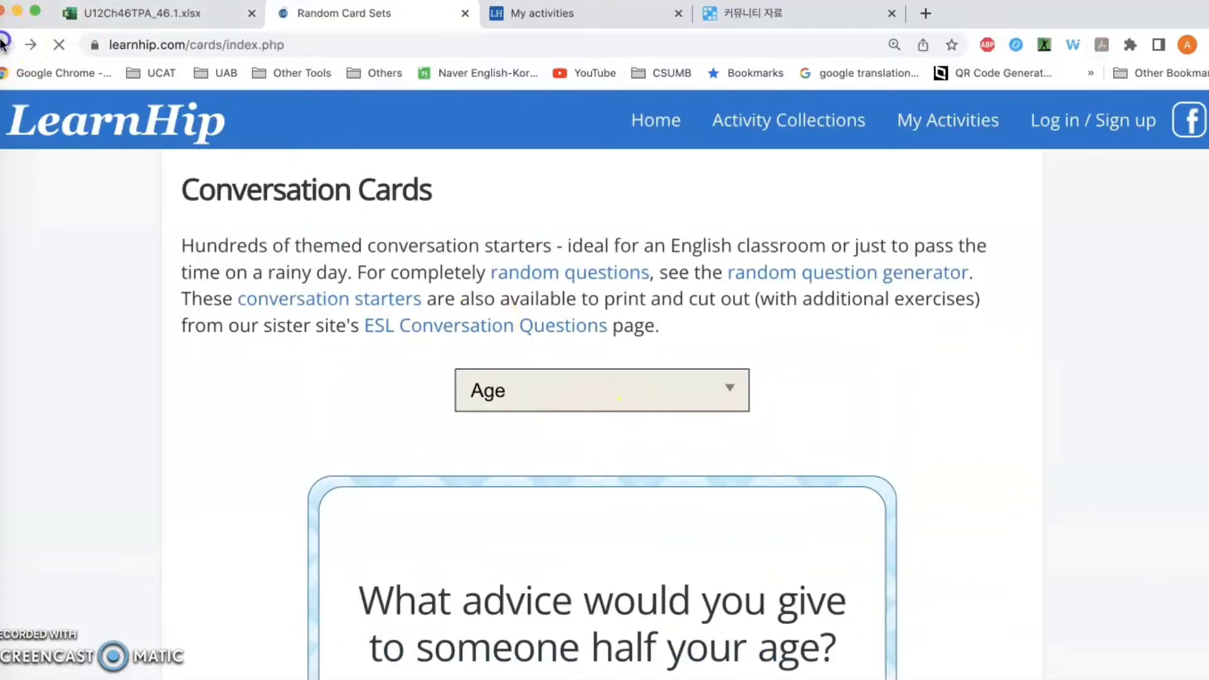
pyautogui.click(247, 113)
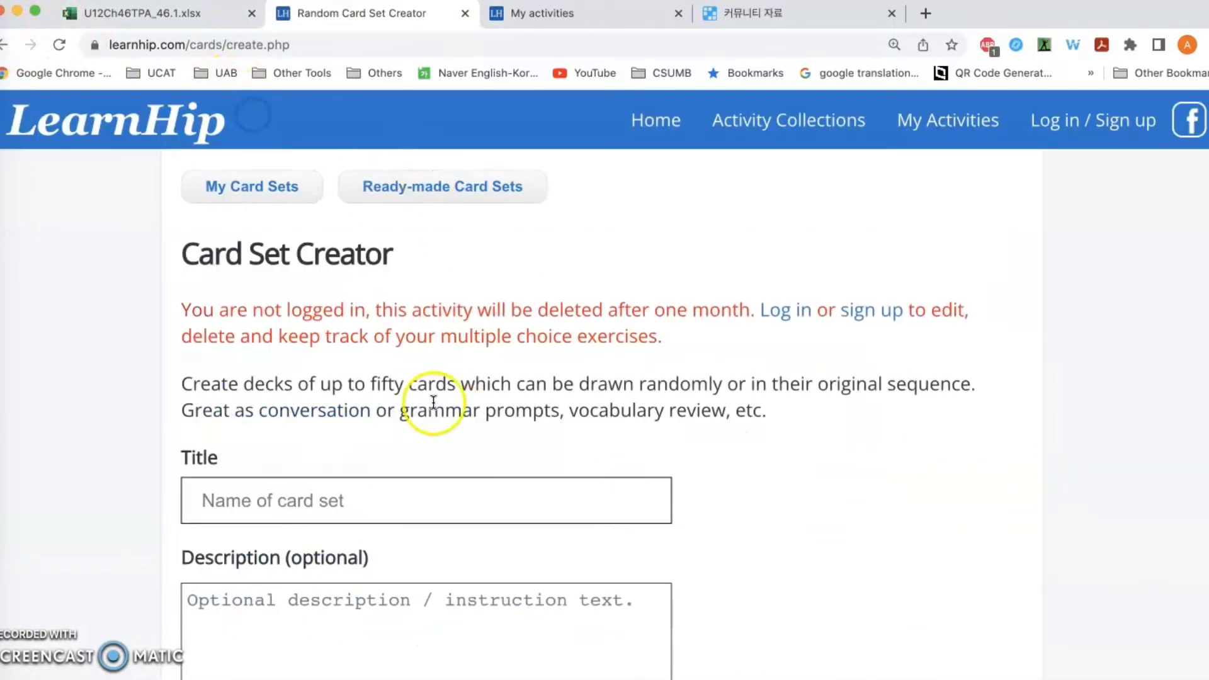
pyautogui.scroll(-3, 378, 453)
pyautogui.click(248, 319)
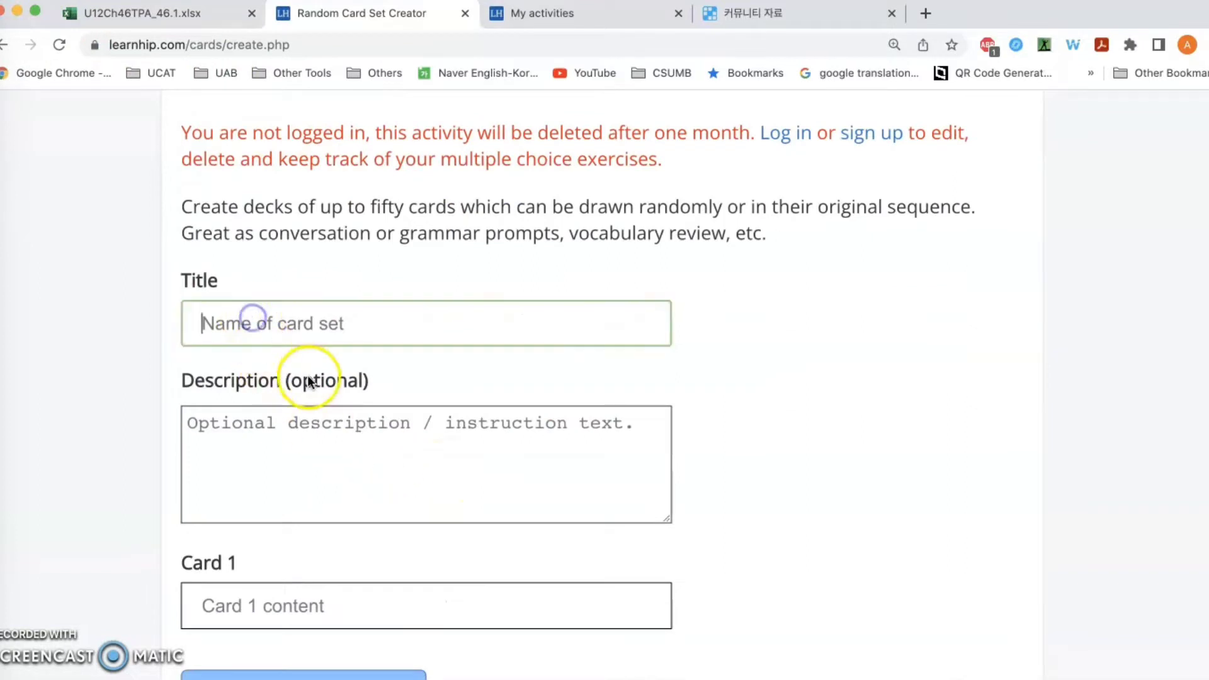
pyautogui.scroll(-2, 309, 368)
pyautogui.click(240, 548)
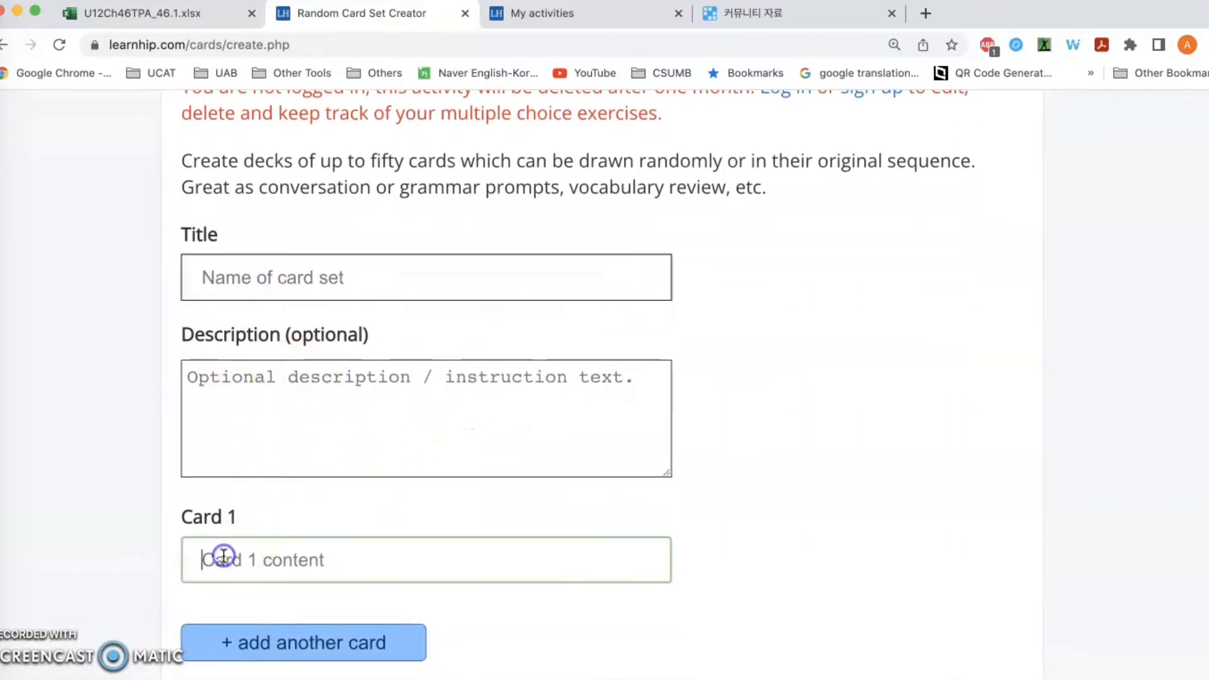
pyautogui.scroll(-1, 305, 559)
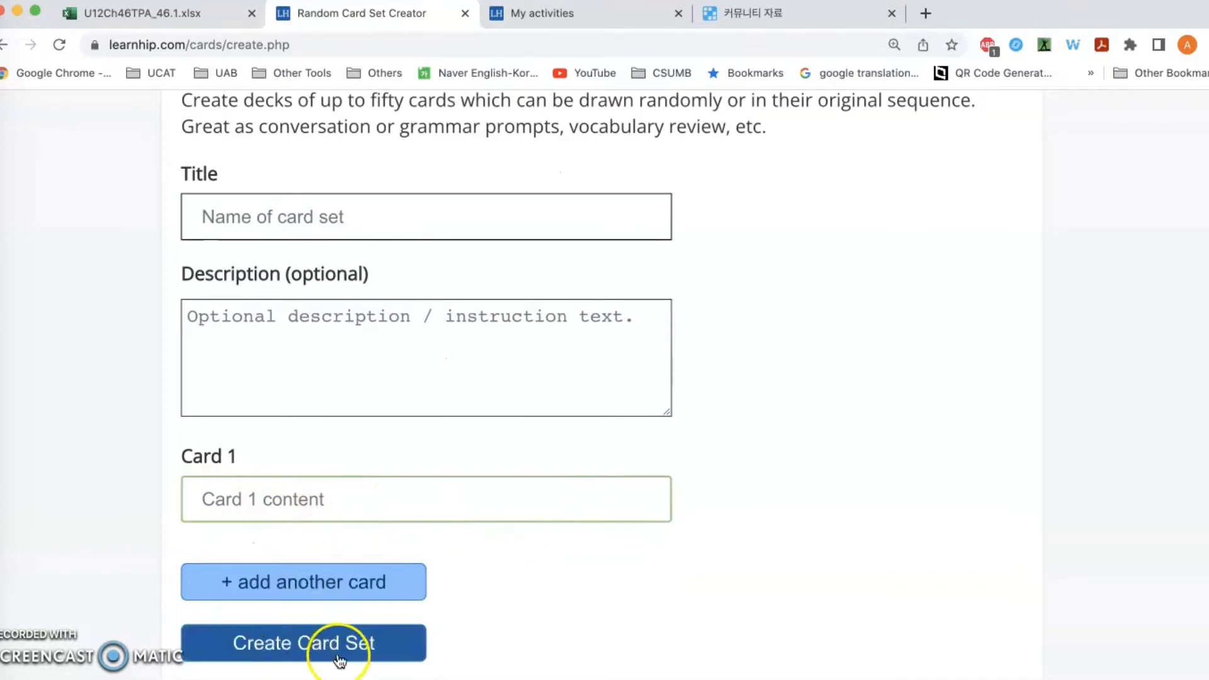
# Go back to the home page, open the Match the Sentence Maker and review its example and sentence-half fields.
pyautogui.click(8, 45)
pyautogui.click(7, 45)
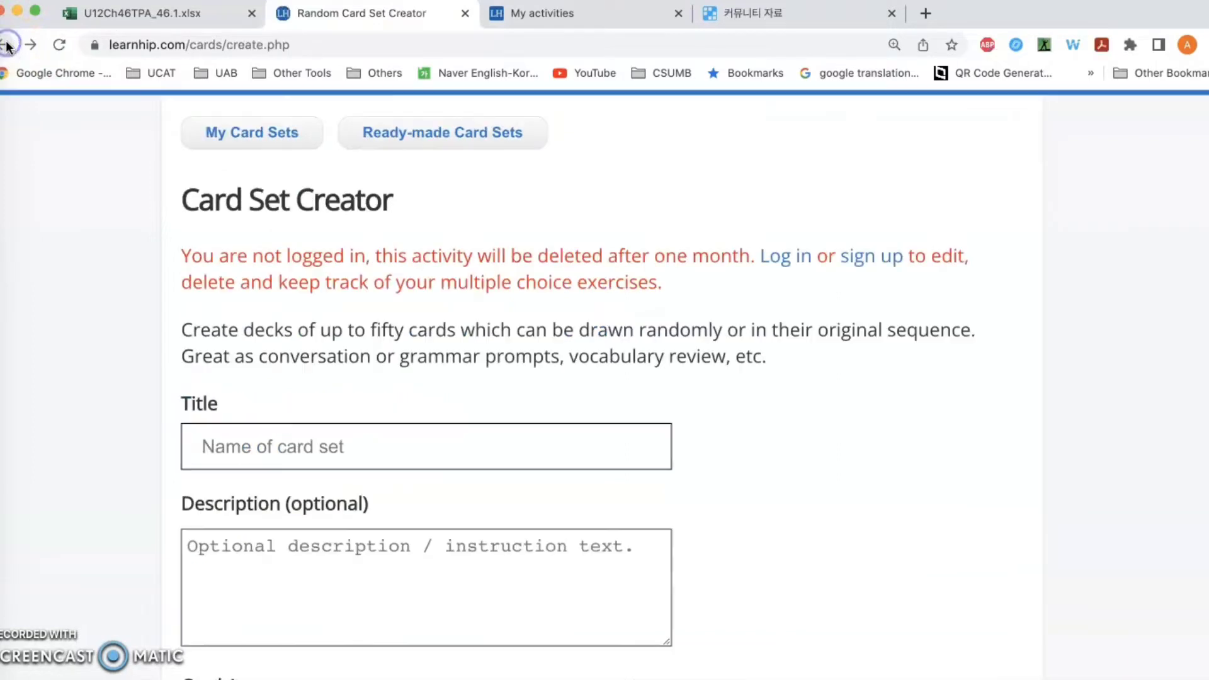
pyautogui.click(5, 46)
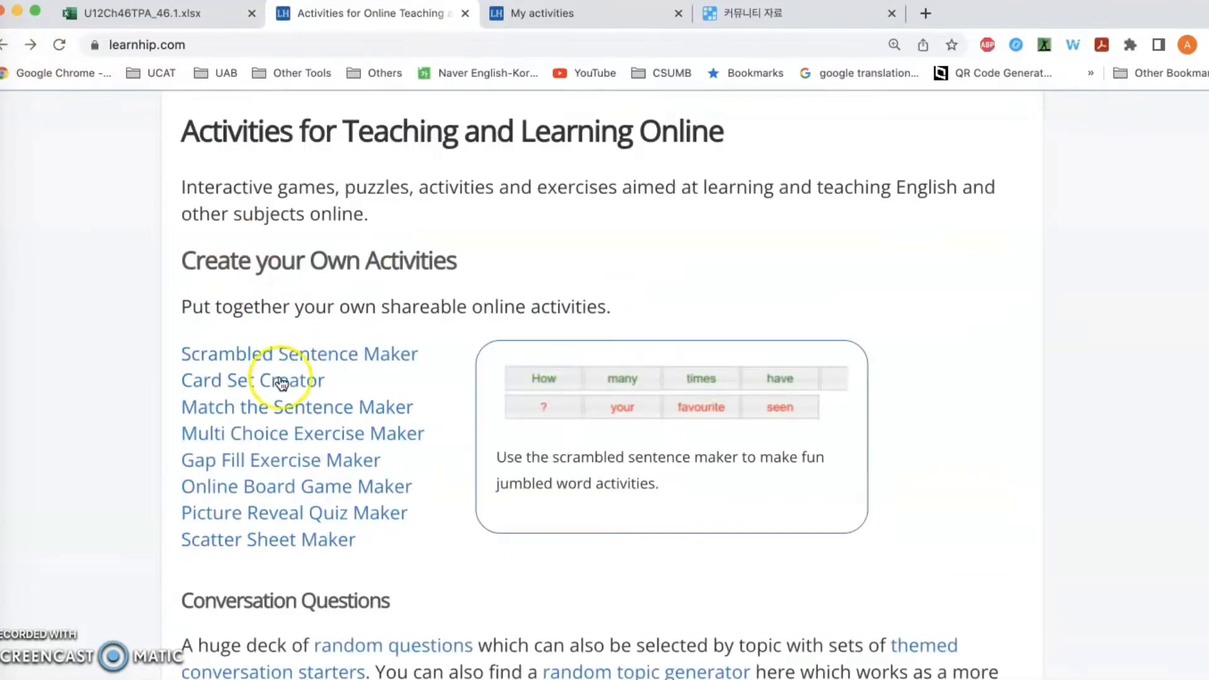
pyautogui.click(251, 408)
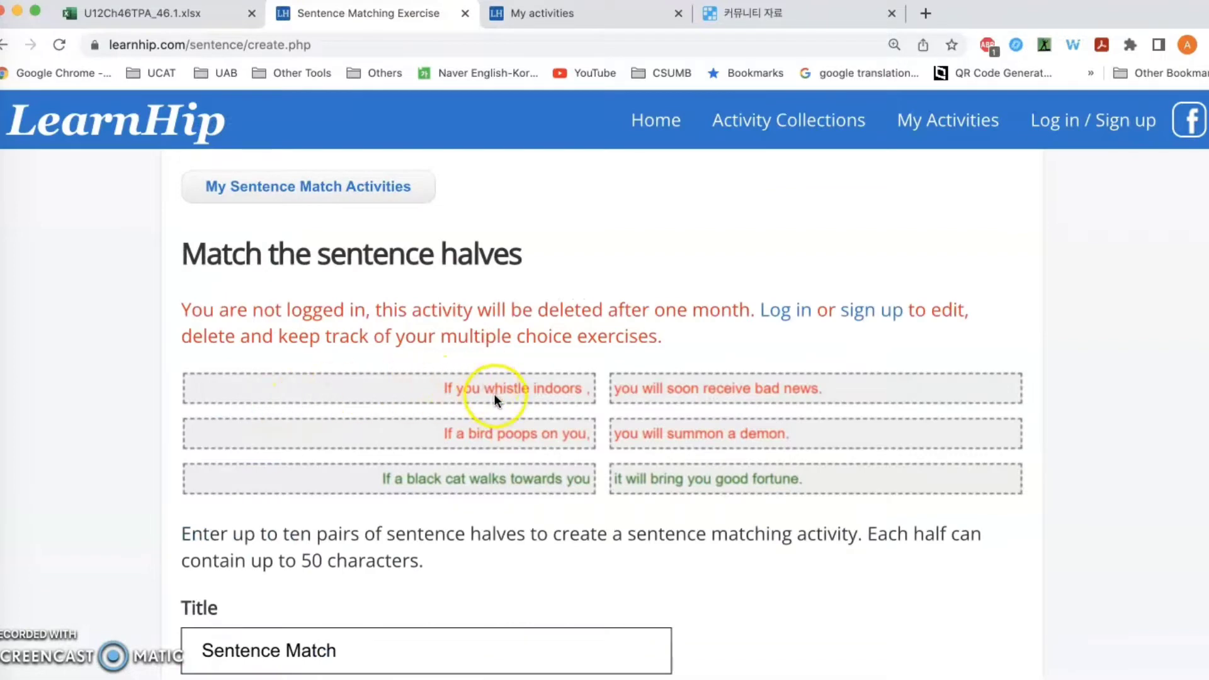
pyautogui.scroll(-1, 495, 396)
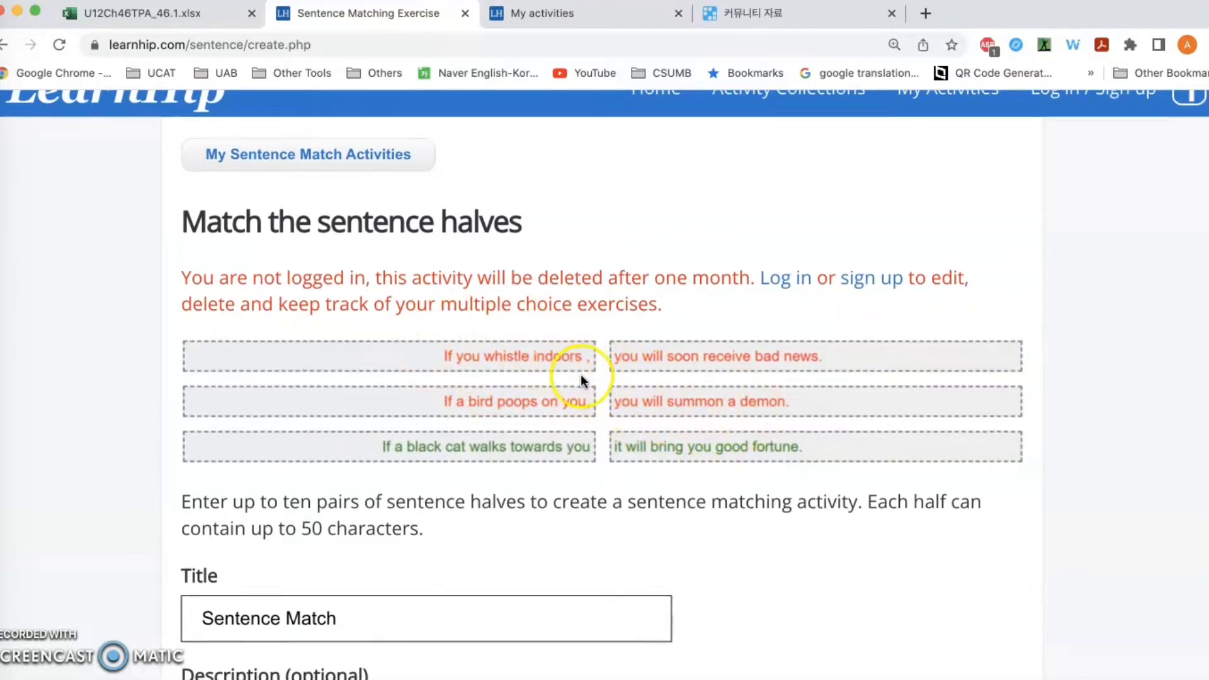
pyautogui.scroll(-8, 581, 374)
pyautogui.scroll(-7, 300, 429)
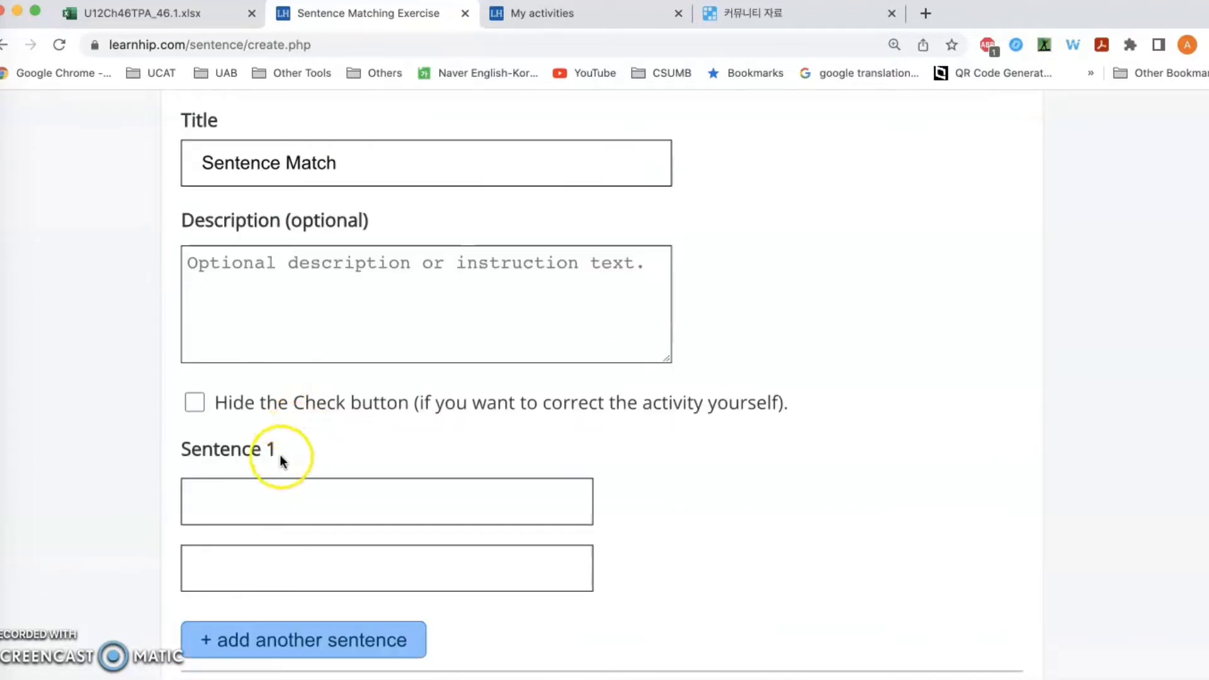
pyautogui.click(235, 486)
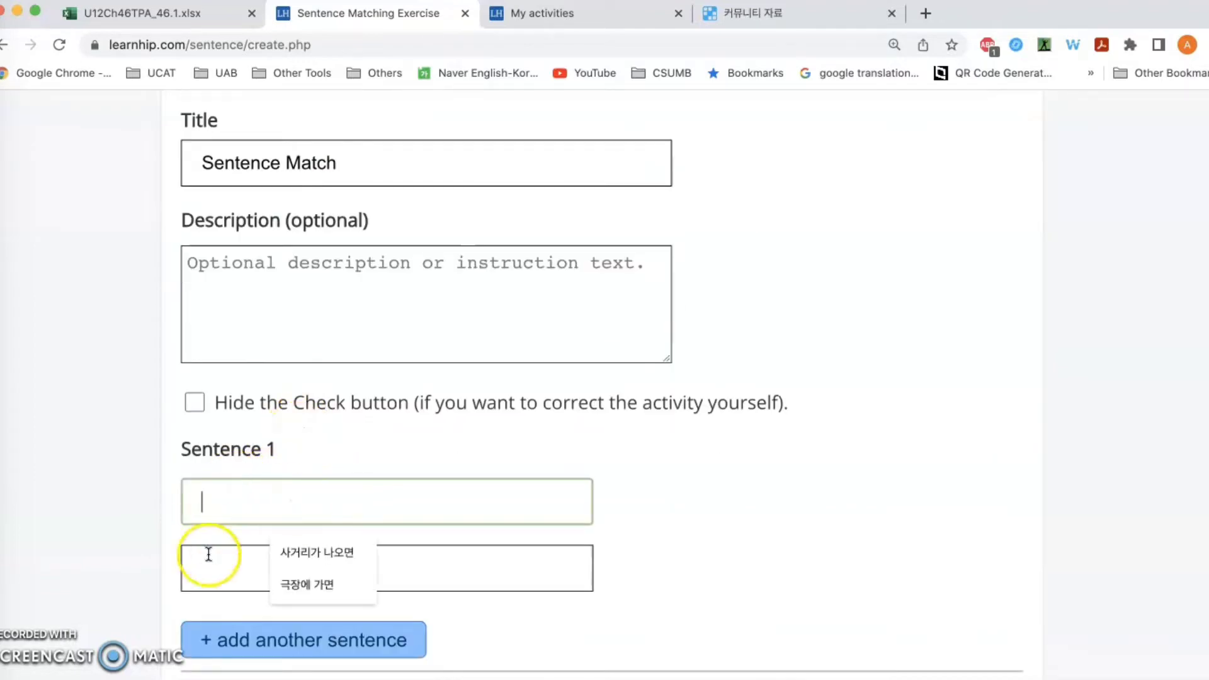
pyautogui.scroll(-2, 285, 511)
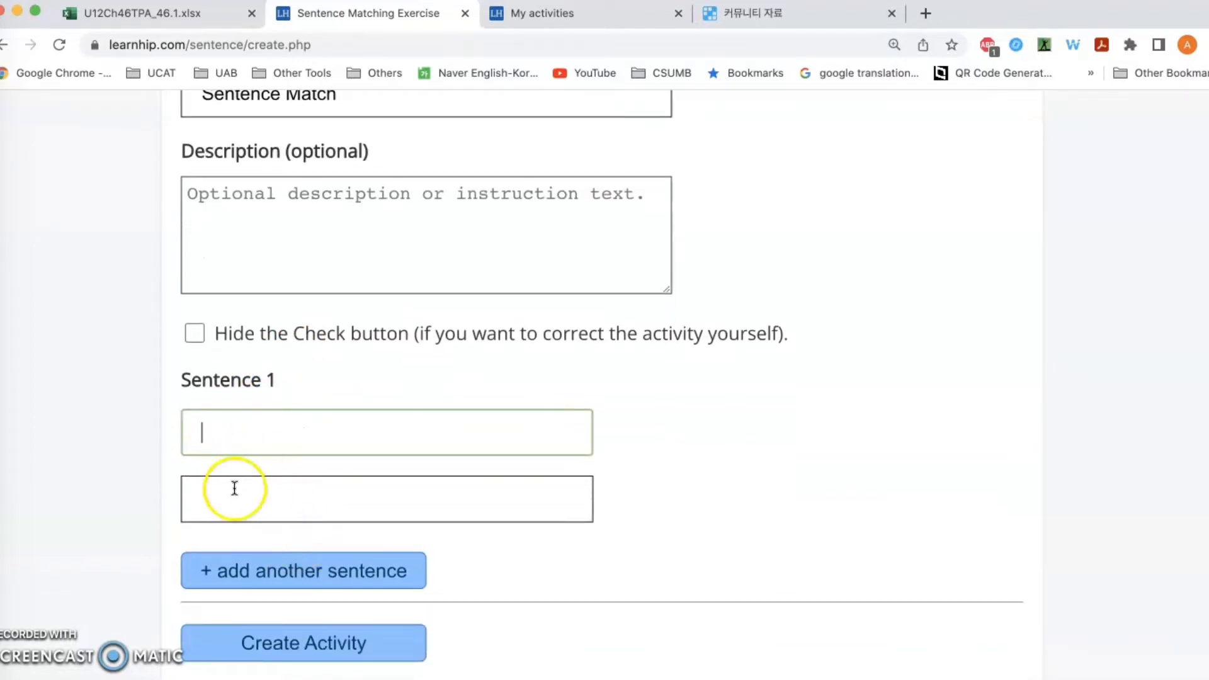
# Return to the home page, open the Multi Choice Exercise Maker and examine its title, sentence-part and answer-choice fields.
pyautogui.click(5, 46)
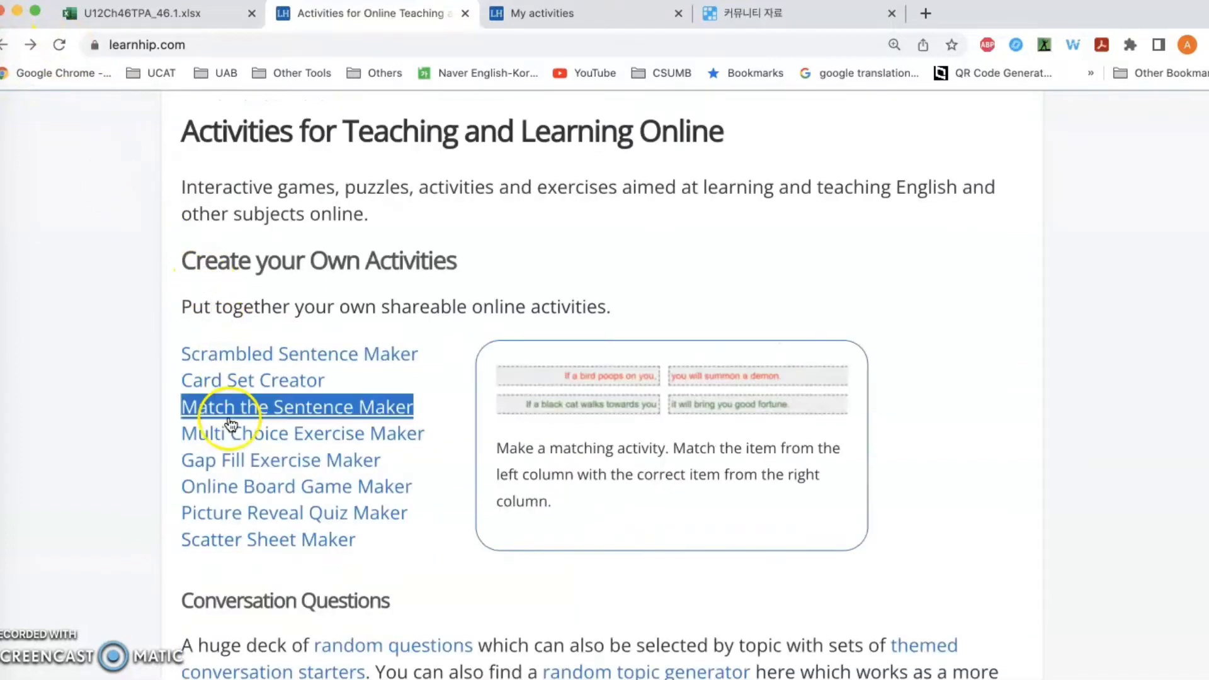
pyautogui.click(269, 438)
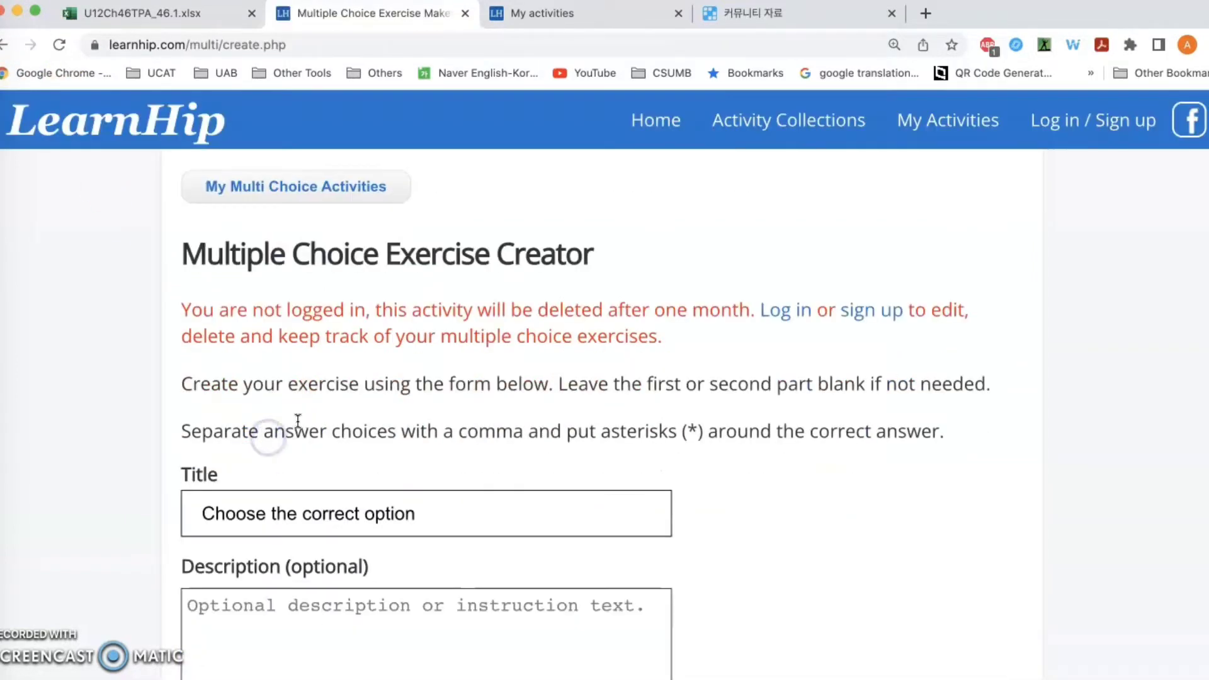
pyautogui.scroll(-3, 405, 329)
pyautogui.scroll(3, 409, 324)
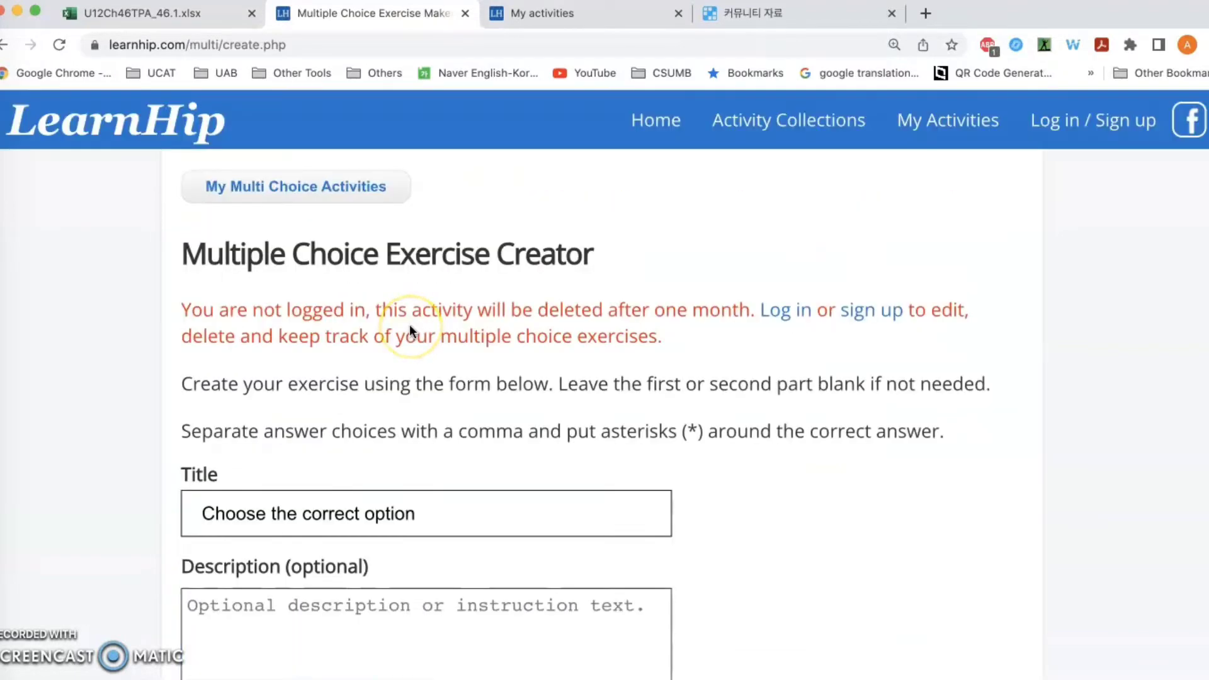
pyautogui.scroll(-3, 409, 324)
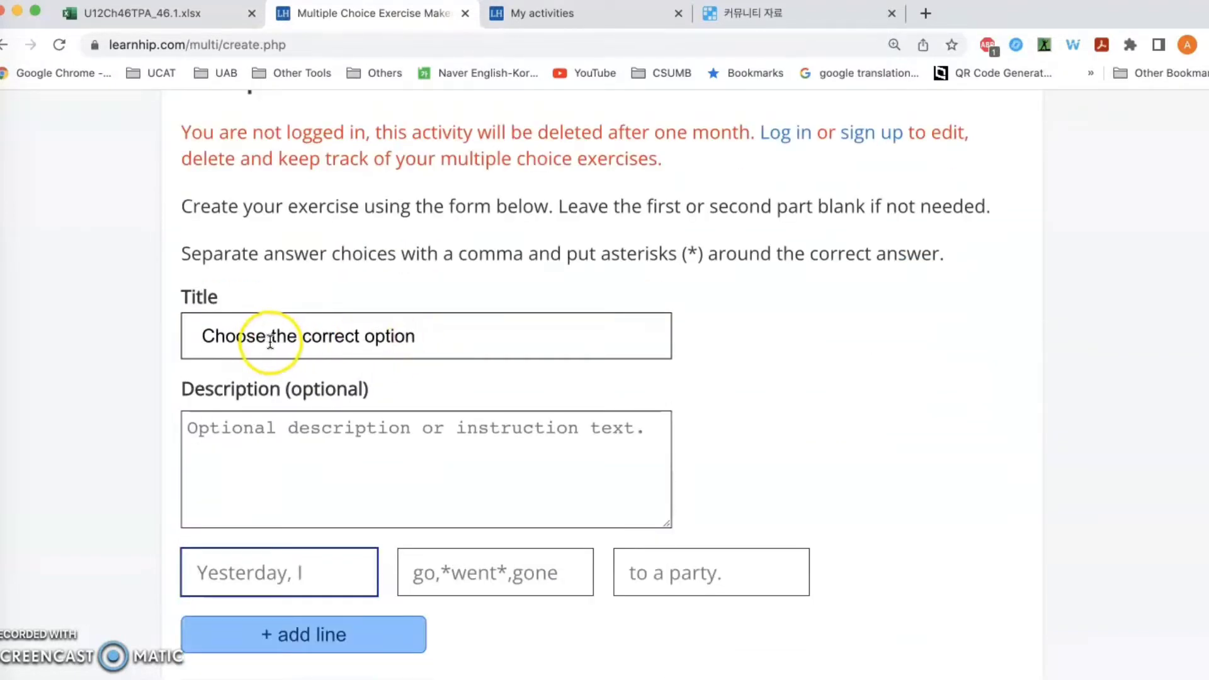
pyautogui.moveTo(202, 335); pyautogui.dragTo(420, 329)
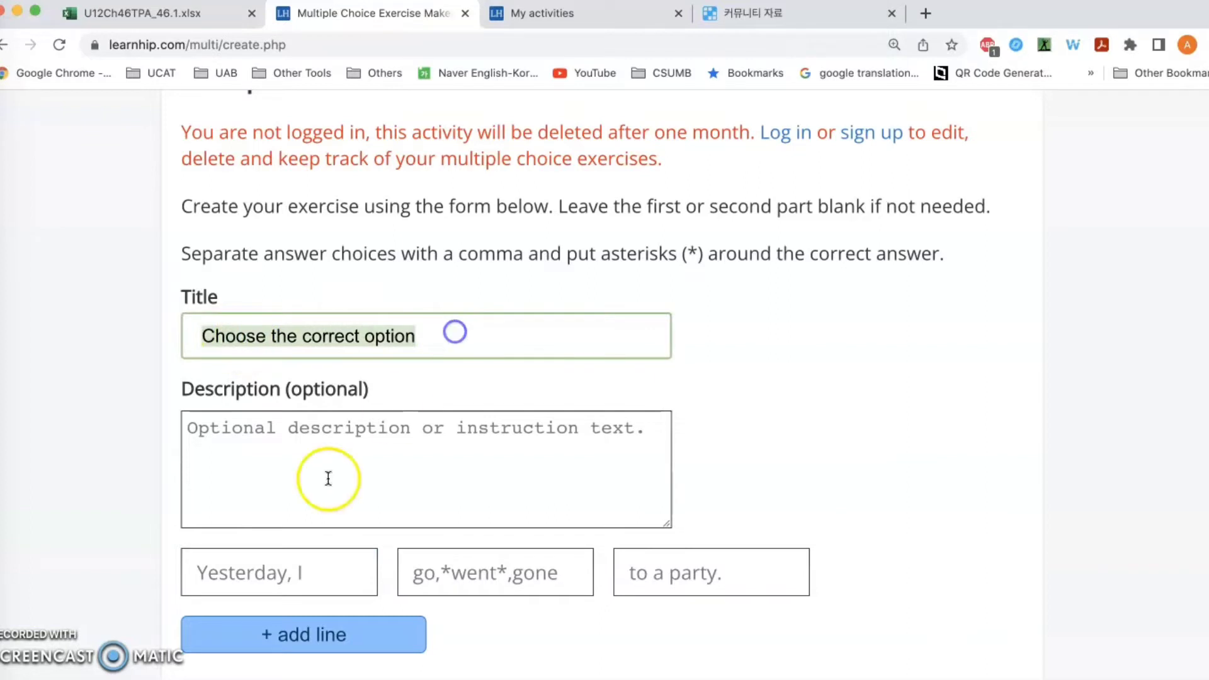
pyautogui.click(328, 578)
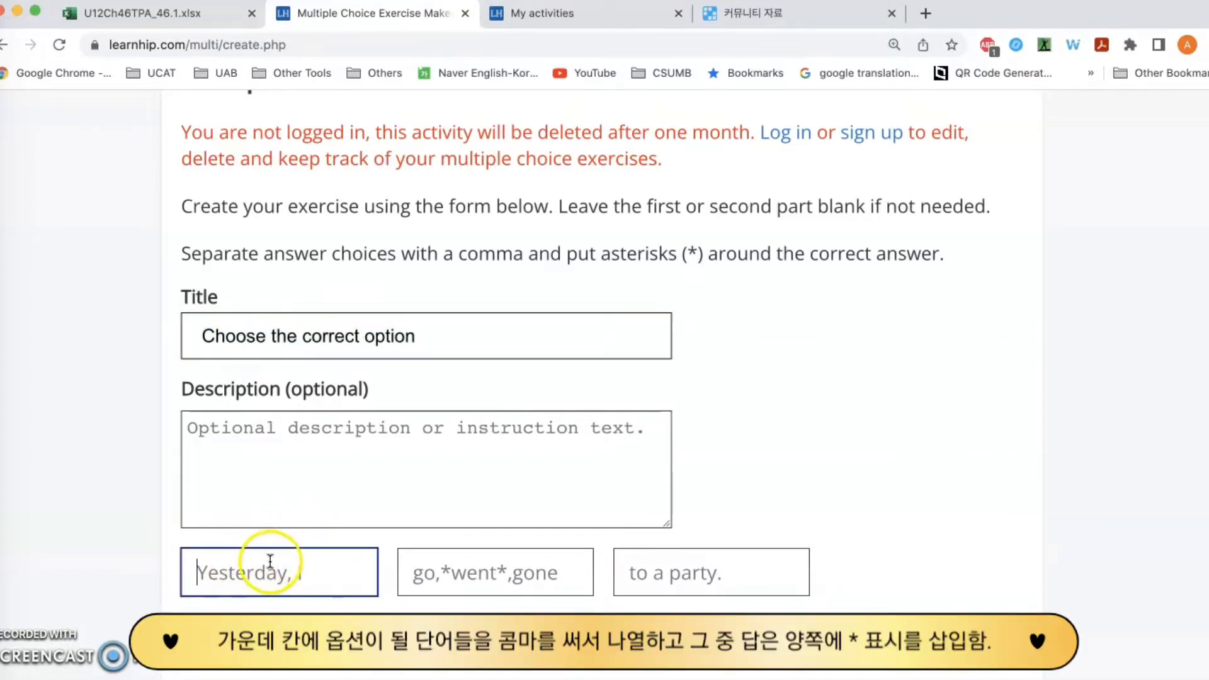
pyautogui.click(424, 567)
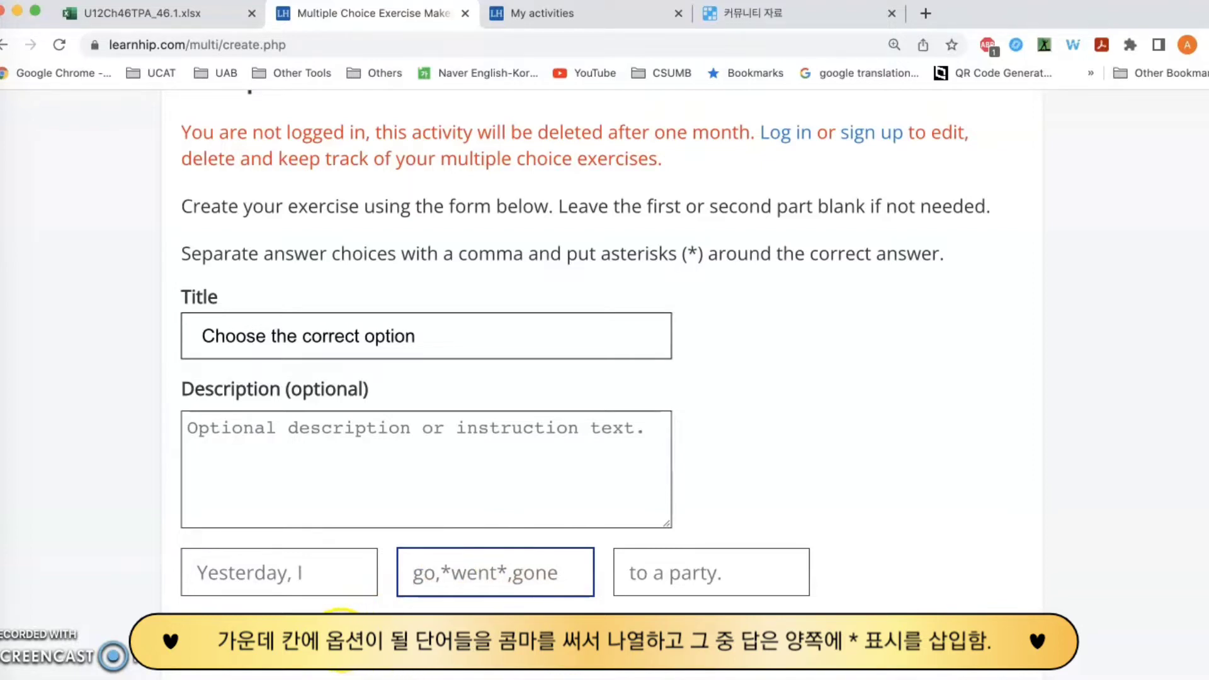
pyautogui.click(340, 620)
pyautogui.scroll(-2, 503, 560)
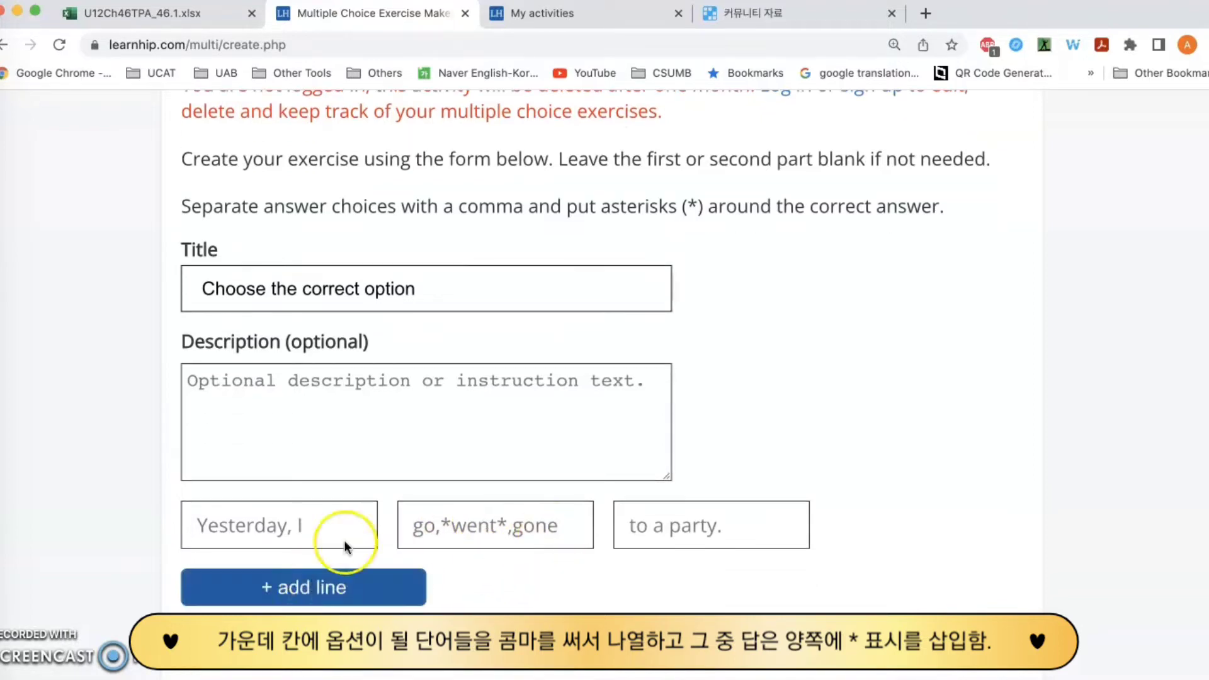
# Go back home, open the Gap Fill Exercise Maker and examine the fields for the sentence parts and possible answers.
pyautogui.click(7, 46)
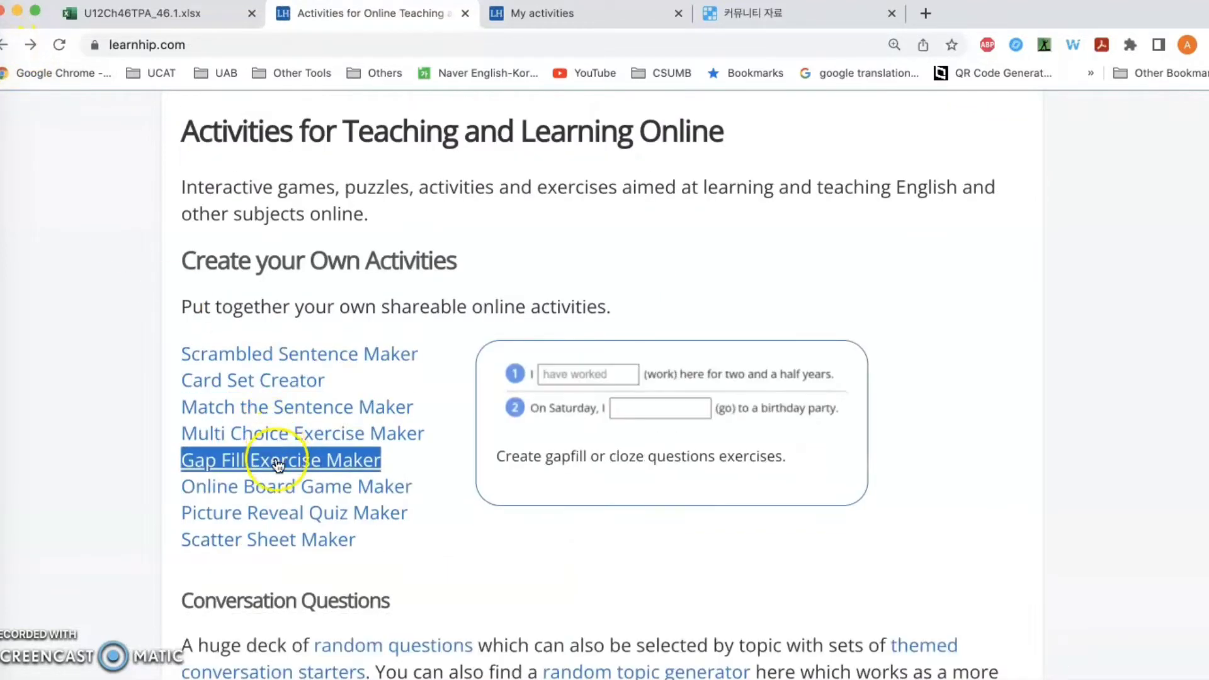
pyautogui.click(287, 463)
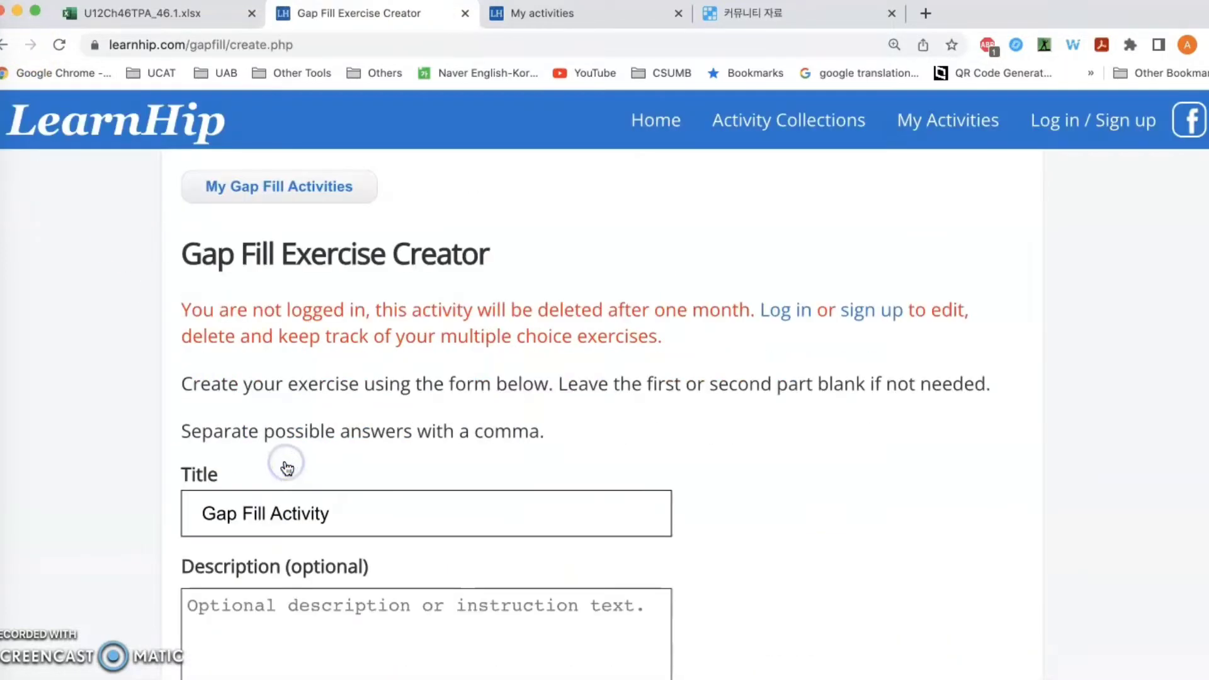
pyautogui.scroll(-3, 414, 447)
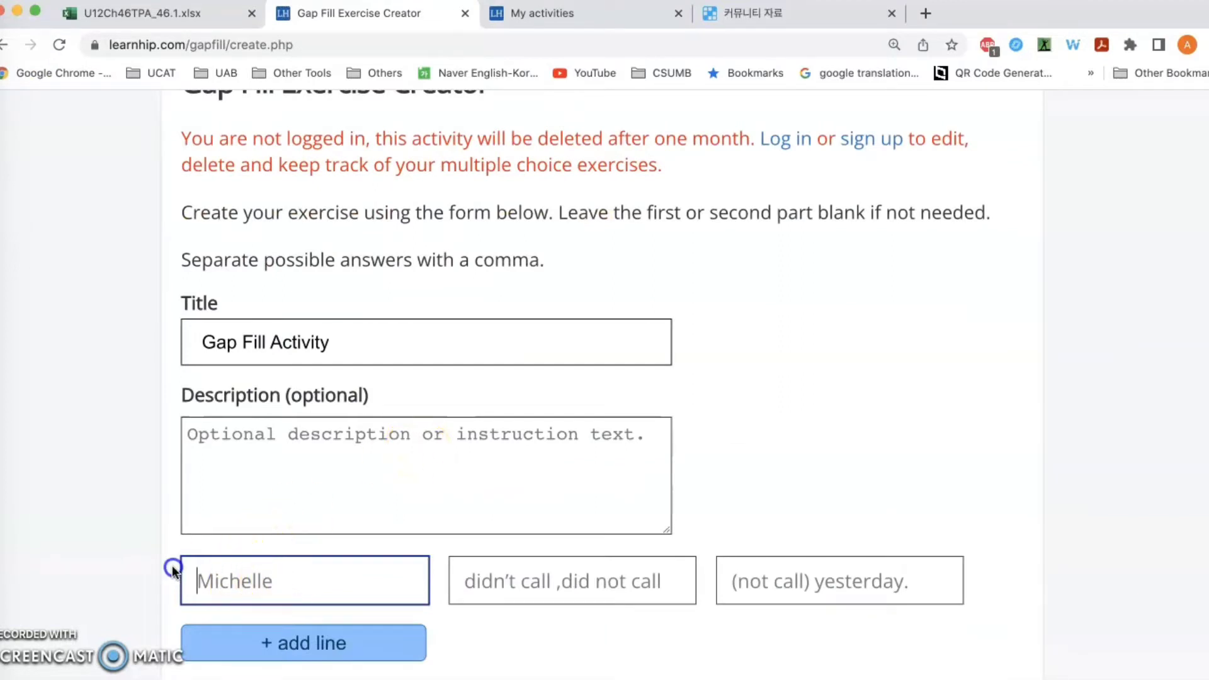
pyautogui.click(288, 584)
pyautogui.click(480, 580)
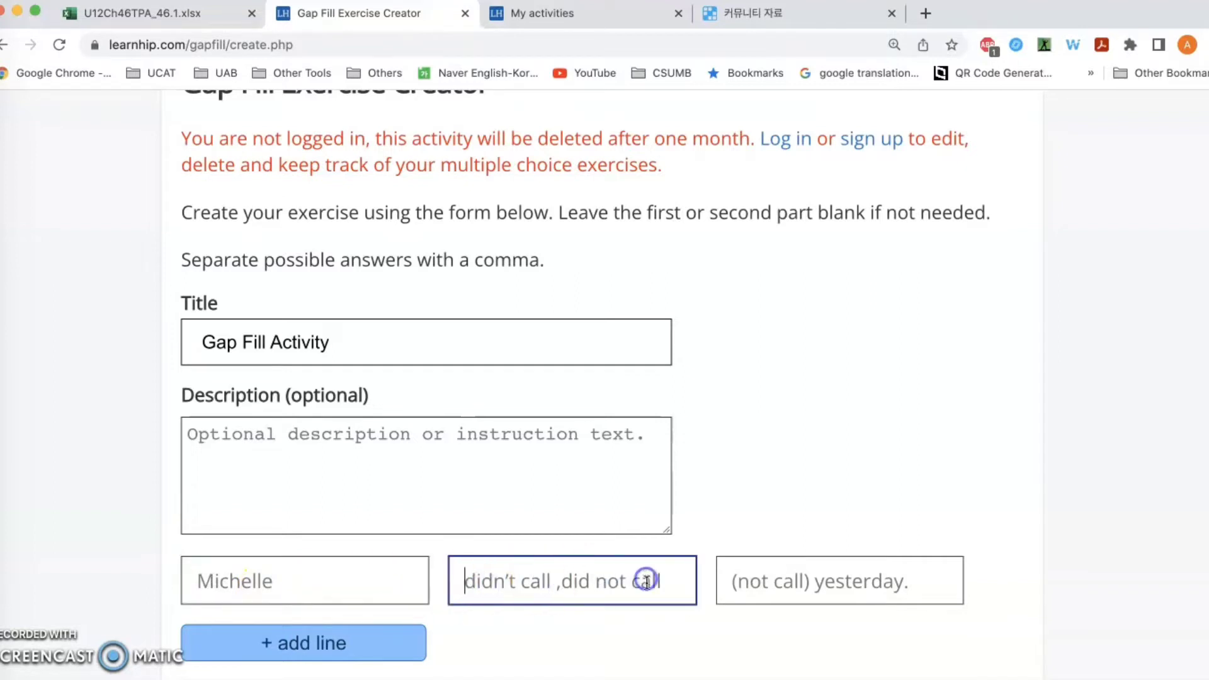
pyautogui.click(817, 587)
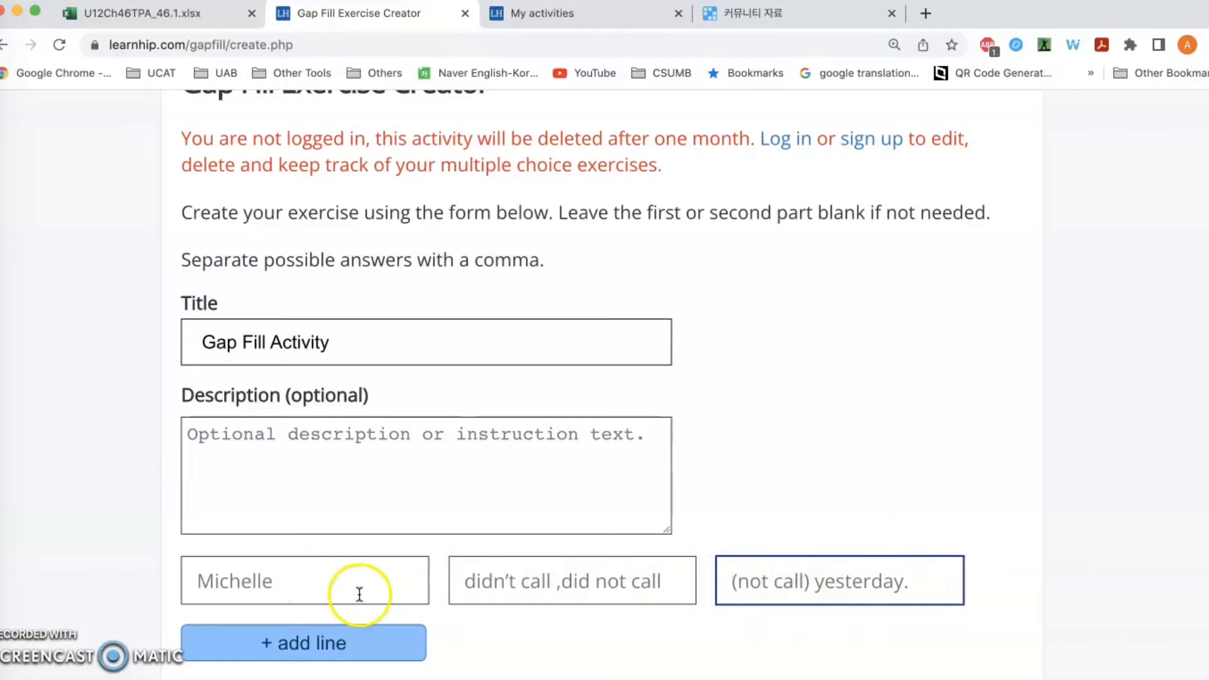
pyautogui.click(480, 592)
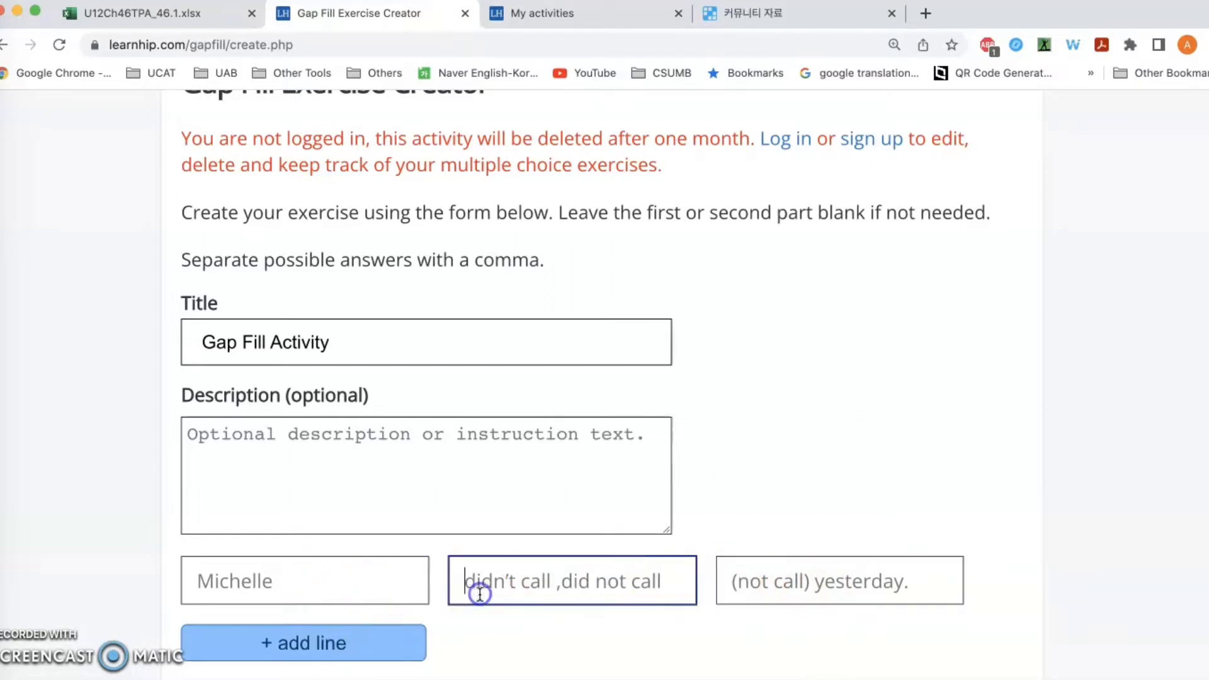
pyautogui.click(743, 572)
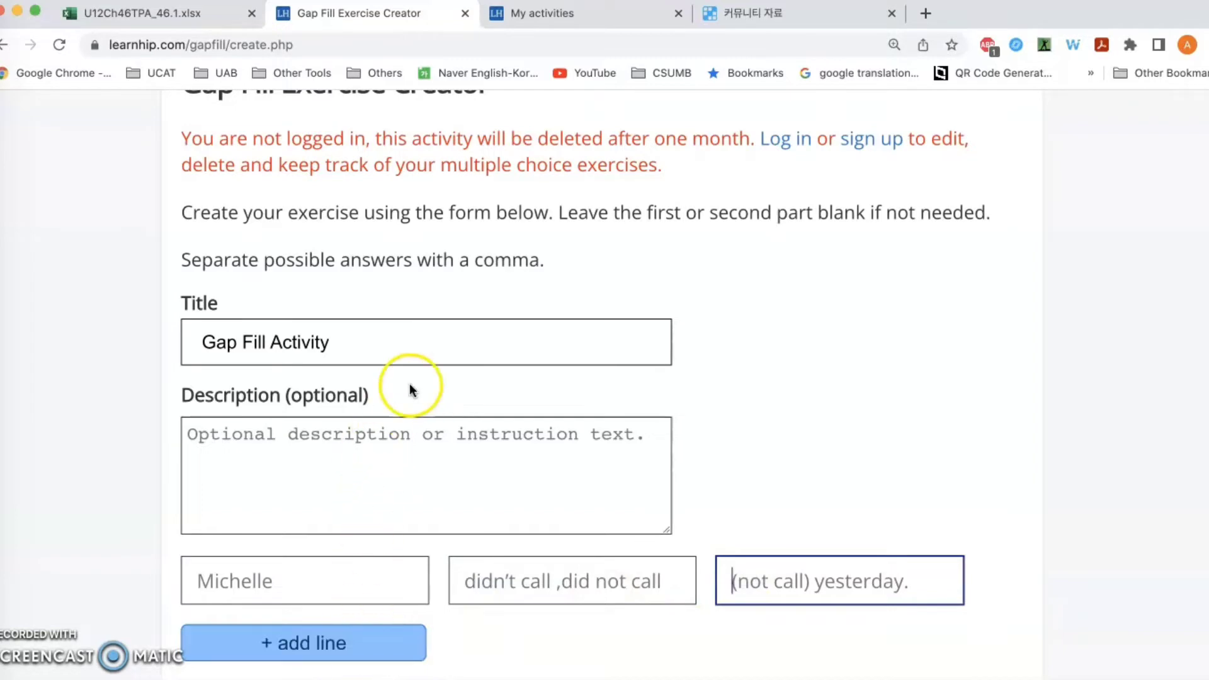
pyautogui.scroll(3, 409, 384)
# Return to the home page, open the Online Board Game Maker and look over its title field and question board.
pyautogui.click(4, 44)
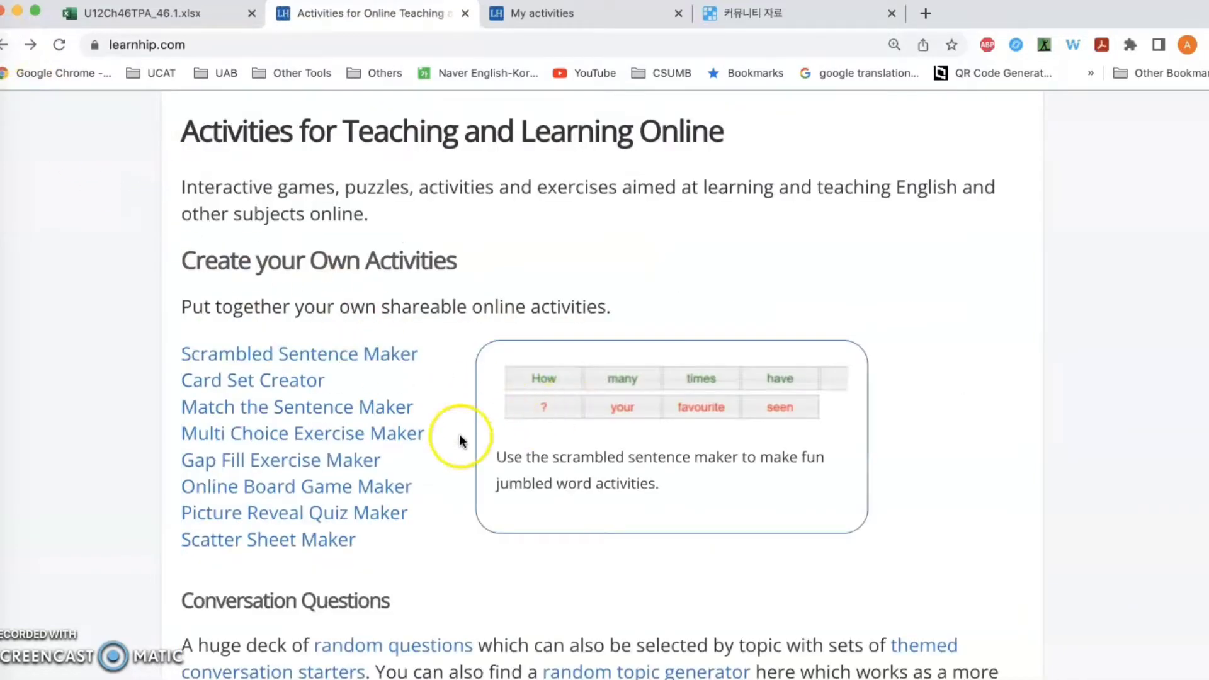
pyautogui.click(242, 459)
pyautogui.click(14, 45)
pyautogui.scroll(1, 352, 491)
pyautogui.click(387, 543)
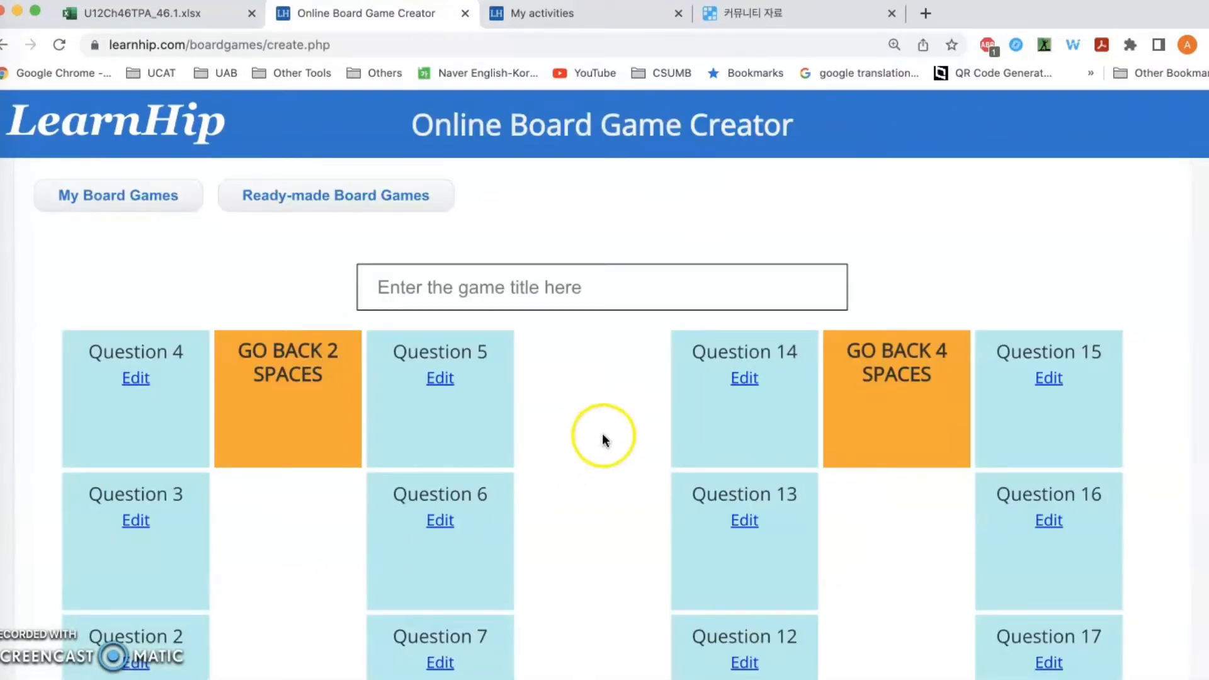
pyautogui.scroll(-3, 602, 434)
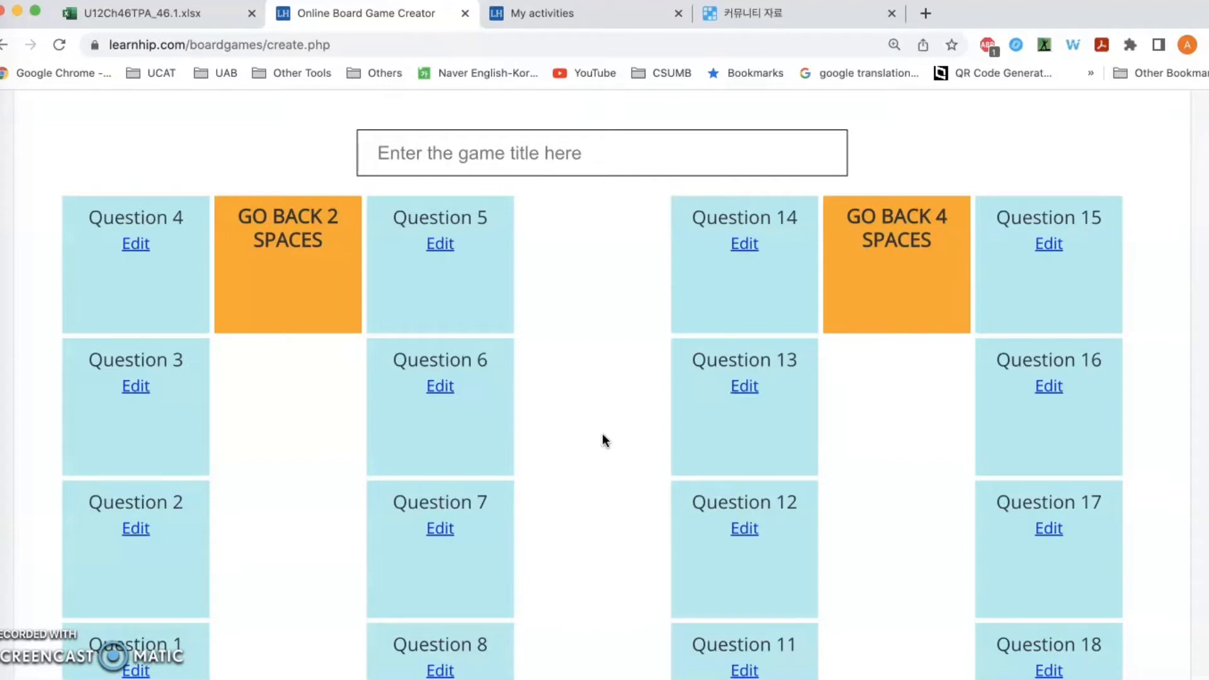
pyautogui.scroll(3, 602, 433)
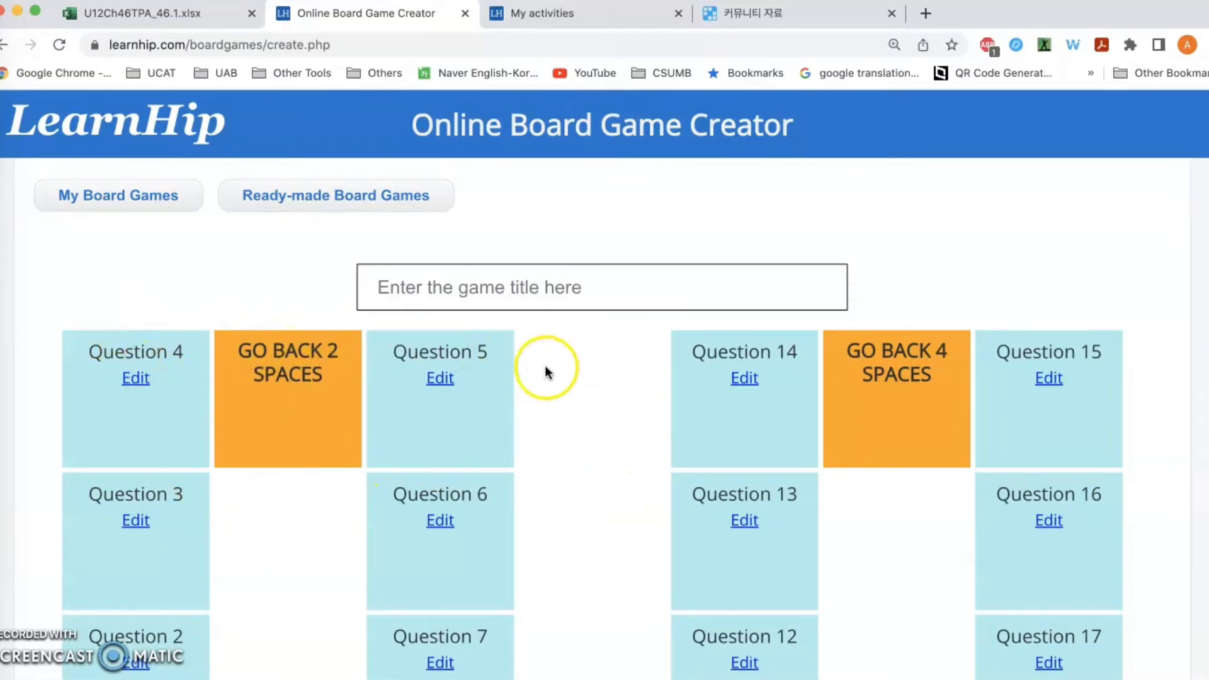
# Examine the board game's title field and the question squares from start to finish.
pyautogui.scroll(-1, 580, 445)
pyautogui.scroll(-3, 579, 444)
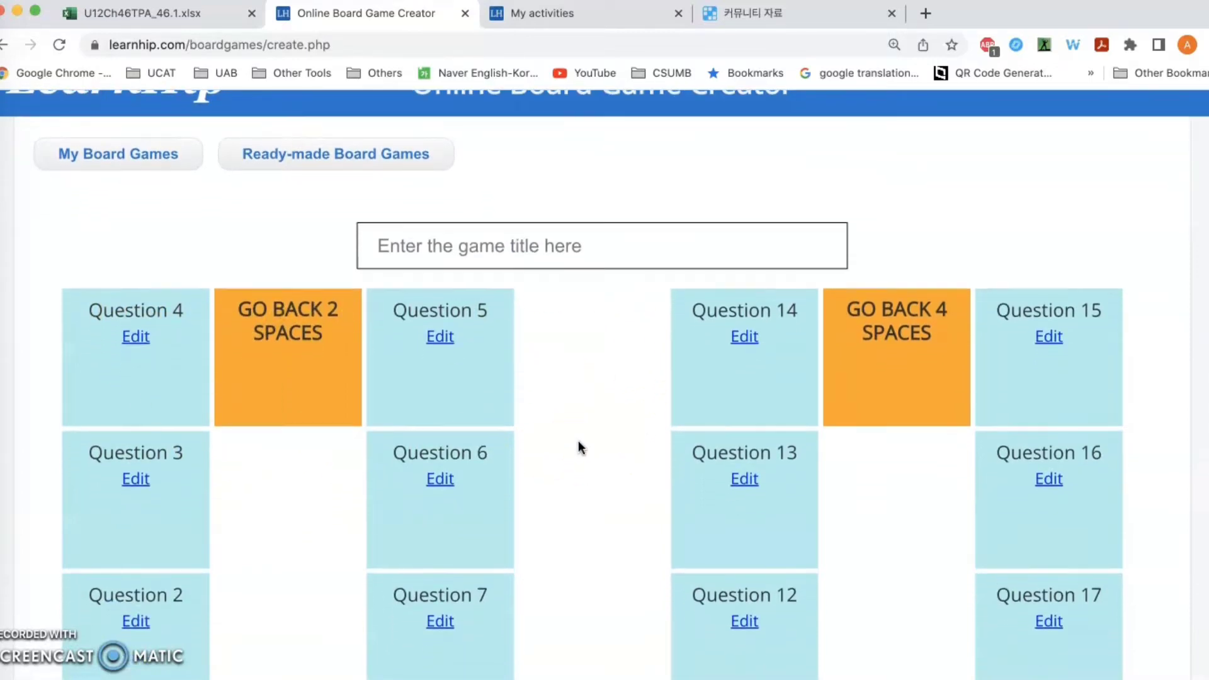
pyautogui.click(406, 210)
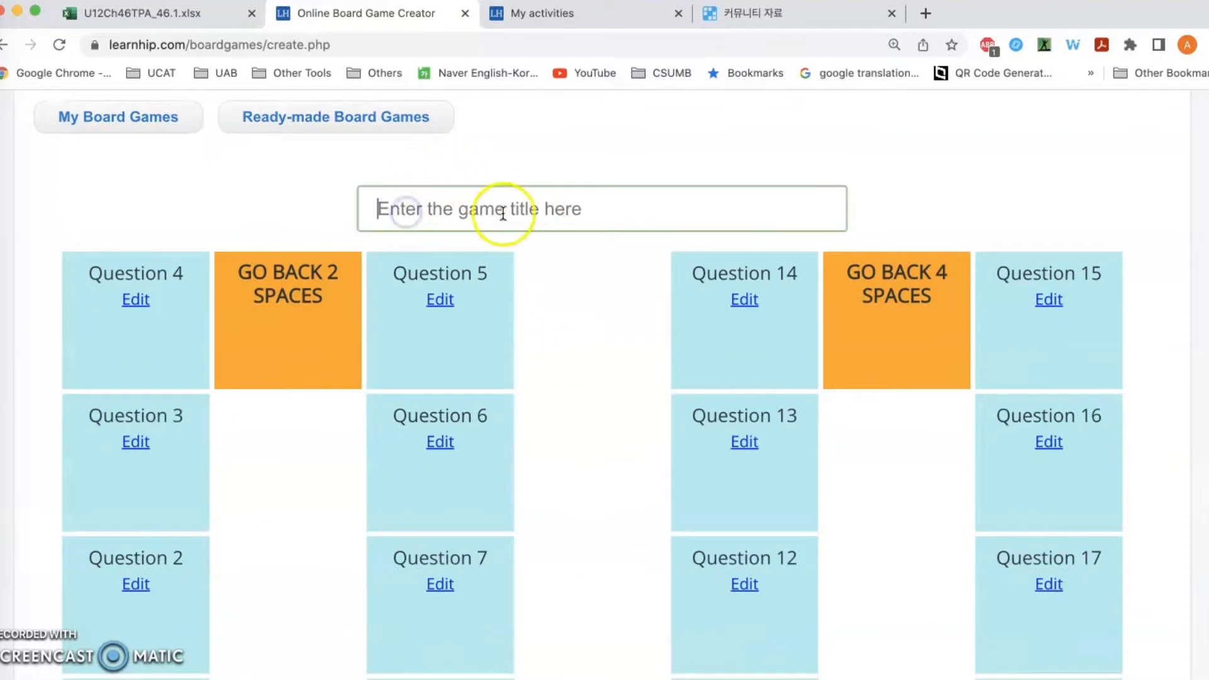
pyautogui.scroll(-6, 573, 320)
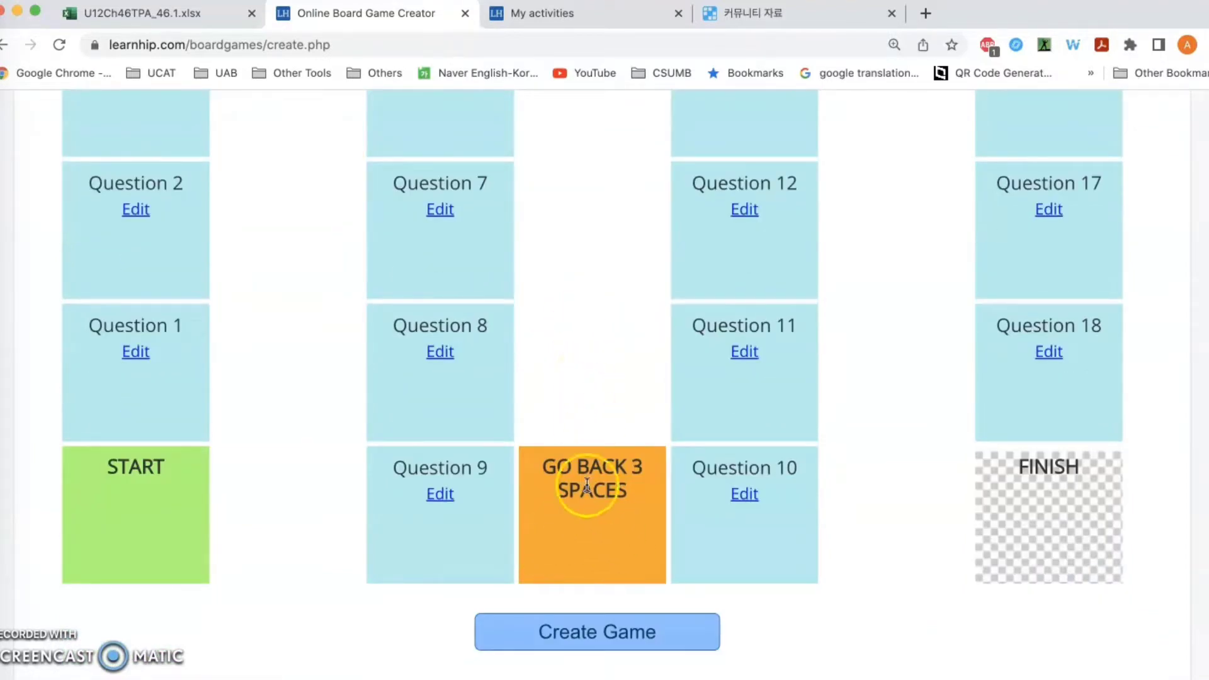
pyautogui.scroll(3, 603, 403)
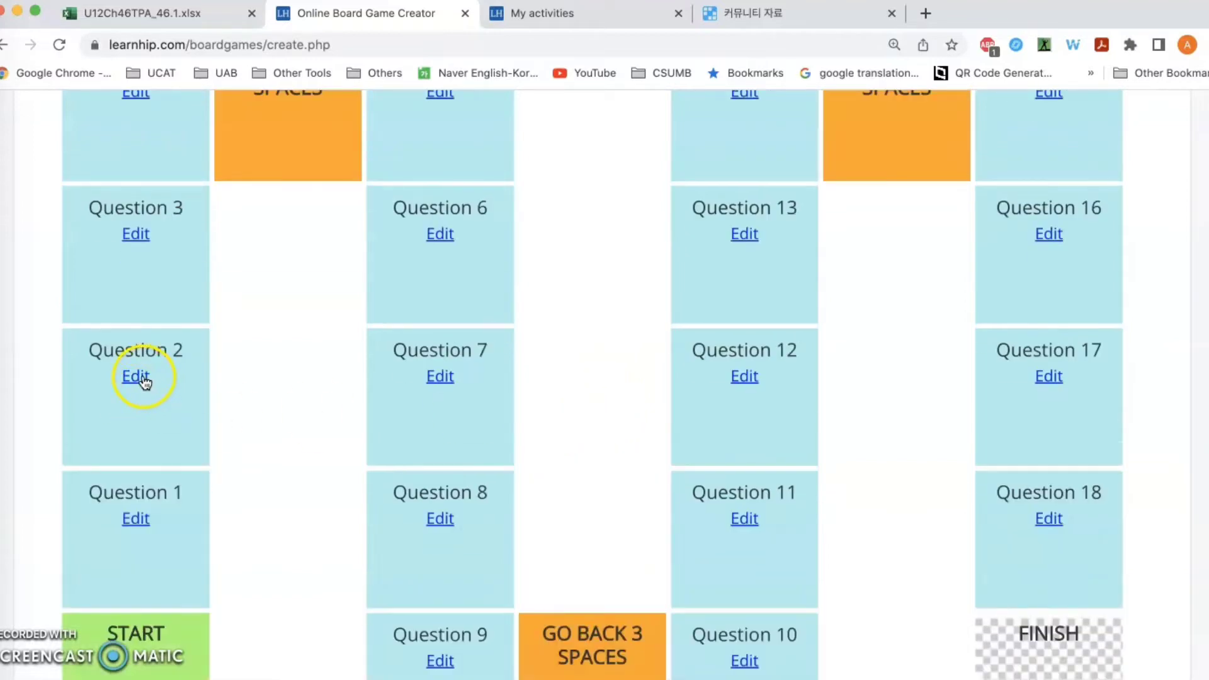
# Open the Question 1 square's text for editing, select it and look over the game creation option below the board.
pyautogui.click(136, 519)
pyautogui.moveTo(169, 495); pyautogui.dragTo(16, 488)
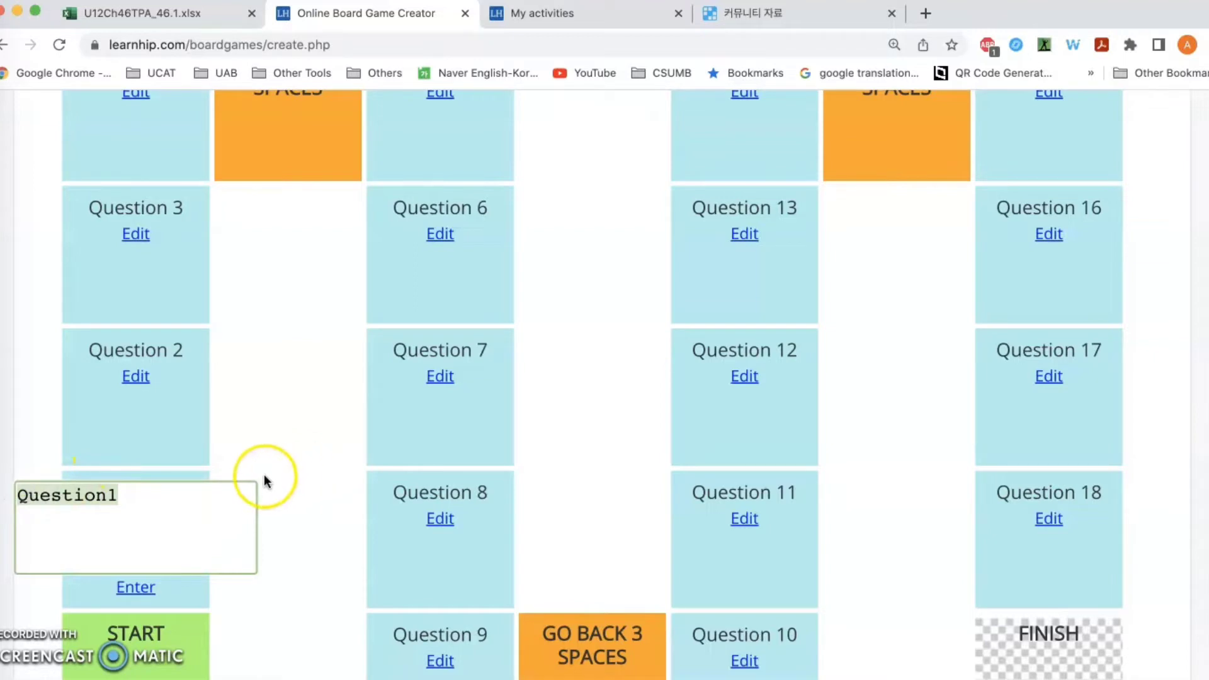
pyautogui.click(300, 477)
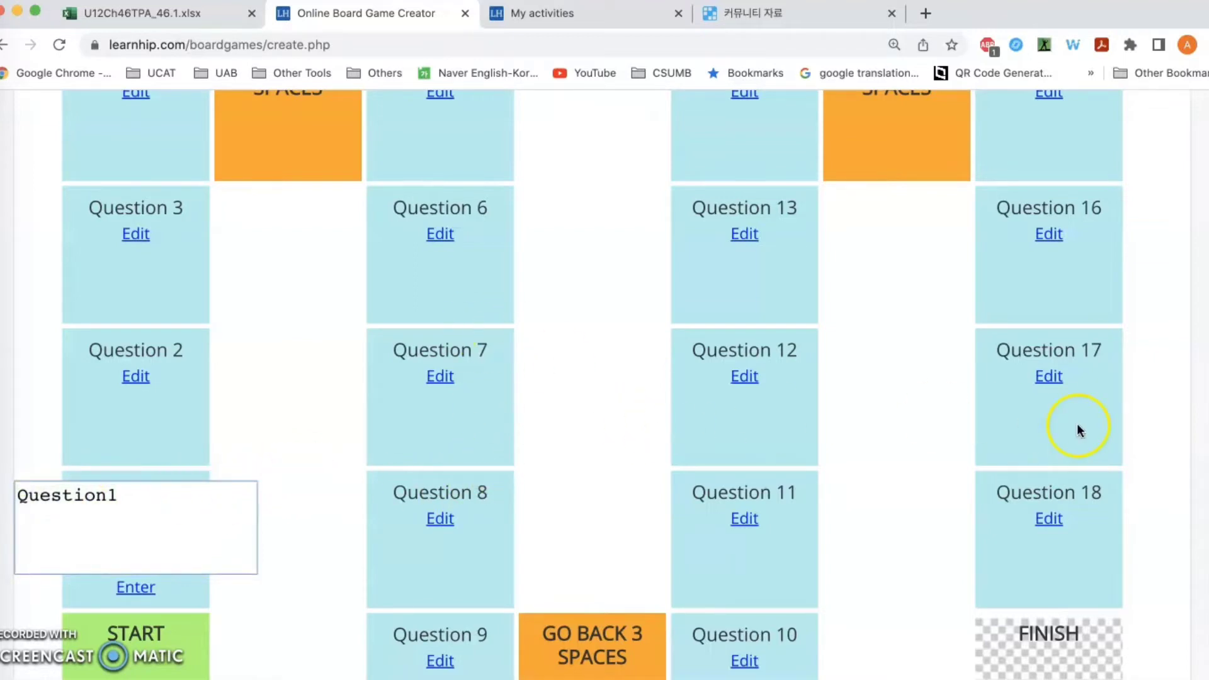
pyautogui.scroll(-4, 1077, 423)
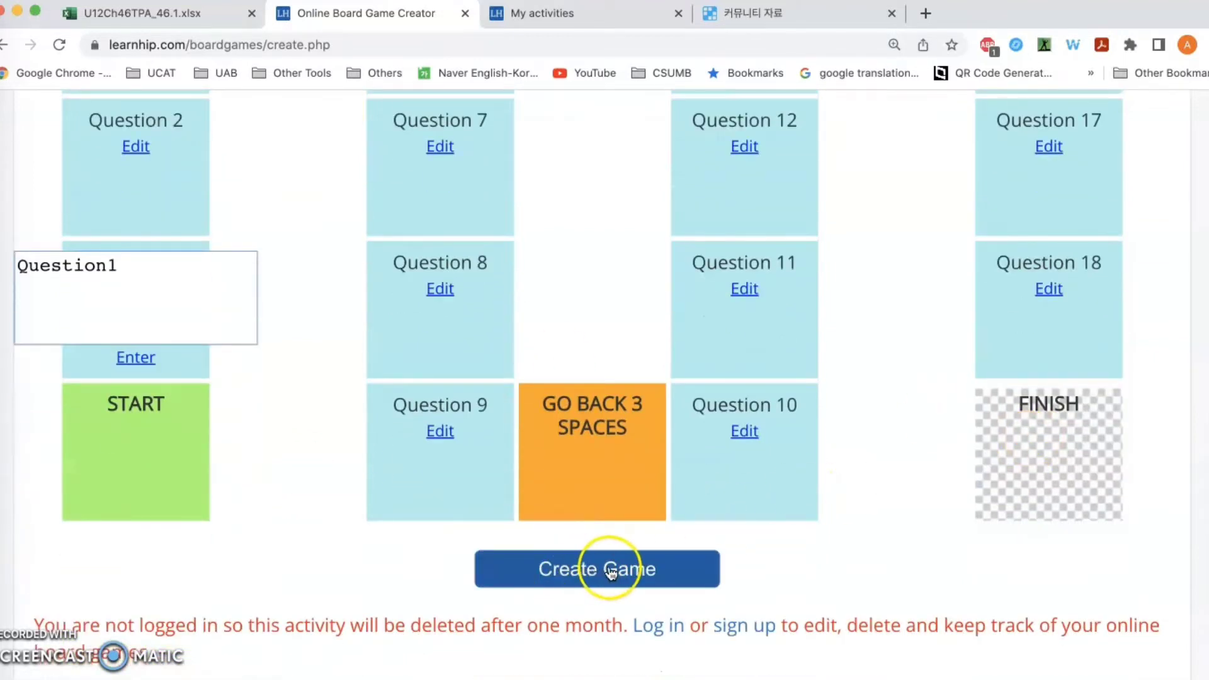
pyautogui.scroll(7, 595, 308)
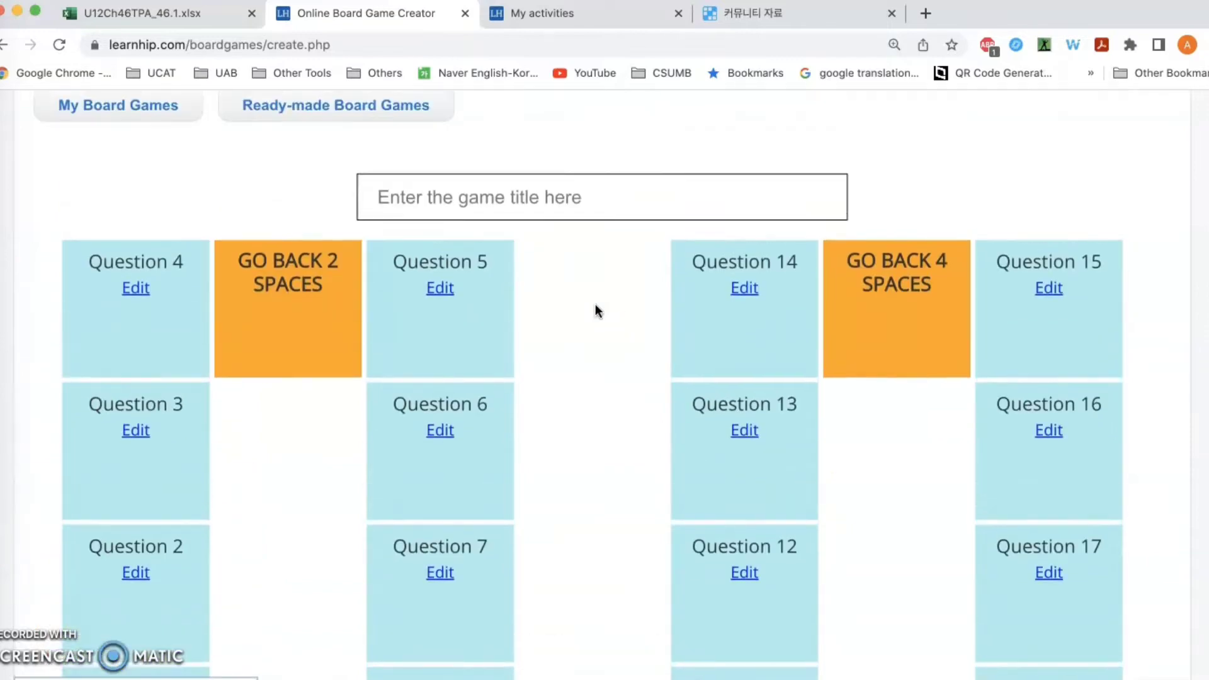
# Open the ready-made board games collection and choose the Present Simple game.
pyautogui.scroll(2, 597, 310)
pyautogui.click(369, 216)
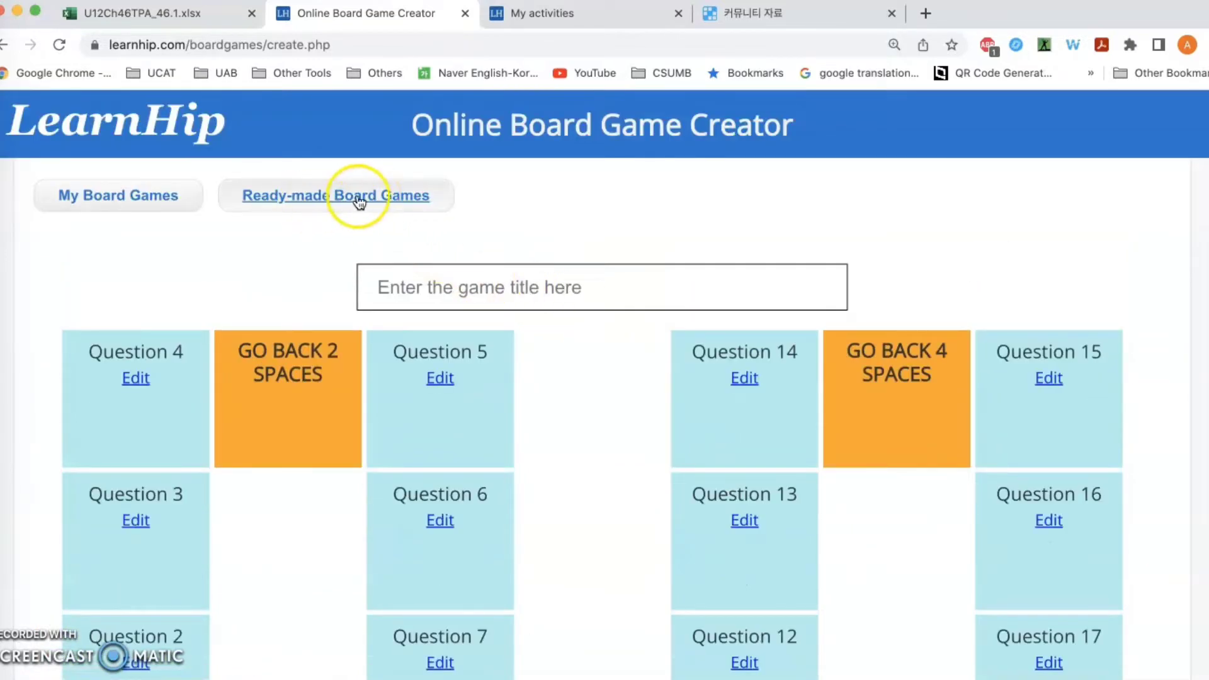
pyautogui.click(367, 197)
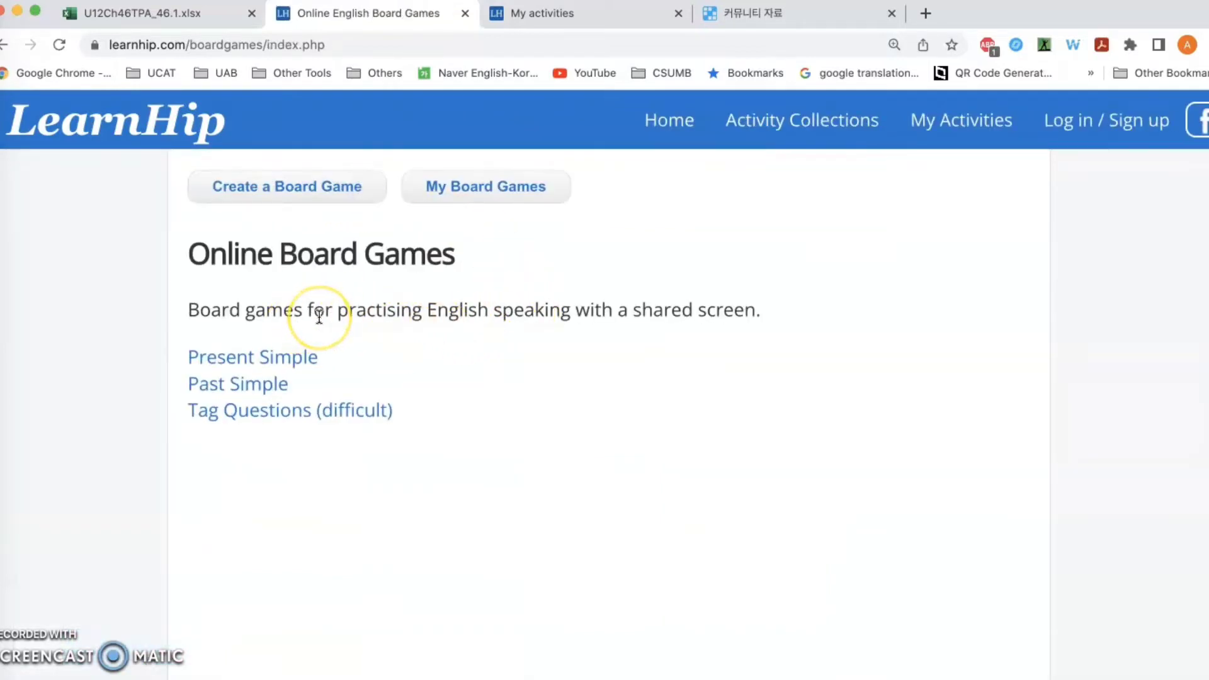
pyautogui.click(286, 360)
# Examine the Present Simple board's dice, eight player controls, question squares, start square and go-back spaces.
pyautogui.scroll(-1, 538, 438)
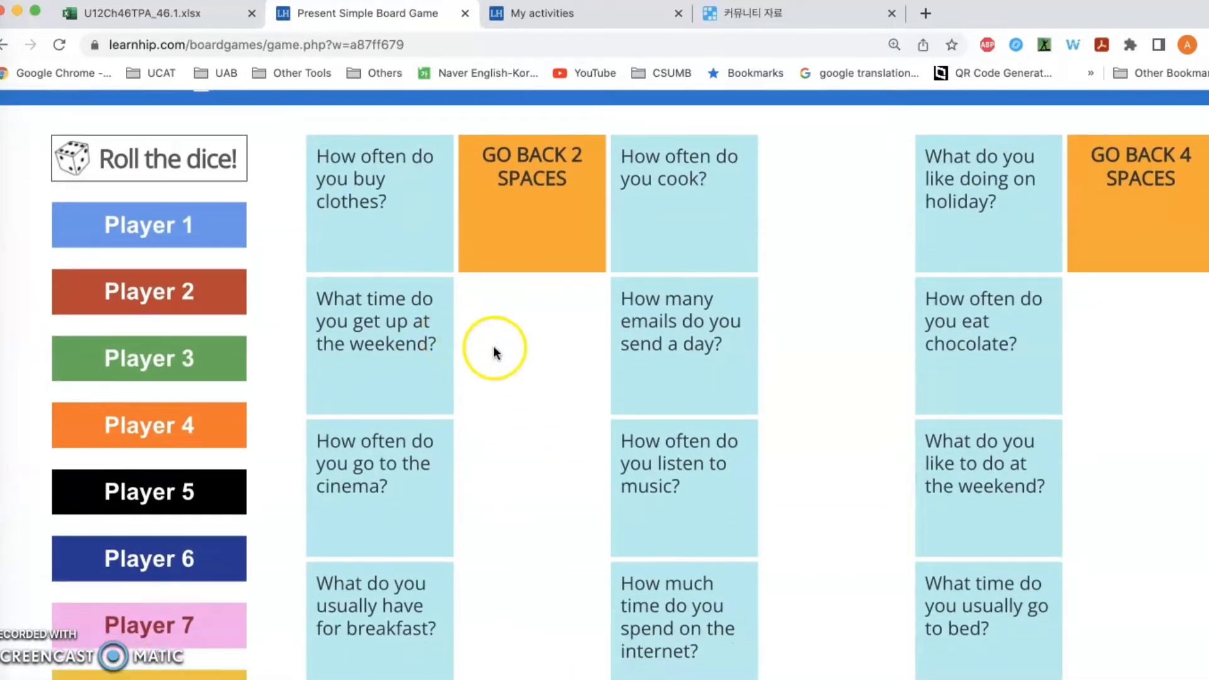
pyautogui.scroll(-4, 497, 346)
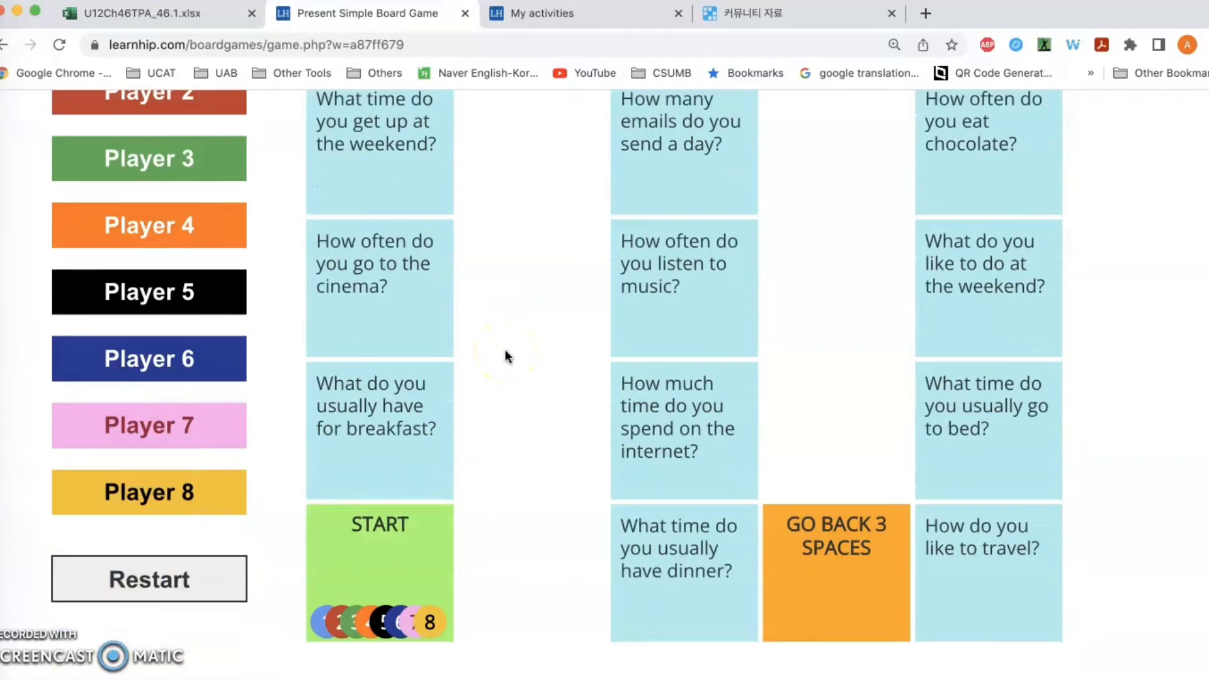
pyautogui.scroll(1, 506, 356)
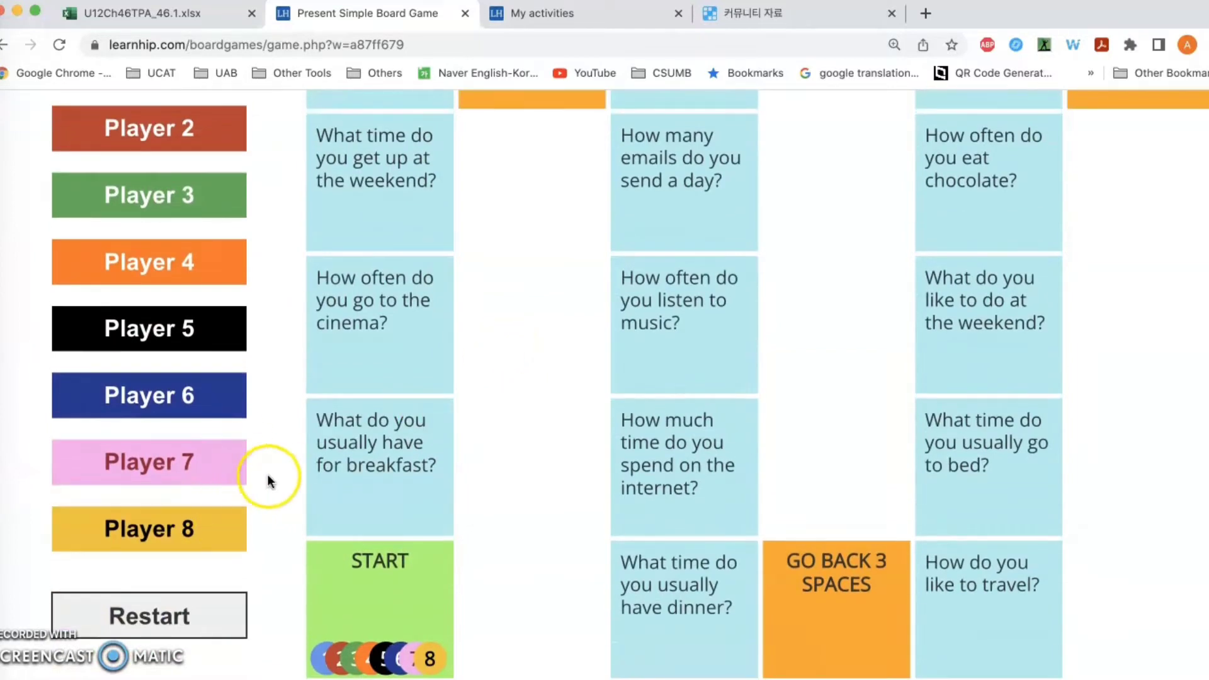
pyautogui.scroll(2, 269, 479)
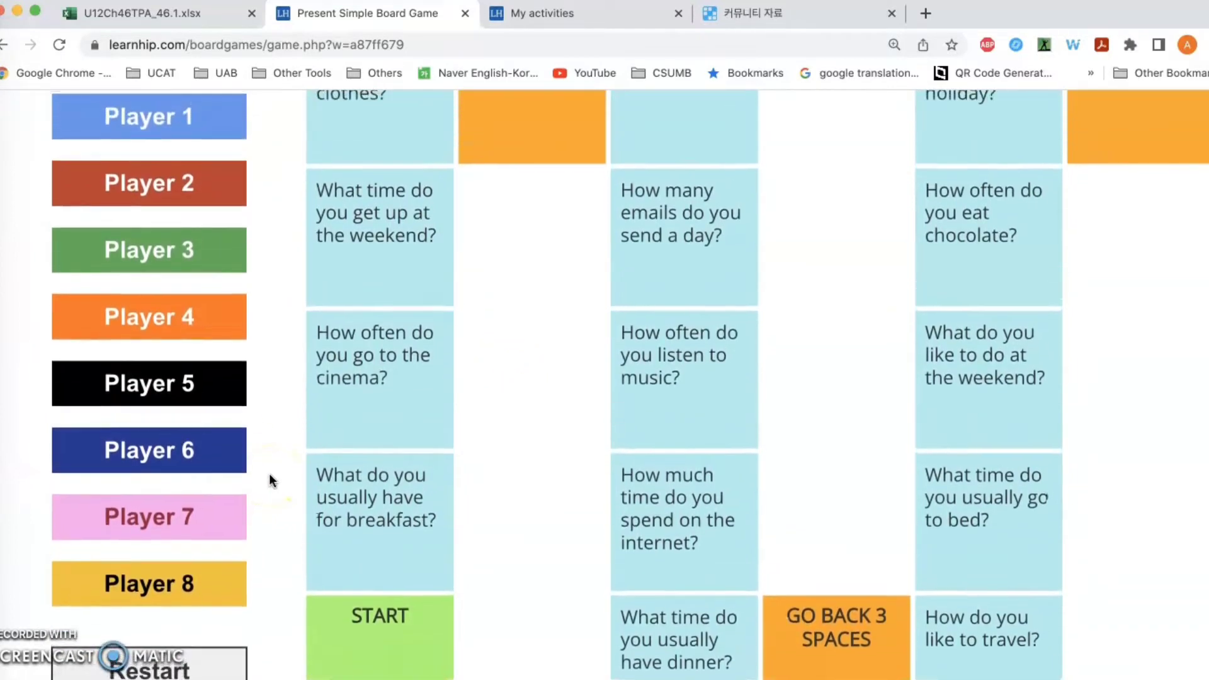
pyautogui.scroll(1, 269, 474)
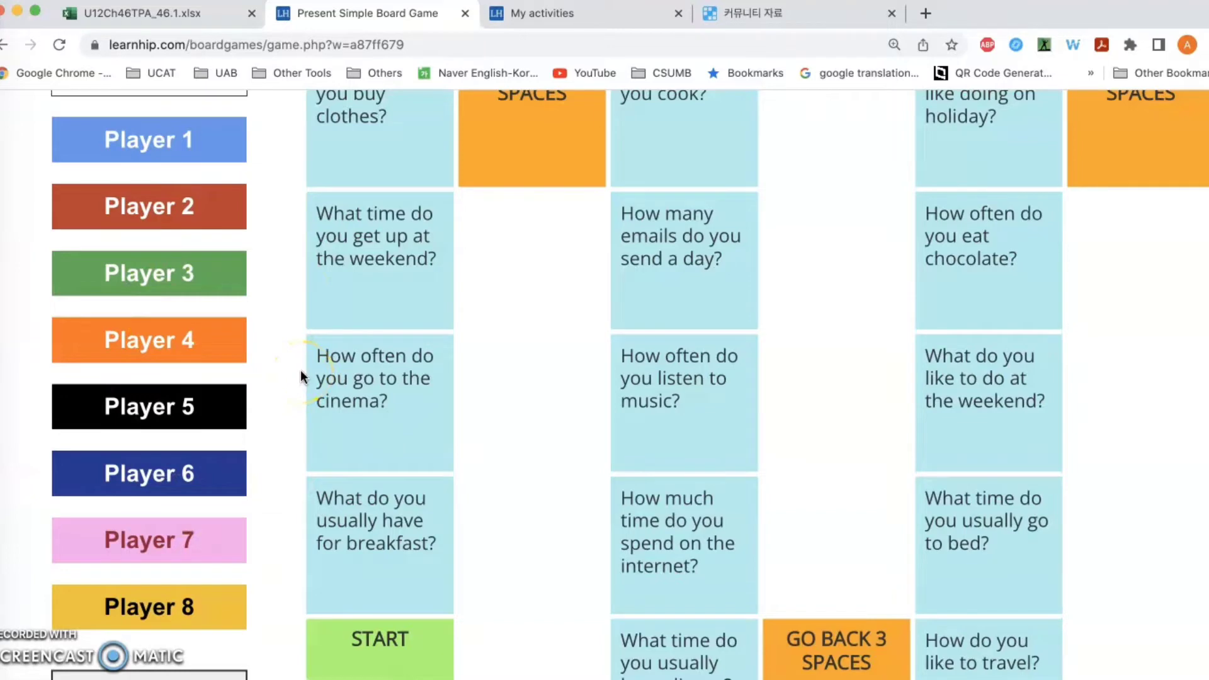
pyautogui.scroll(-1, 301, 373)
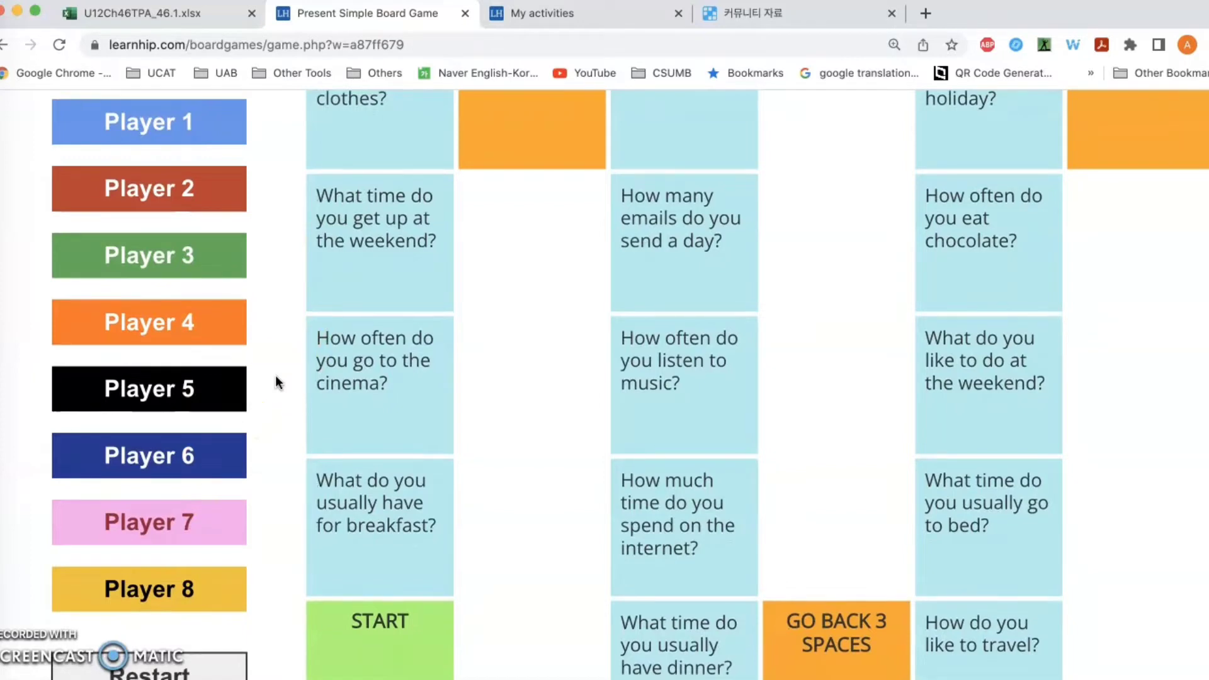
pyautogui.scroll(3, 277, 382)
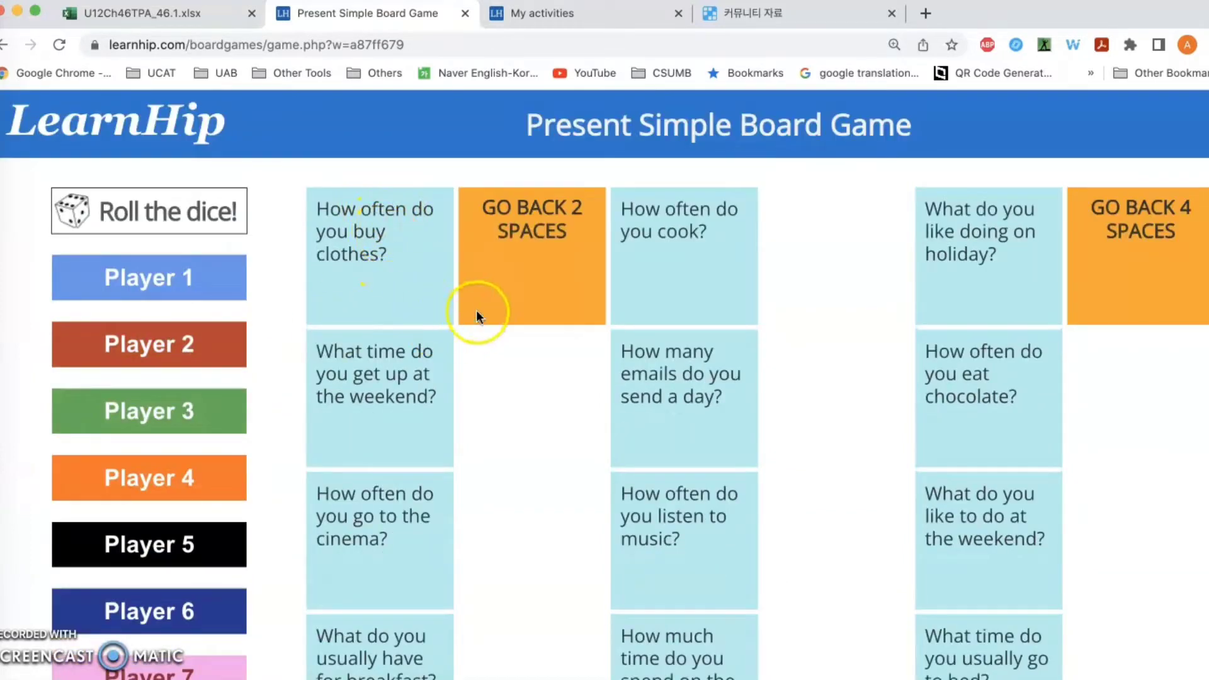
pyautogui.scroll(-1, 873, 445)
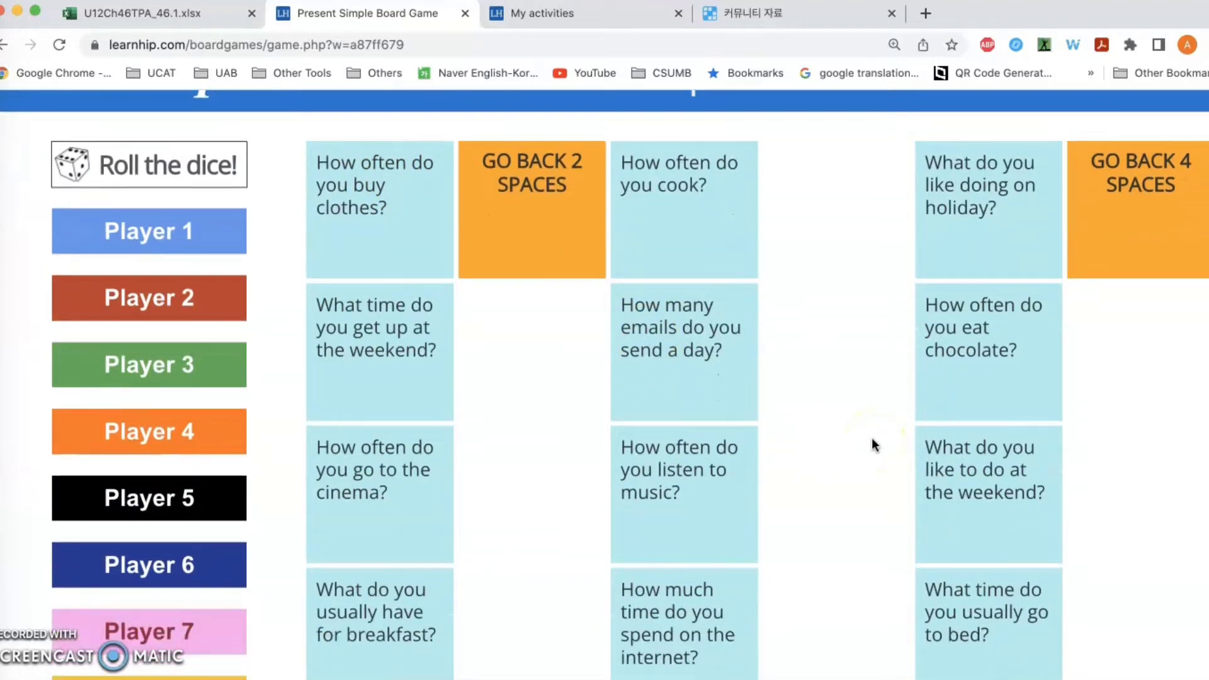
# Roll the dice for Player 1 and Player 2 to advance their counters along the board.
pyautogui.click(158, 231)
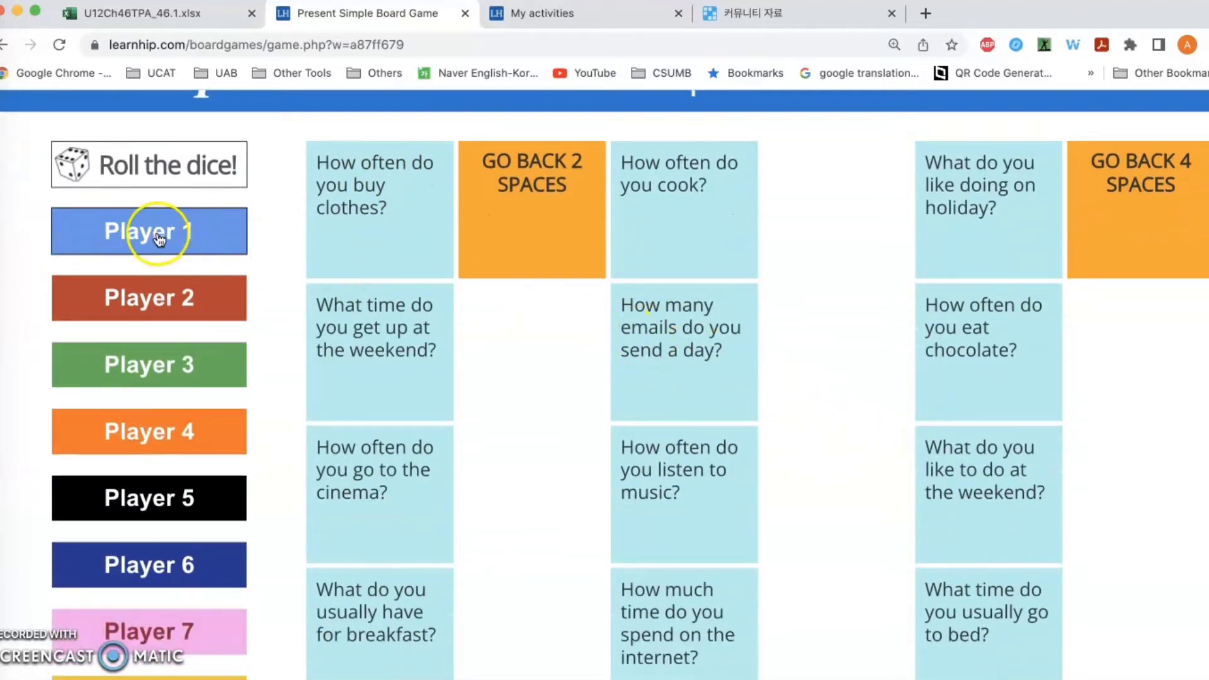
pyautogui.click(189, 233)
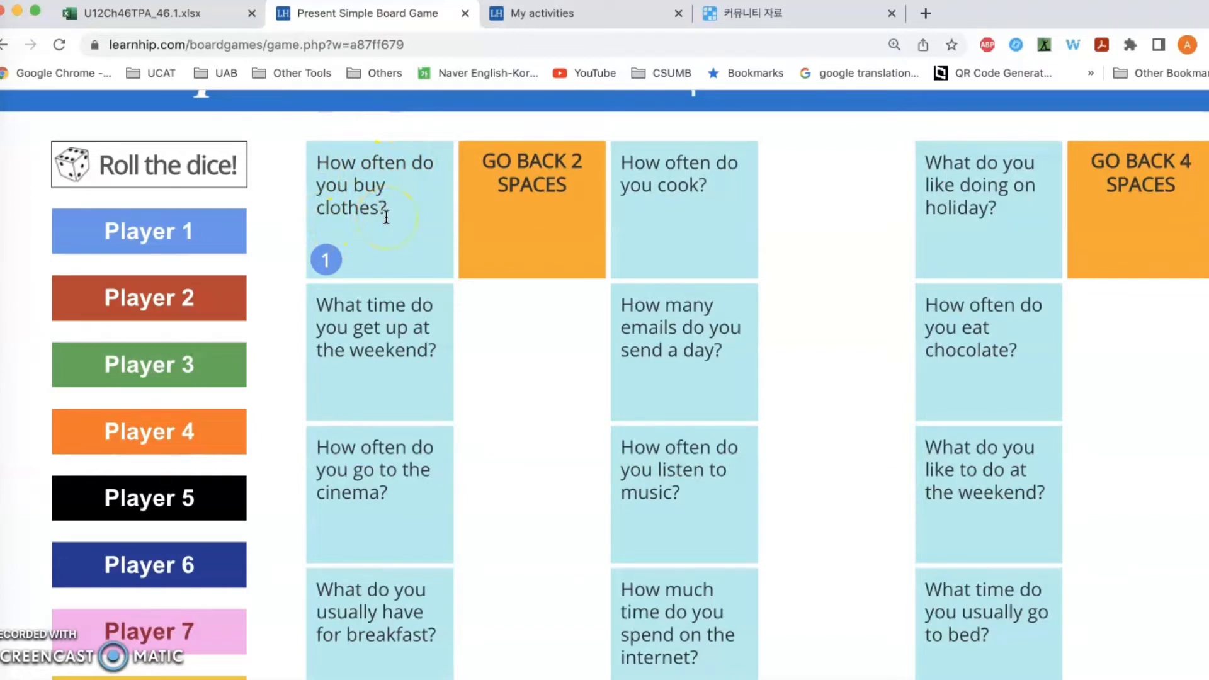
pyautogui.click(165, 302)
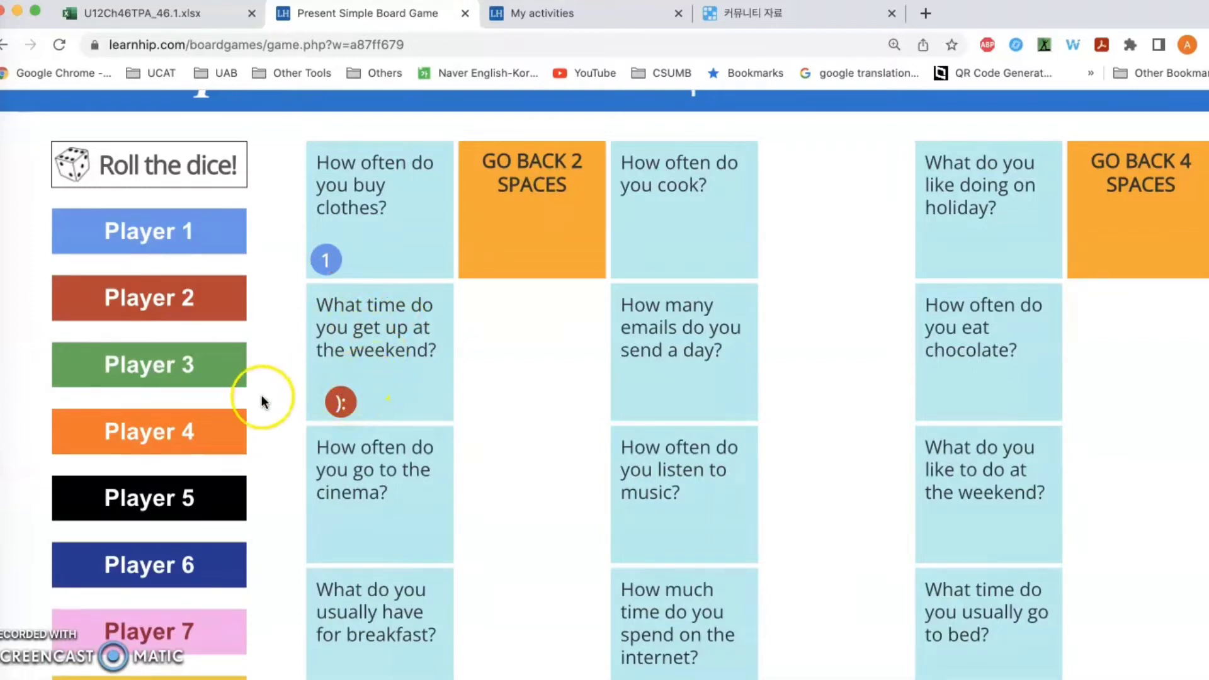
# Restart the Present Simple board game with all player counters back at the start.
pyautogui.scroll(-5, 262, 395)
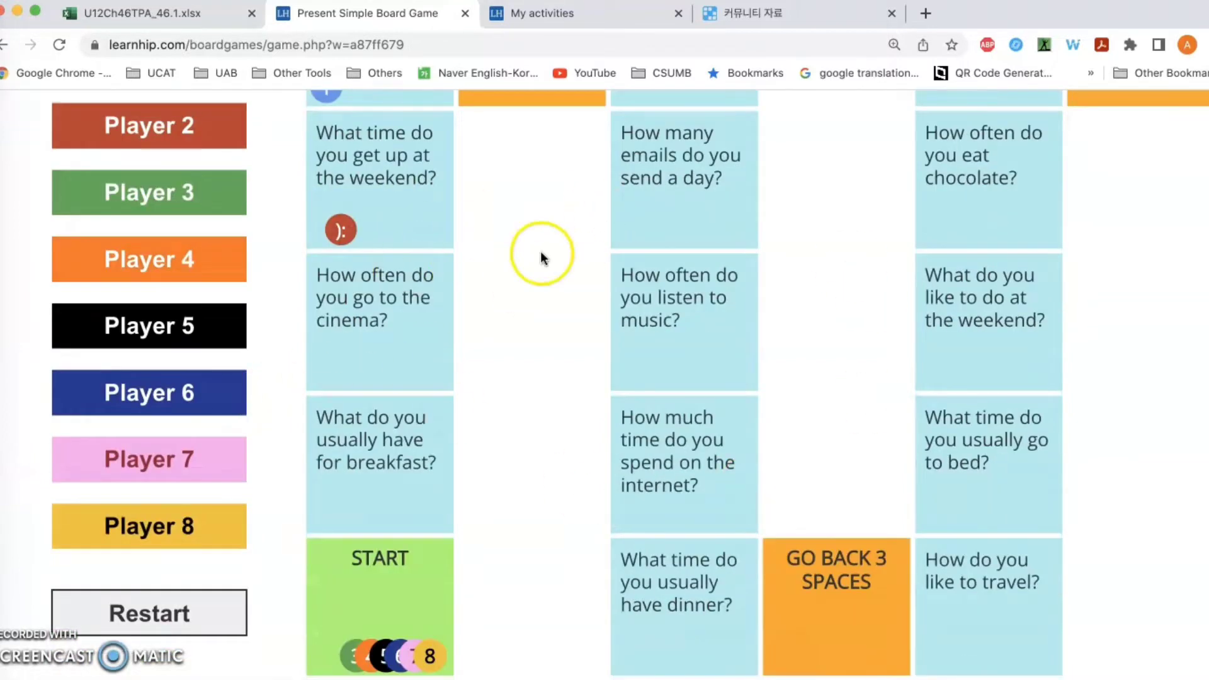
pyautogui.click(146, 618)
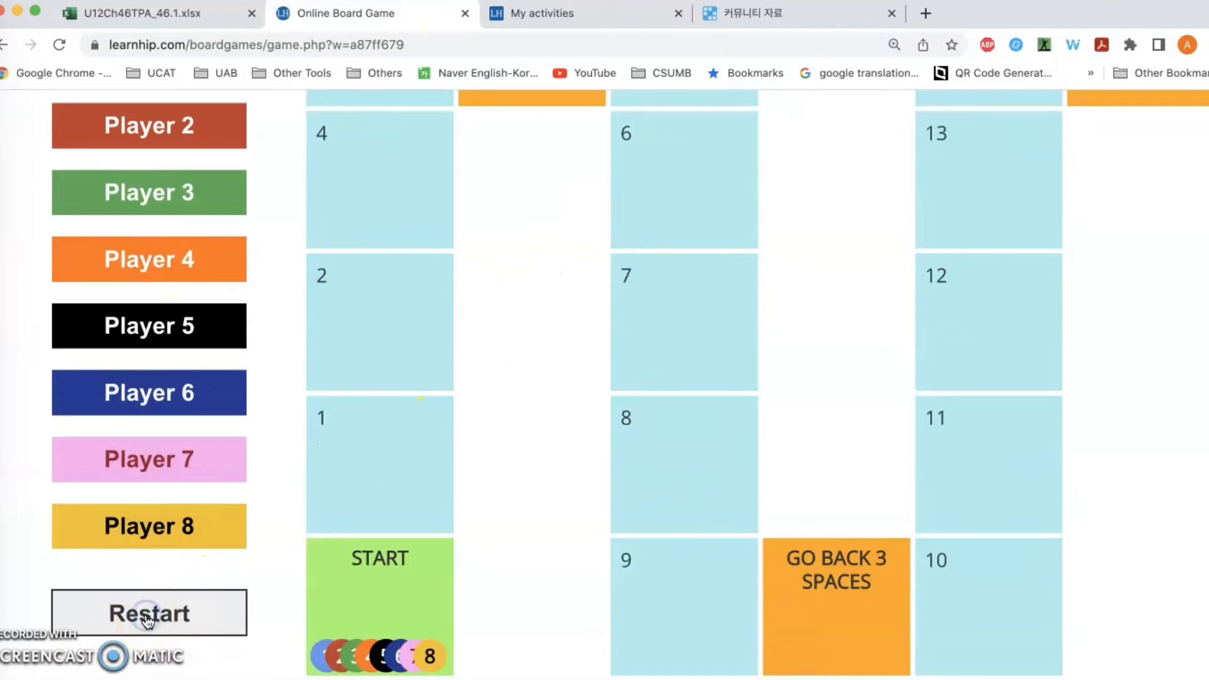
pyautogui.scroll(6, 531, 432)
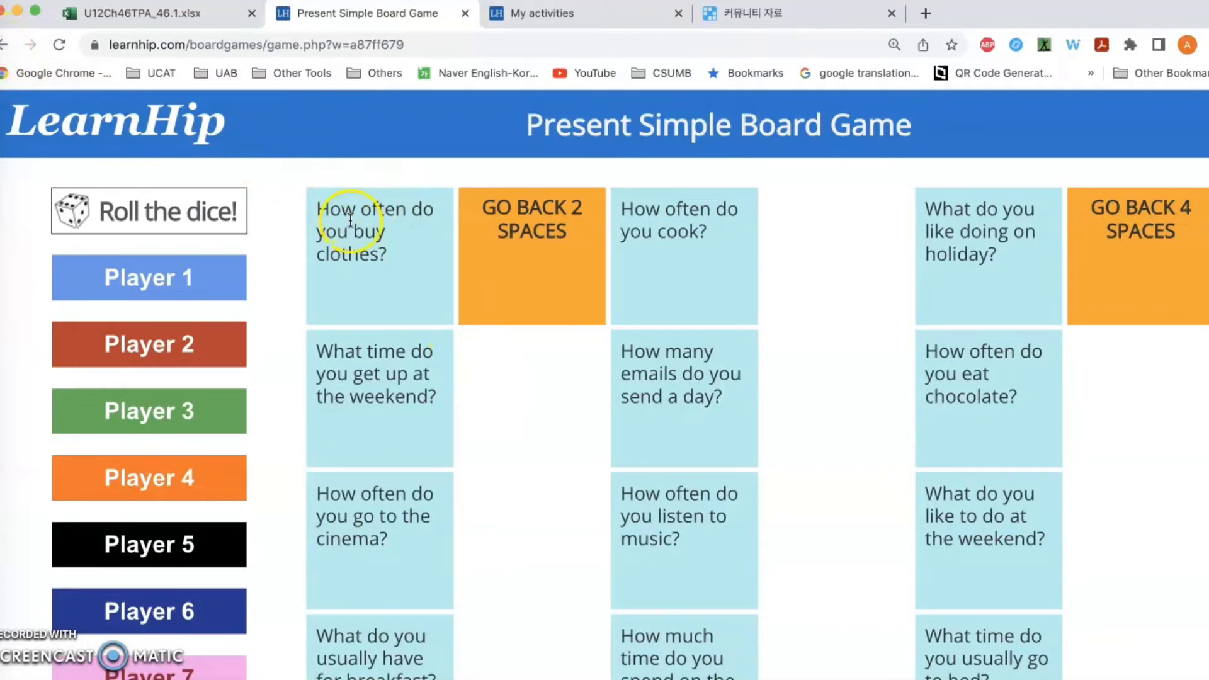
# Return to the board games list, start creating a board game and open the Question 4 square's text for editing.
pyautogui.click(6, 45)
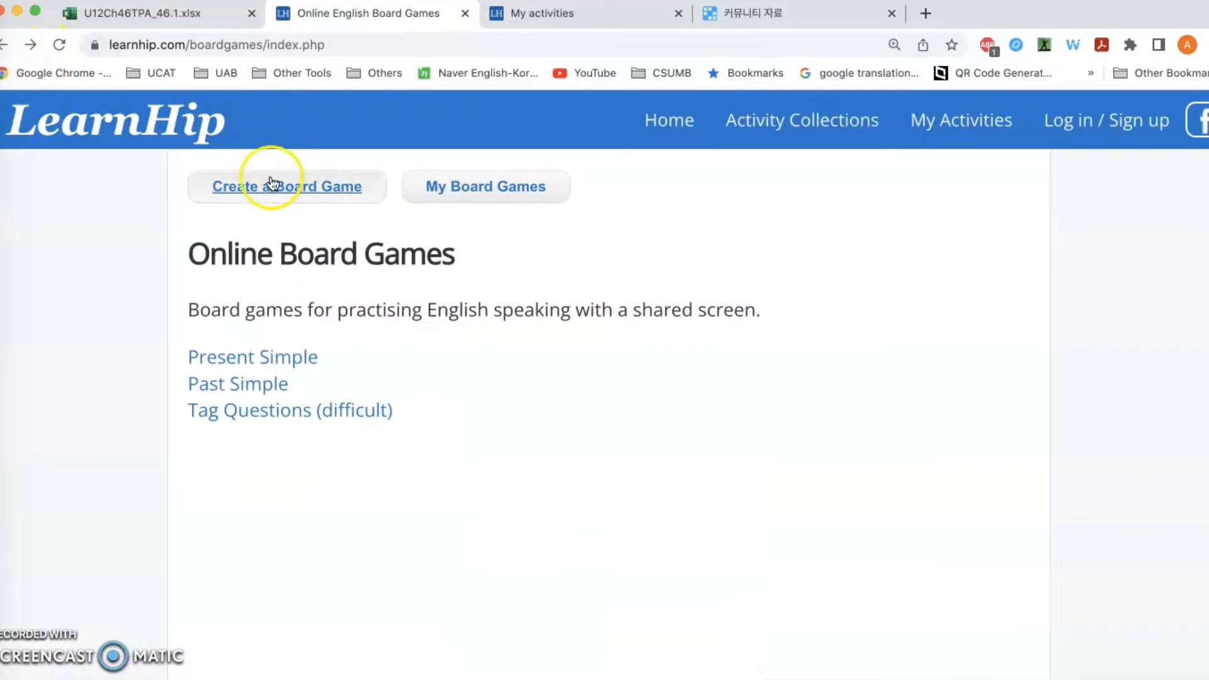
pyautogui.click(289, 192)
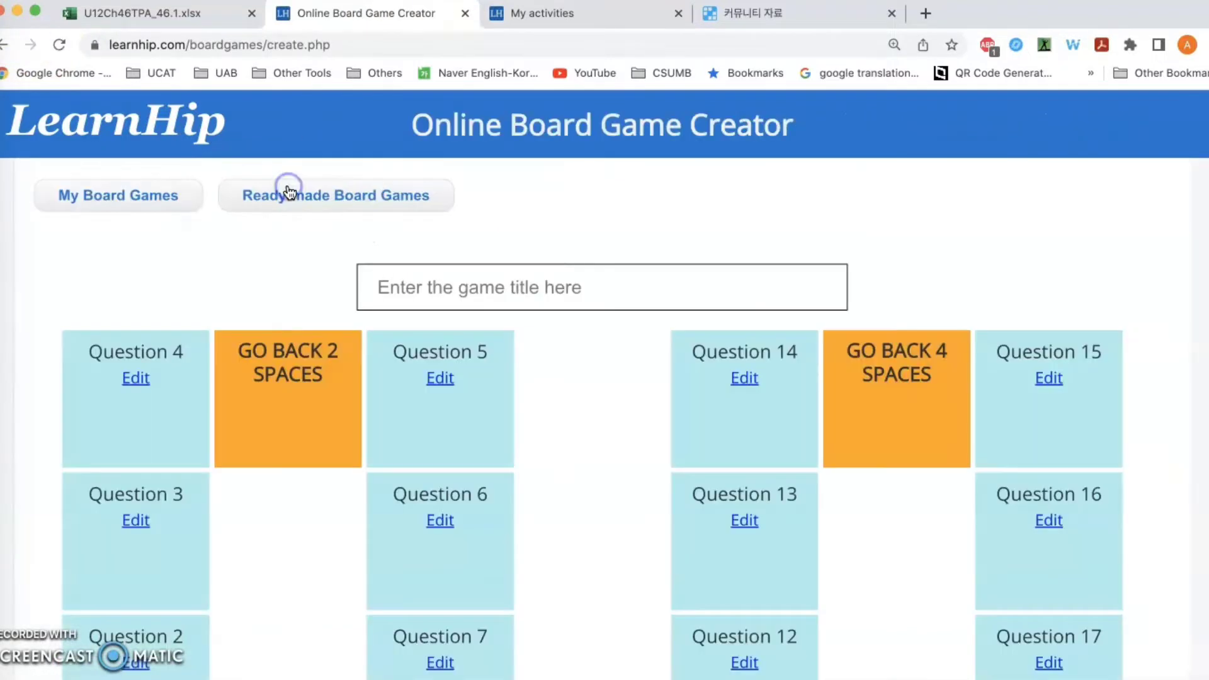
pyautogui.click(136, 379)
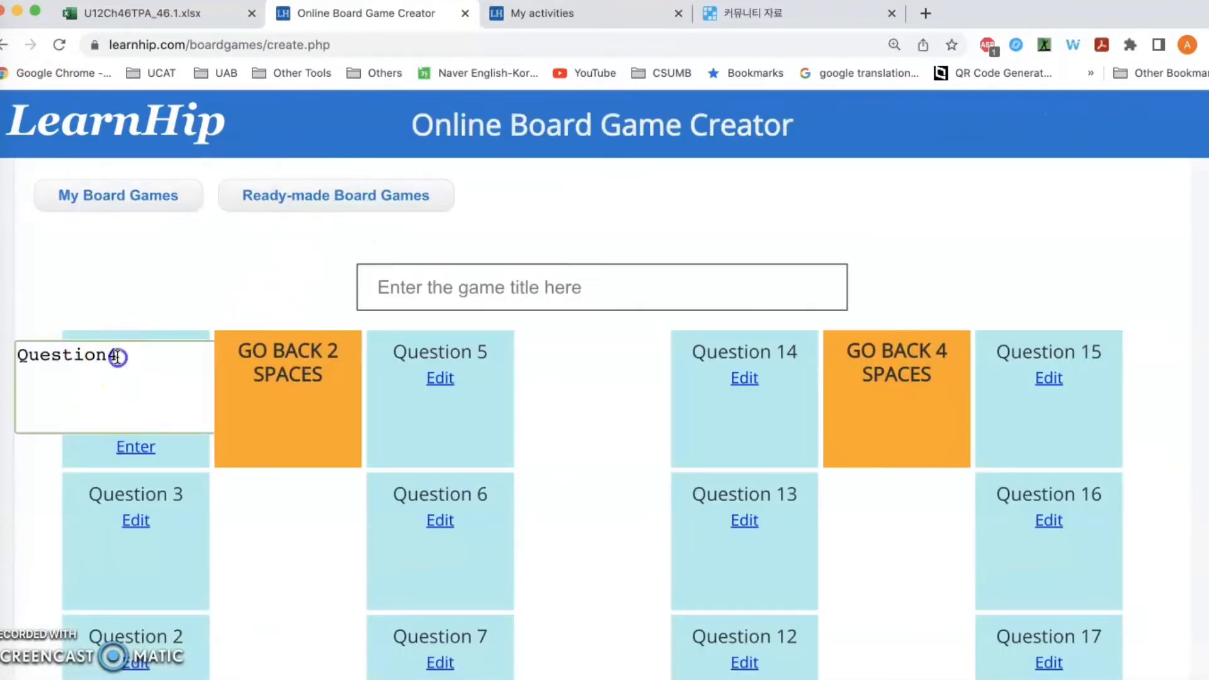
pyautogui.moveTo(117, 355); pyautogui.dragTo(22, 350)
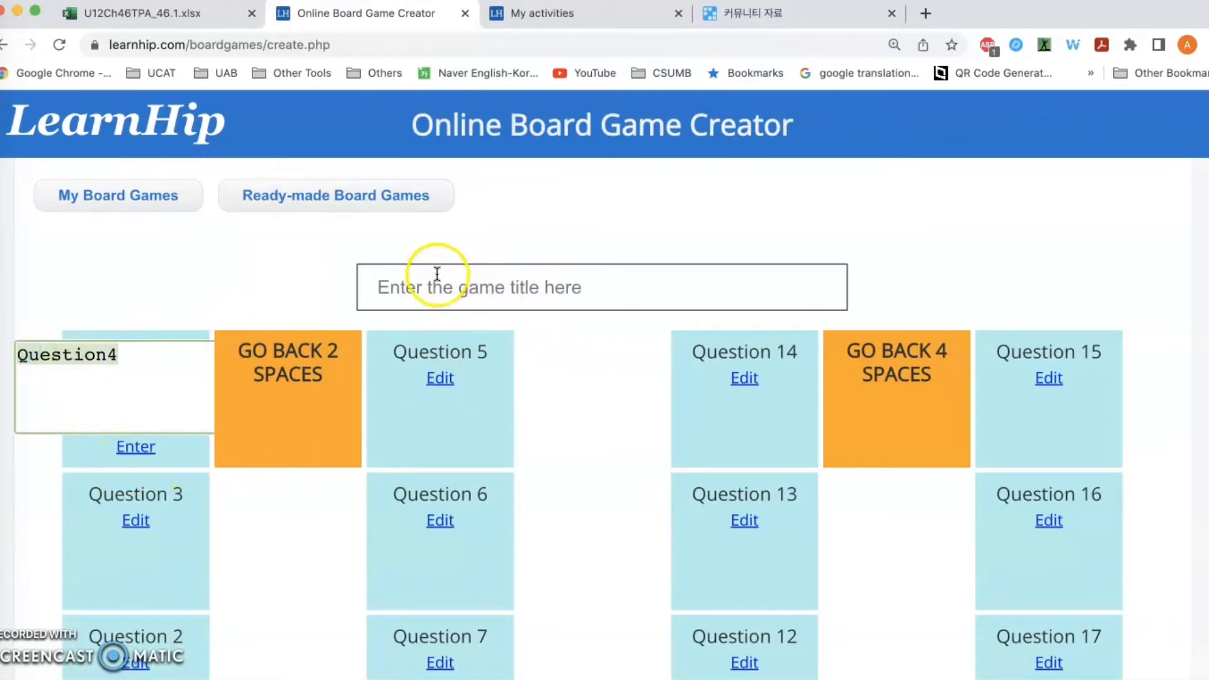
# Go back to the home page, open the Picture Reveal Quiz Maker and review its sample picture, instructions, title and image source fields.
pyautogui.click(4, 44)
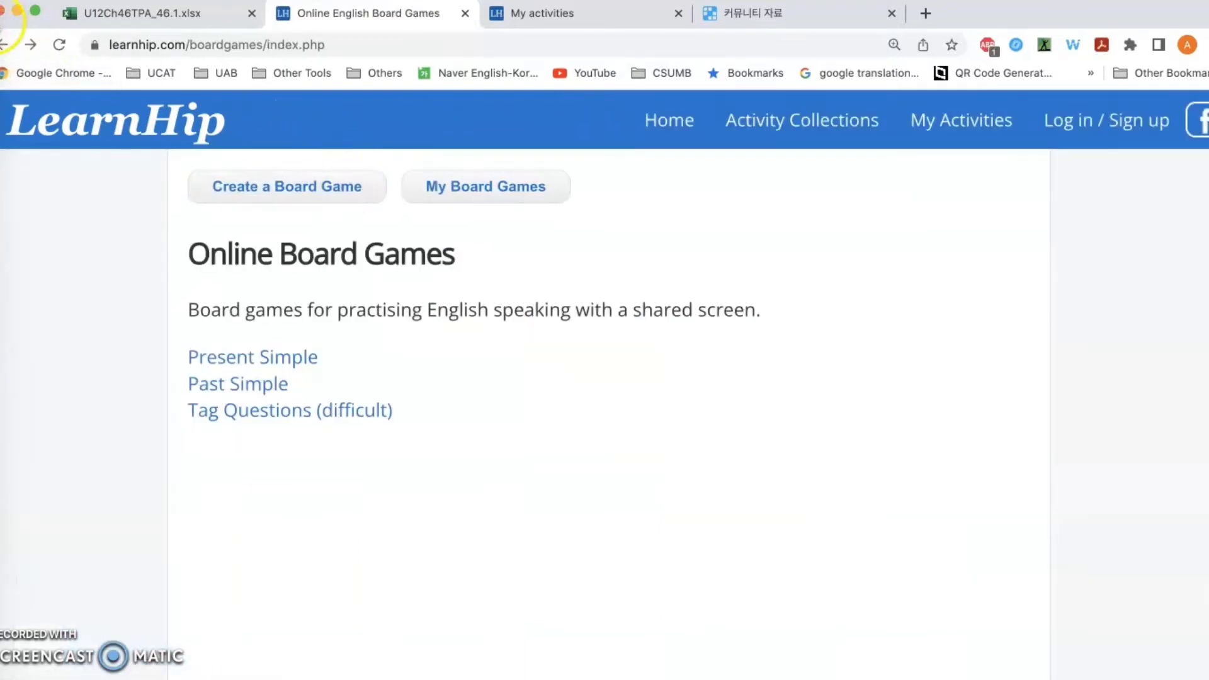
pyautogui.click(3, 44)
pyautogui.click(3, 44)
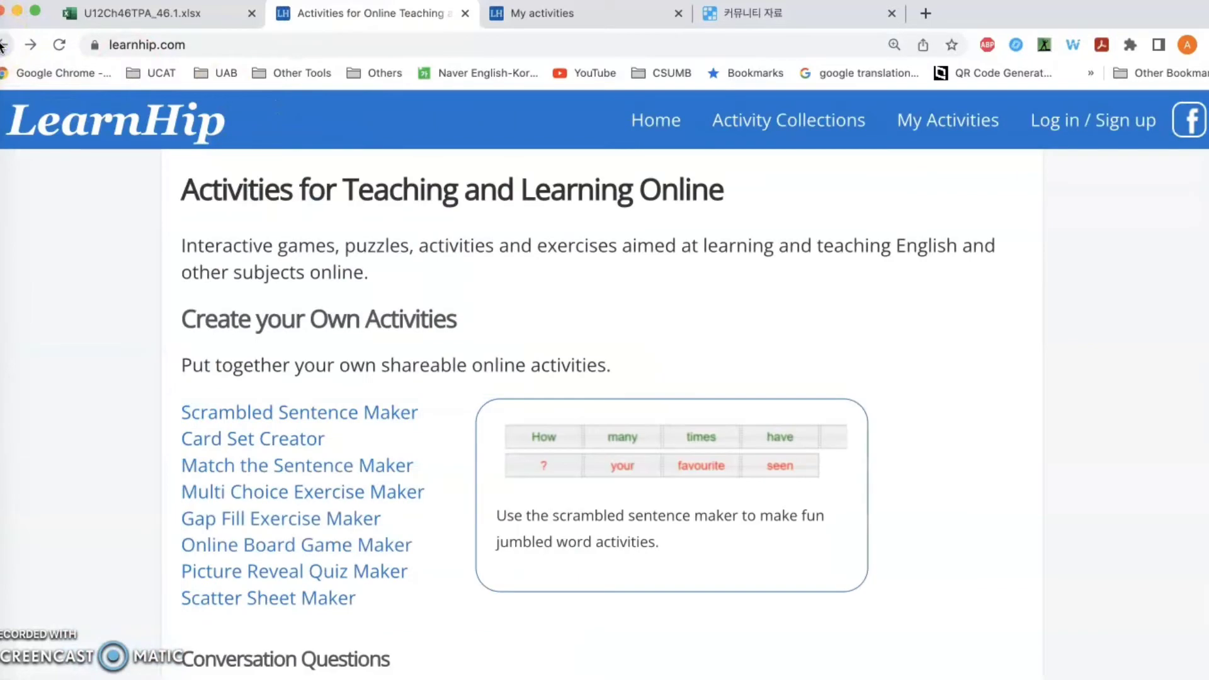
pyautogui.tripleClick(298, 528)
pyautogui.tripleClick(403, 574)
pyautogui.scroll(-3, 405, 576)
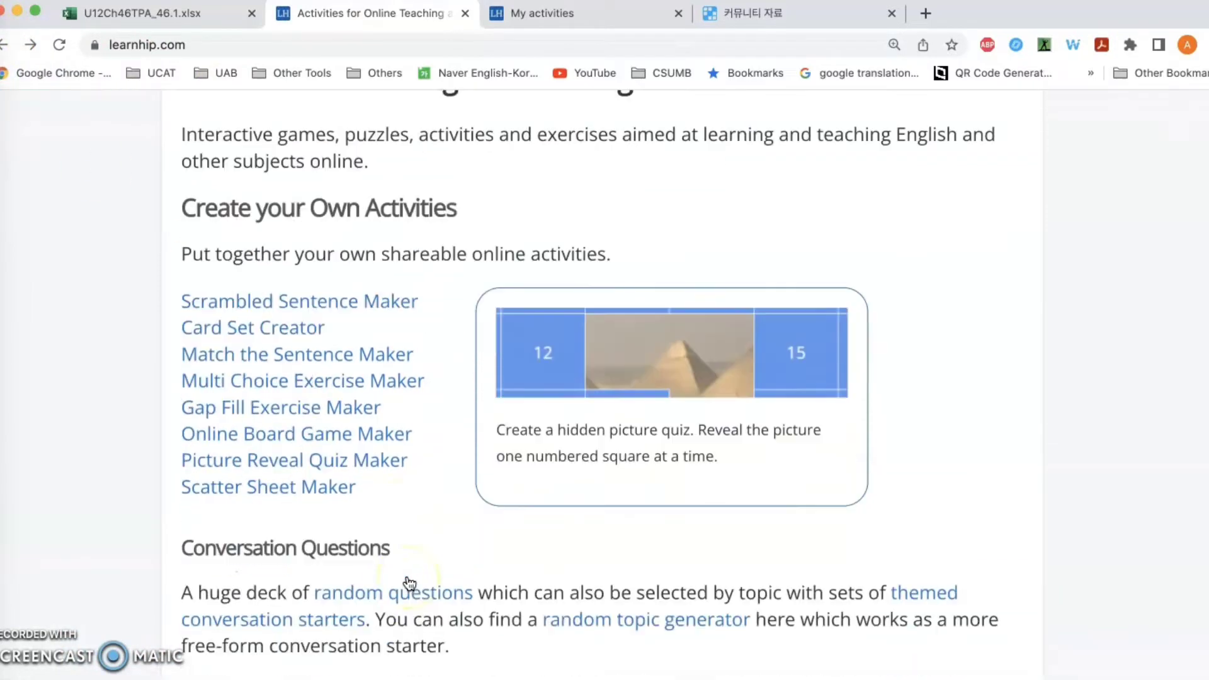
pyautogui.click(373, 448)
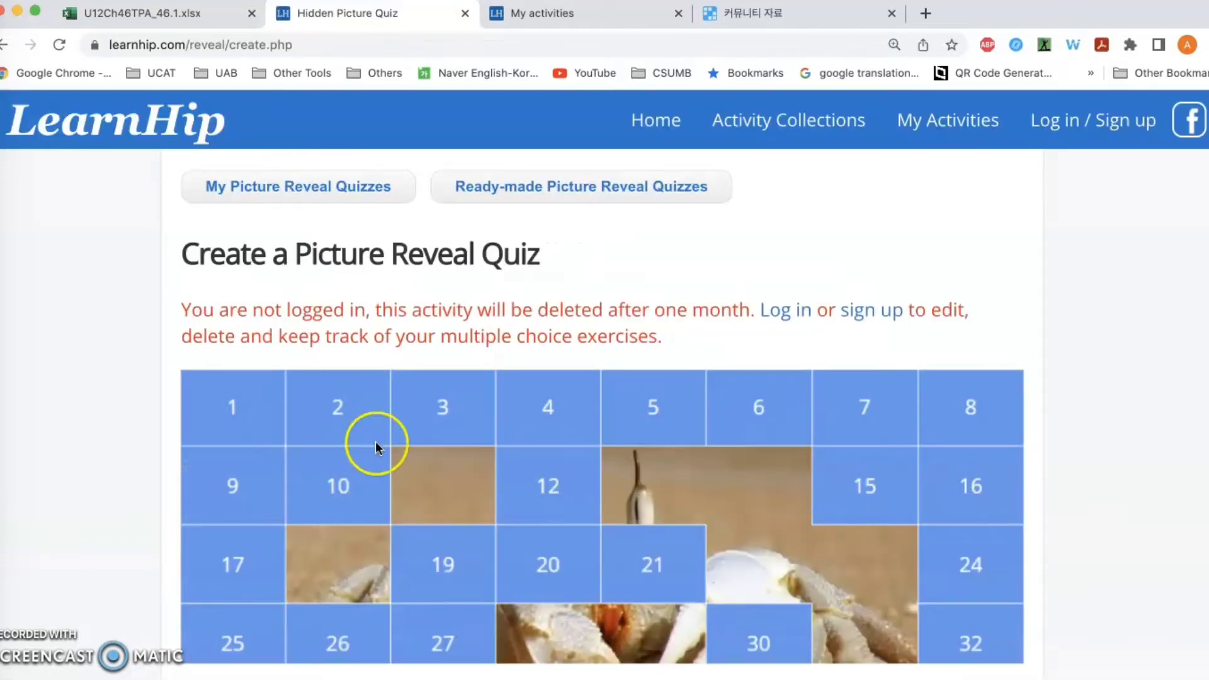
pyautogui.scroll(-3, 815, 470)
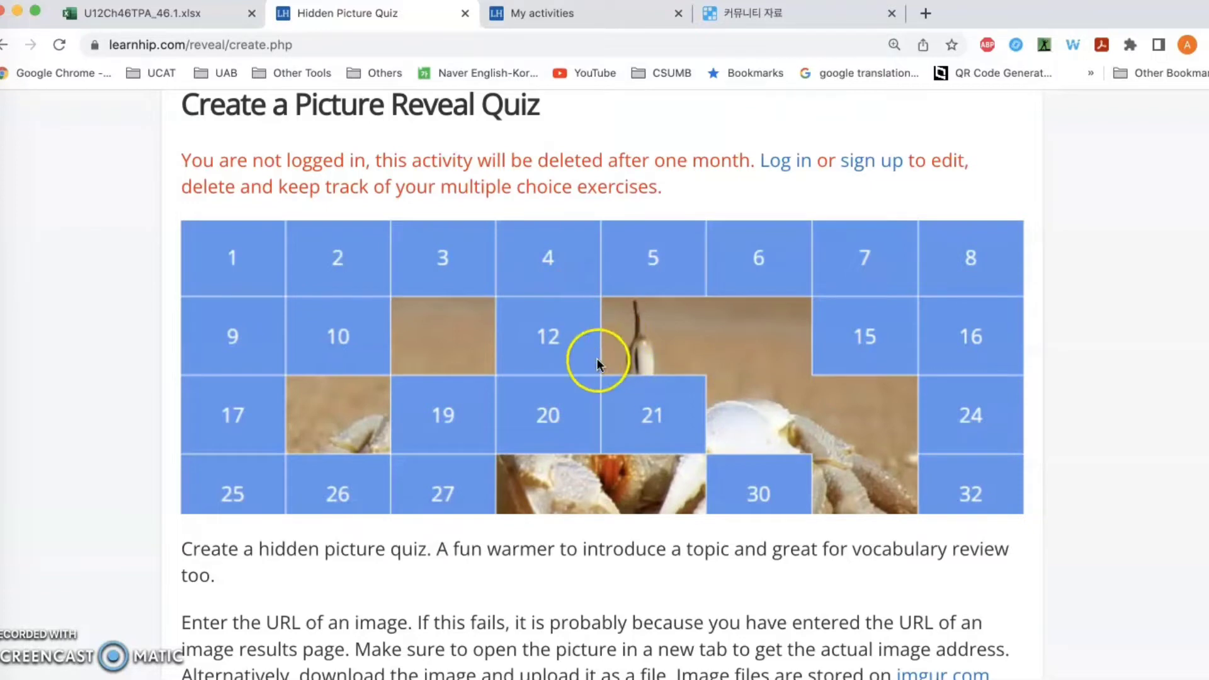
pyautogui.scroll(-5, 692, 381)
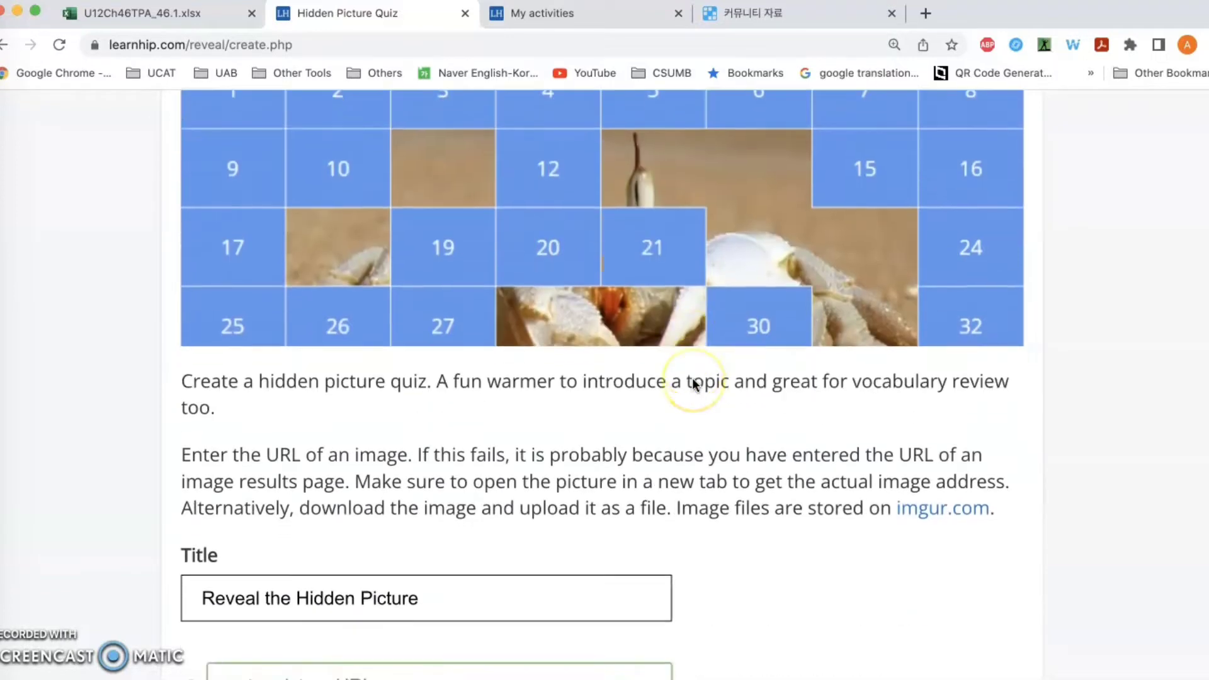
pyautogui.scroll(-1, 694, 384)
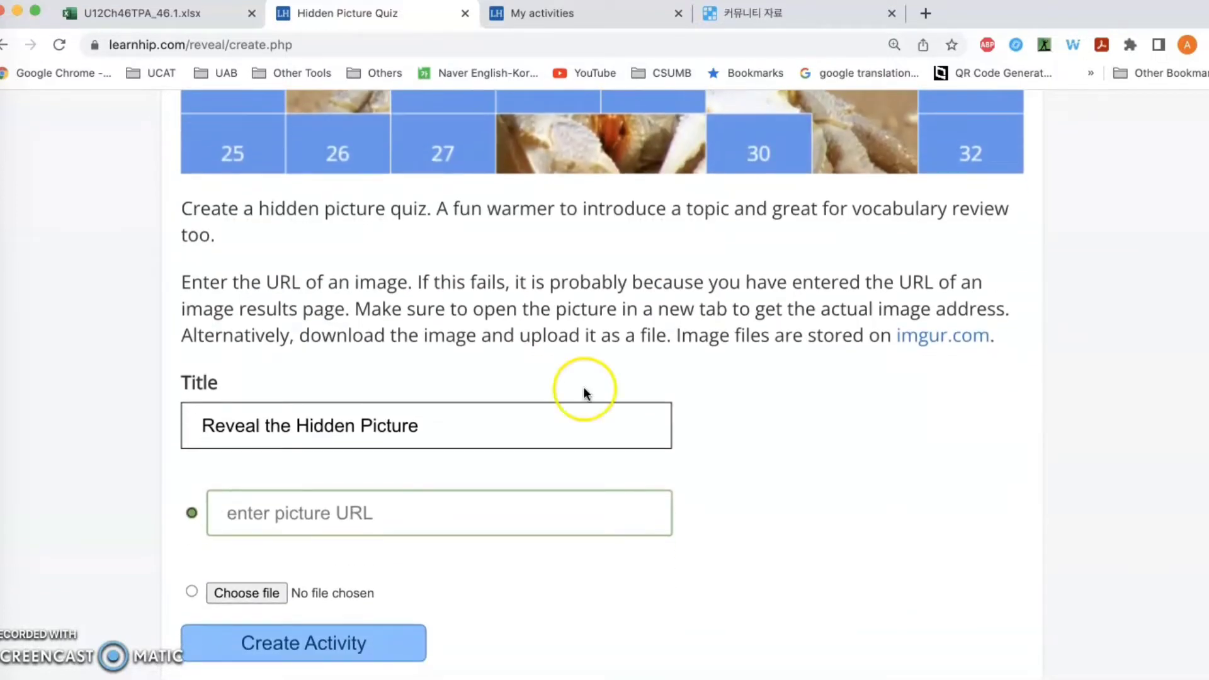
pyautogui.click(216, 418)
pyautogui.moveTo(194, 423)
pyautogui.mouseDown()
pyautogui.moveTo(445, 429)
pyautogui.moveTo(201, 418)
pyautogui.mouseUp()
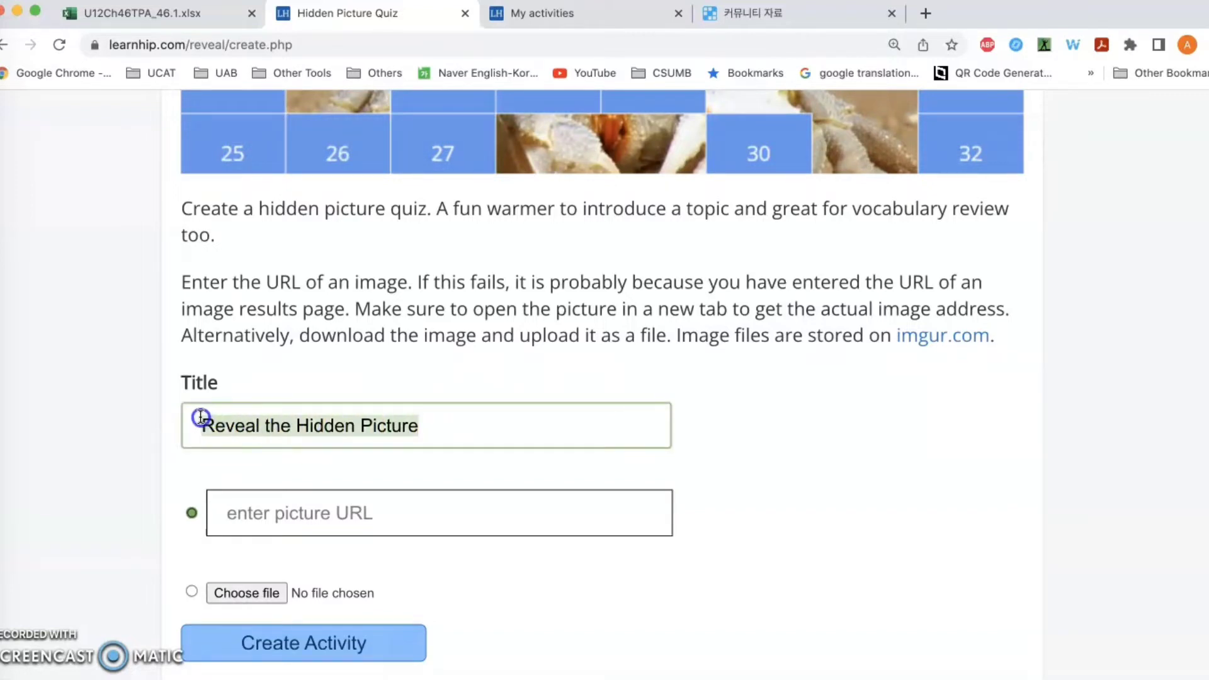
pyautogui.click(428, 428)
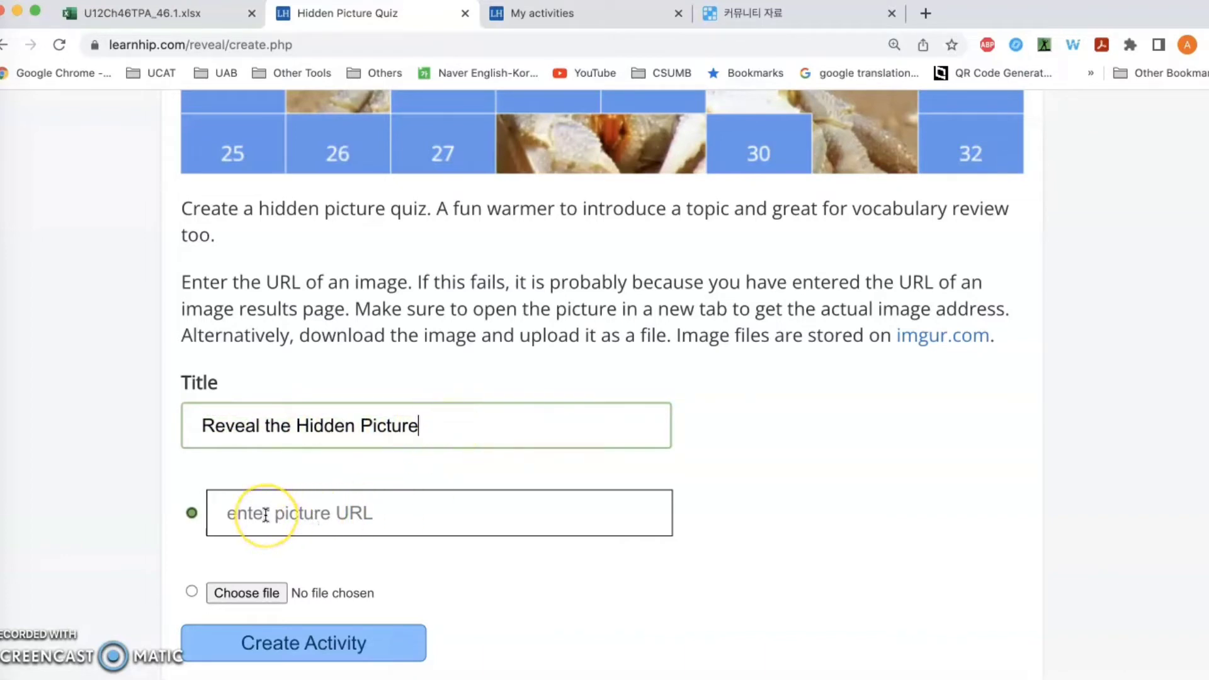
# Choose the desktop screenshot from 3.54.52 PM as the uploaded quiz picture and create the picture reveal activity.
pyautogui.click(259, 593)
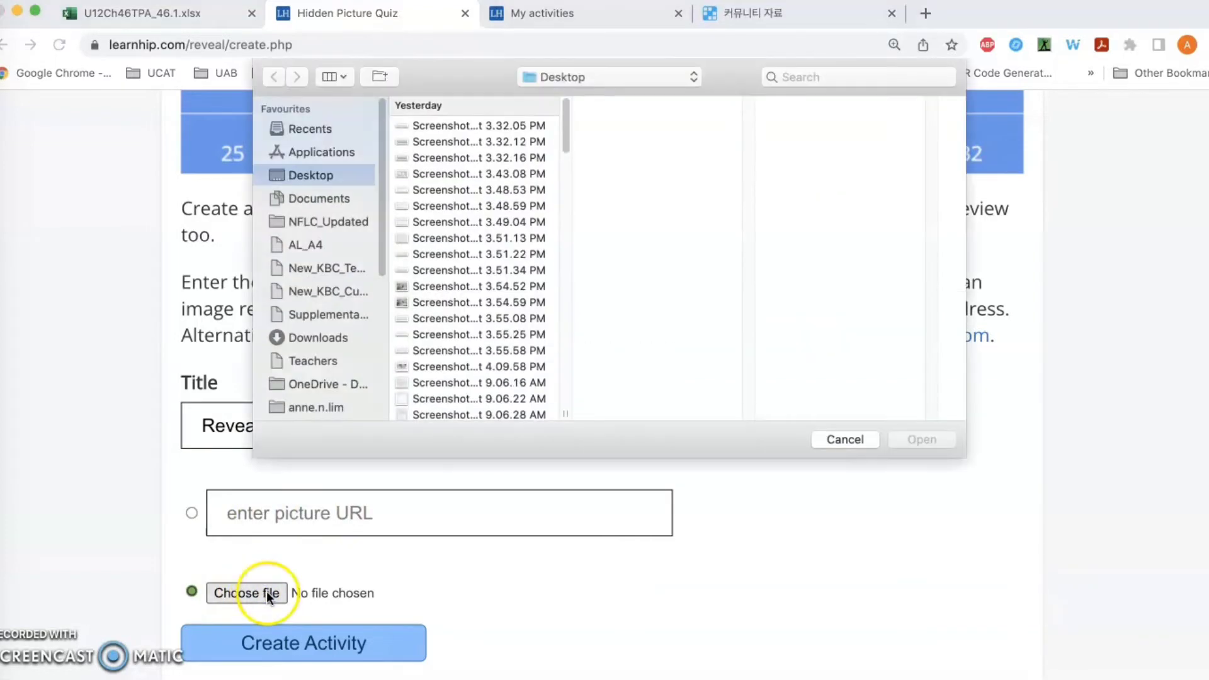
pyautogui.click(447, 287)
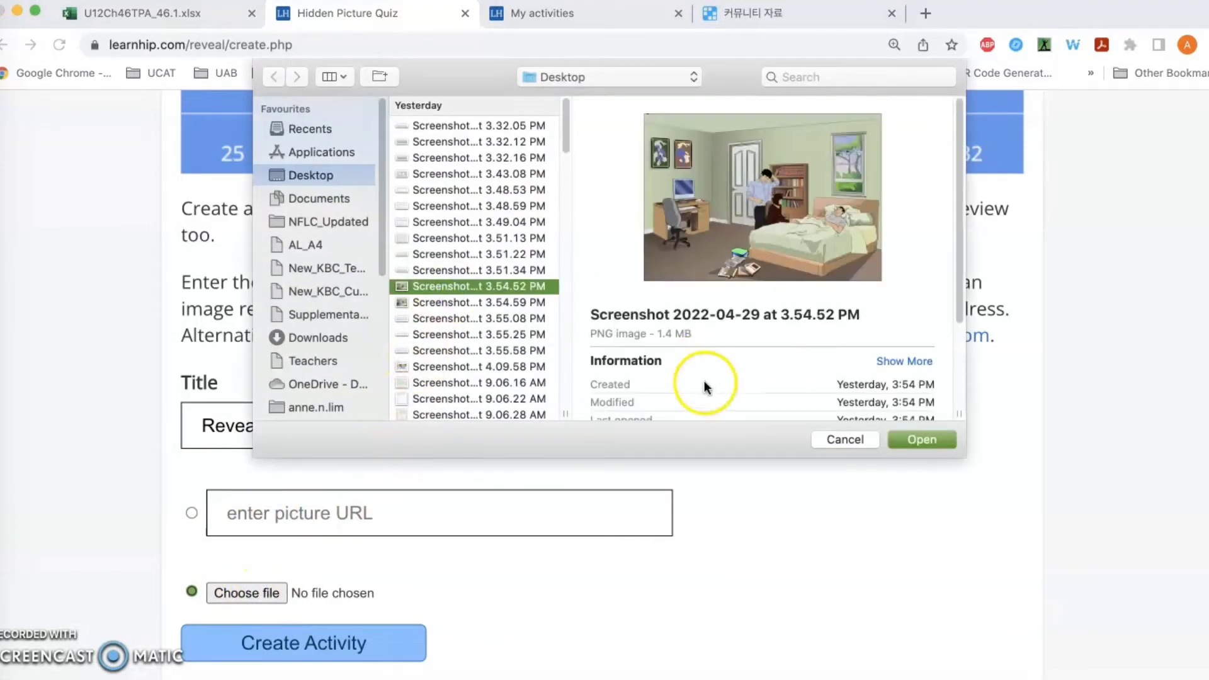
pyautogui.click(912, 439)
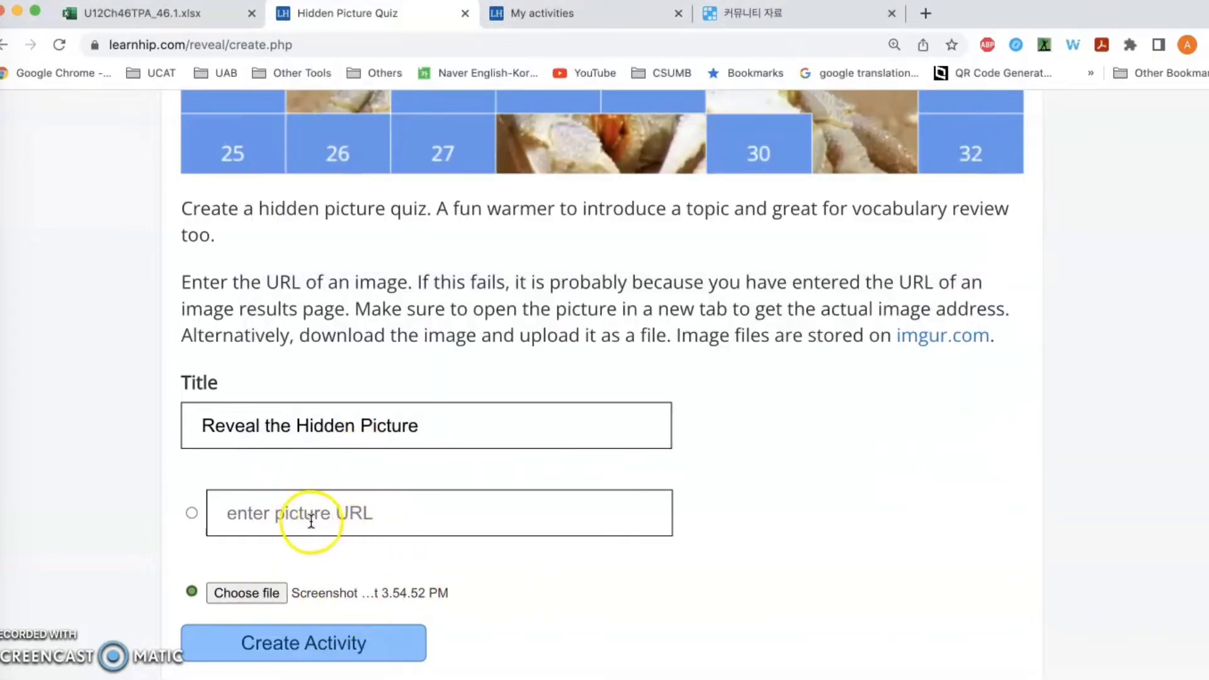
pyautogui.click(280, 516)
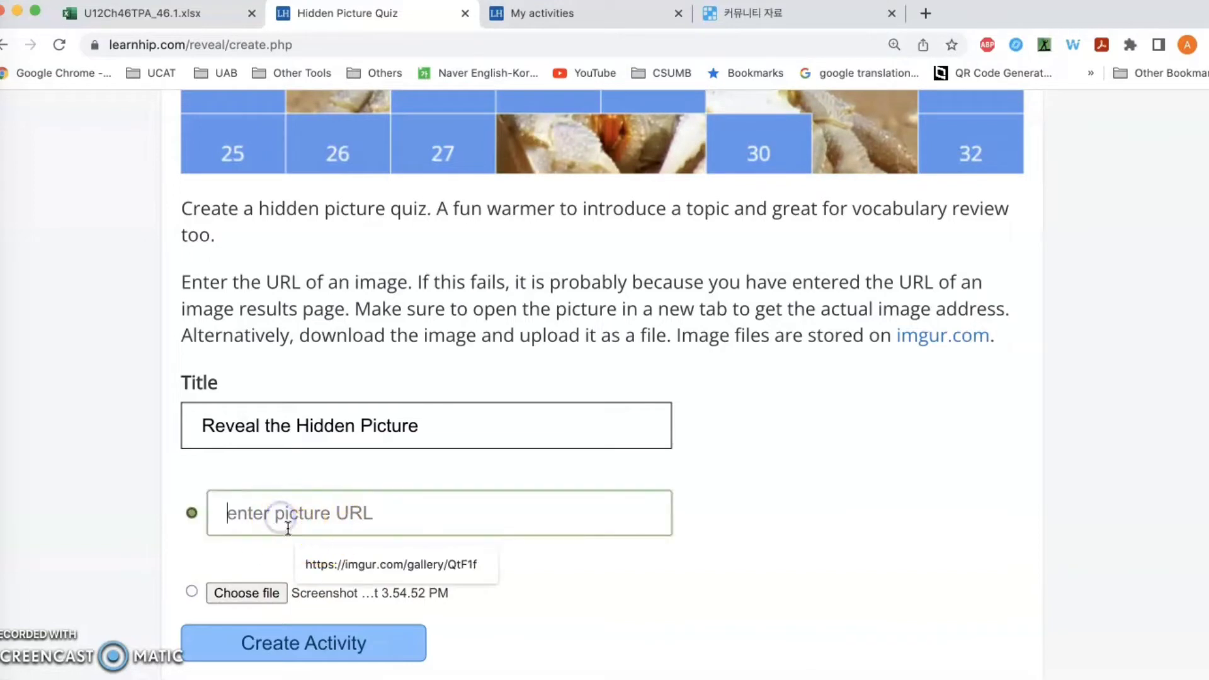
pyautogui.click(585, 575)
pyautogui.click(191, 590)
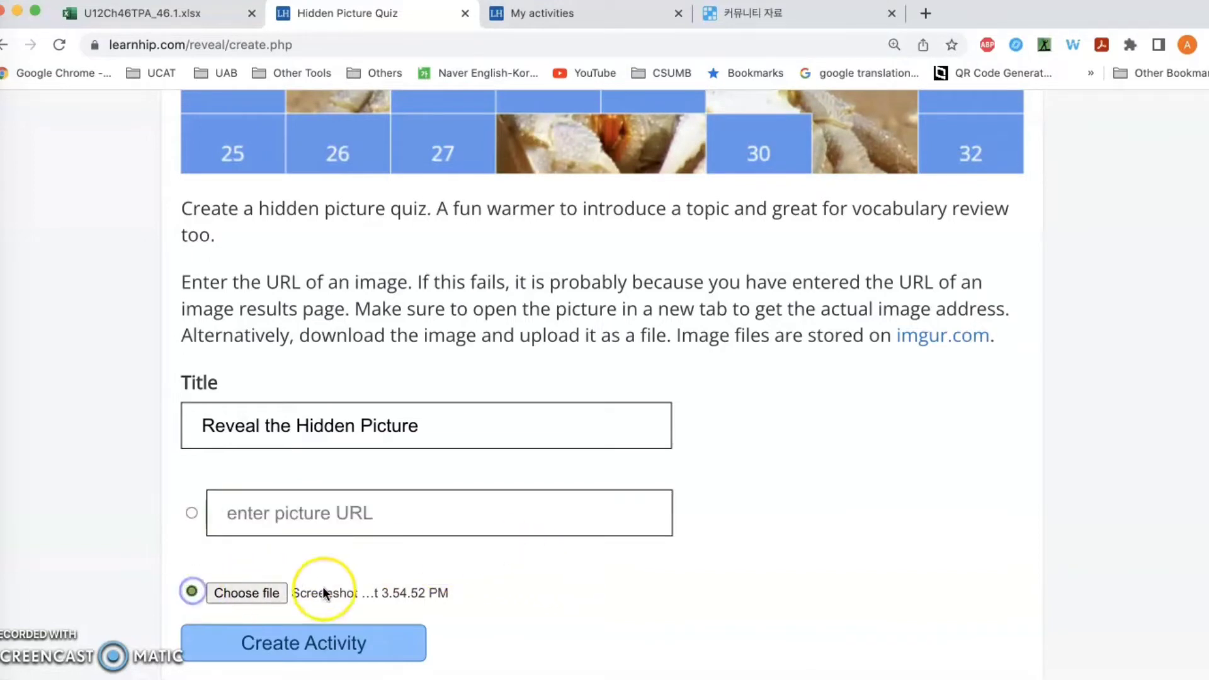
pyautogui.click(340, 645)
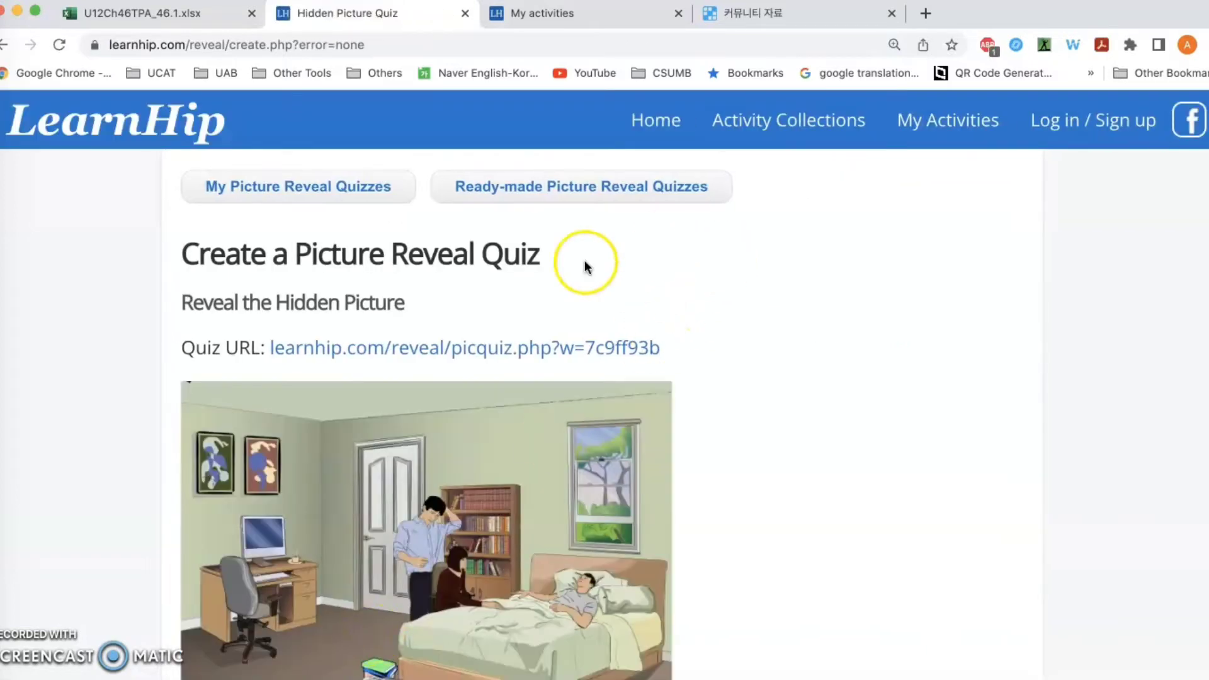
# Open the new quiz from its quiz URL and reveal squares 12, 14, 27 and 30.
pyautogui.scroll(-2, 721, 482)
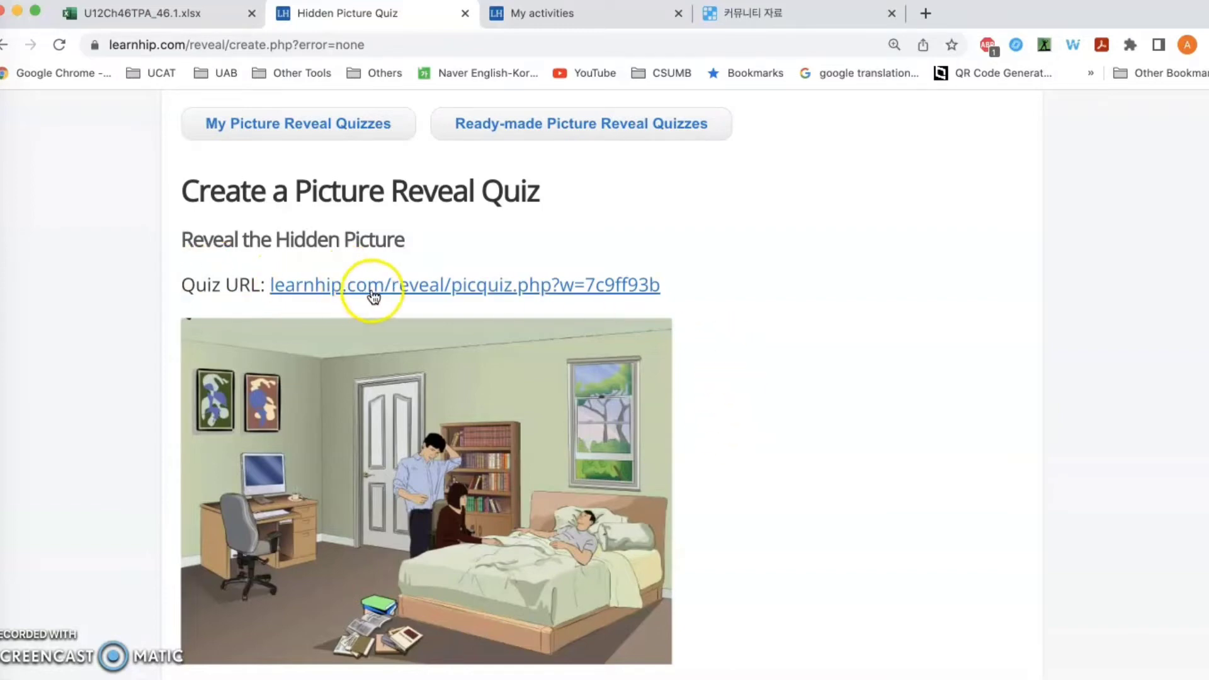
pyautogui.click(448, 290)
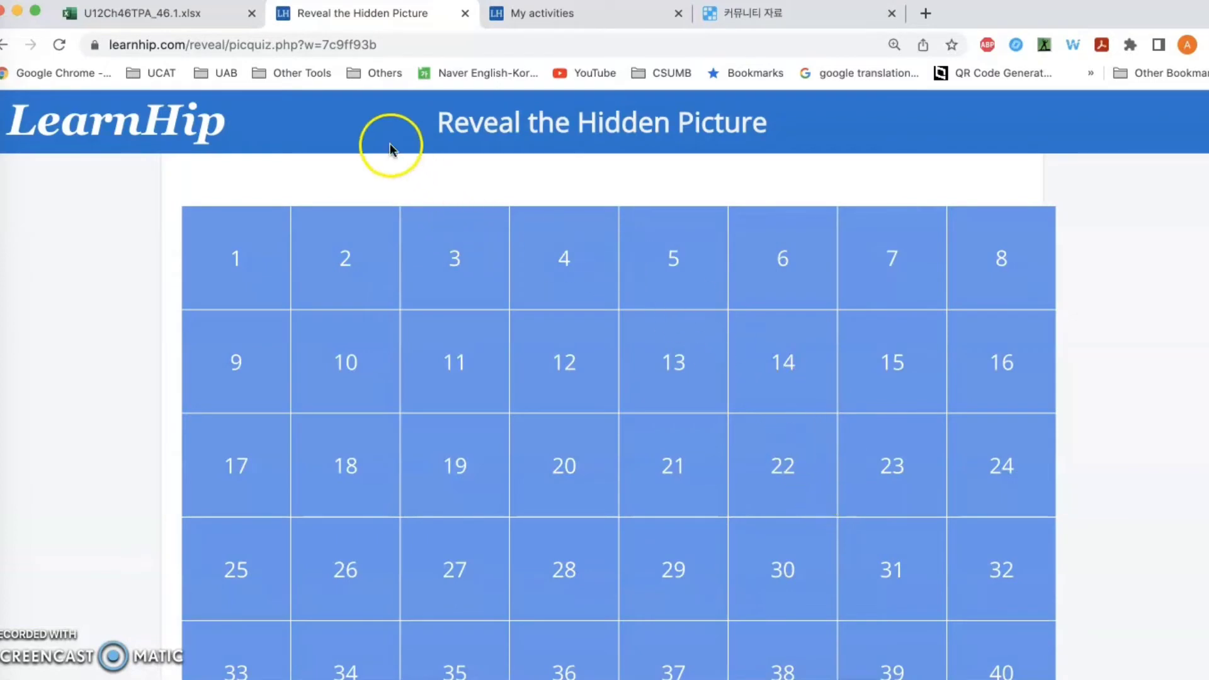
pyautogui.scroll(-1, 661, 229)
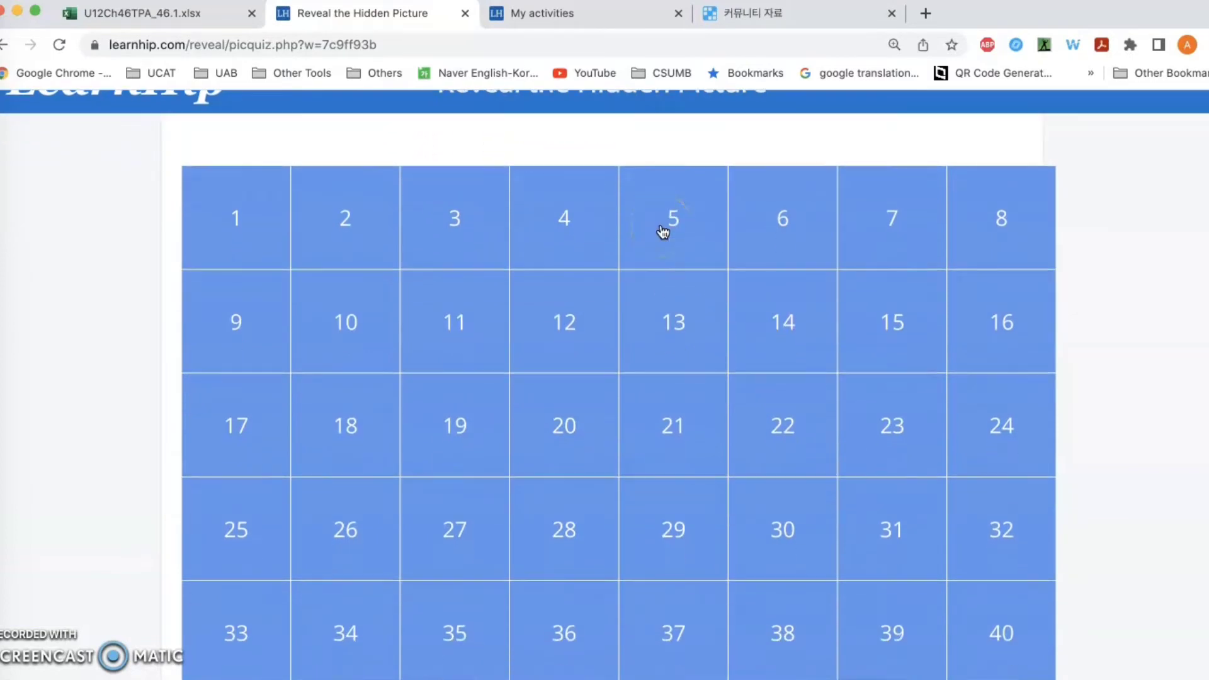
pyautogui.scroll(-3, 661, 229)
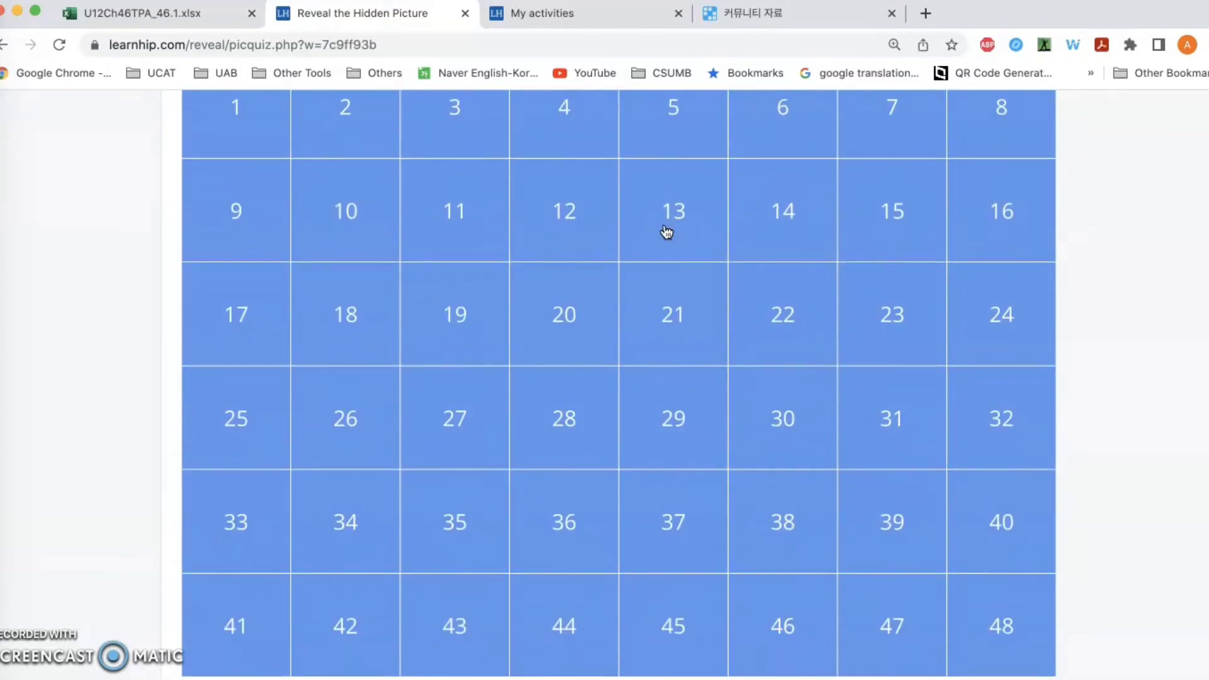
pyautogui.click(589, 231)
pyautogui.click(795, 234)
pyautogui.click(434, 413)
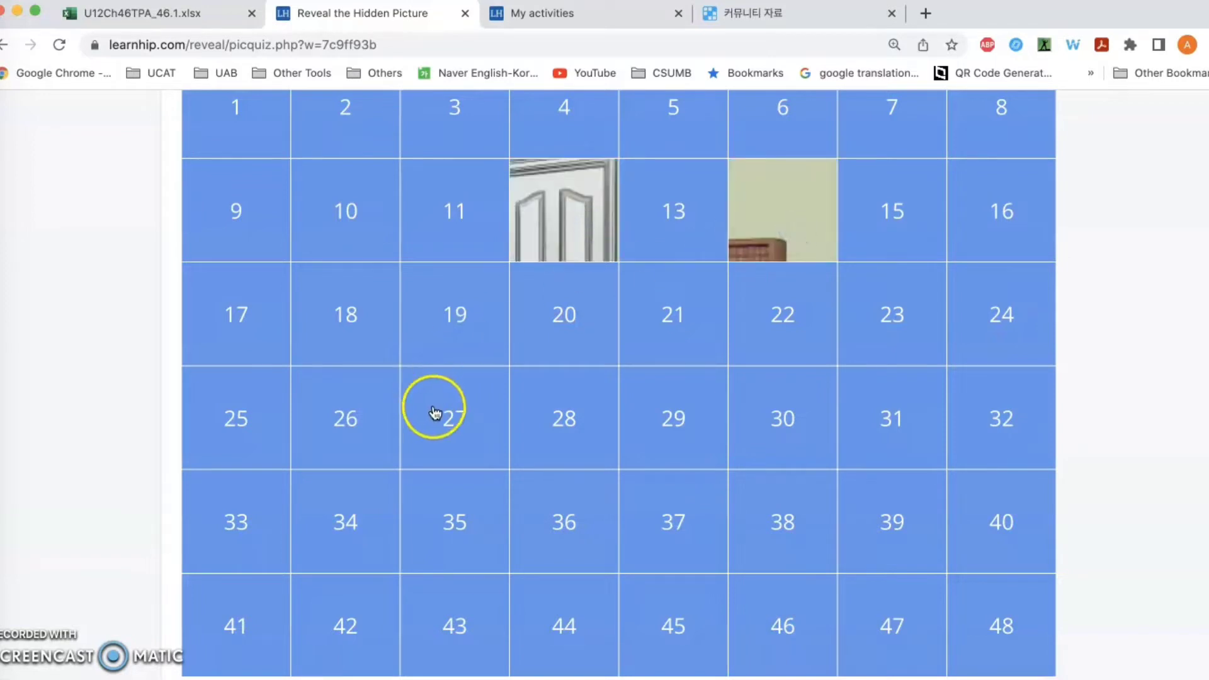
pyautogui.click(755, 423)
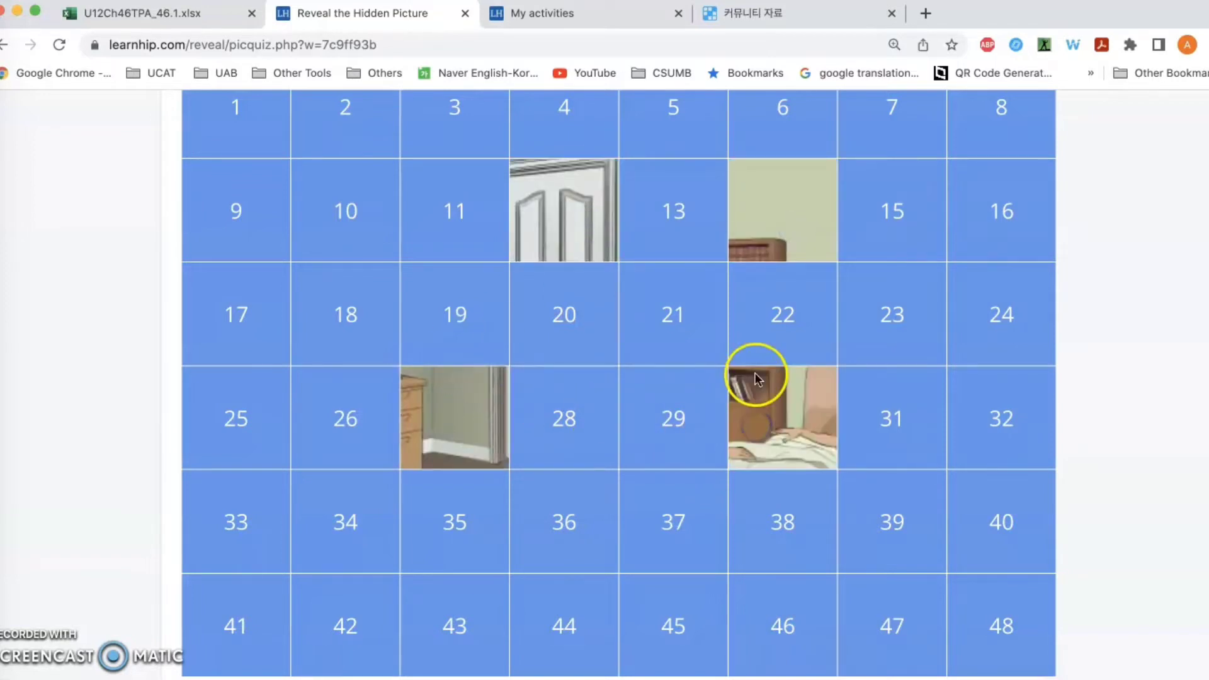
# Switch to the U12Ch46TPA_46.1 Excel workbook and open the picture reveal quiz linked from its numbered grid image.
pyautogui.scroll(1, 759, 372)
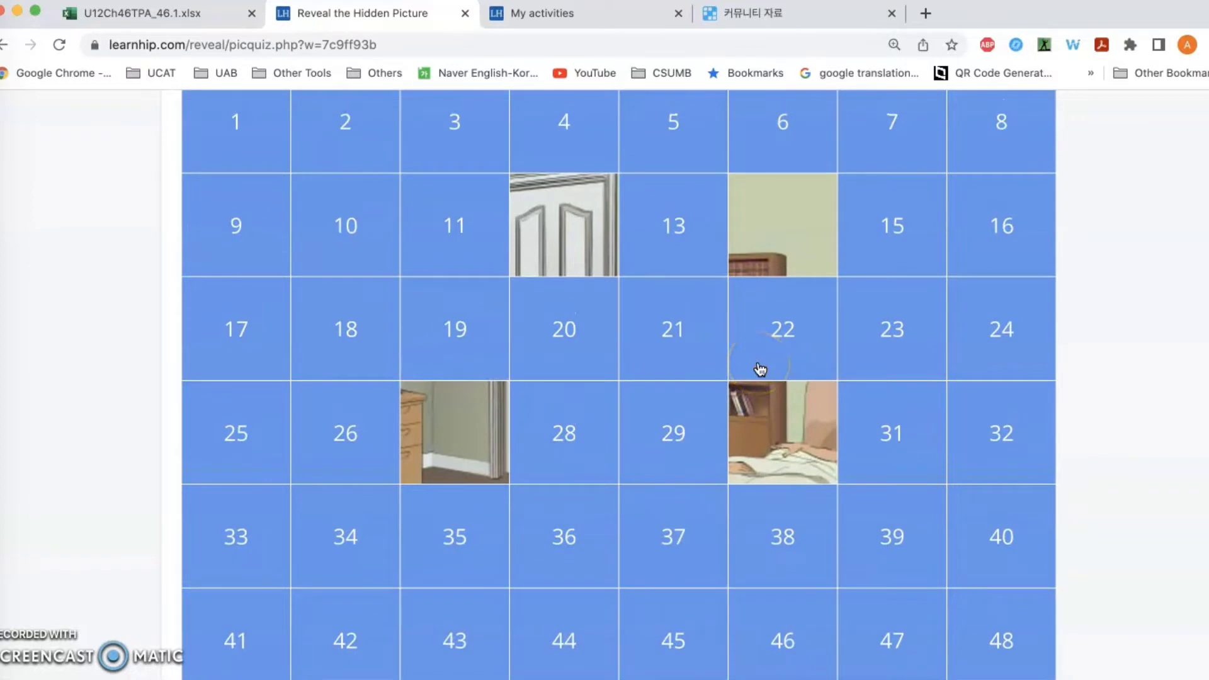
pyautogui.scroll(3, 760, 370)
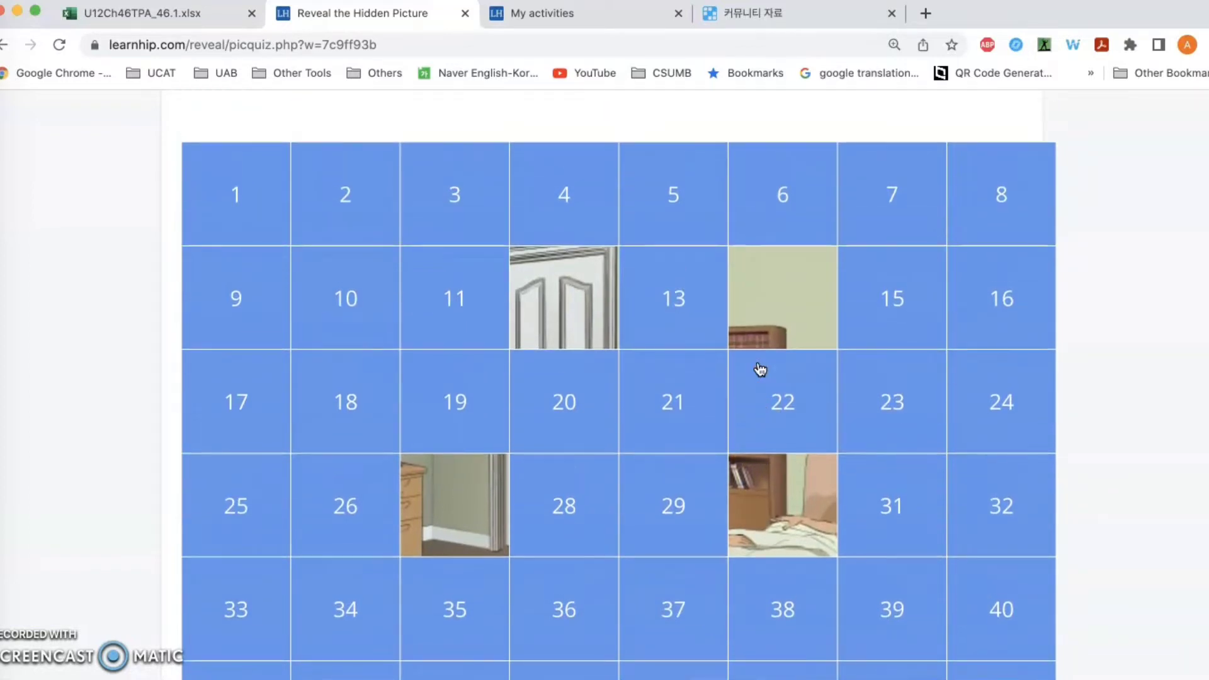
pyautogui.scroll(2, 759, 369)
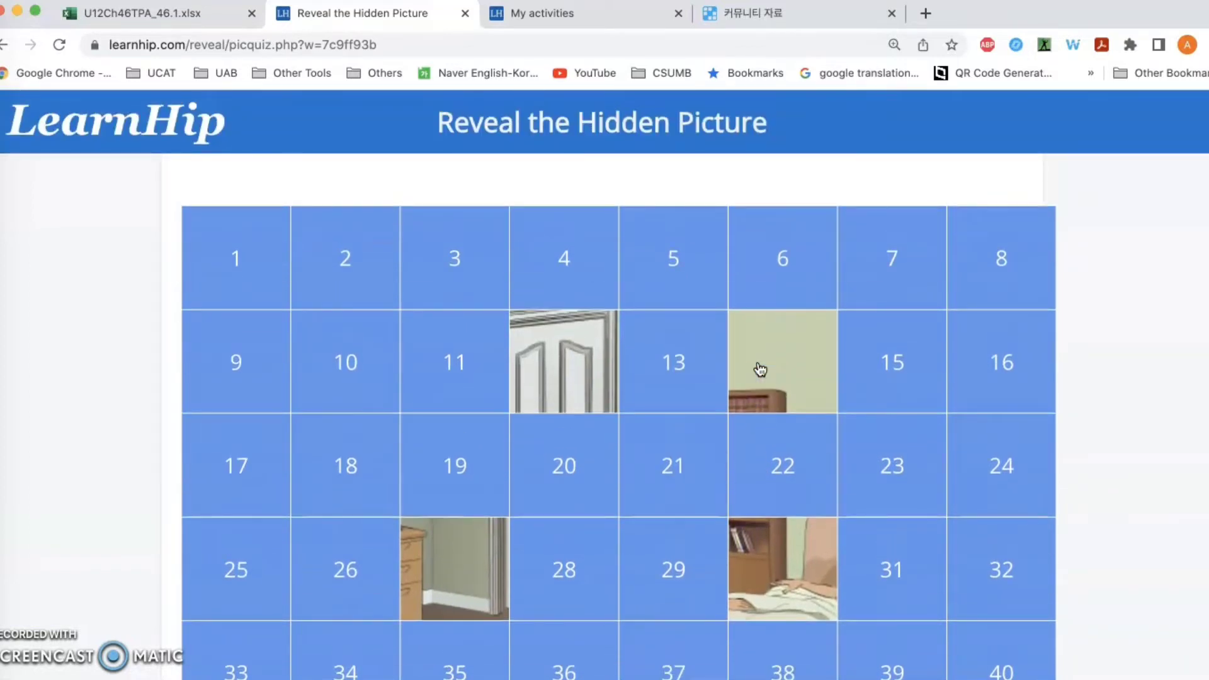
pyautogui.click(197, 14)
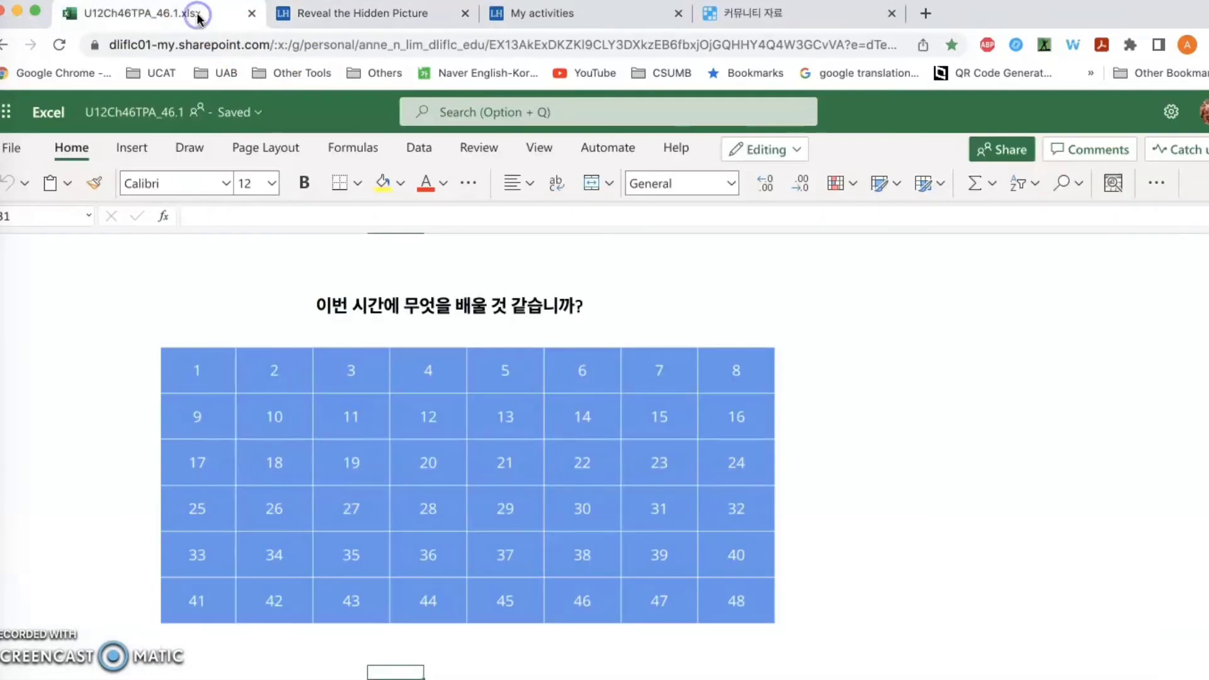
pyautogui.scroll(-1, 791, 322)
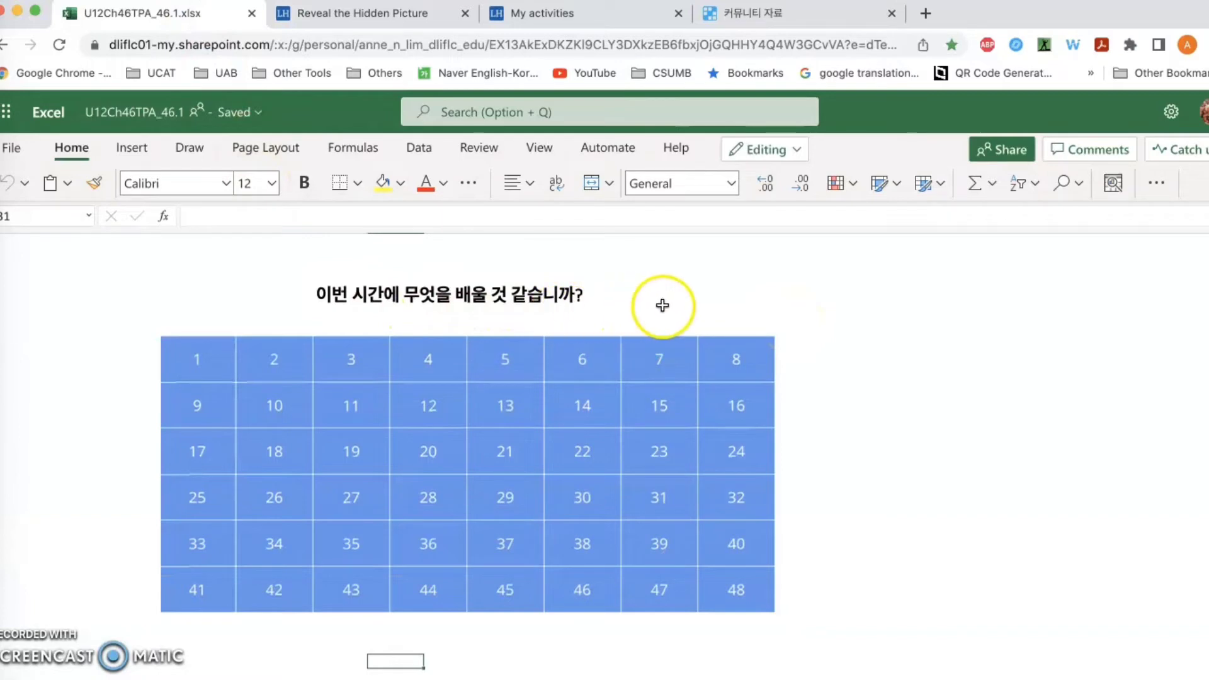
pyautogui.scroll(-2, 668, 304)
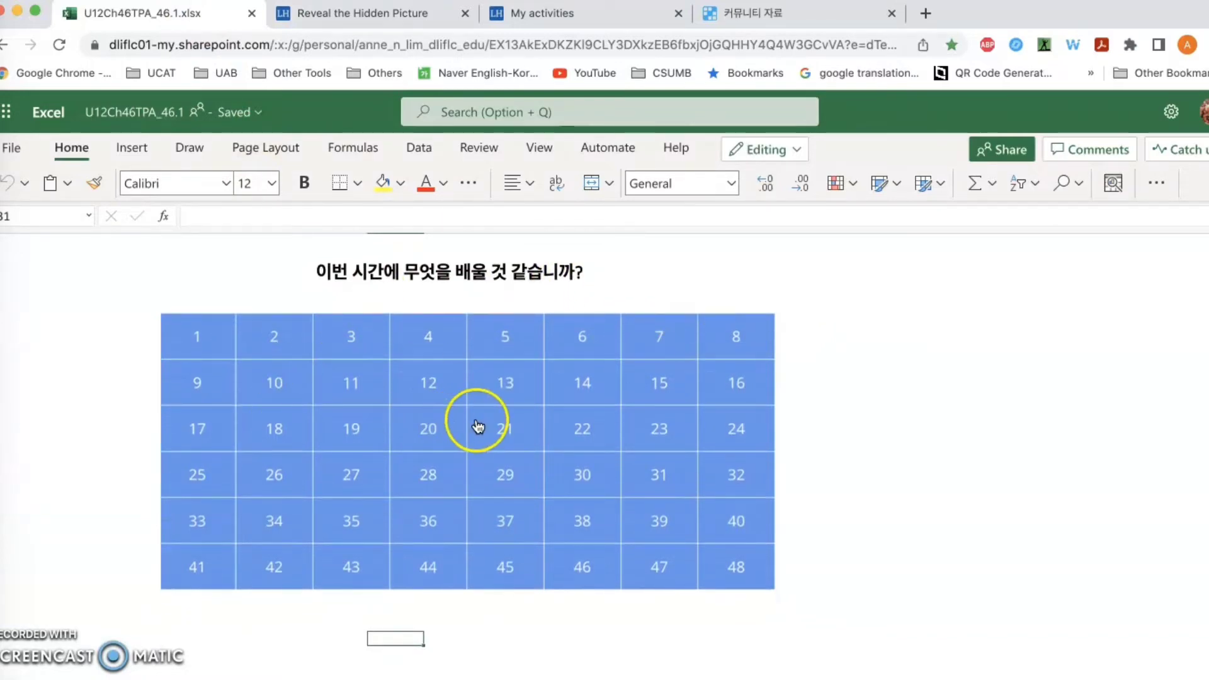
pyautogui.click(499, 391)
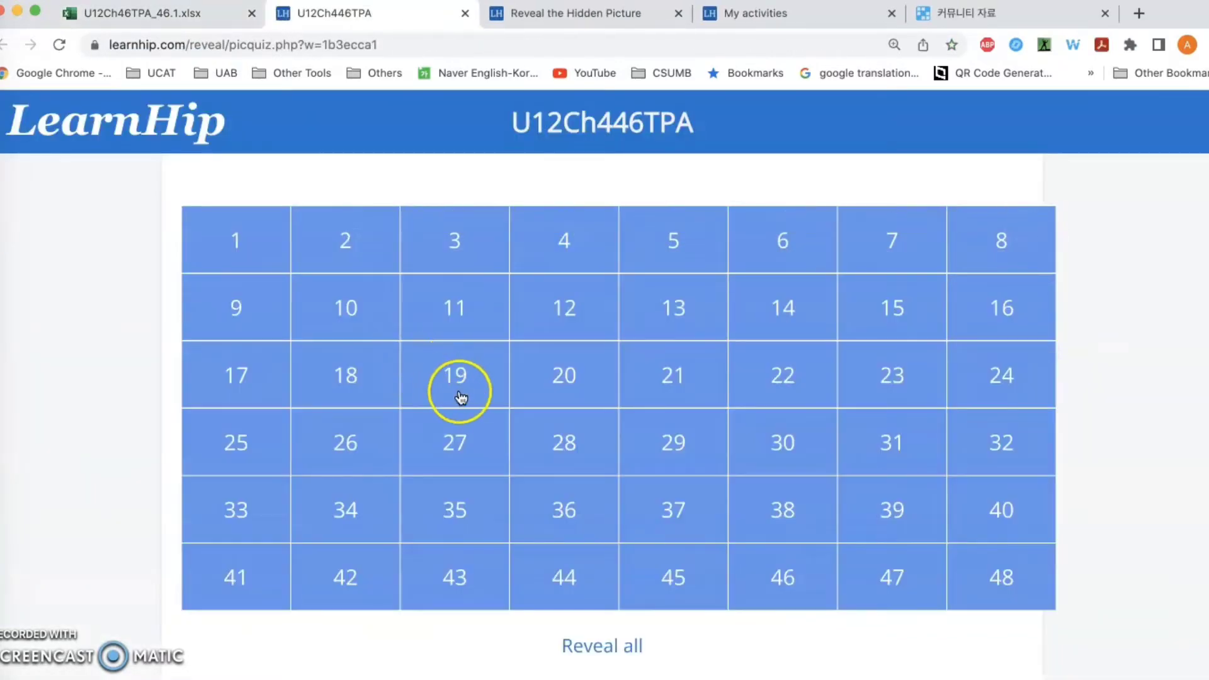
# Reveal squares 11, 21, 27, 17, 7, 32, 45, 18, 48, 47, 34, 33, 5, 3, 2, 22 and 38 of the U12Ch446TPA quiz.
pyautogui.click(440, 317)
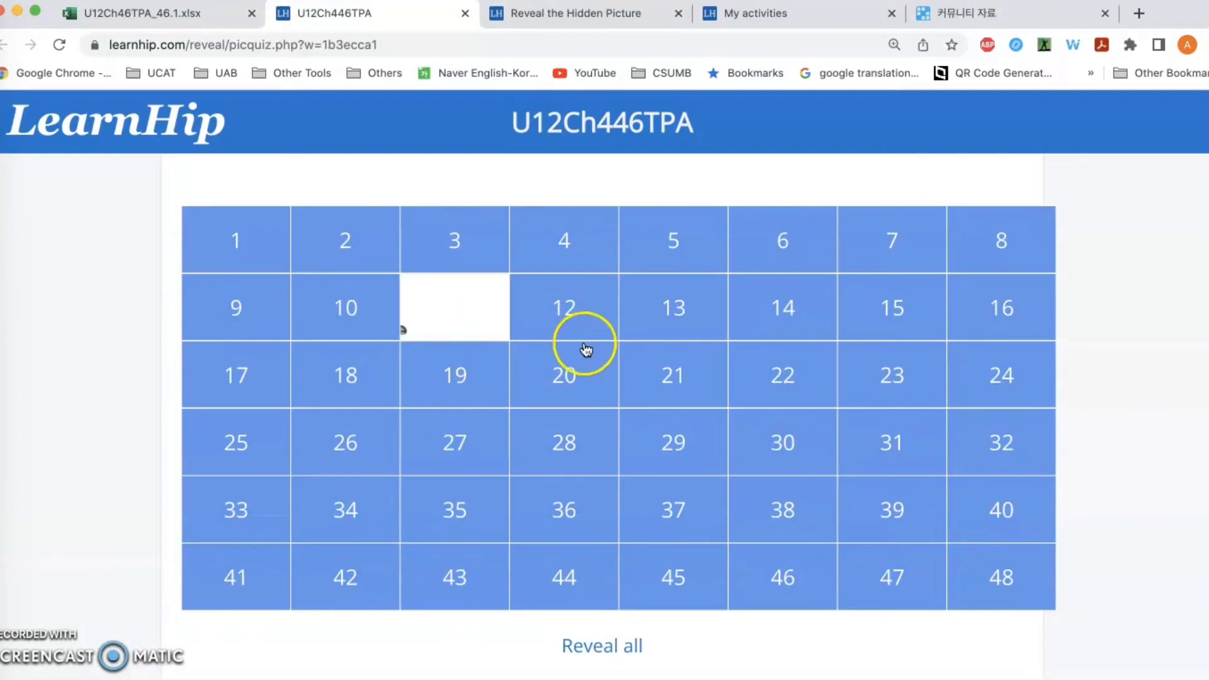
pyautogui.click(672, 366)
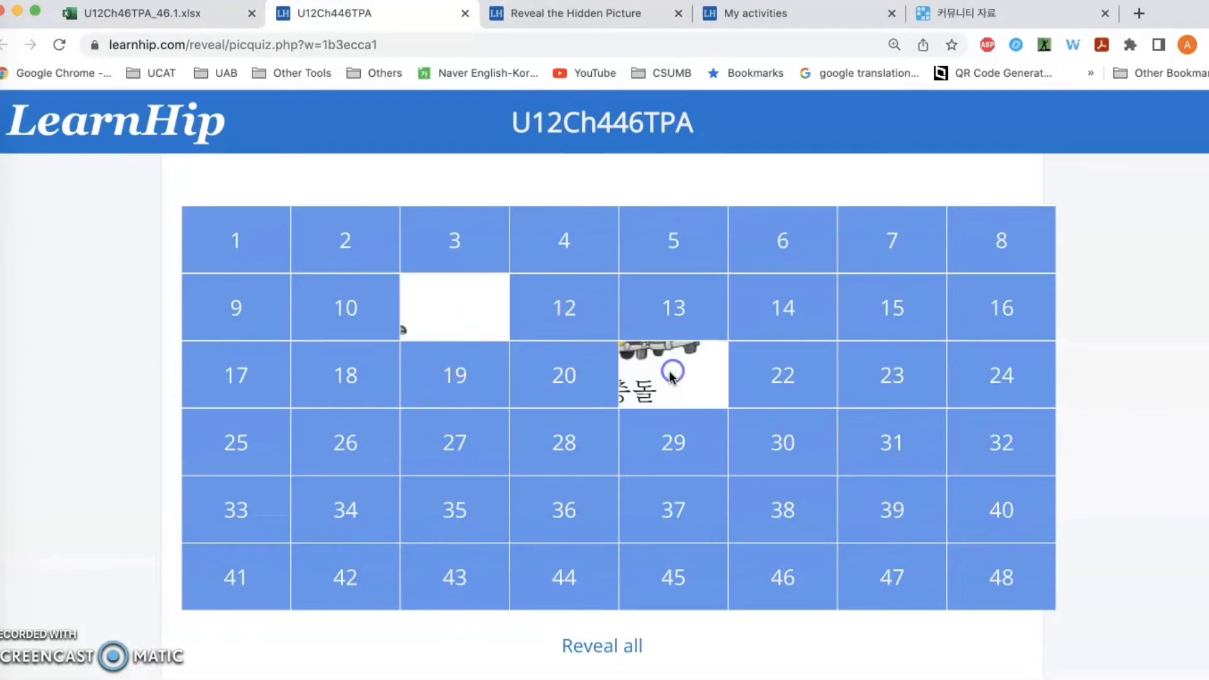
pyautogui.click(435, 465)
pyautogui.click(262, 385)
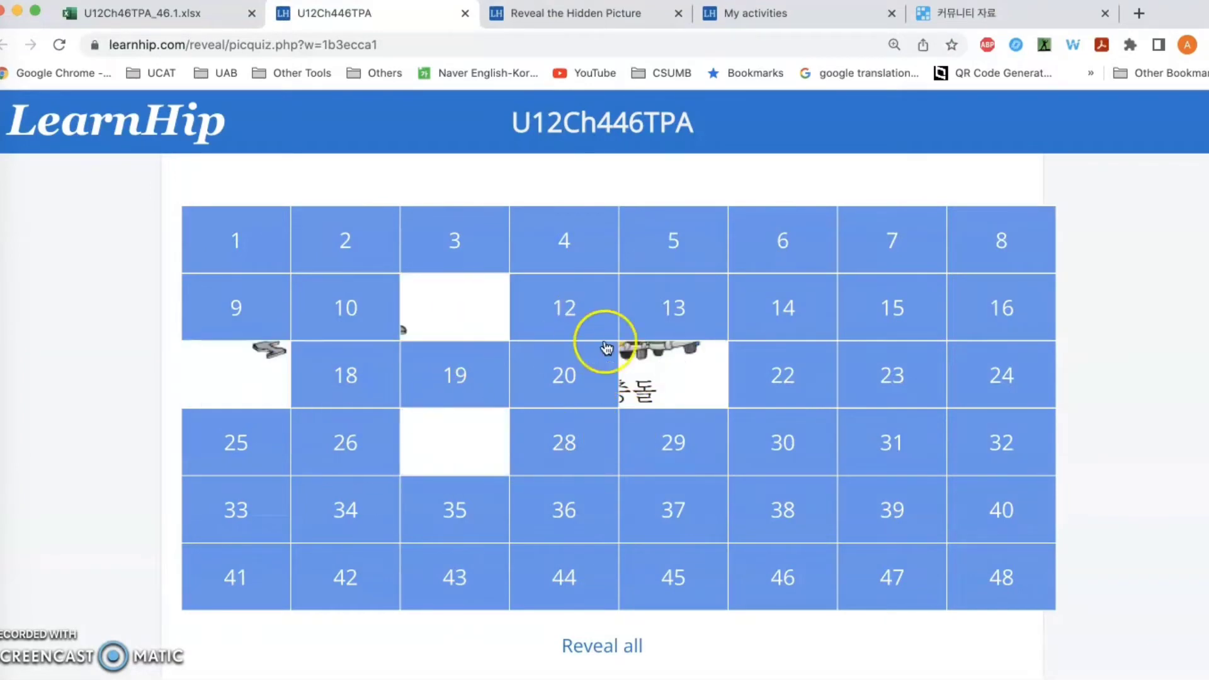
pyautogui.click(884, 244)
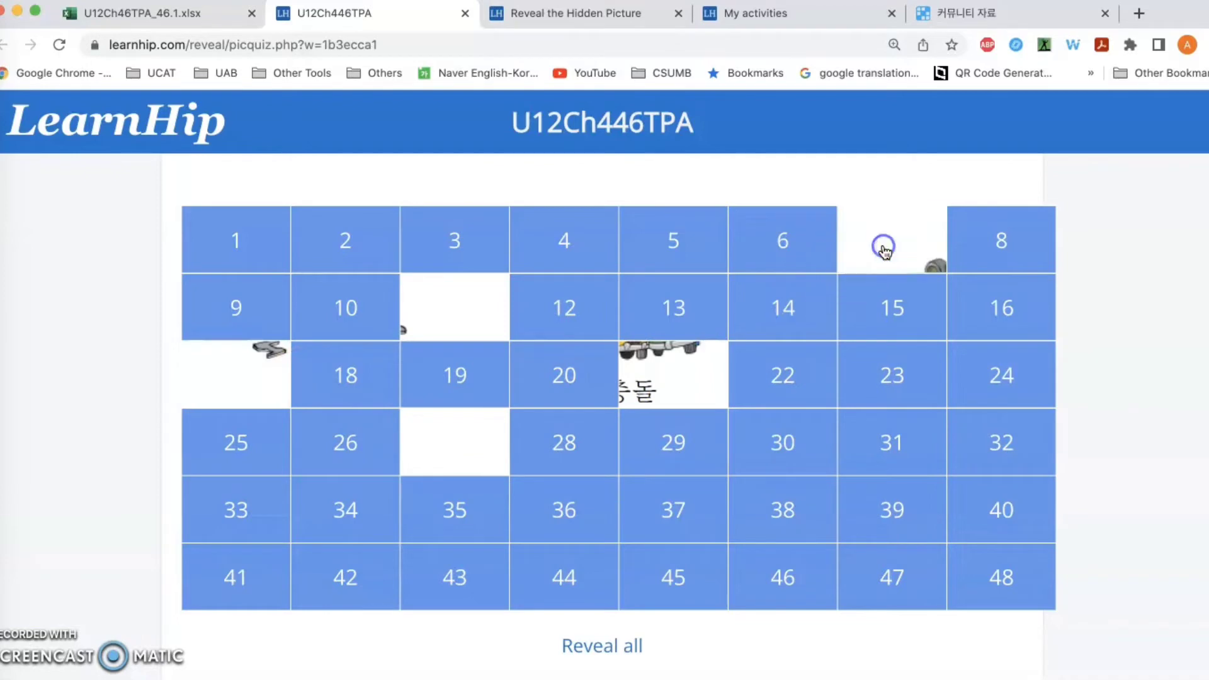
pyautogui.click(1001, 444)
pyautogui.click(654, 566)
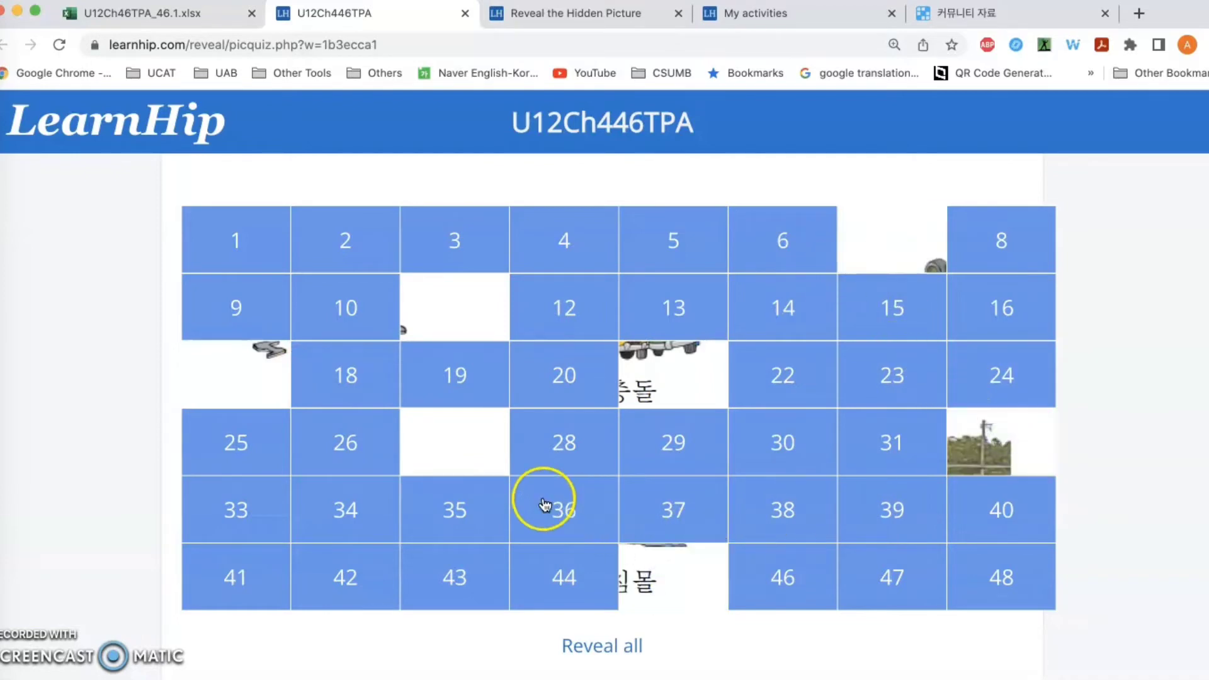
pyautogui.click(330, 379)
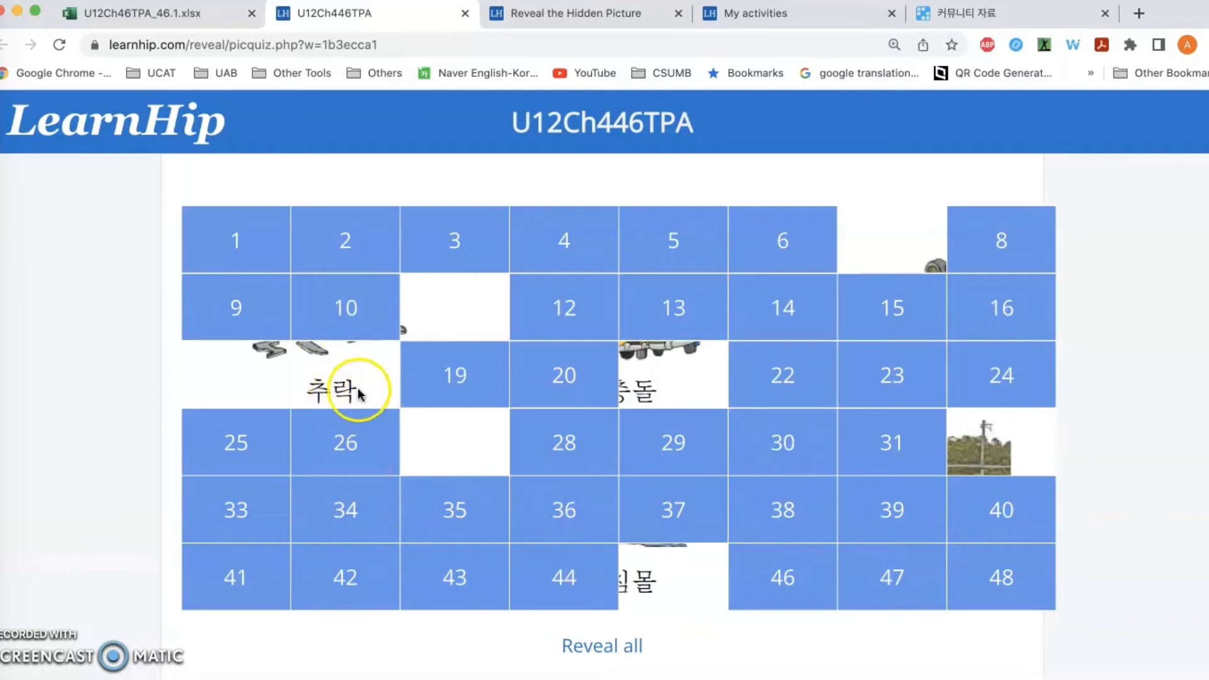
pyautogui.click(1004, 572)
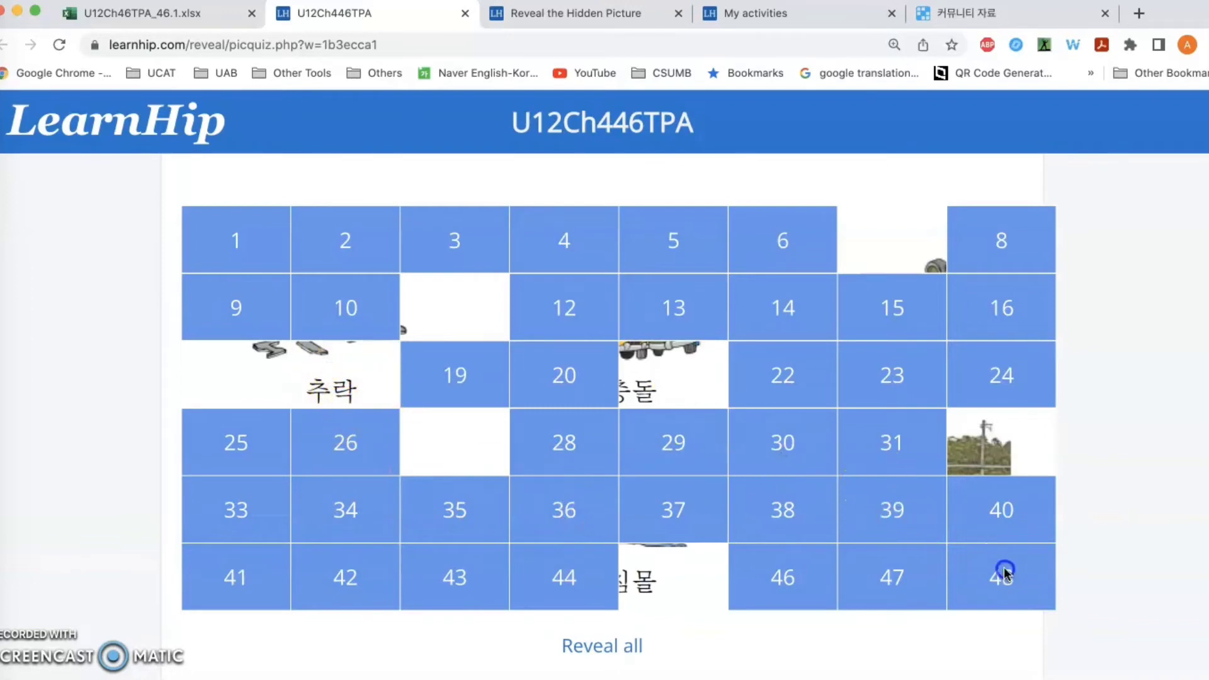
pyautogui.click(901, 576)
pyautogui.click(346, 523)
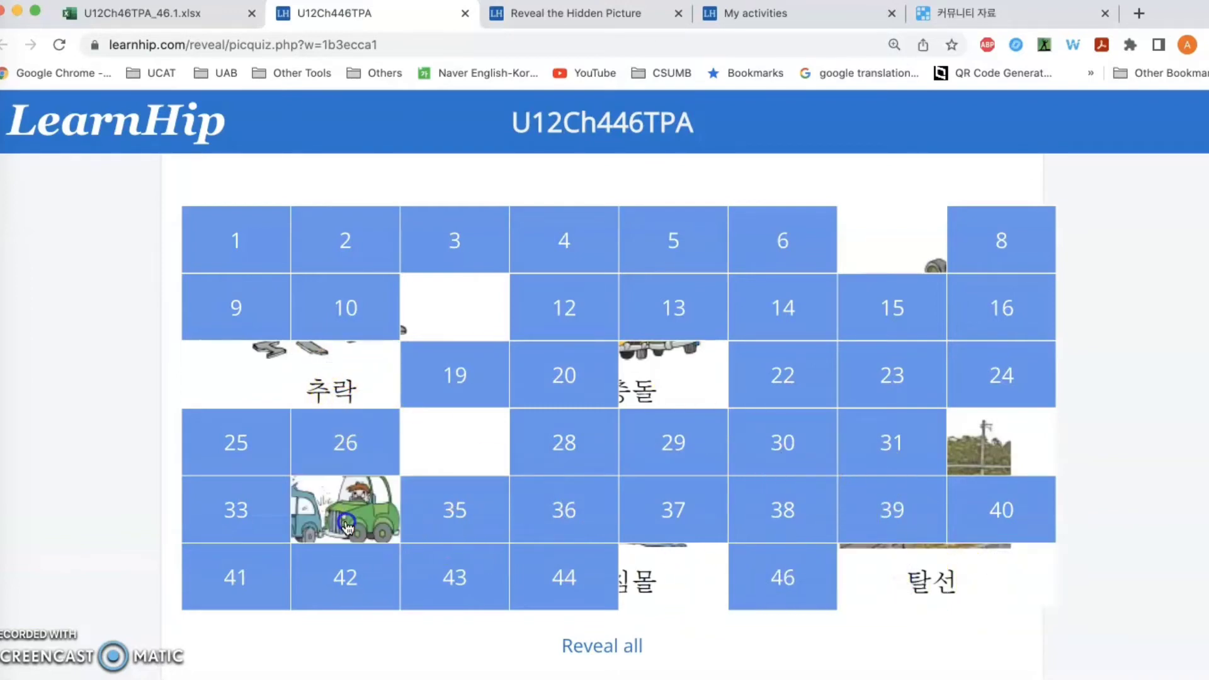
pyautogui.click(247, 503)
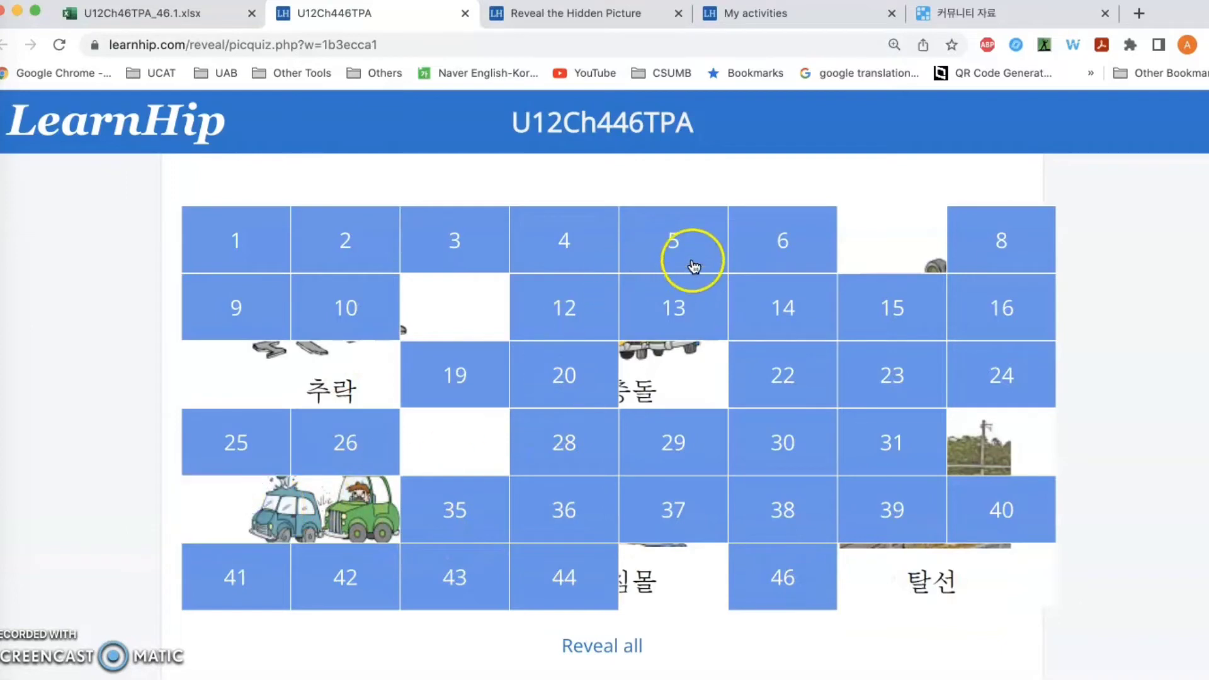
pyautogui.click(693, 265)
pyautogui.click(446, 244)
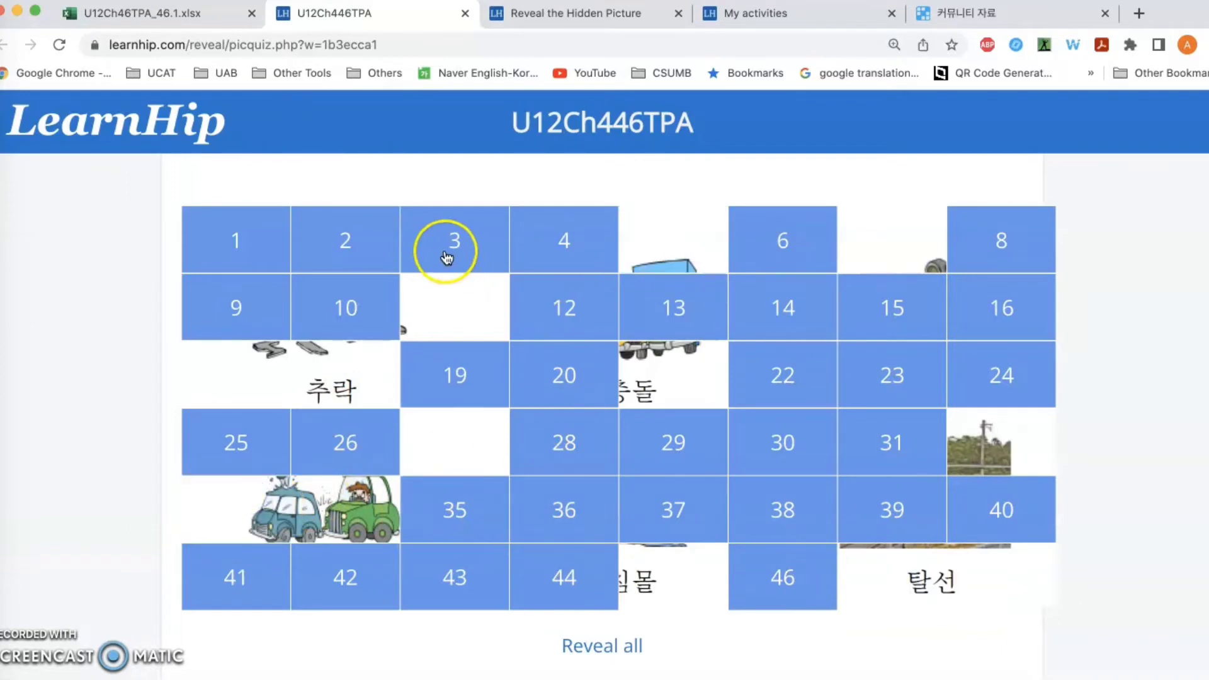
pyautogui.click(307, 247)
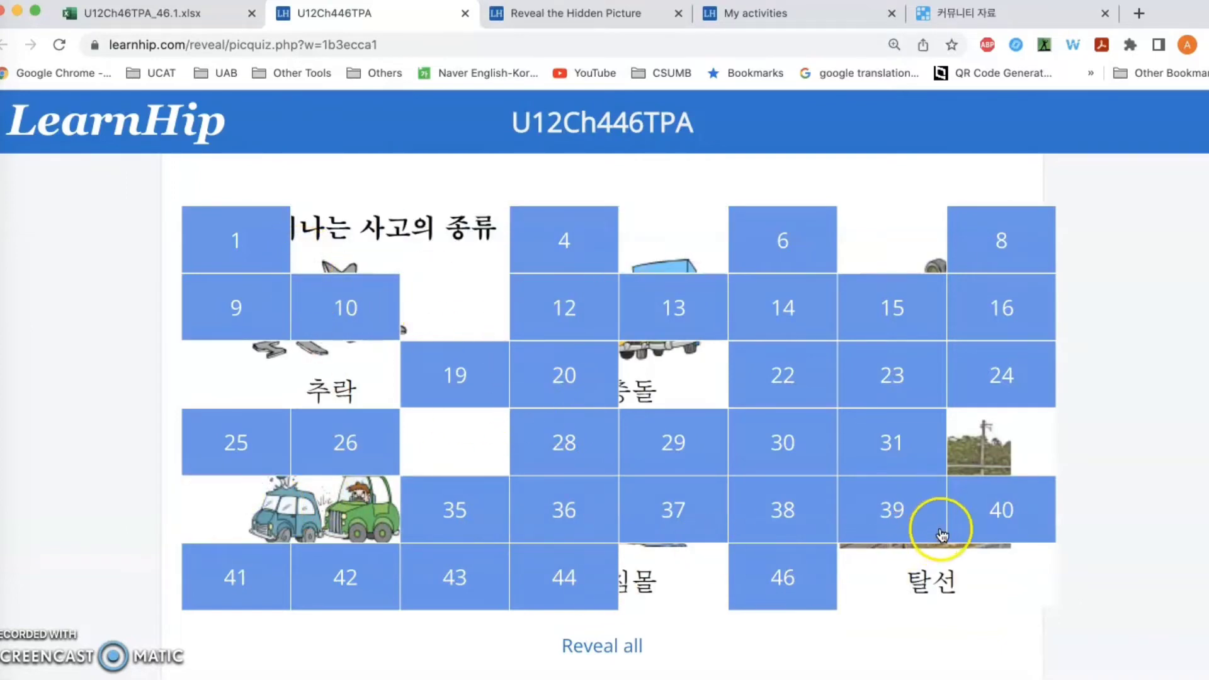
pyautogui.scroll(-1, 1111, 531)
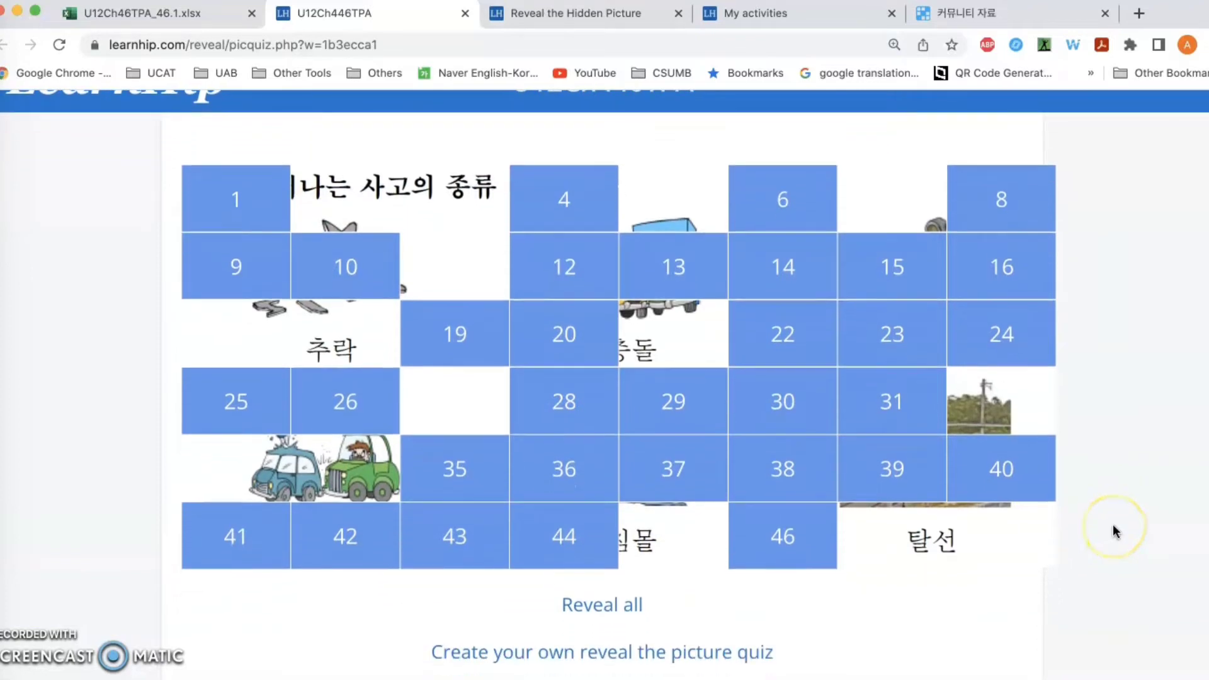
pyautogui.click(820, 337)
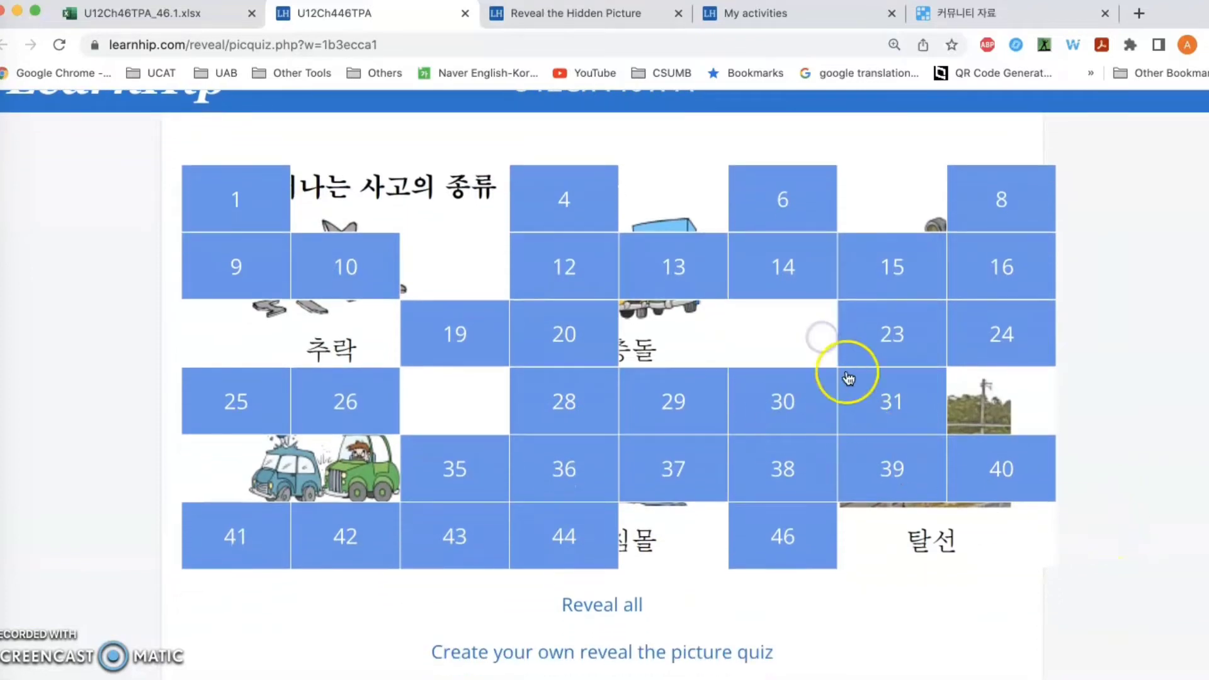
pyautogui.click(787, 446)
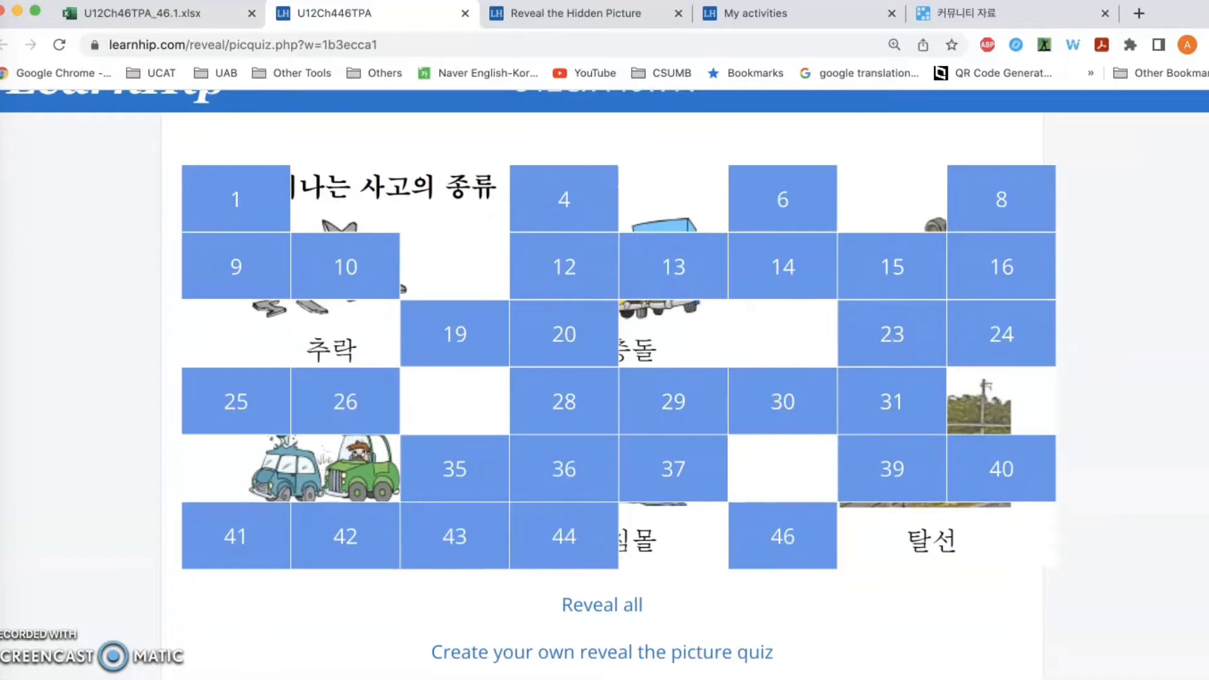
# Reveal the whole picture in the U12Ch446TPA quiz and go back to the open Reveal the Hidden Picture quiz.
pyautogui.click(616, 606)
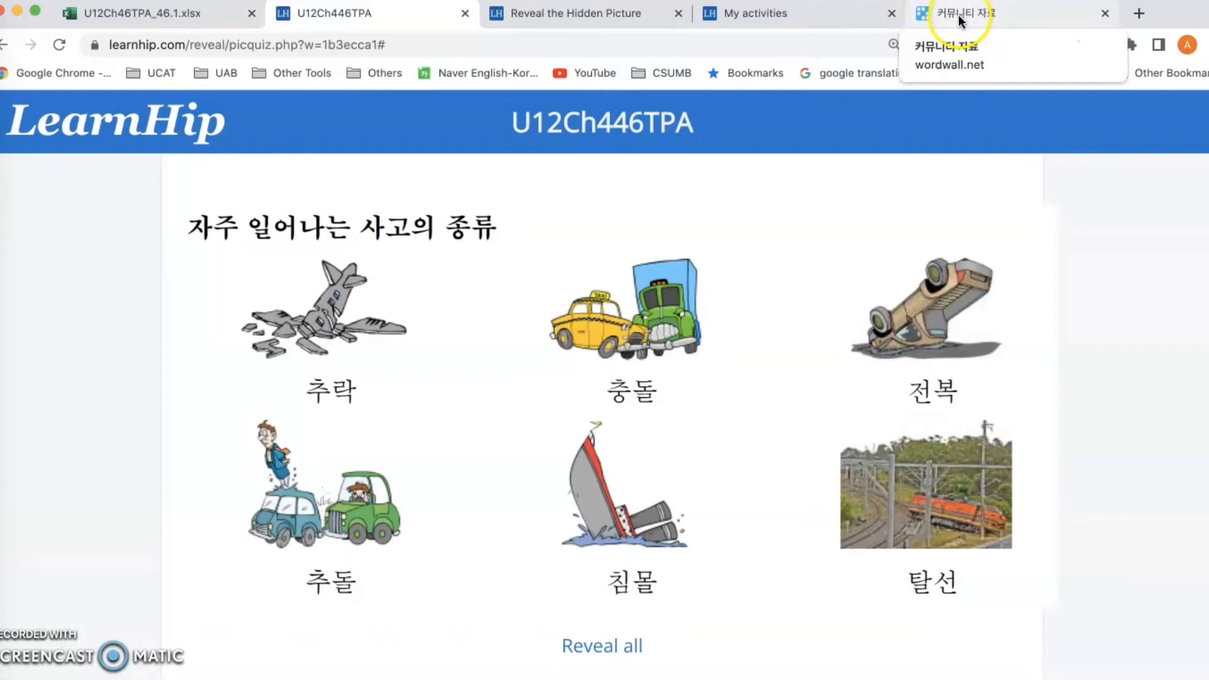
pyautogui.click(797, 17)
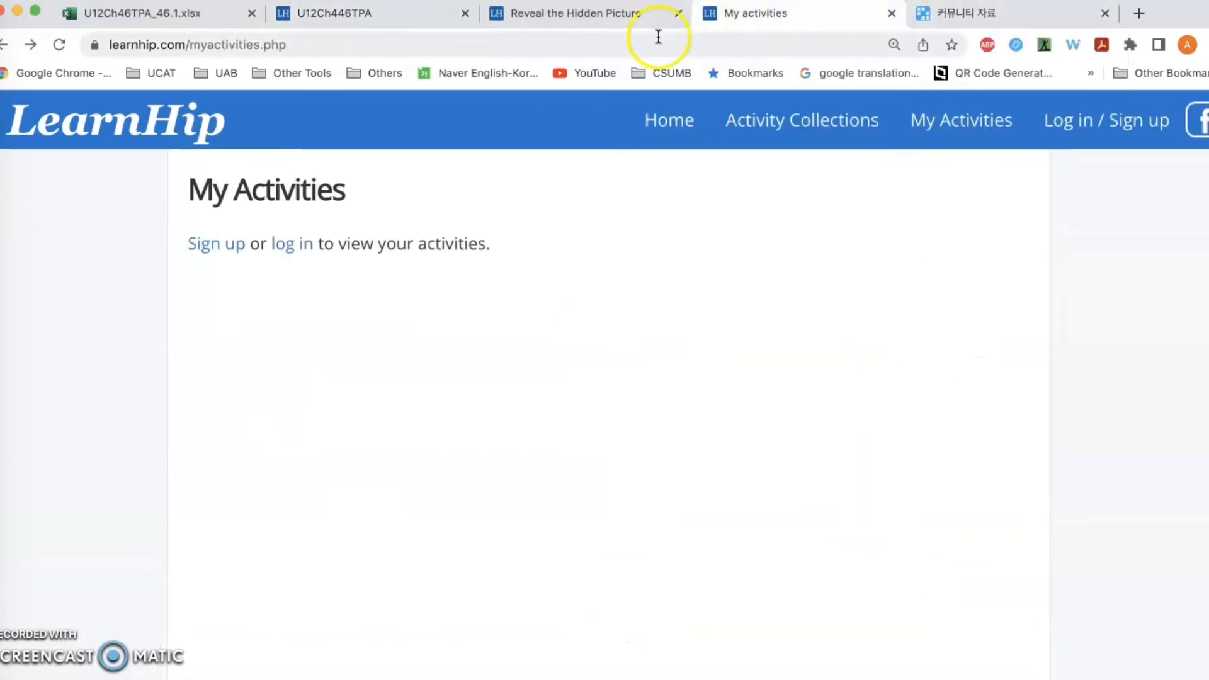
pyautogui.click(626, 14)
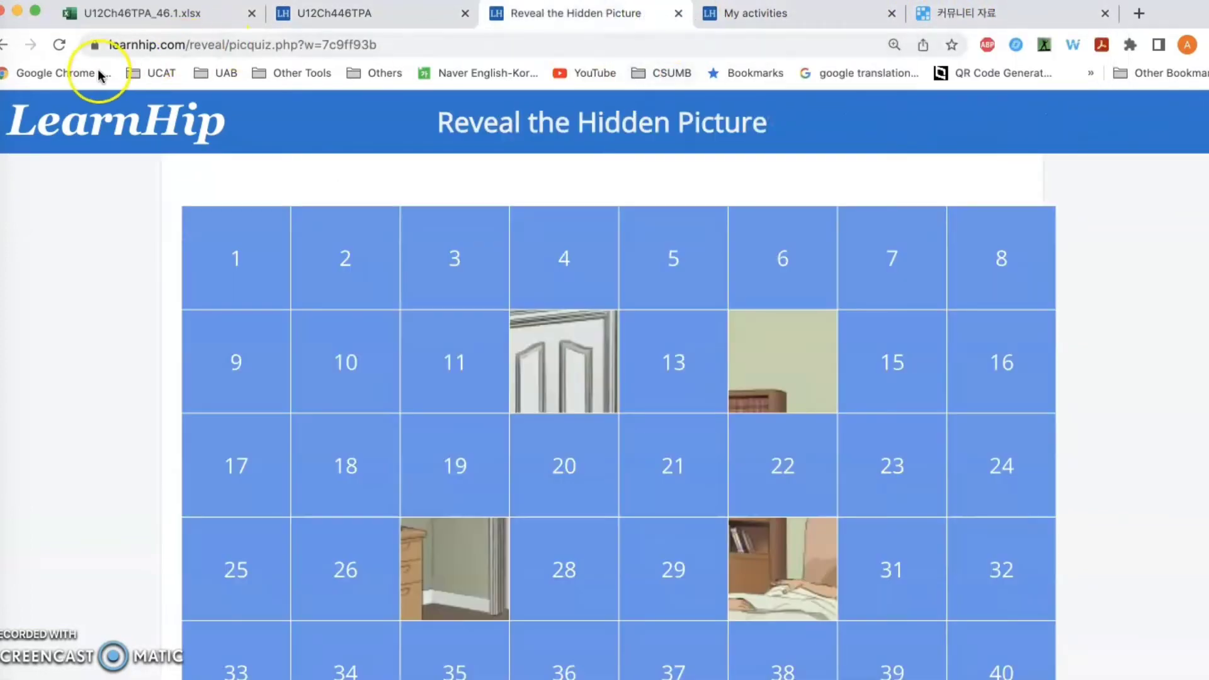
# Return to the hidden picture quiz maker, upload the desktop screenshot from 3.54.59 PM as the picture and create the activity.
pyautogui.click(4, 44)
pyautogui.scroll(-6, 441, 340)
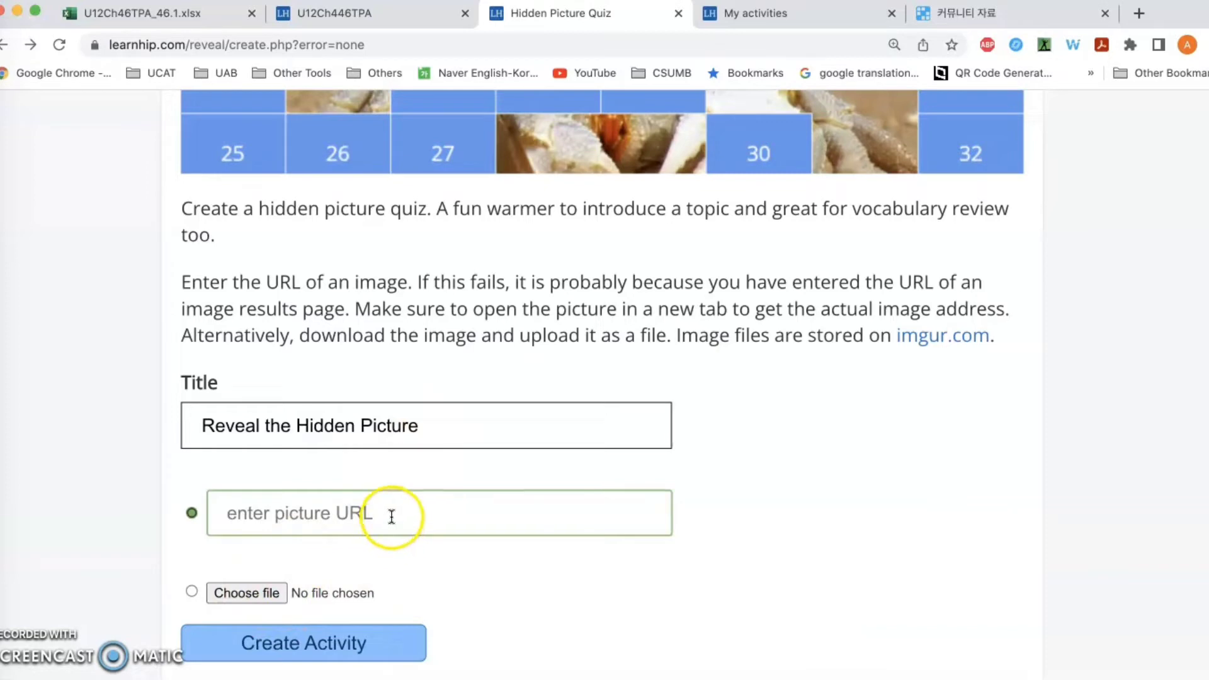
pyautogui.click(284, 522)
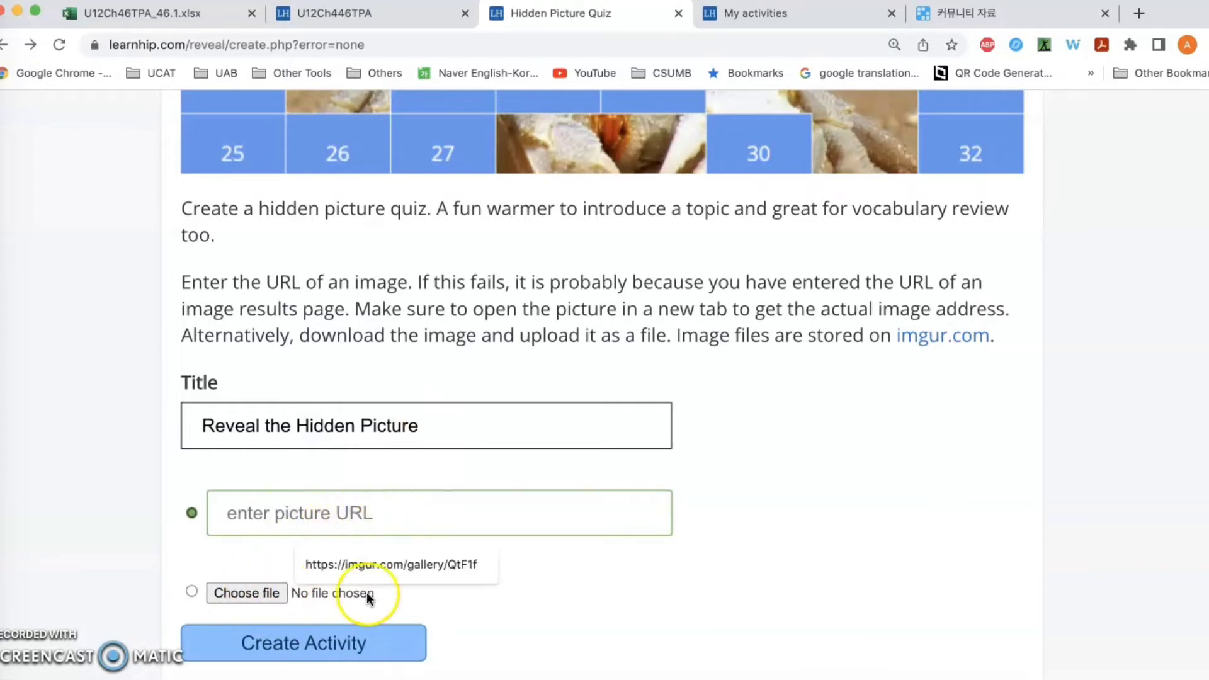
pyautogui.click(233, 558)
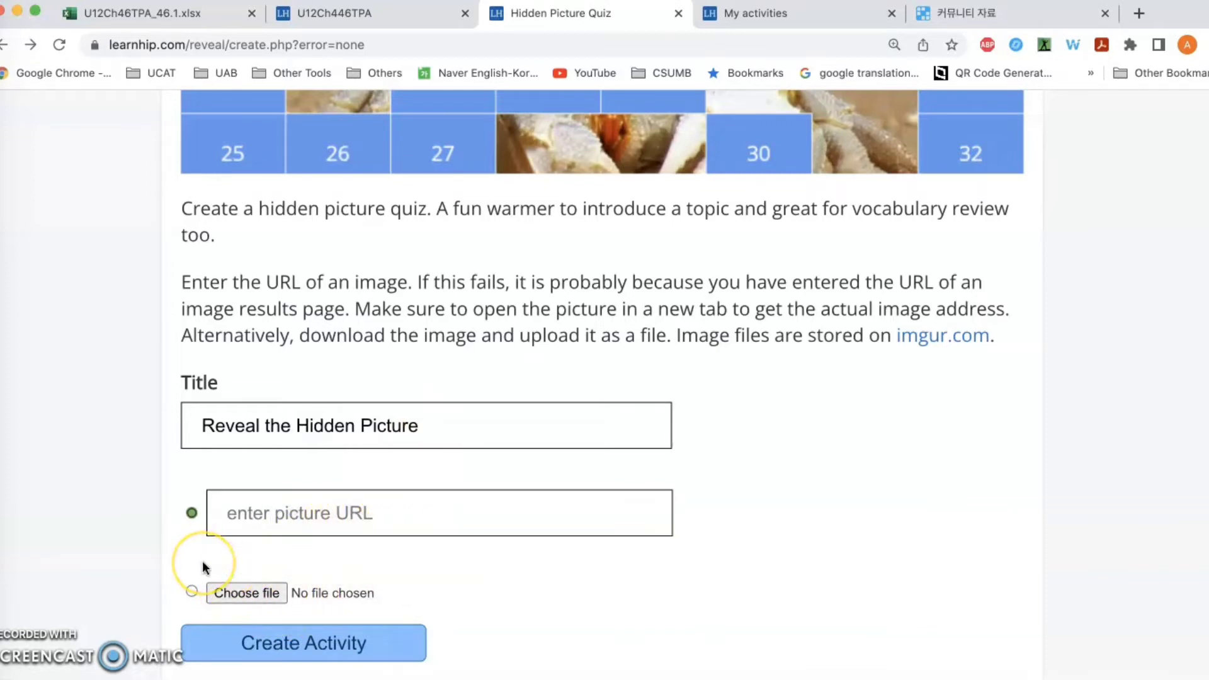
pyautogui.click(228, 586)
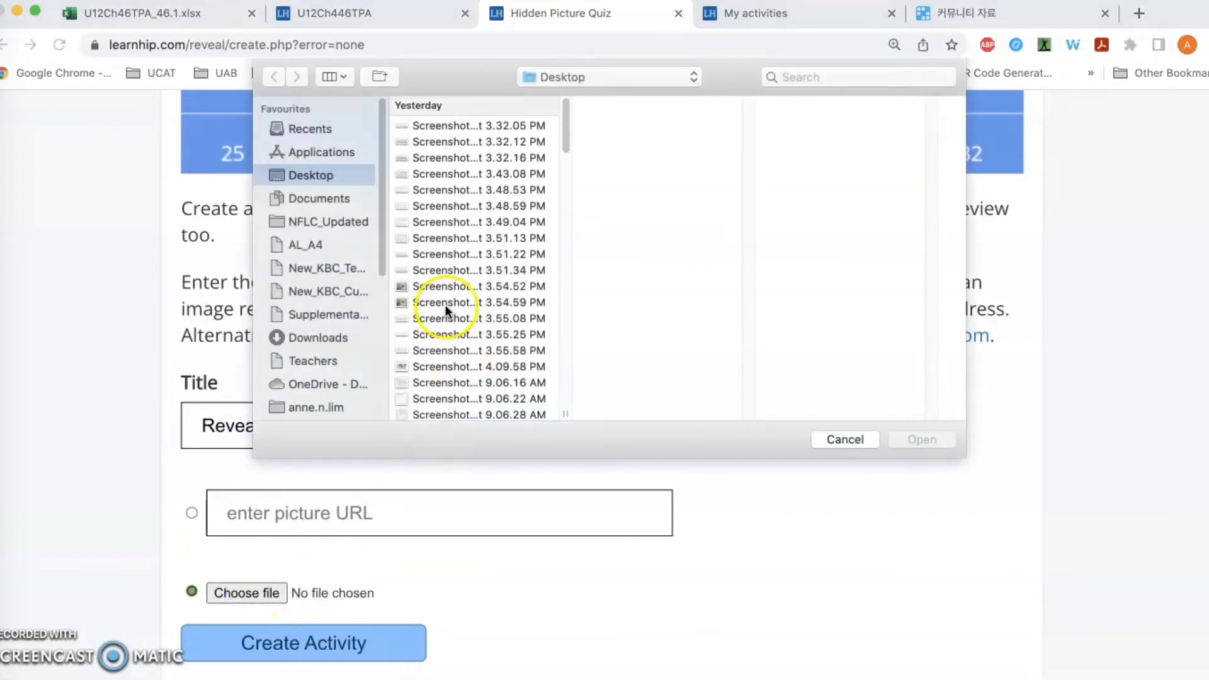
pyautogui.click(444, 304)
pyautogui.click(924, 440)
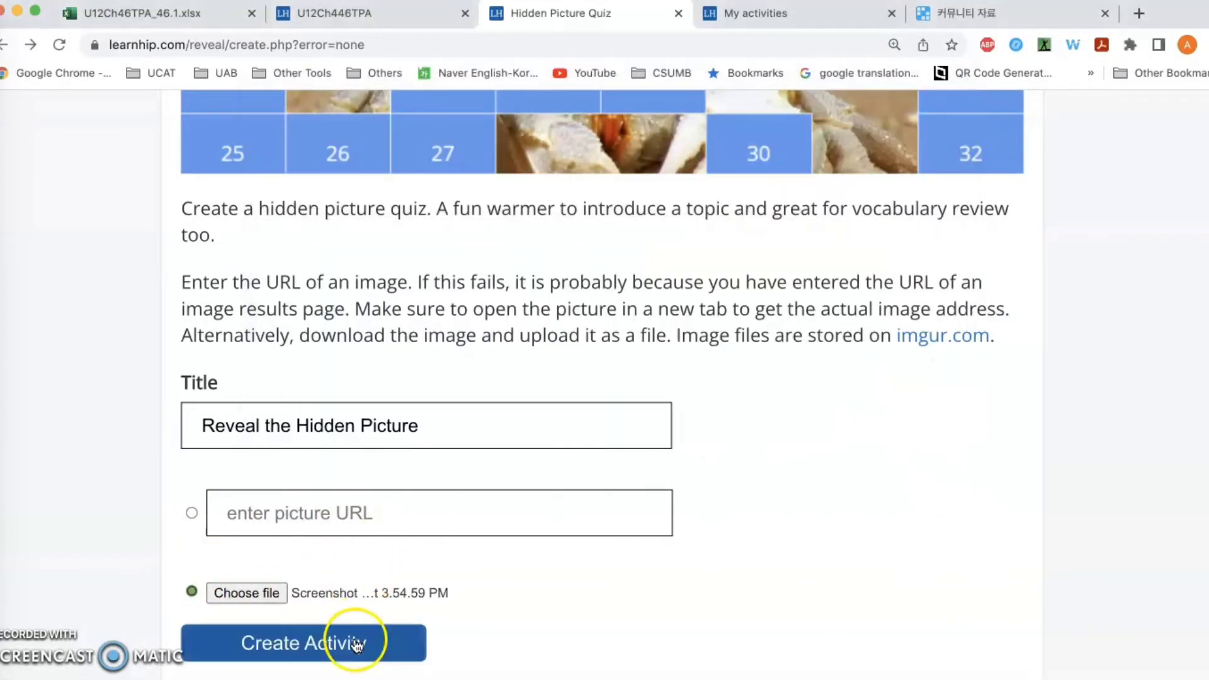
pyautogui.click(342, 643)
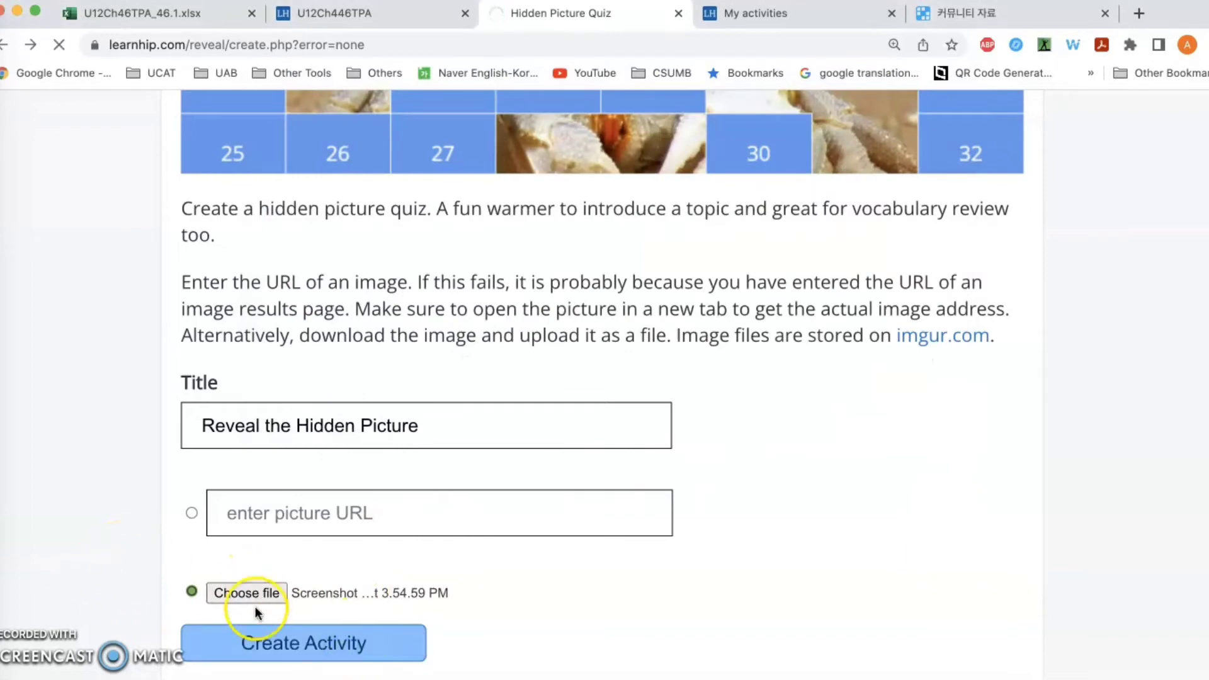
pyautogui.click(277, 641)
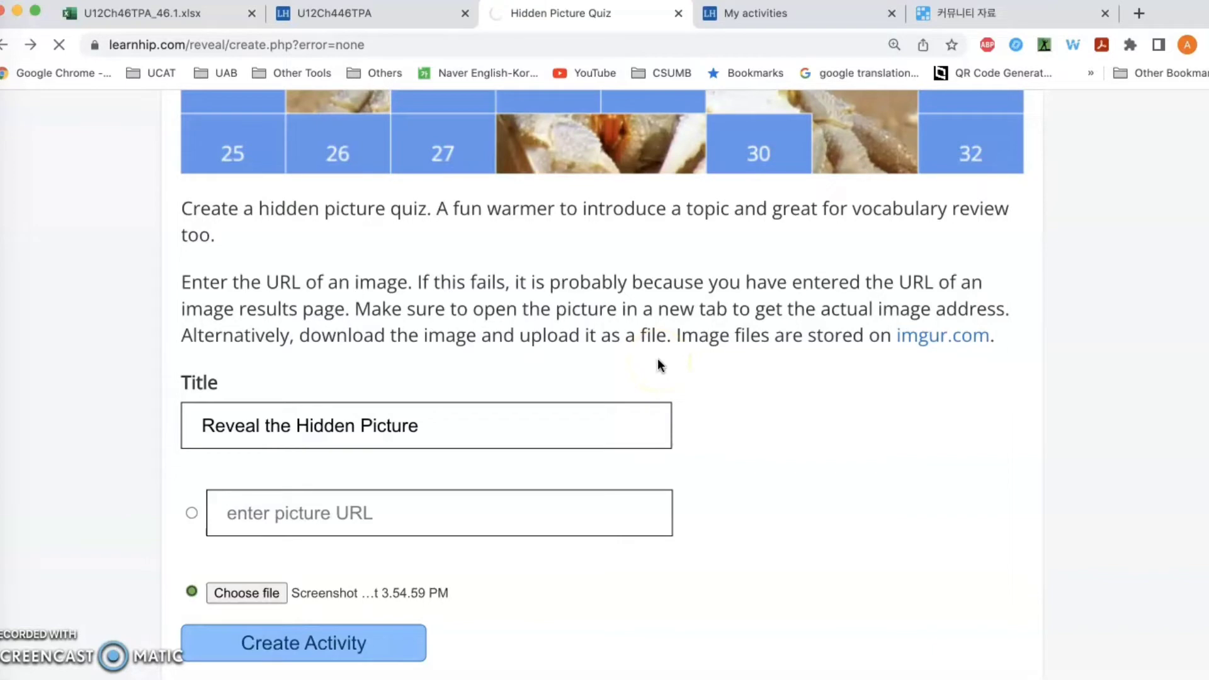
# Open the newly created Reveal the Hidden Picture quiz from its quiz URL.
pyautogui.click(521, 350)
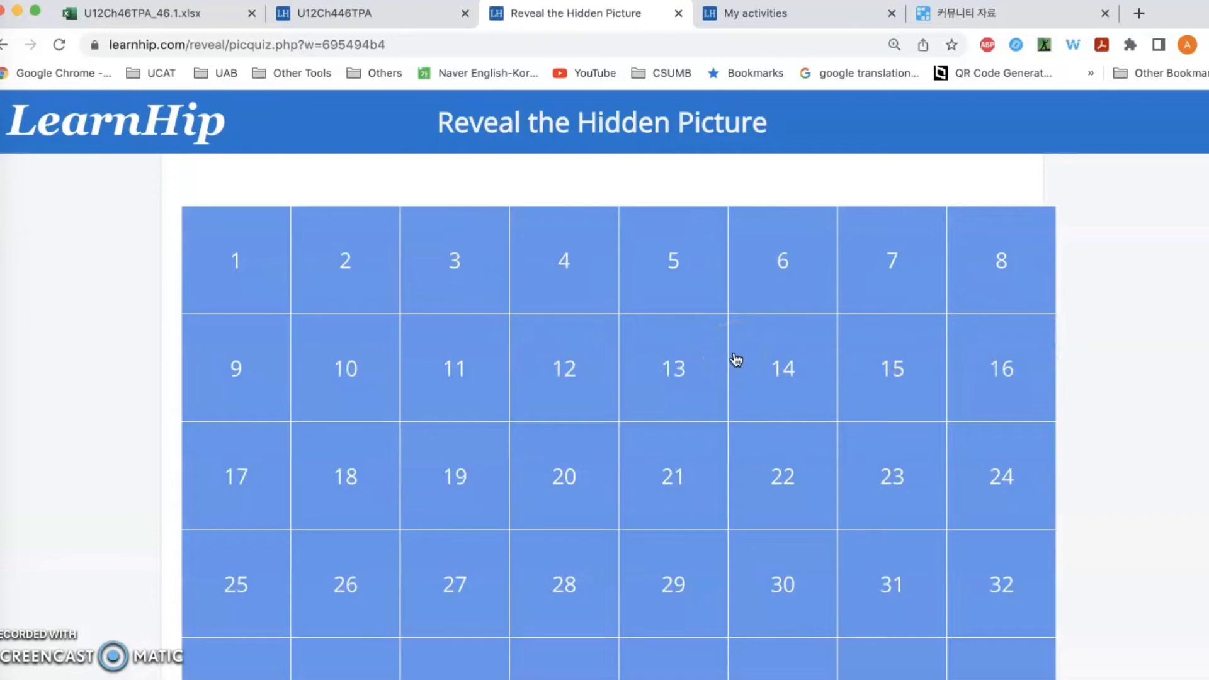
pyautogui.click(734, 329)
pyautogui.click(624, 321)
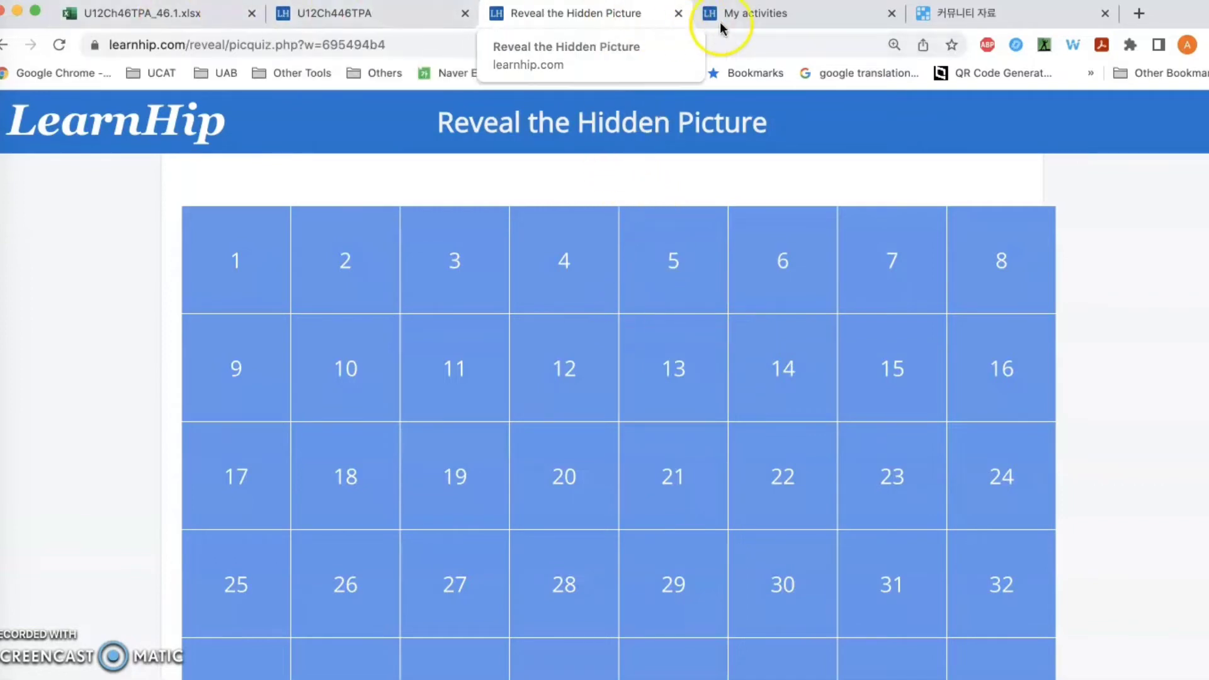
# Go back to the LearnHip home page and open Story Cards from the Other Activities list.
pyautogui.click(8, 45)
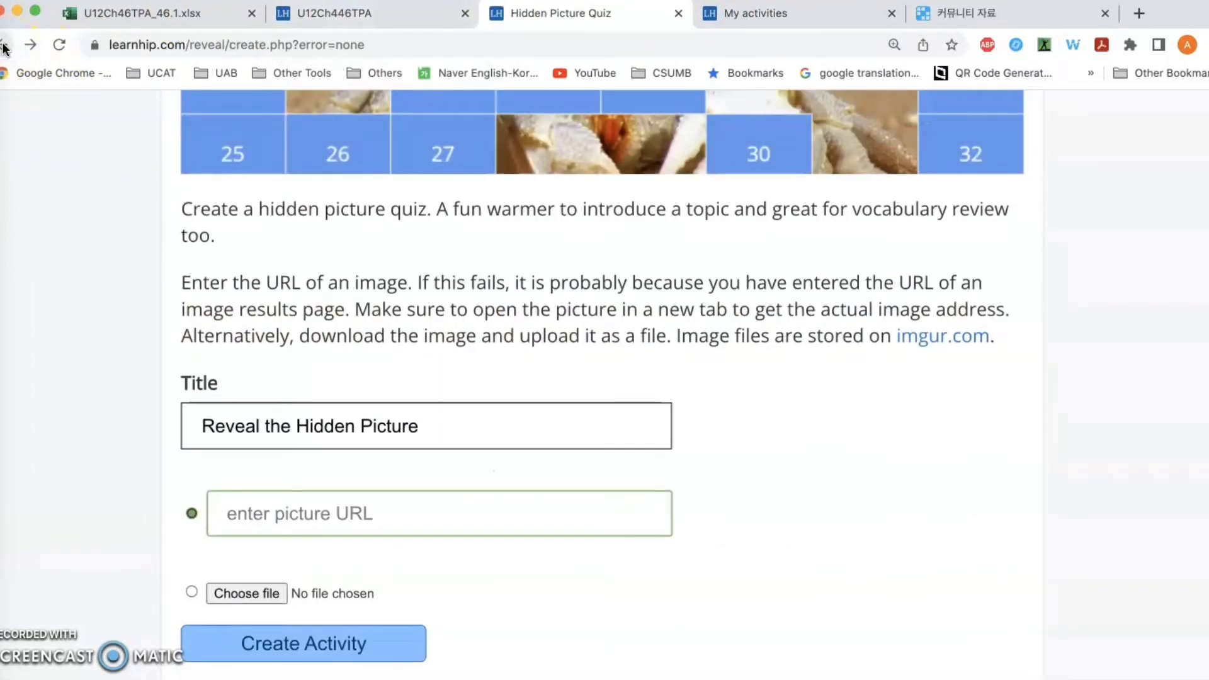
pyautogui.click(5, 46)
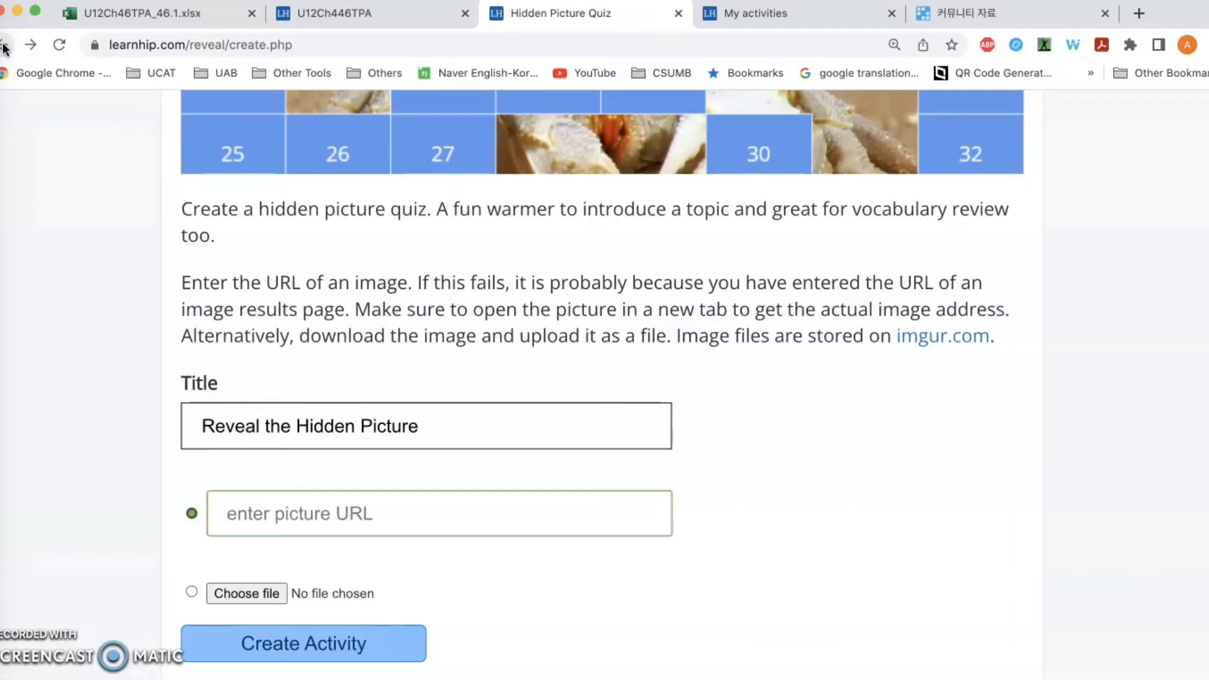
pyautogui.click(5, 45)
pyautogui.scroll(-2, 482, 449)
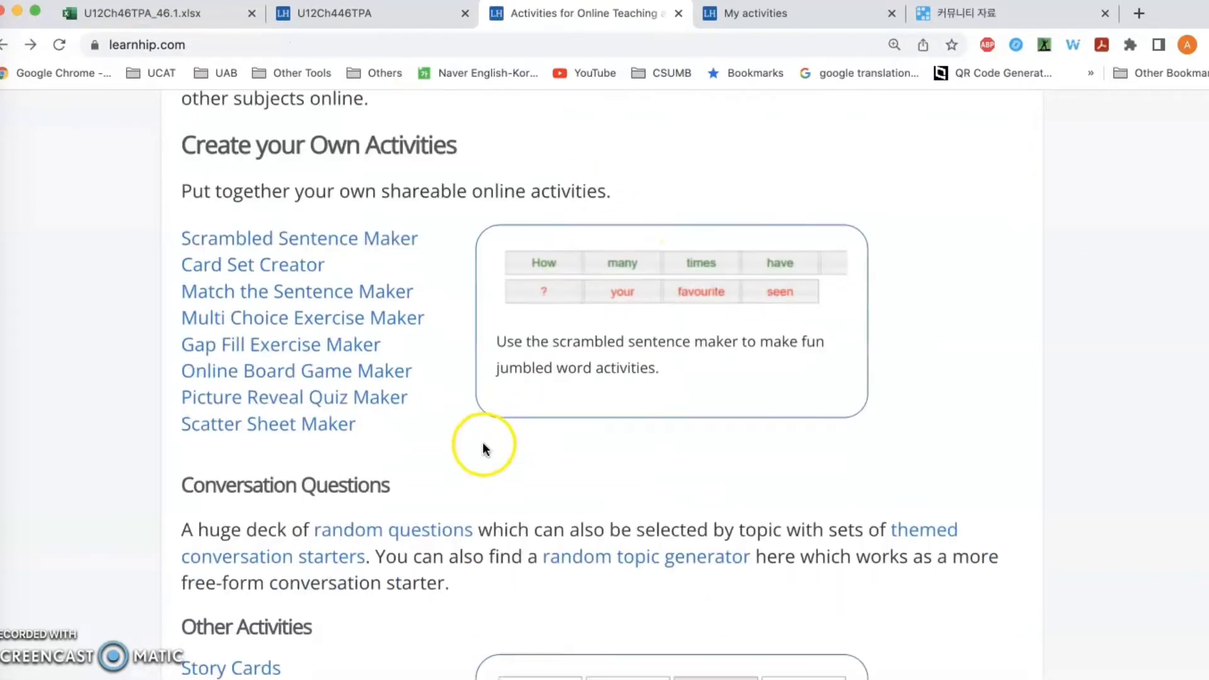
pyautogui.scroll(-5, 483, 448)
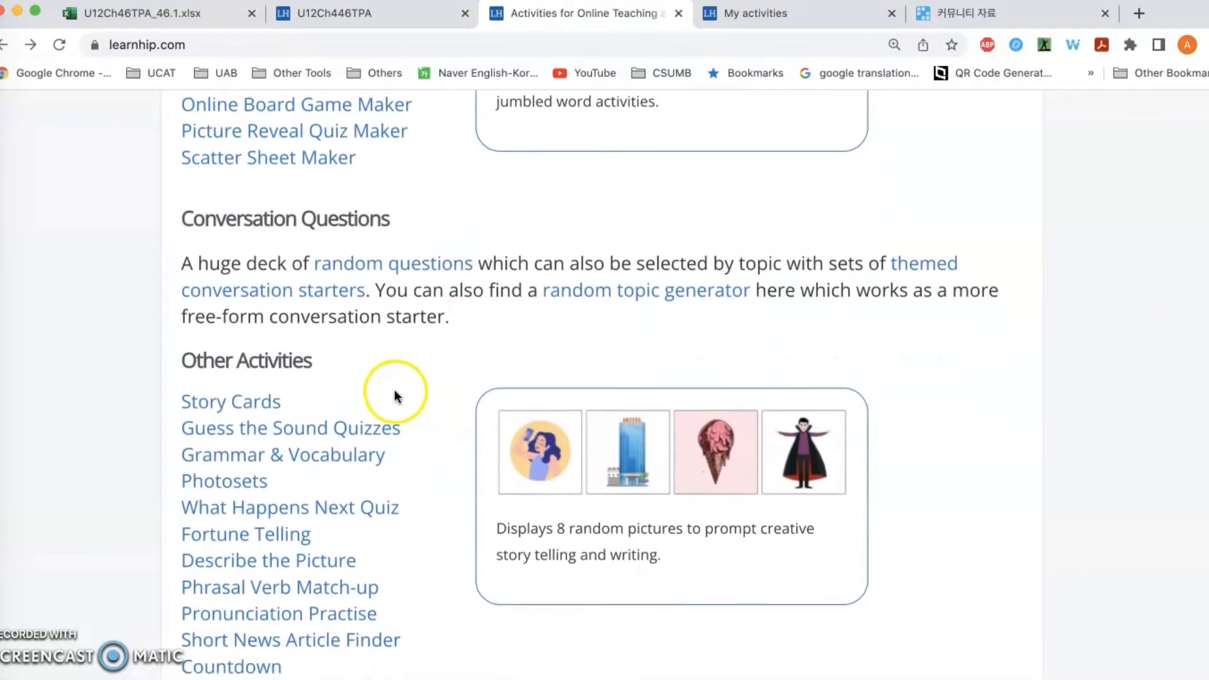
pyautogui.scroll(-1, 441, 360)
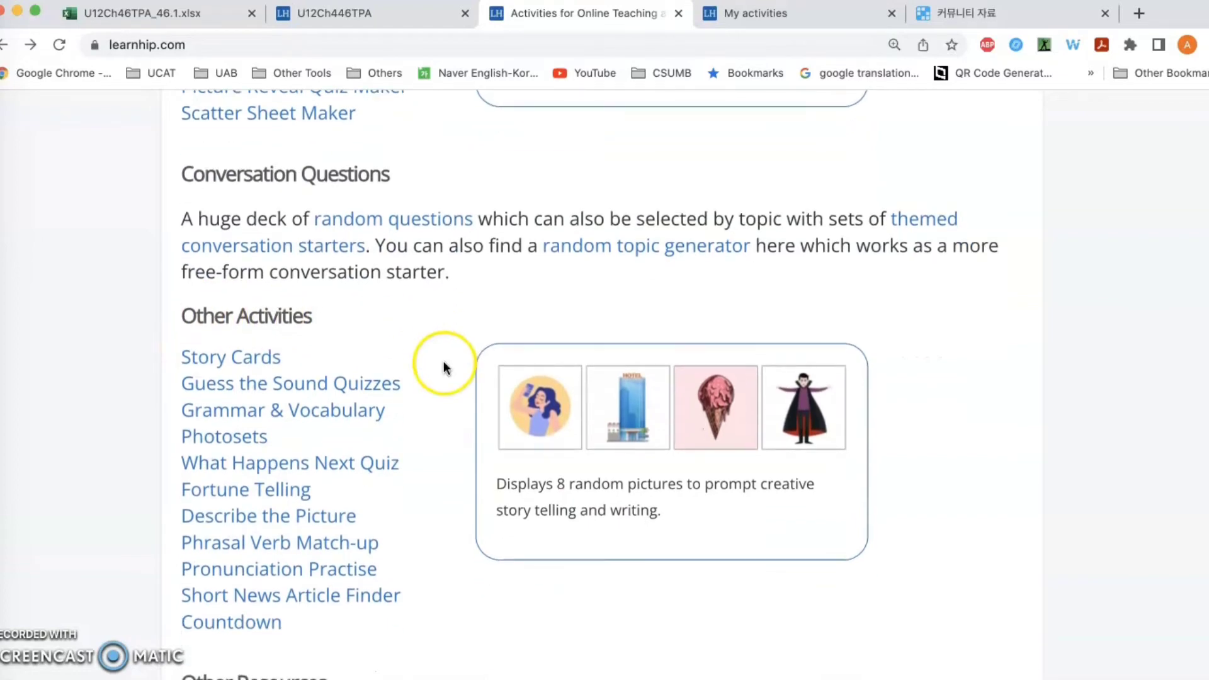
pyautogui.click(248, 364)
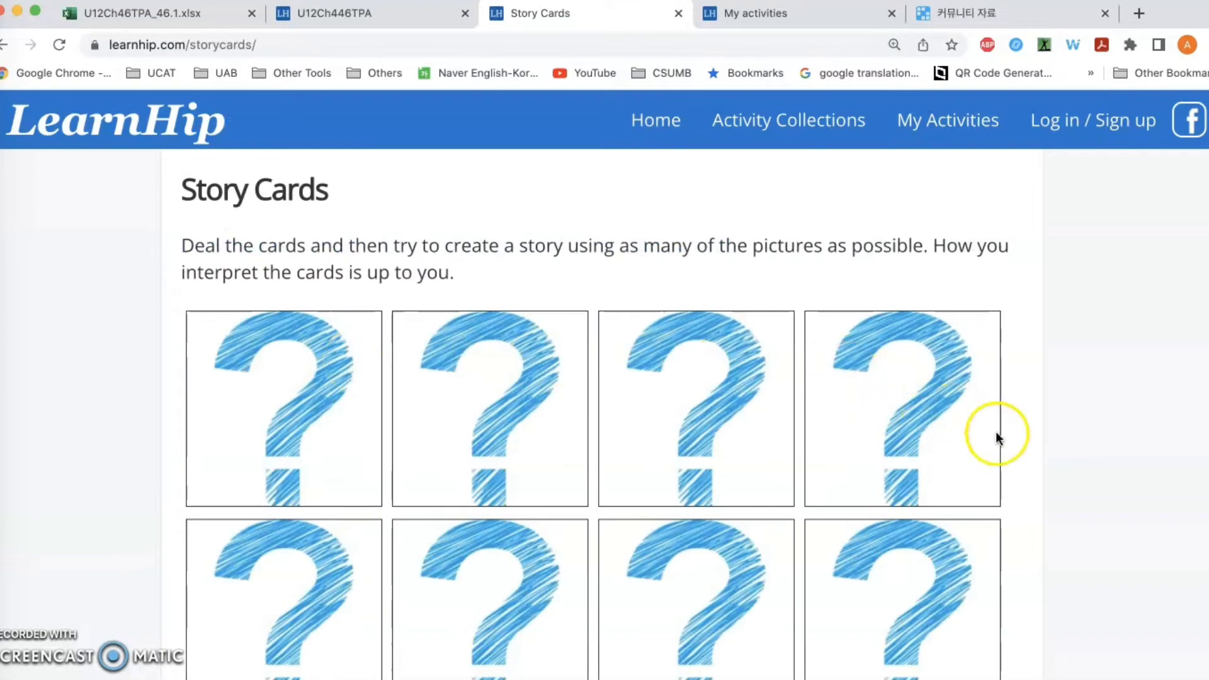
# Deal the eight story cards, look over the pictures and redeal several times for new story prompts.
pyautogui.scroll(-3, 1027, 441)
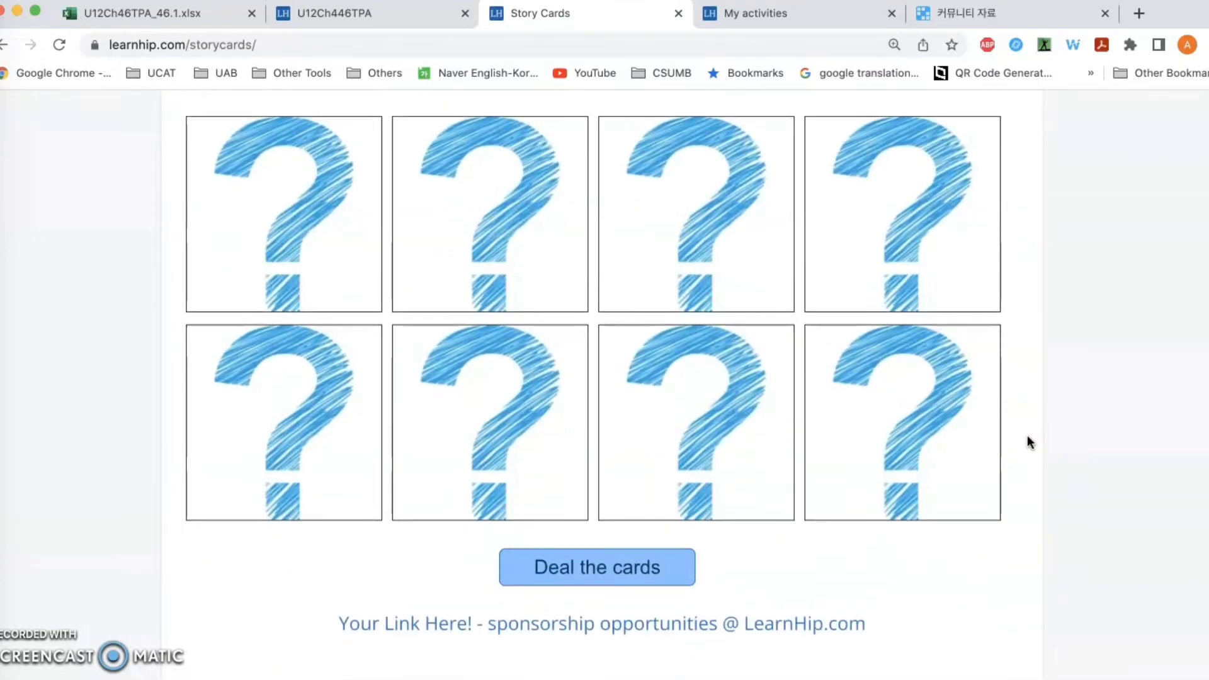
pyautogui.click(323, 269)
pyautogui.click(586, 567)
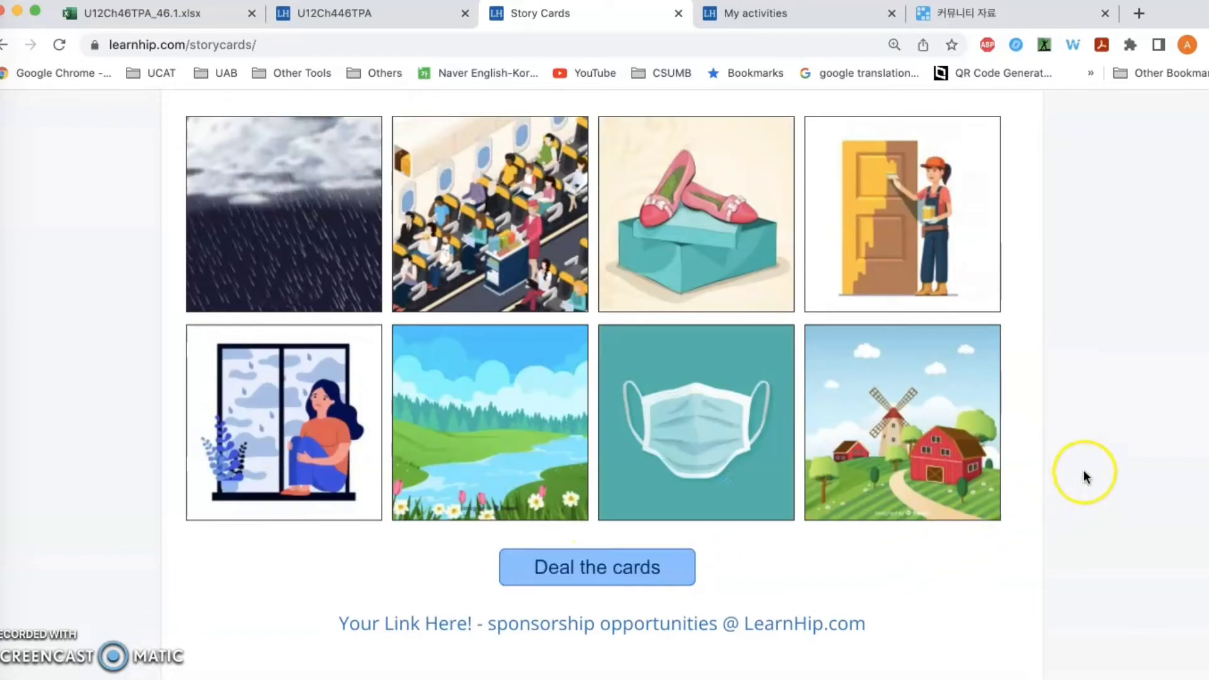
pyautogui.scroll(3, 1083, 469)
pyautogui.scroll(-1, 1083, 469)
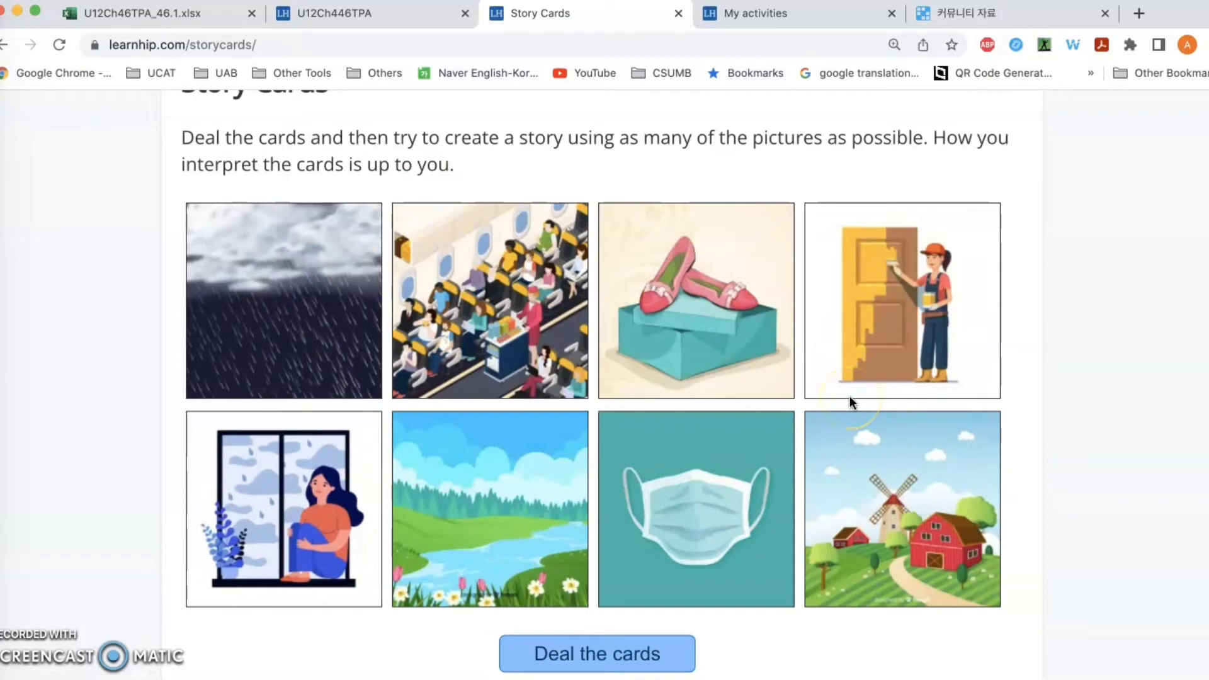
pyautogui.scroll(-3, 672, 512)
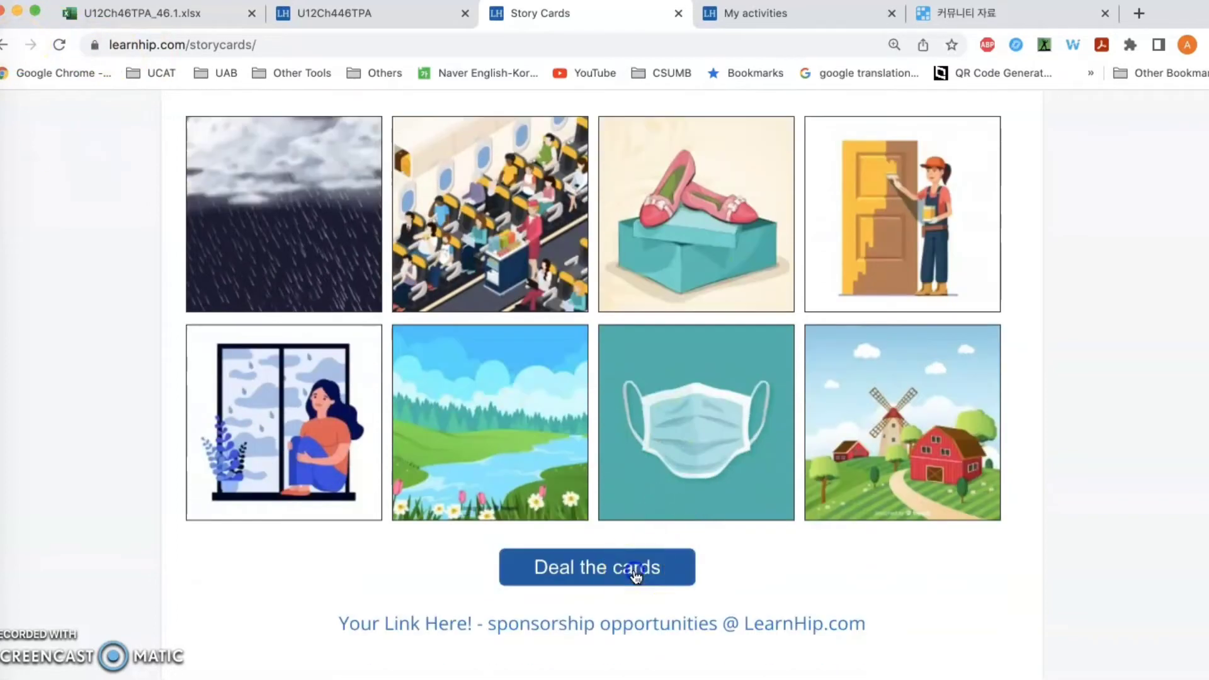
pyautogui.click(635, 573)
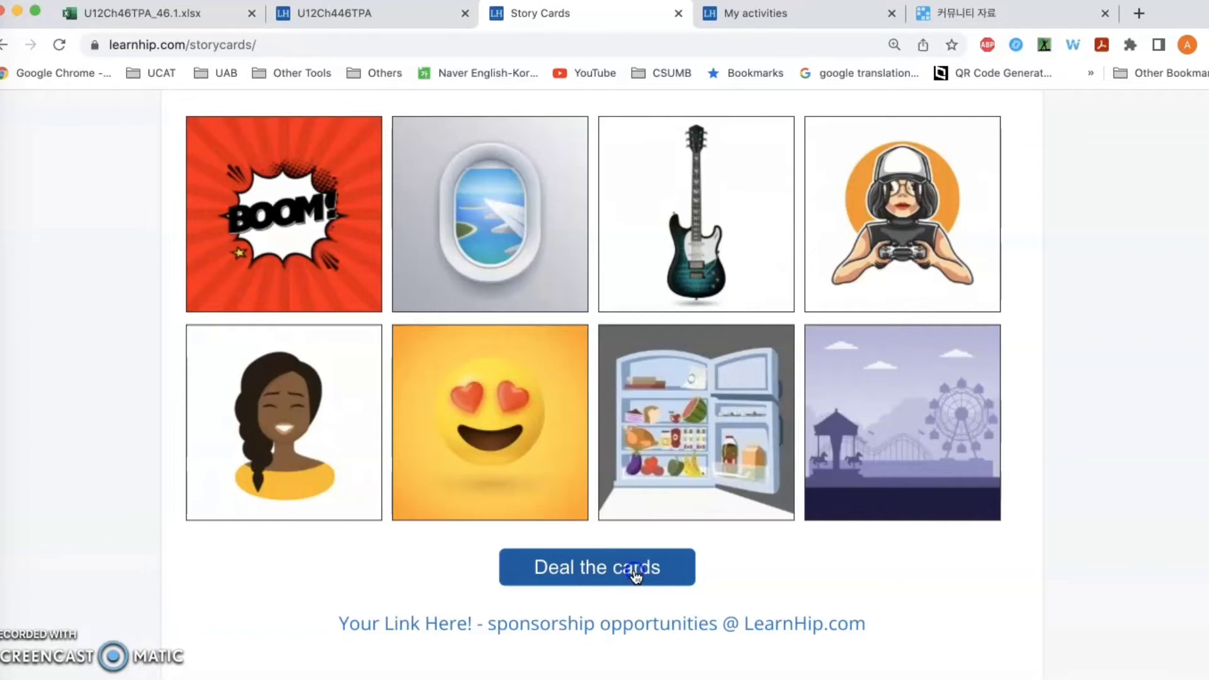
pyautogui.click(634, 573)
pyautogui.click(636, 574)
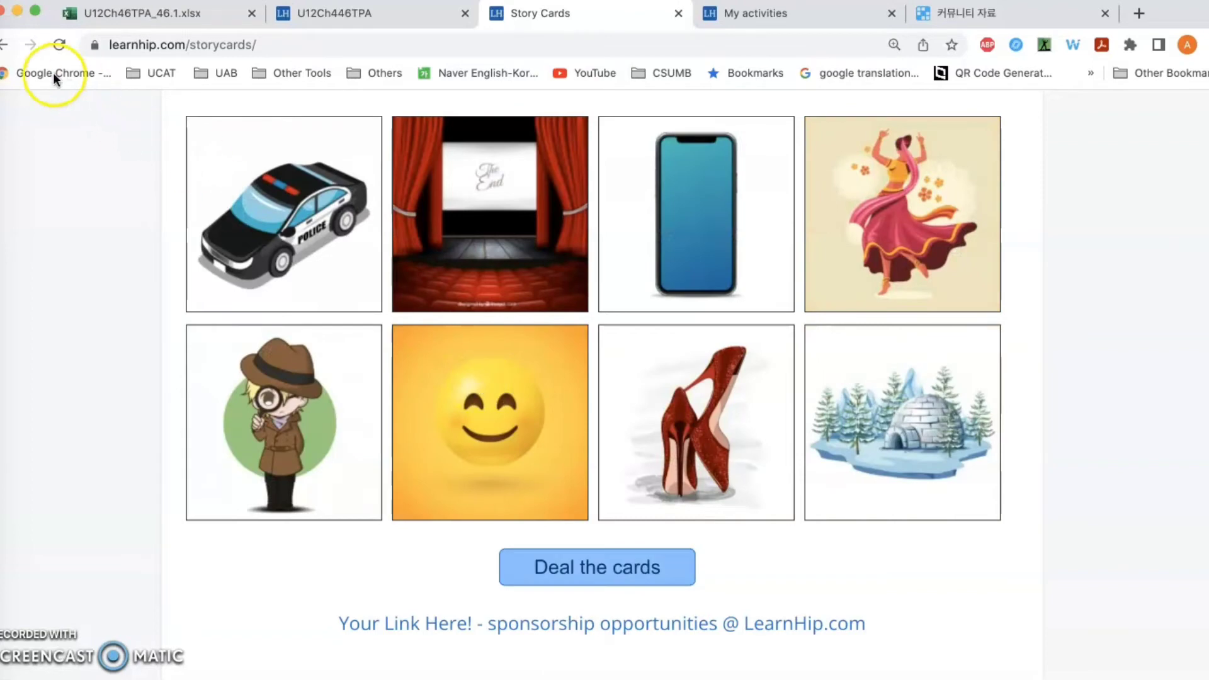
# Return to the home page's activity list and open the Present Perfect - What's Changed? set from Grammar & Vocabulary Photosets.
pyautogui.click(5, 45)
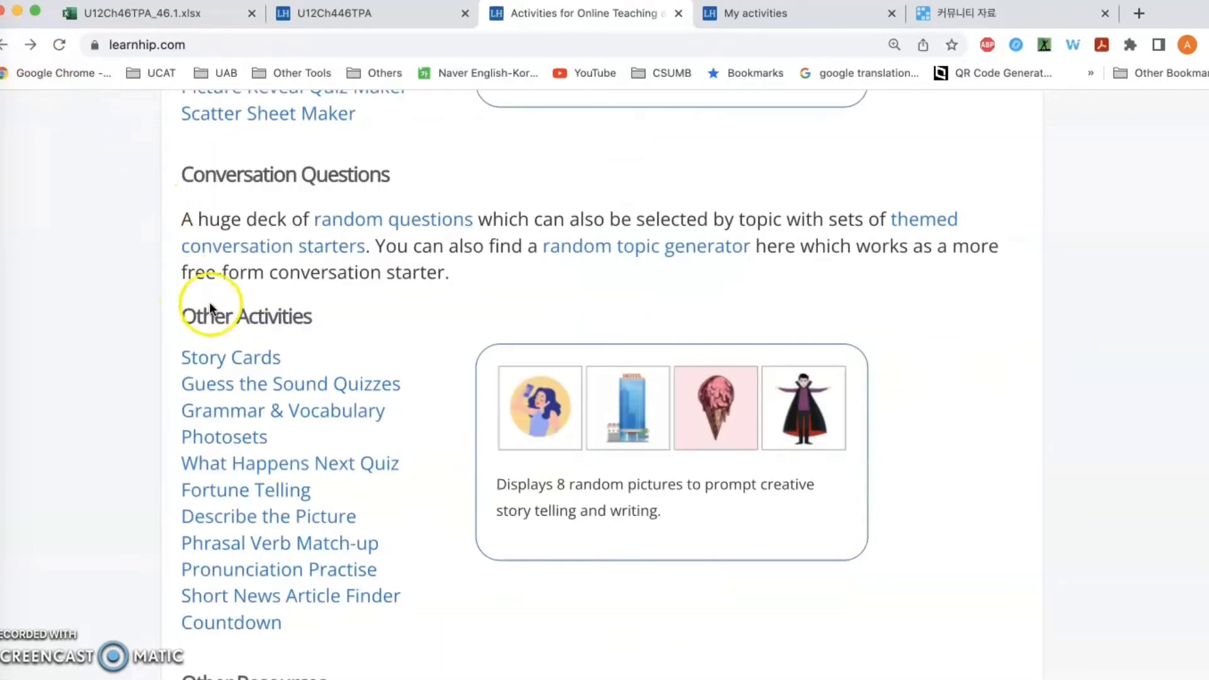
pyautogui.moveTo(243, 381)
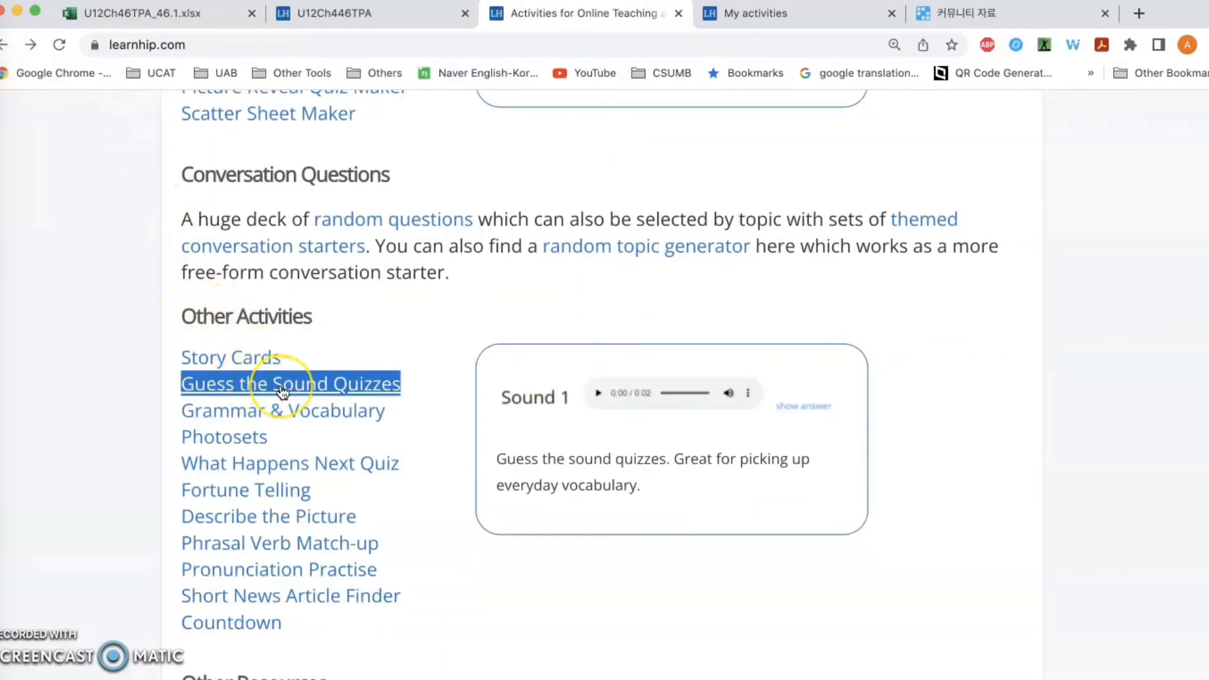
pyautogui.click(281, 417)
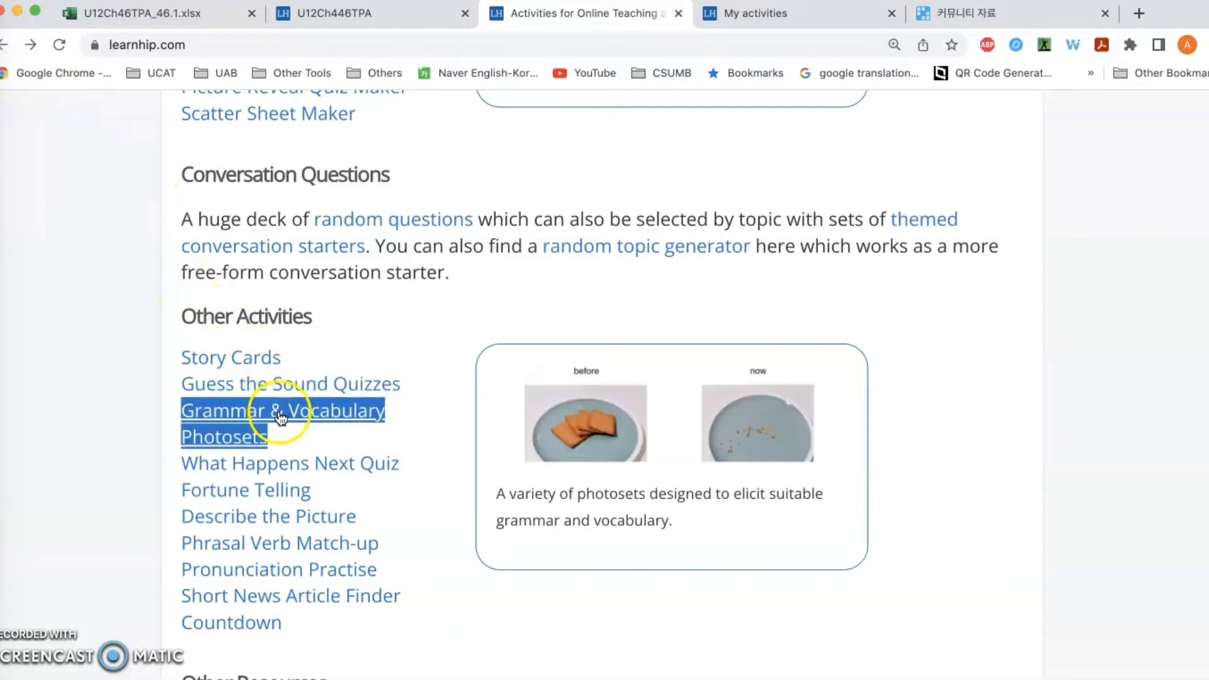
pyautogui.click(284, 416)
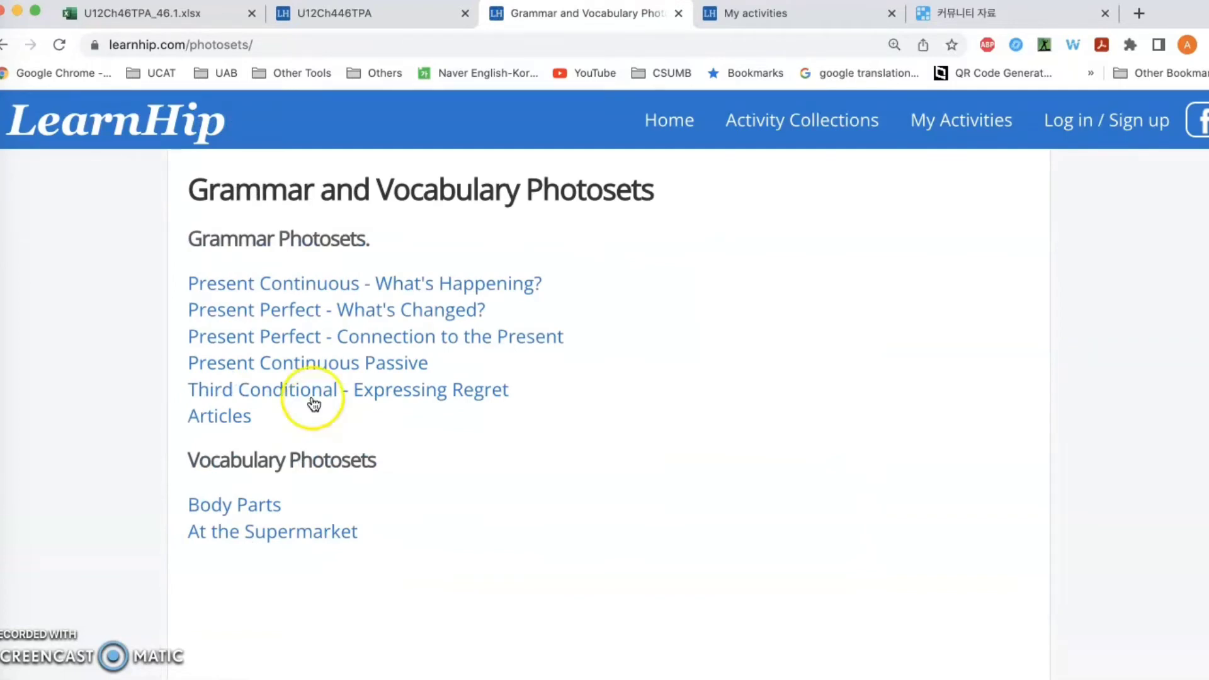
pyautogui.click(295, 311)
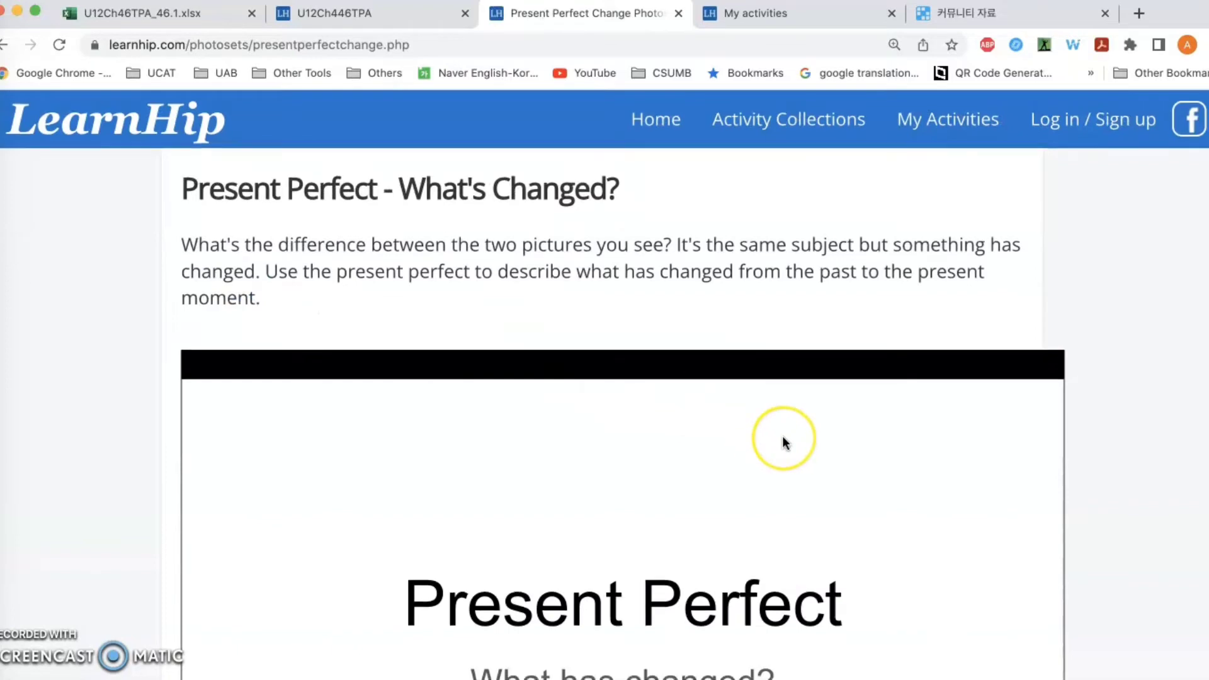
# Advance the Present Perfect slideshow to slide 2 and examine its before and now pictures.
pyautogui.scroll(-3, 782, 441)
pyautogui.scroll(-5, 782, 437)
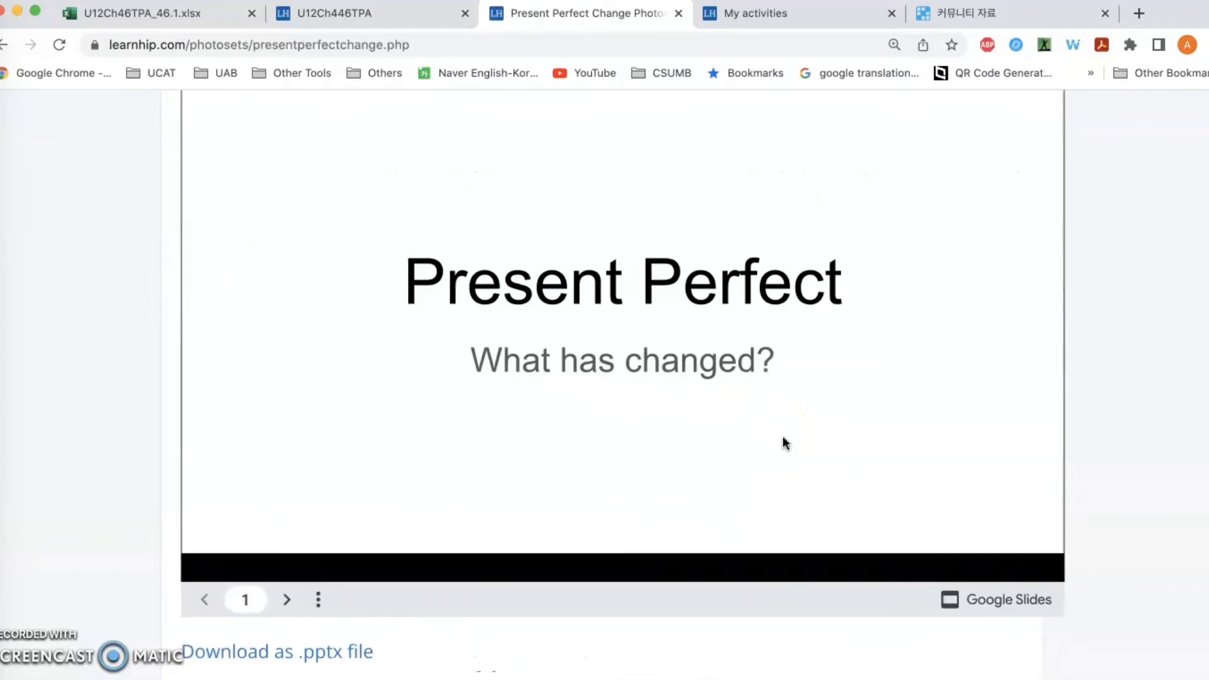
pyautogui.click(284, 599)
pyautogui.scroll(-3, 595, 466)
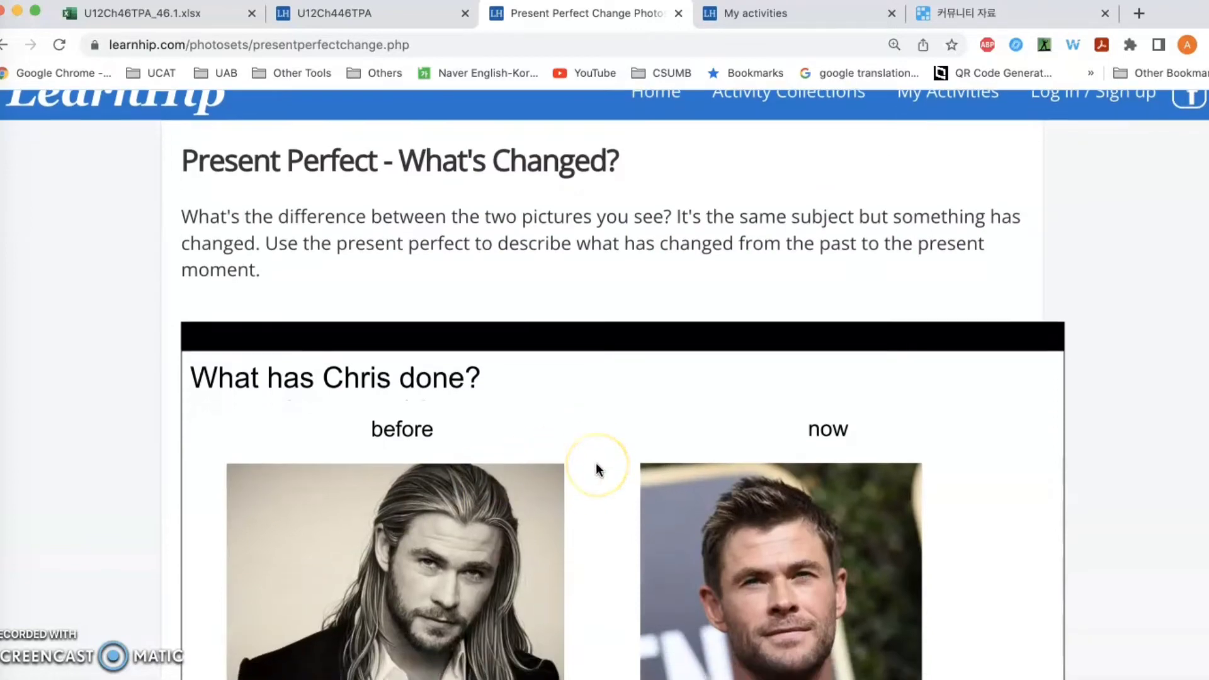
pyautogui.scroll(-1, 596, 466)
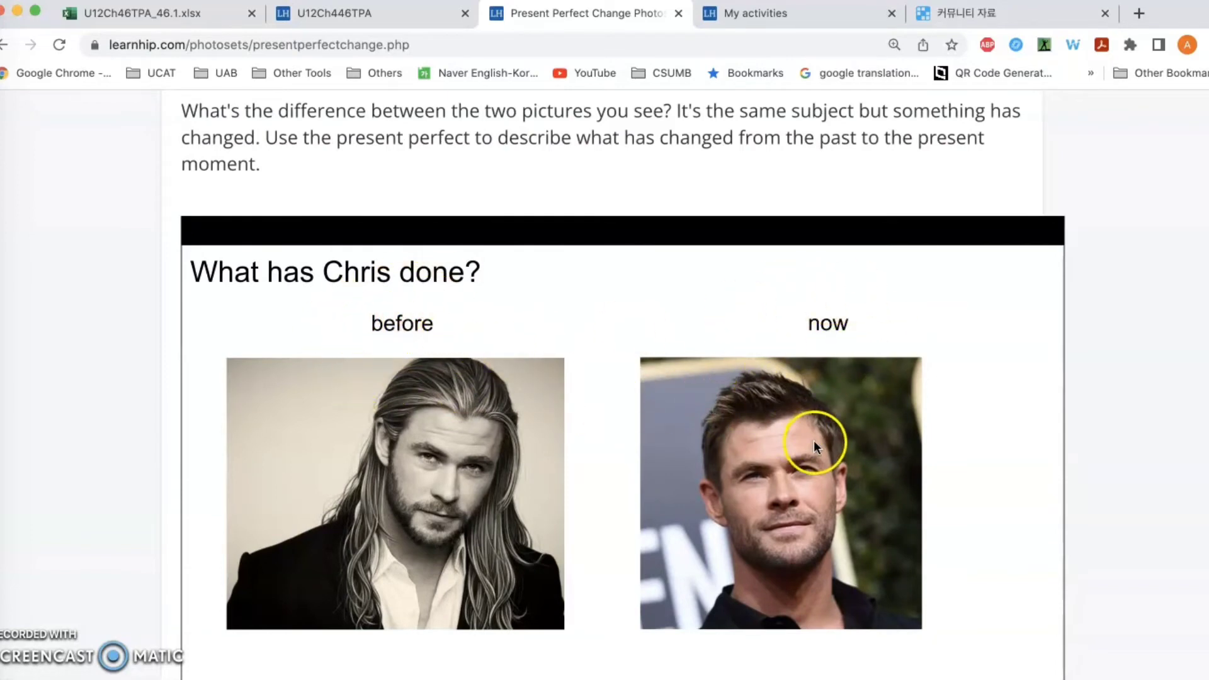
pyautogui.scroll(-2, 813, 443)
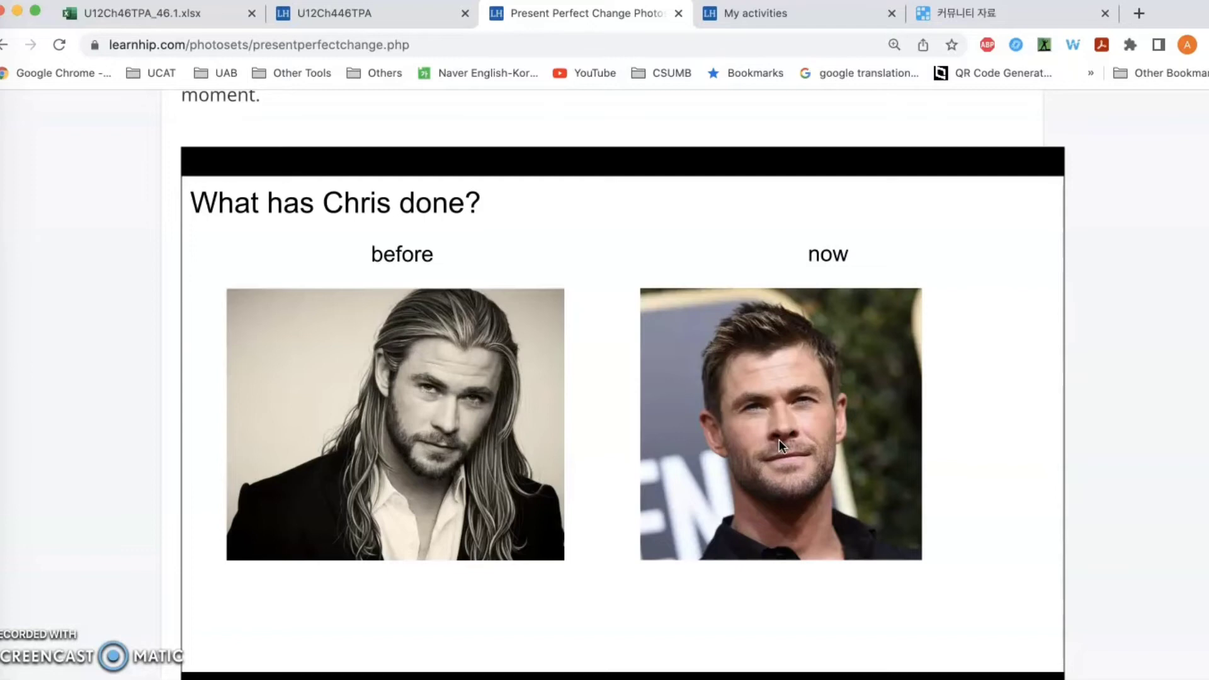
pyautogui.scroll(-2, 779, 440)
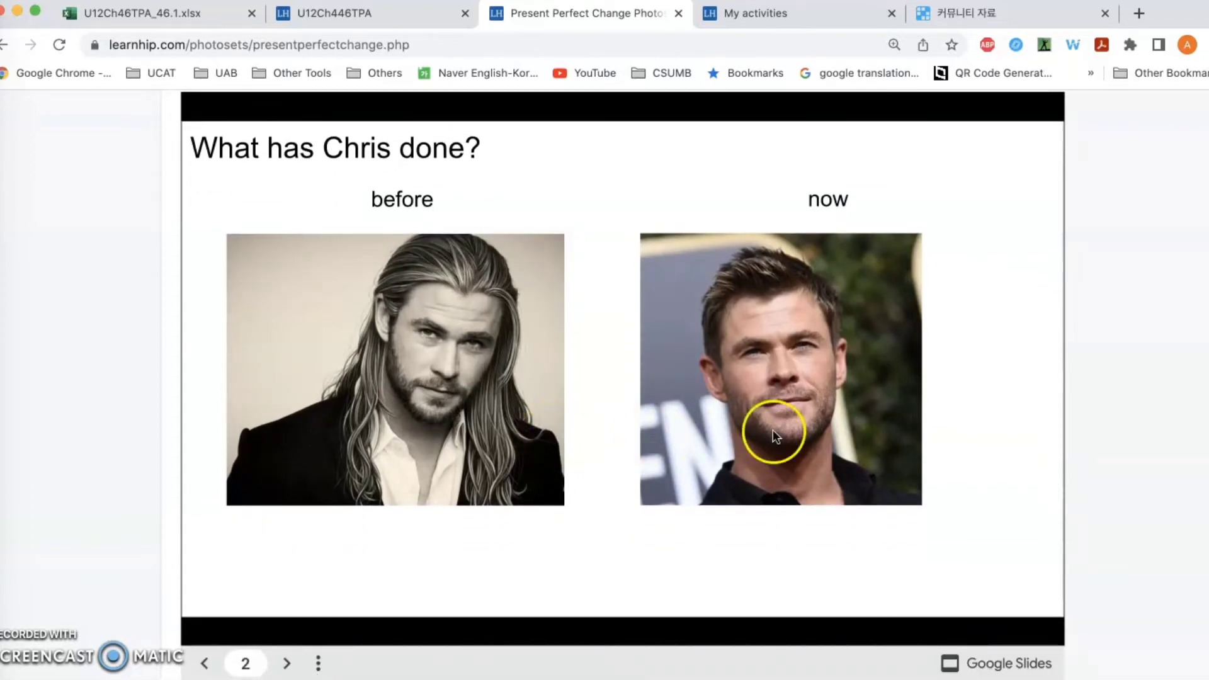
pyautogui.scroll(-2, 824, 429)
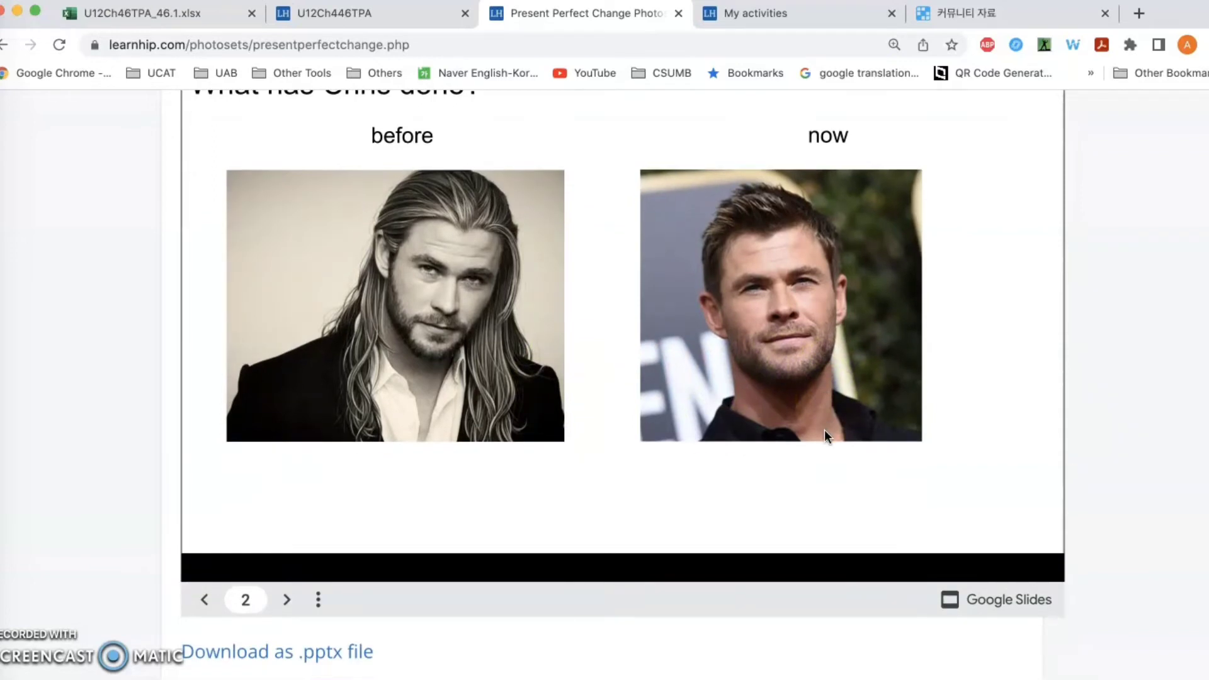
# Finish viewing the haircut slide, return to the home page and open What Happens Next Quiz from the Other Activities list.
pyautogui.scroll(5, 290, 607)
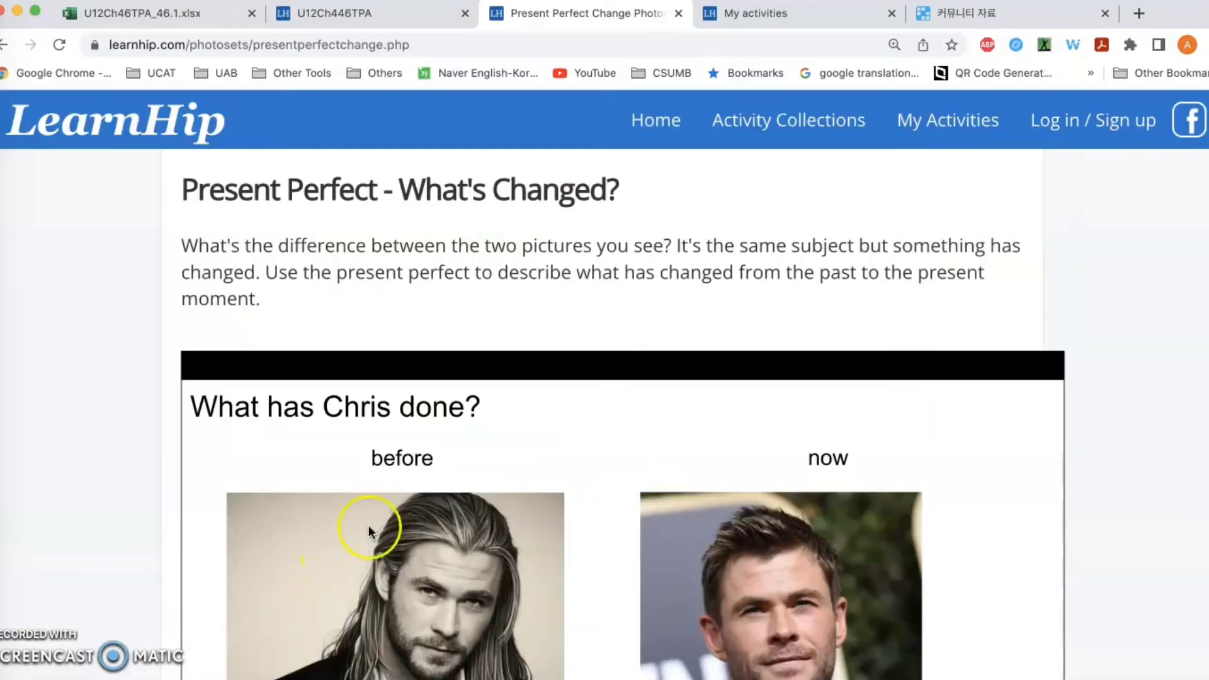
pyautogui.scroll(-4, 505, 477)
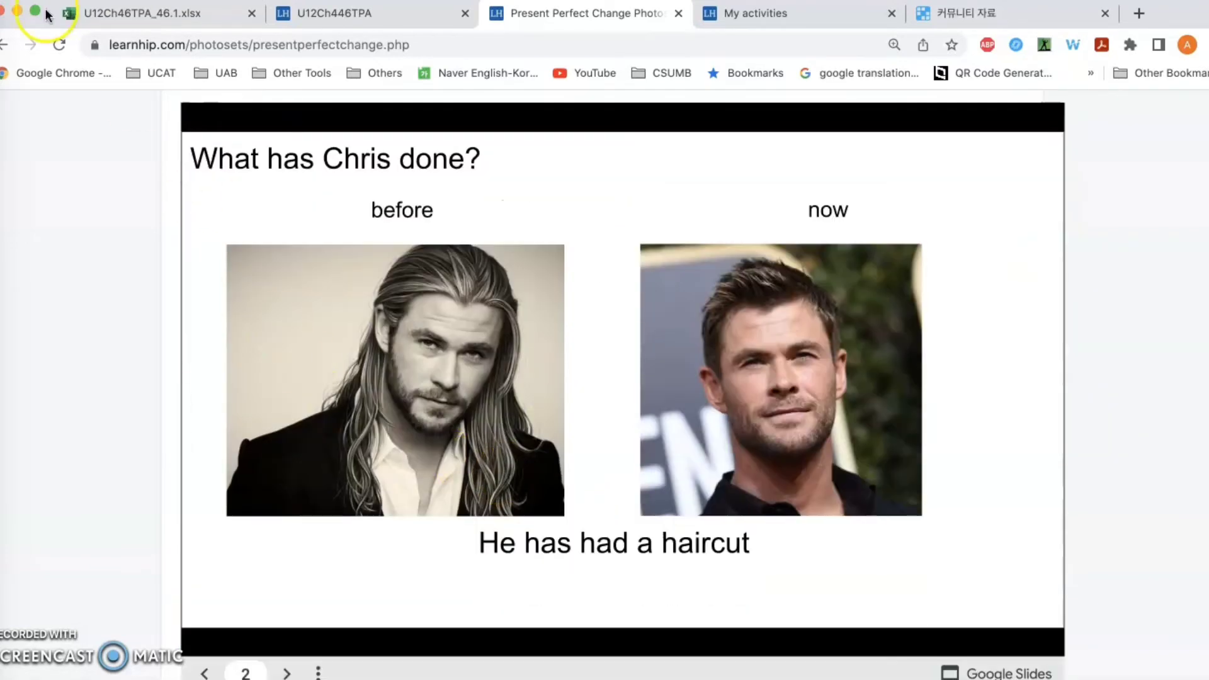
pyautogui.click(6, 46)
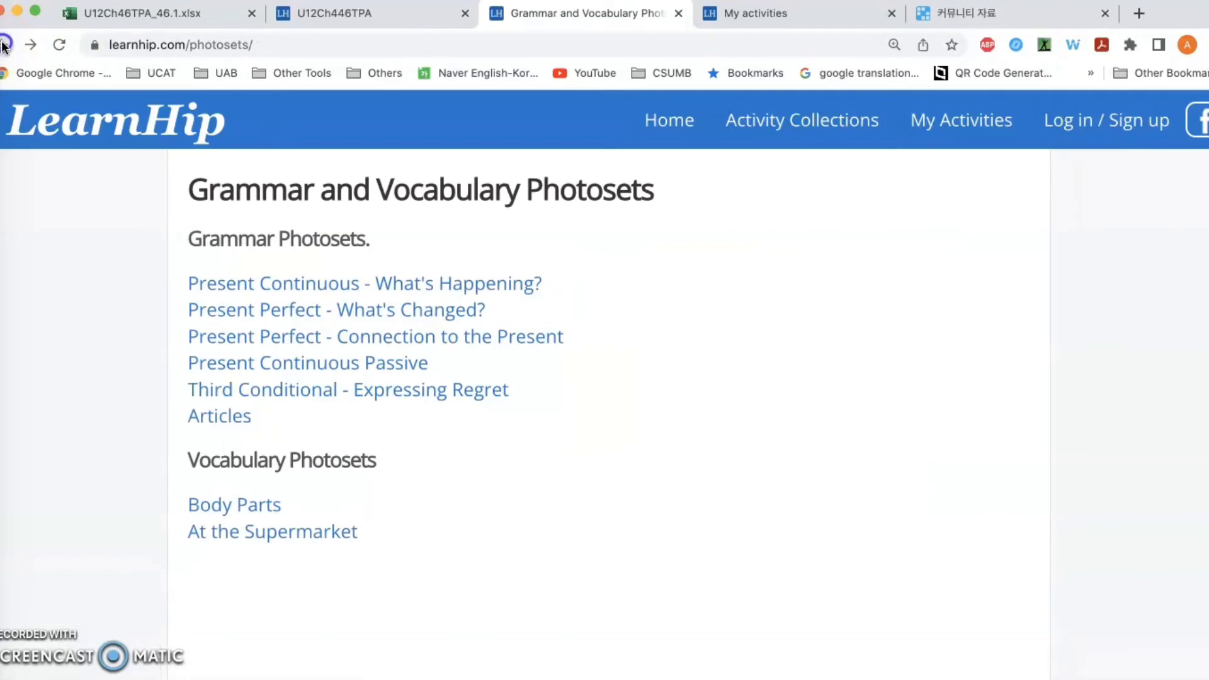
pyautogui.click(5, 46)
pyautogui.click(255, 436)
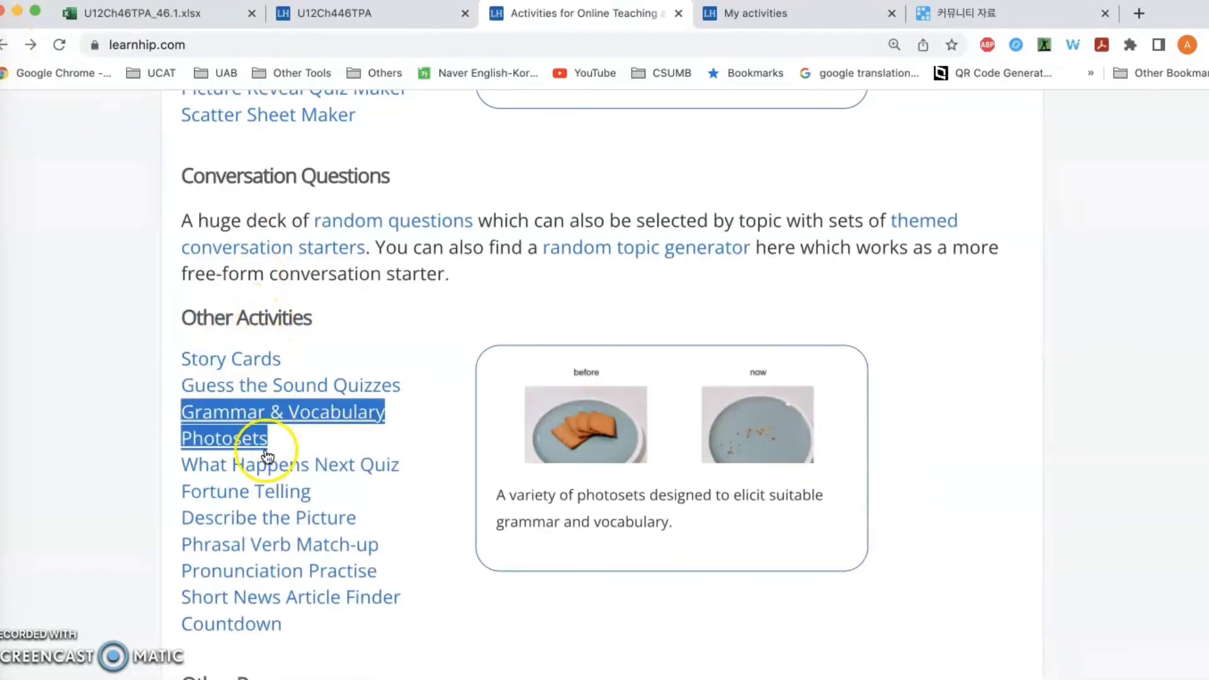
pyautogui.click(268, 469)
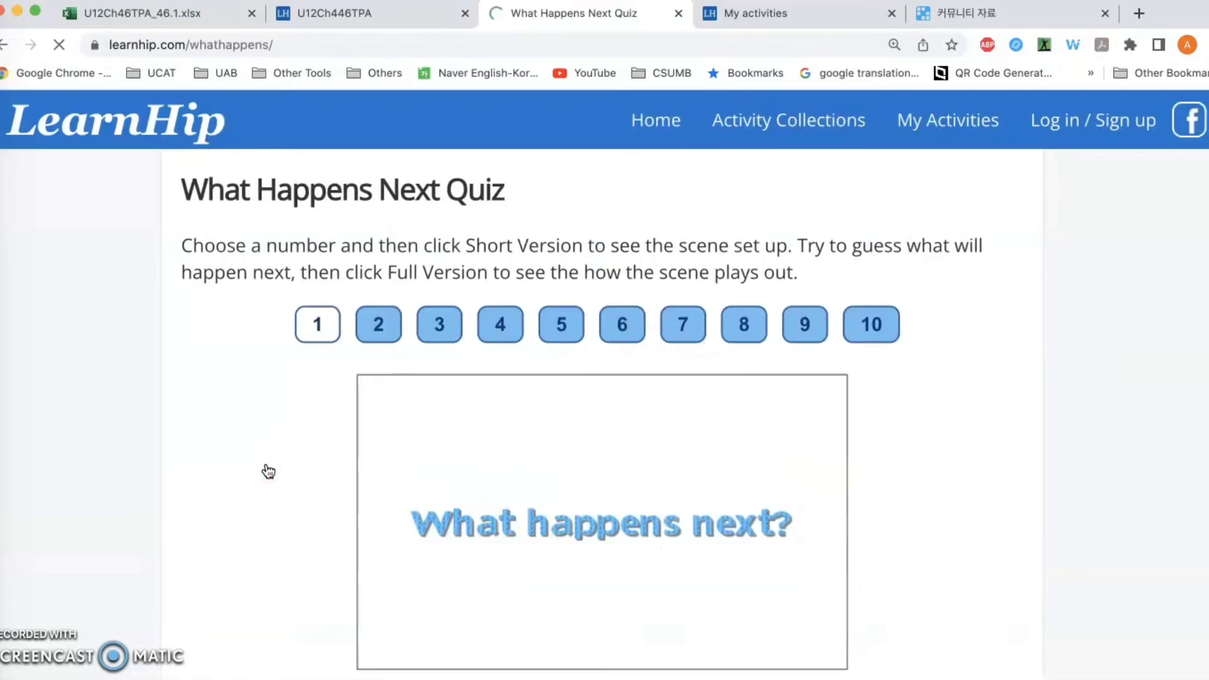
# Play the short version of scene 1, switch to scene 2, and return to scene 1 to replay its short version.
pyautogui.scroll(-1, 750, 453)
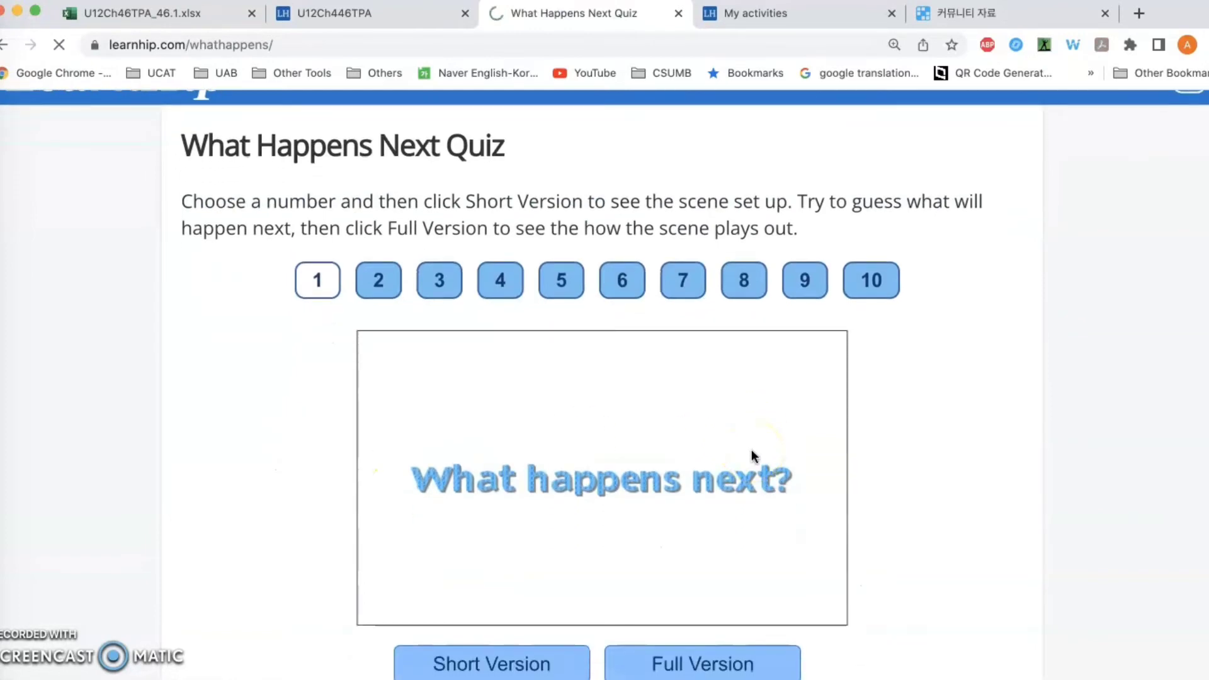
pyautogui.click(547, 665)
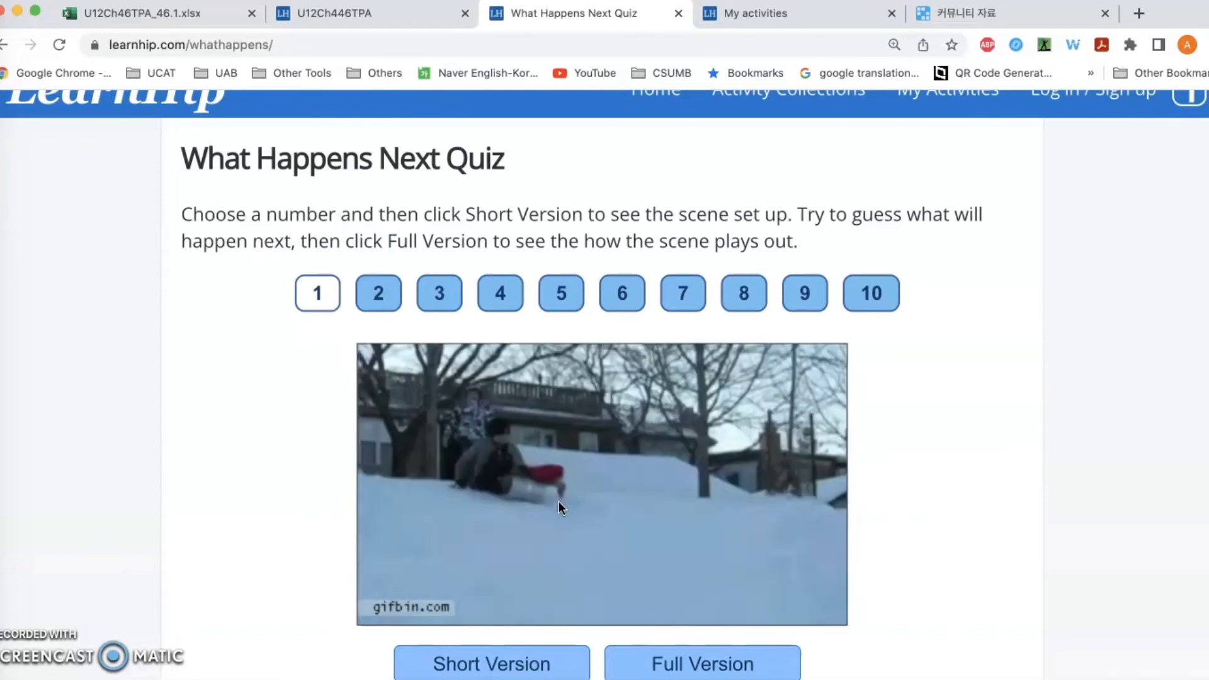
pyautogui.click(379, 297)
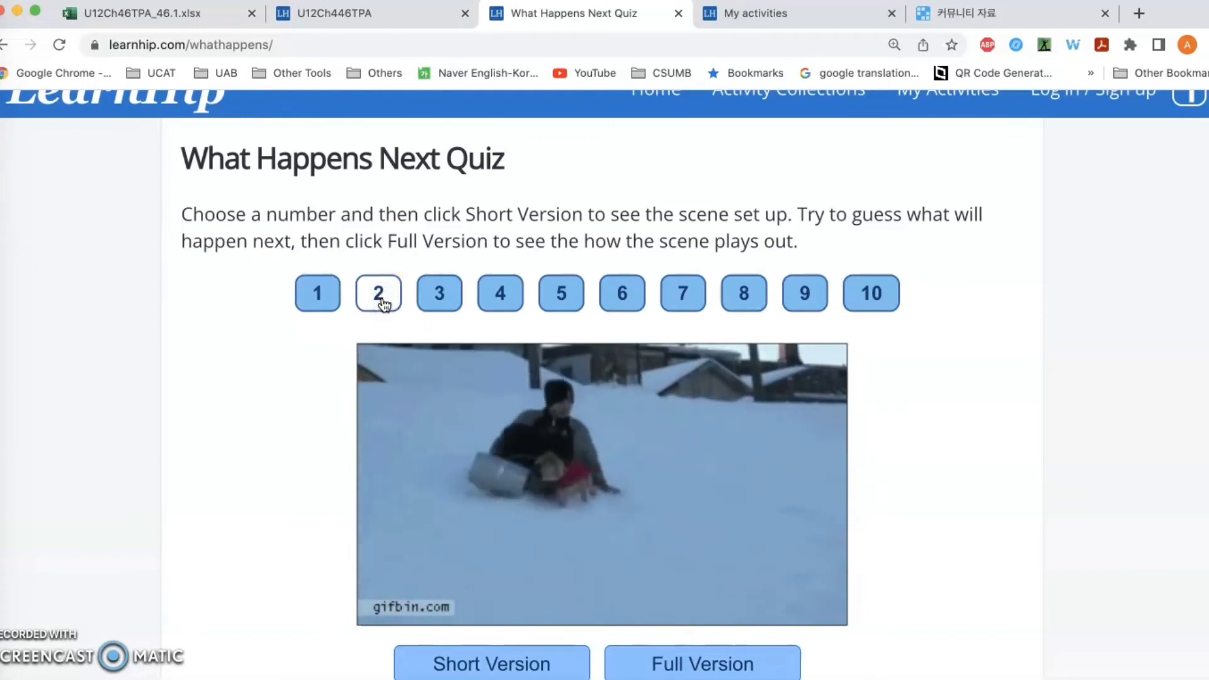
pyautogui.scroll(-1, 378, 296)
pyautogui.click(318, 249)
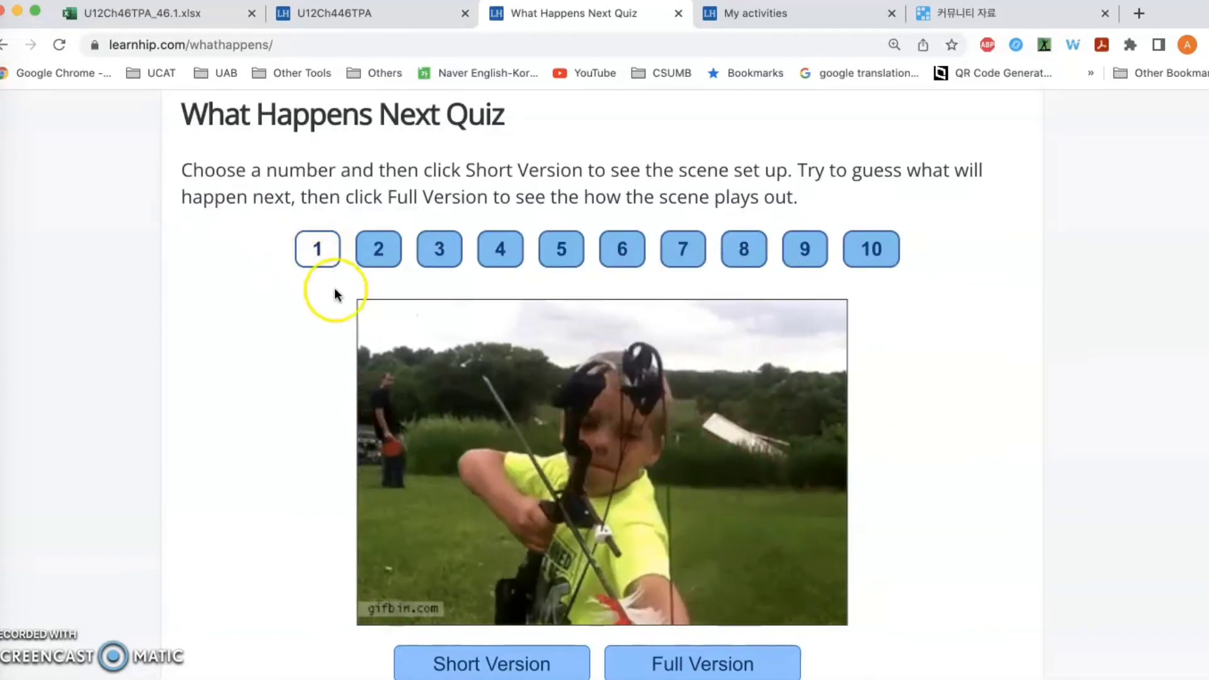
pyautogui.click(491, 666)
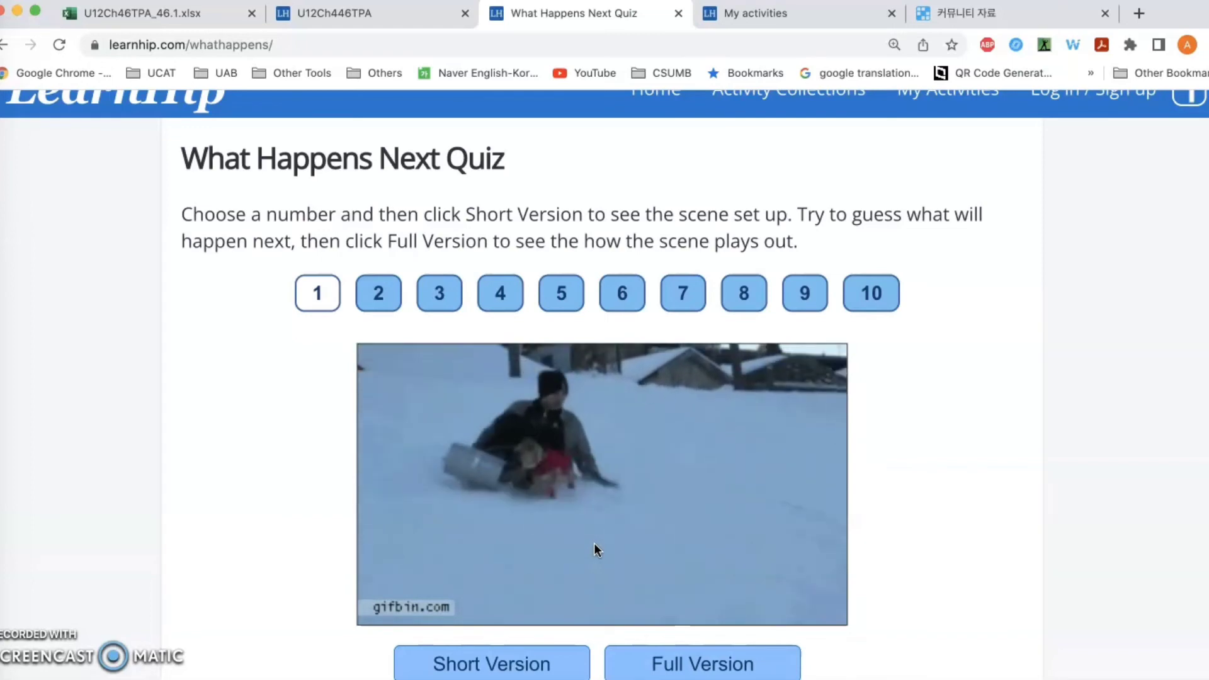
# Watch the short version of scene 2, and play scene 3 through to its full version.
pyautogui.click(384, 299)
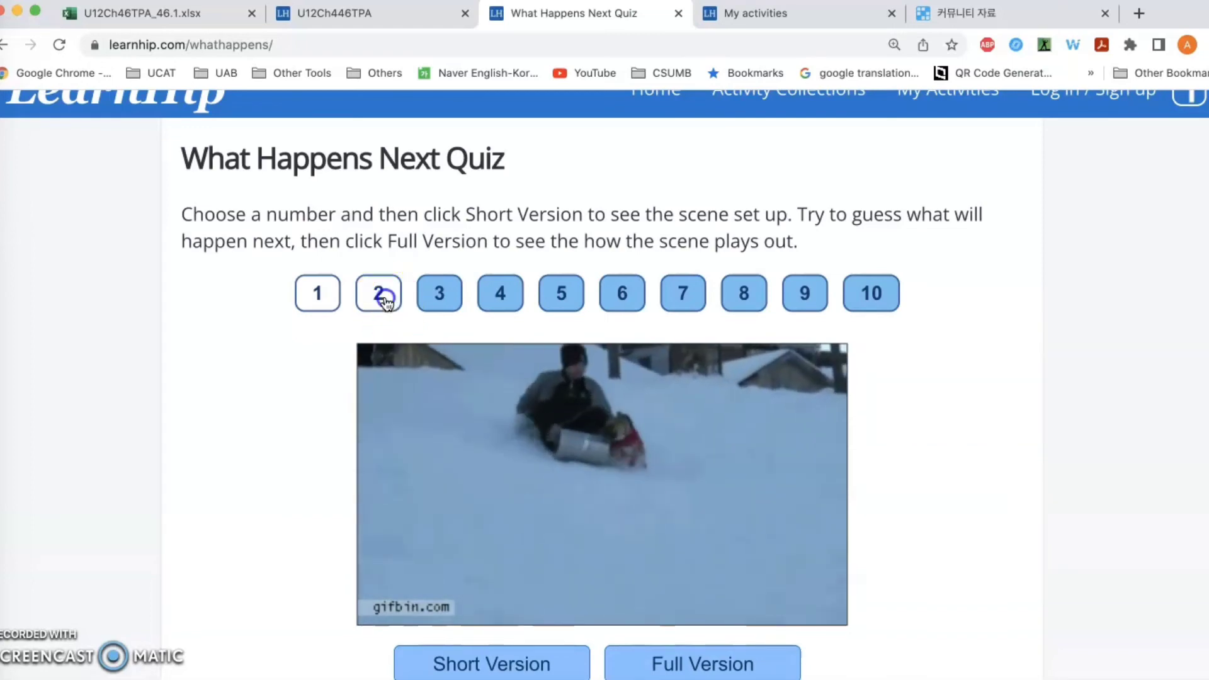
pyautogui.click(514, 658)
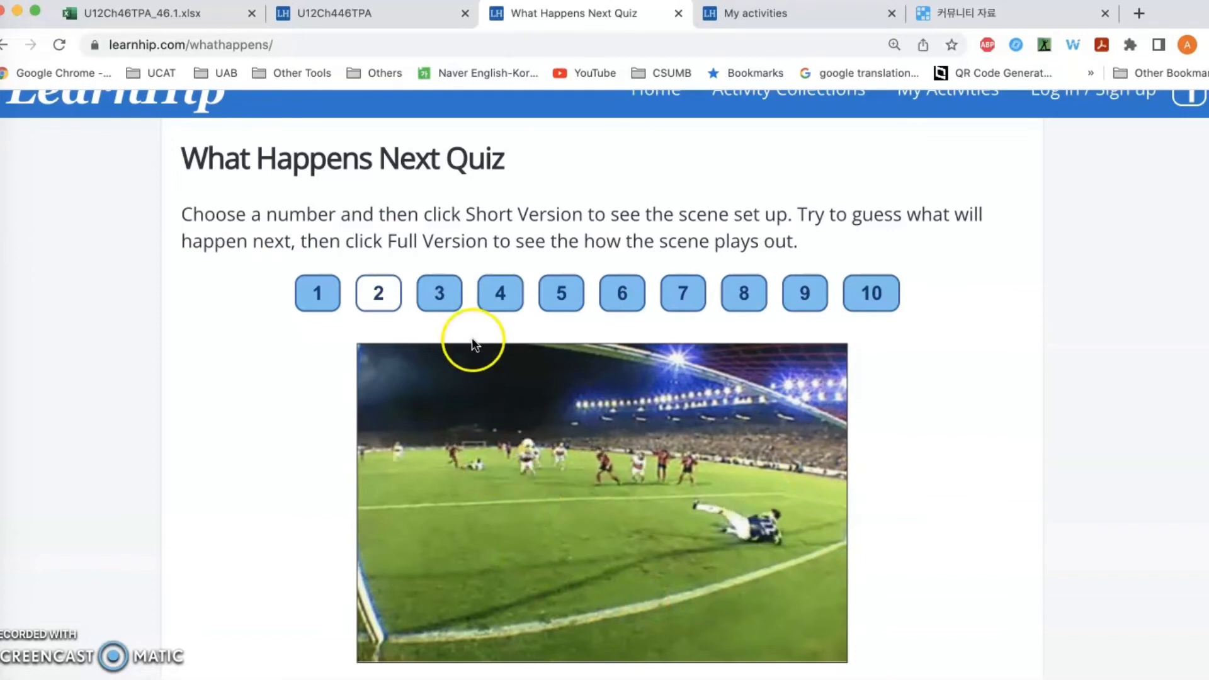
pyautogui.click(444, 301)
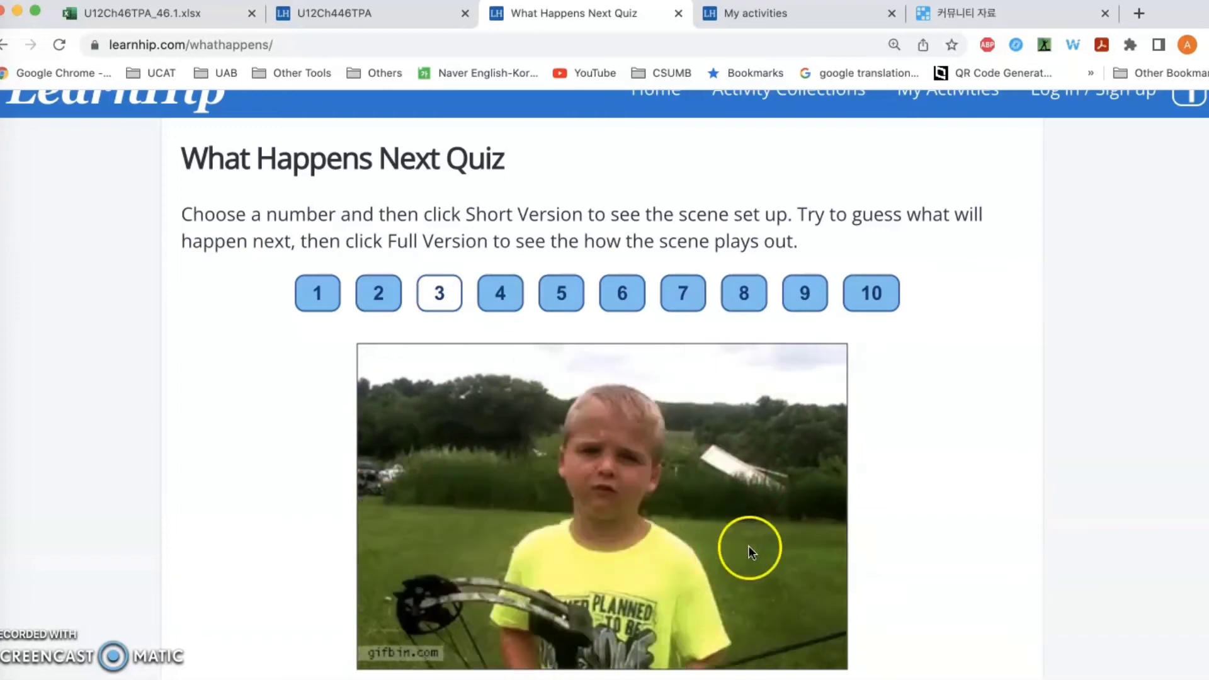
pyautogui.scroll(-2, 881, 535)
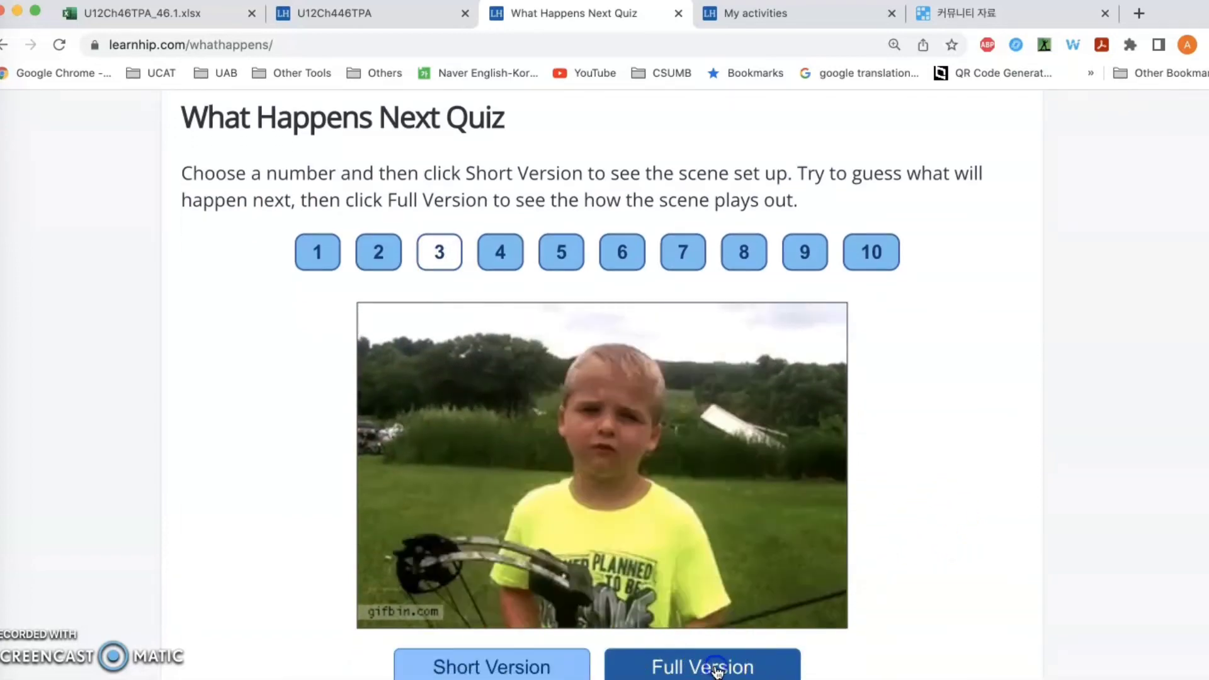
pyautogui.click(729, 671)
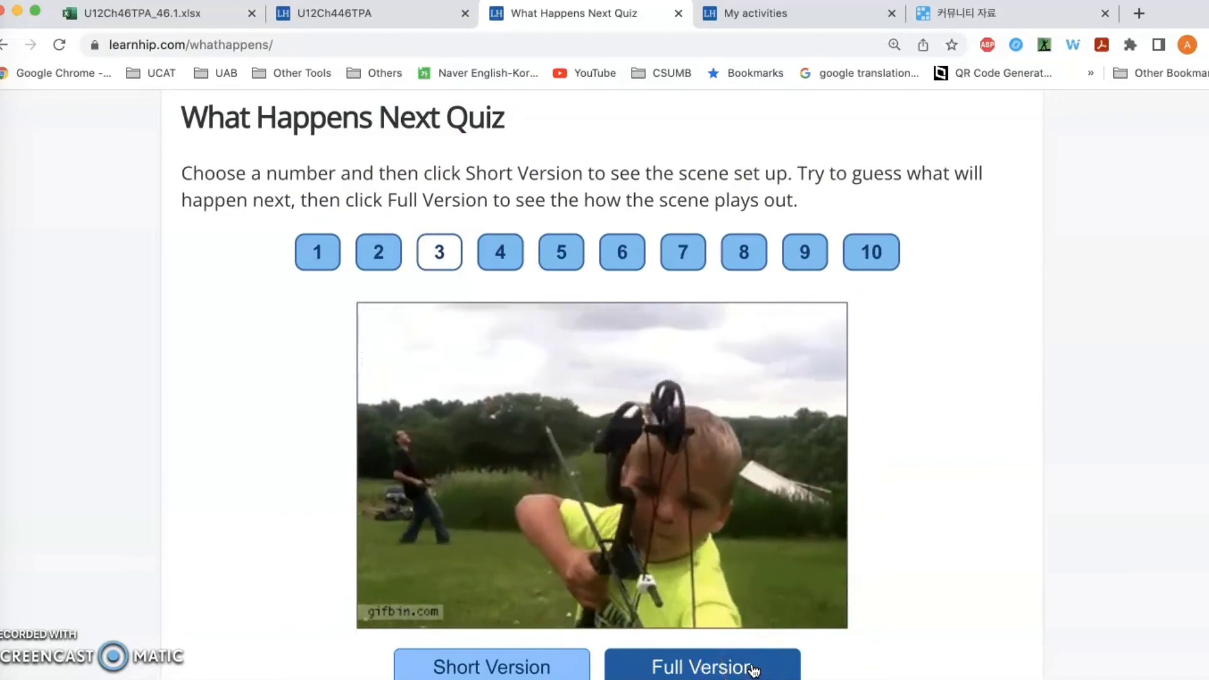
pyautogui.click(743, 657)
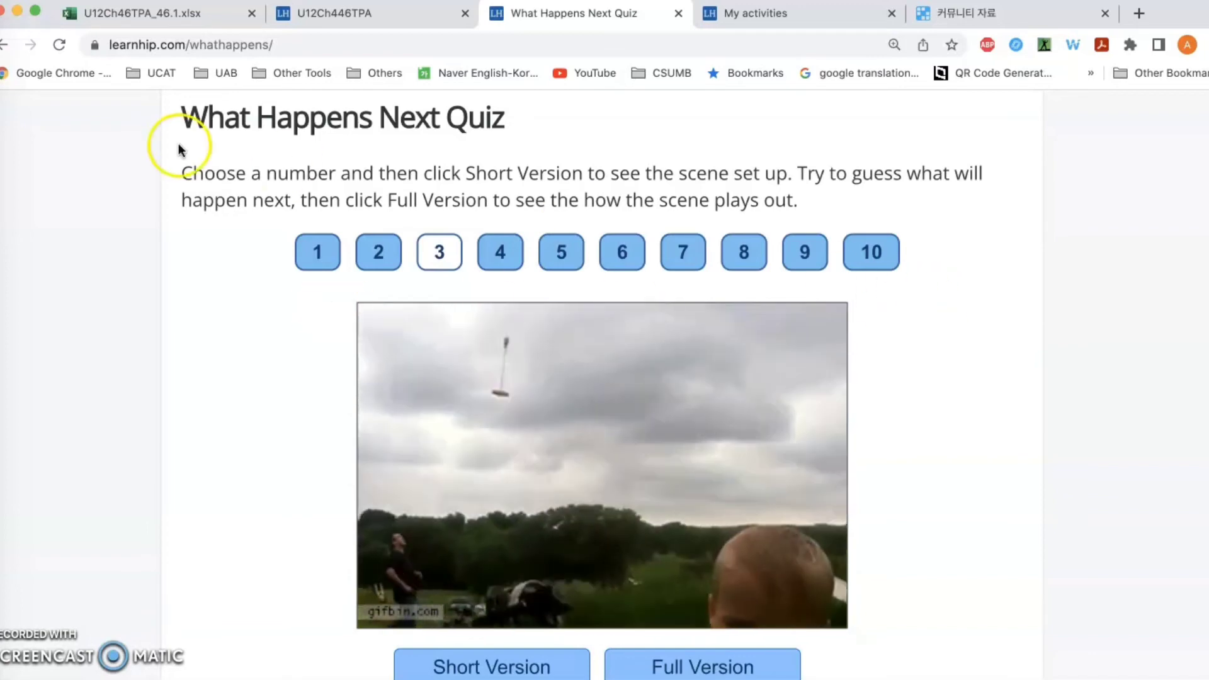
# Open Fortune Telling from the home page's activity list, cast a rune and add further runes beside it.
pyautogui.click(3, 45)
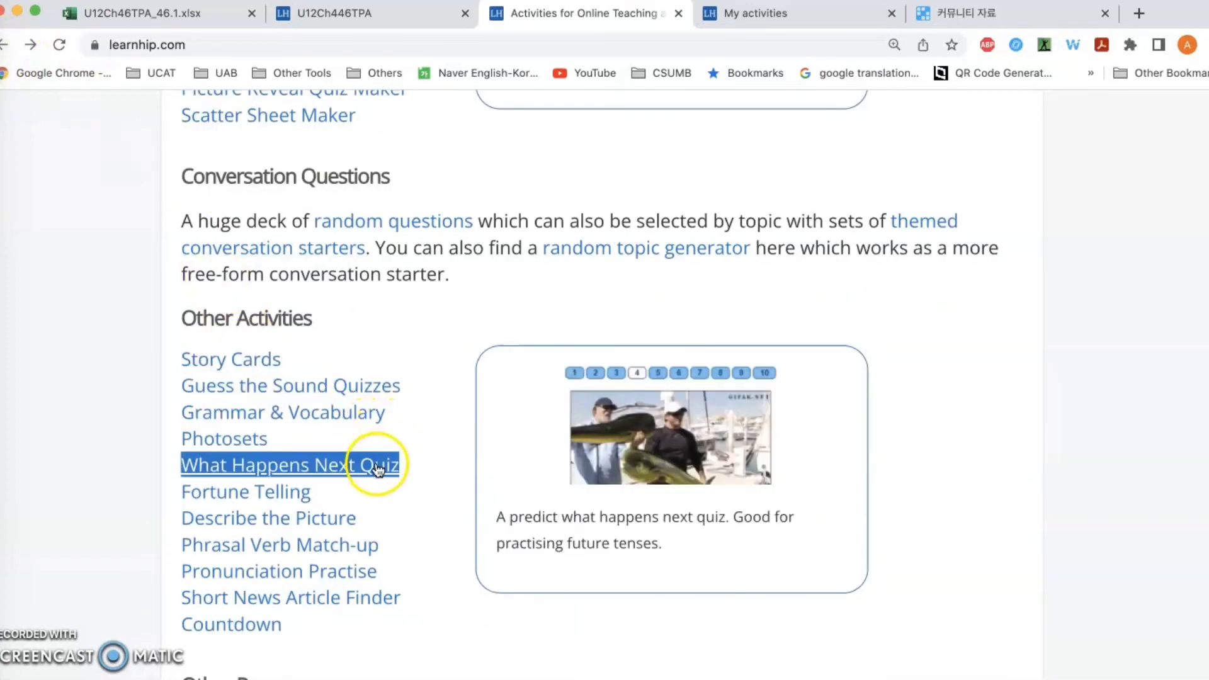
pyautogui.click(296, 496)
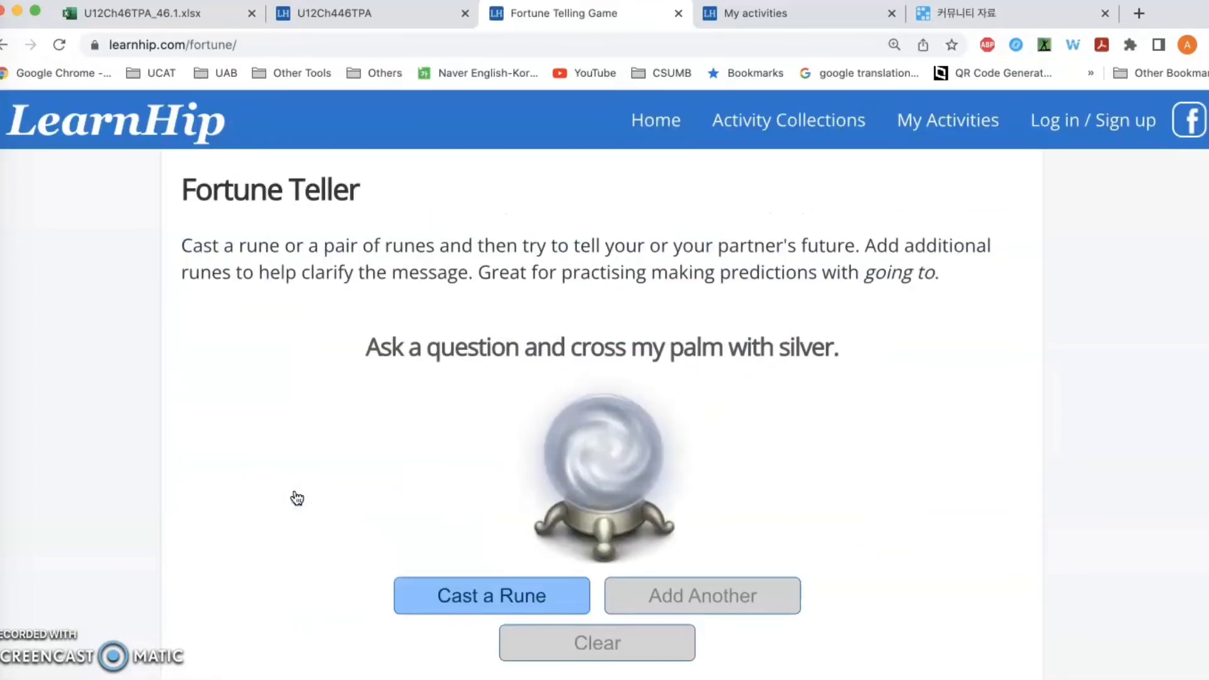
pyautogui.scroll(-2, 358, 386)
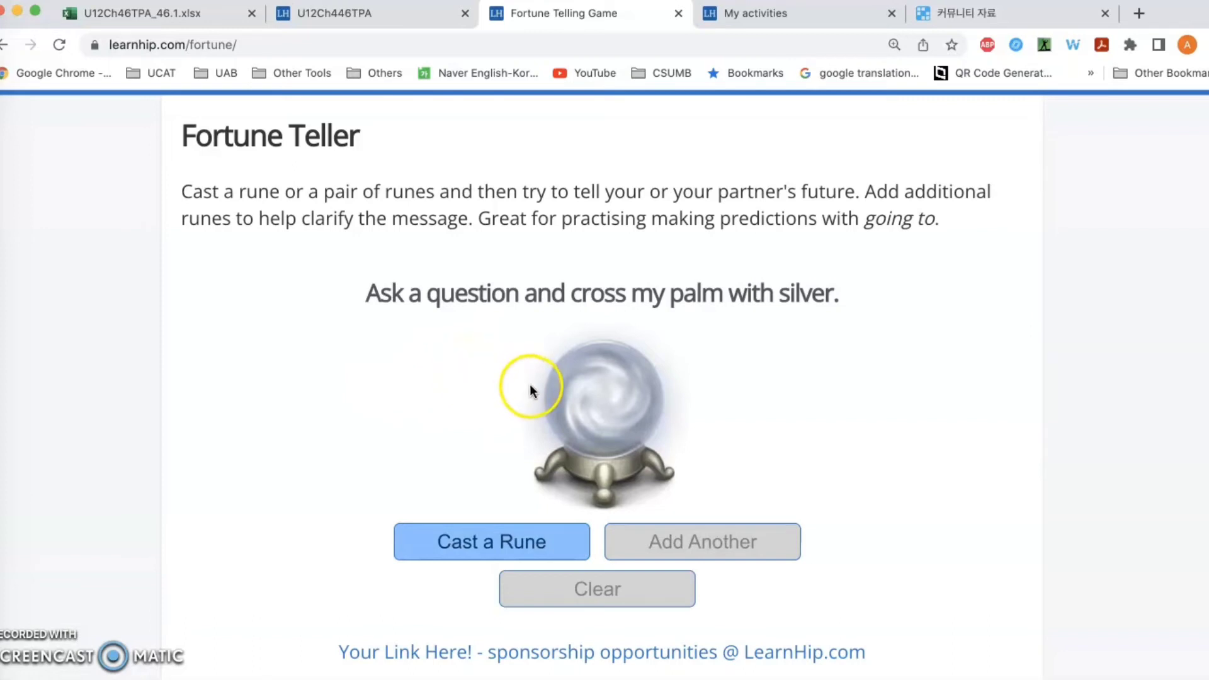
pyautogui.click(536, 542)
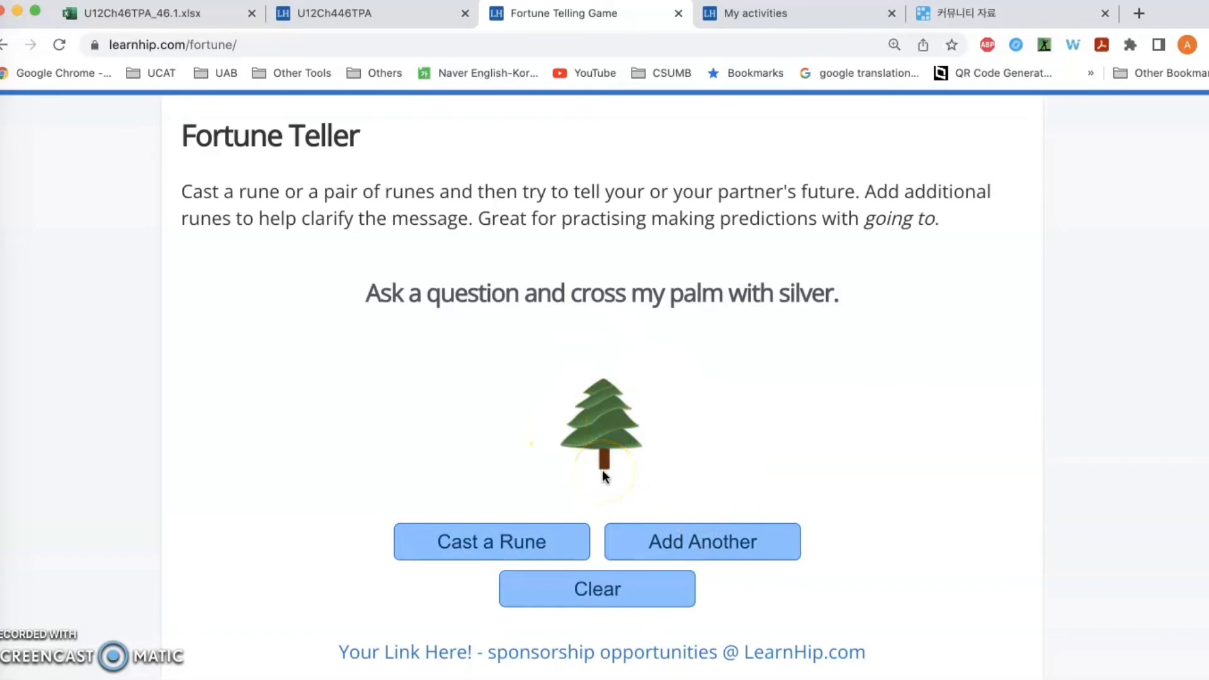
pyautogui.click(748, 539)
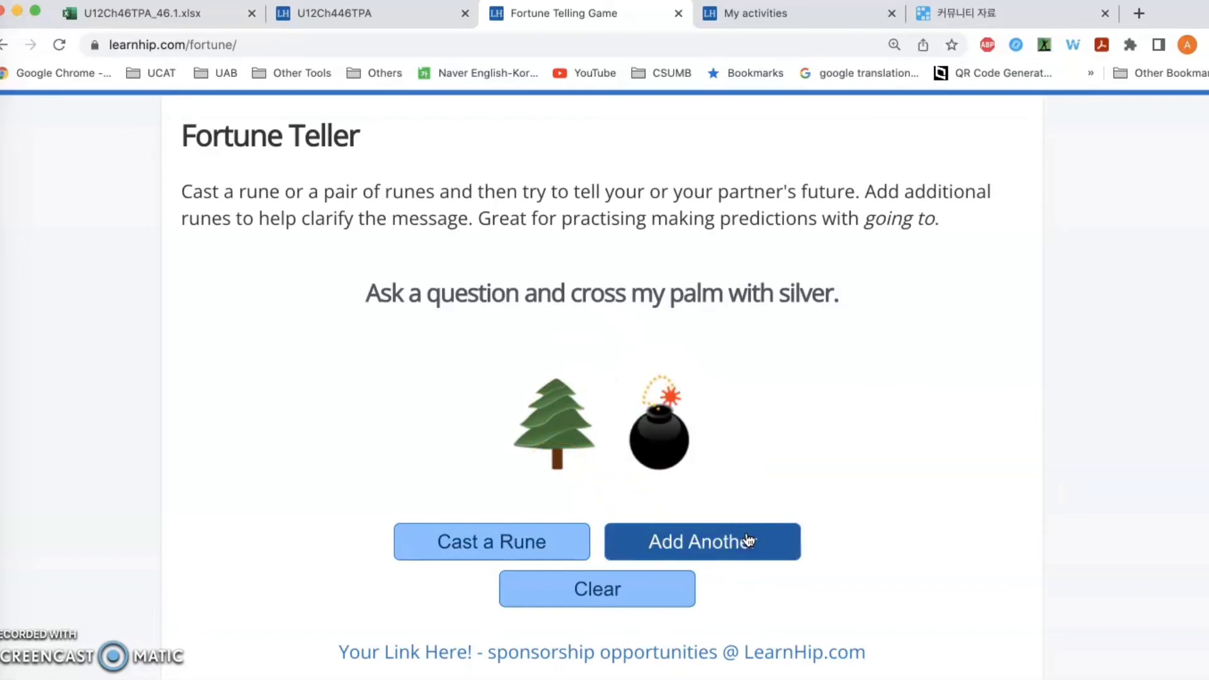
pyautogui.click(748, 539)
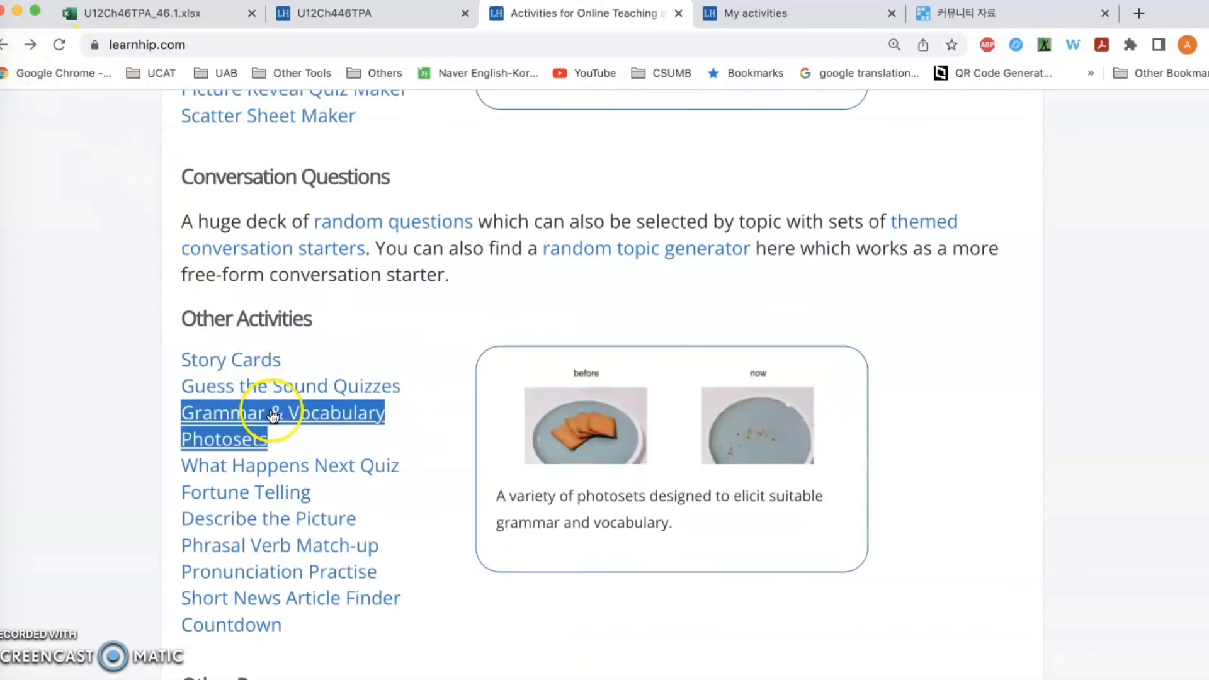
# Open Describe the Picture from the home page's activity list, start a round and look over the picture during the thinking time.
pyautogui.click(276, 518)
pyautogui.scroll(-4, 952, 398)
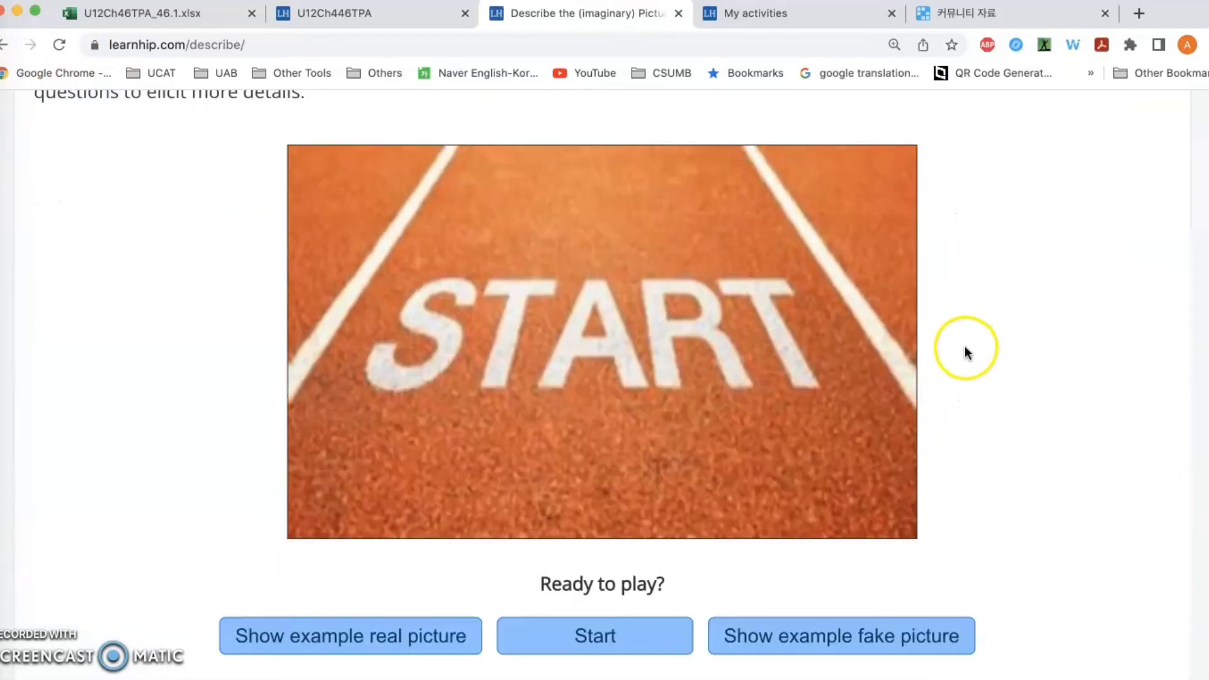
pyautogui.click(596, 636)
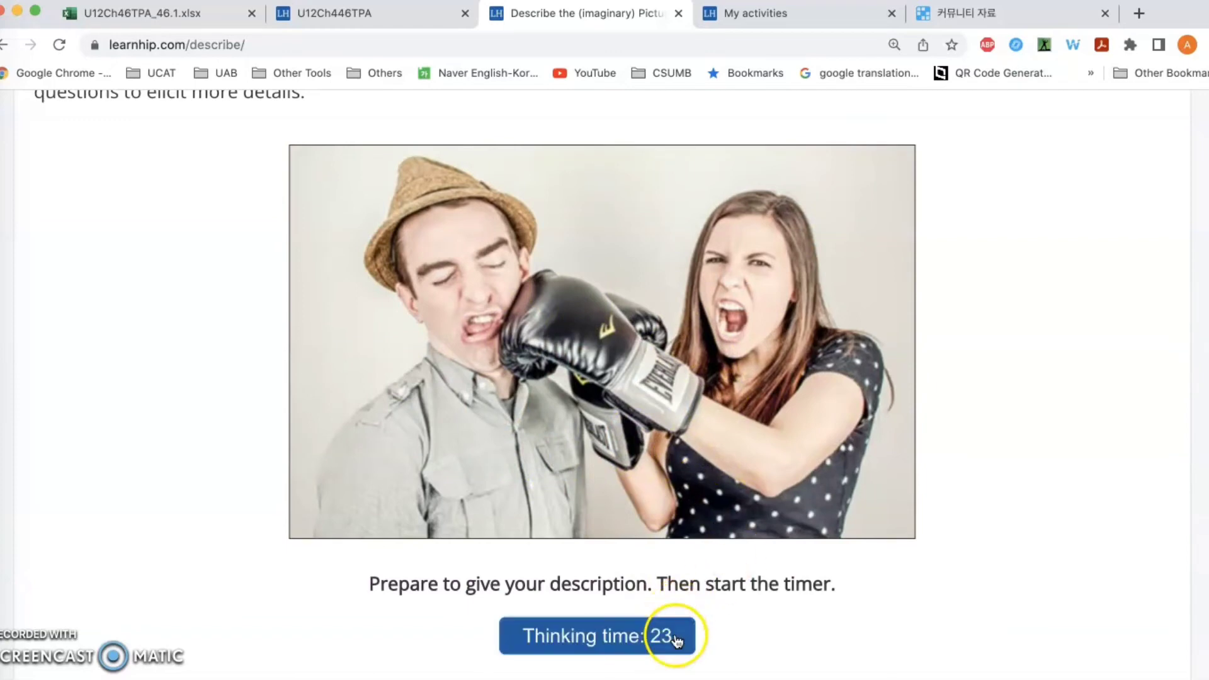
pyautogui.scroll(-1, 712, 639)
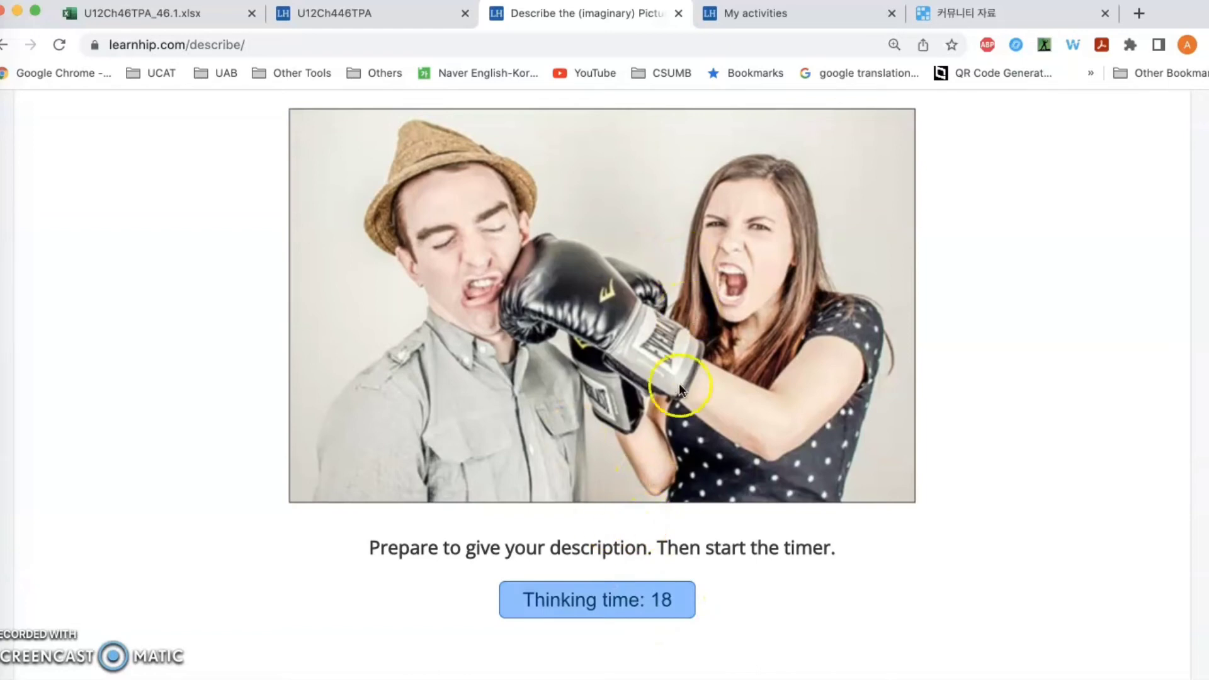
pyautogui.scroll(-1, 766, 425)
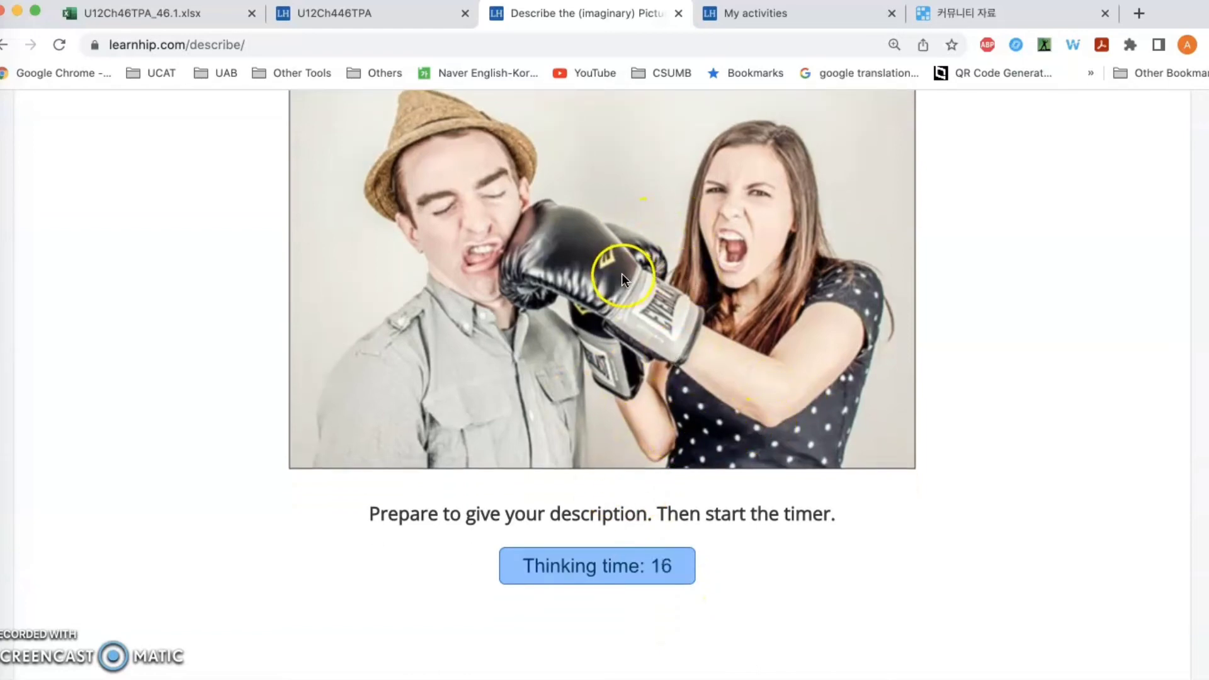
pyautogui.scroll(1, 621, 273)
# Return to the home page's activity list, open Short News Article Finder and point out its page title.
pyautogui.click(4, 45)
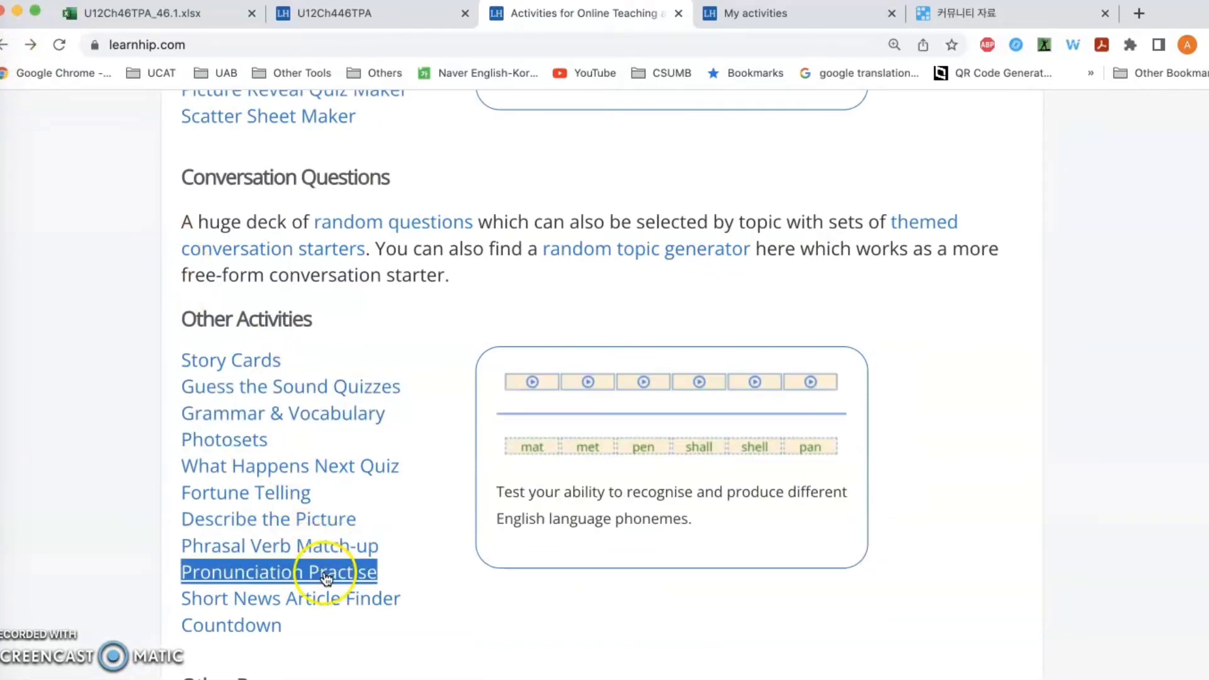
pyautogui.click(325, 597)
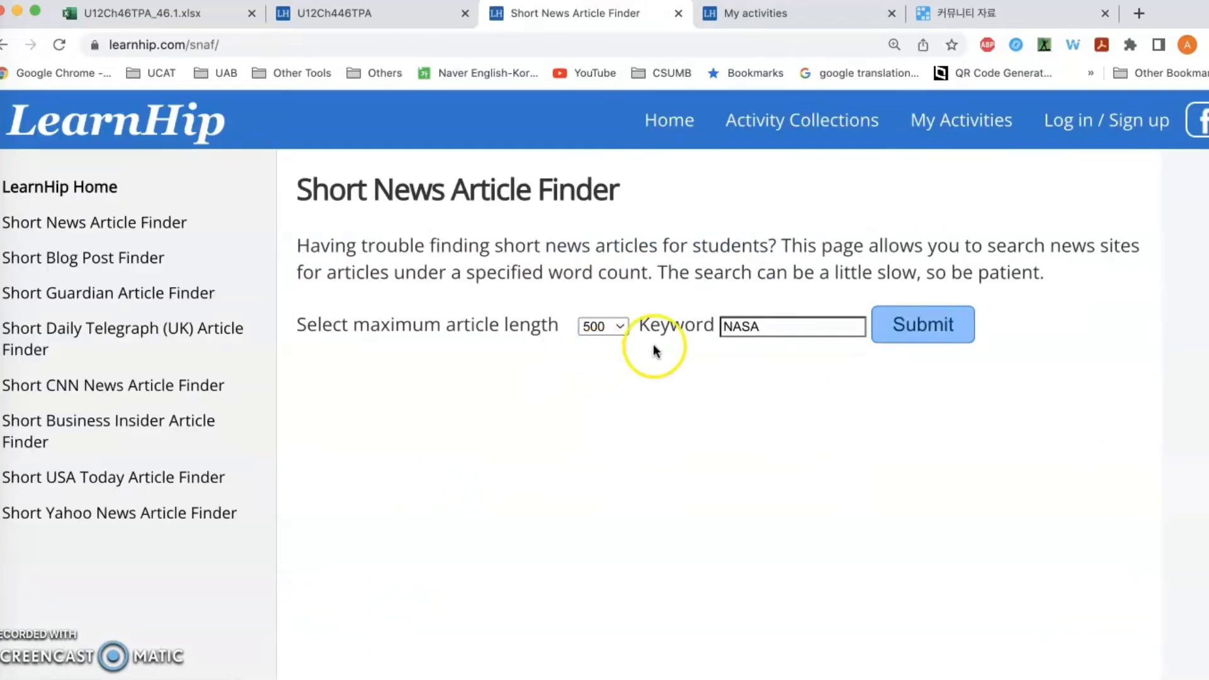
pyautogui.moveTo(307, 187); pyautogui.dragTo(543, 186)
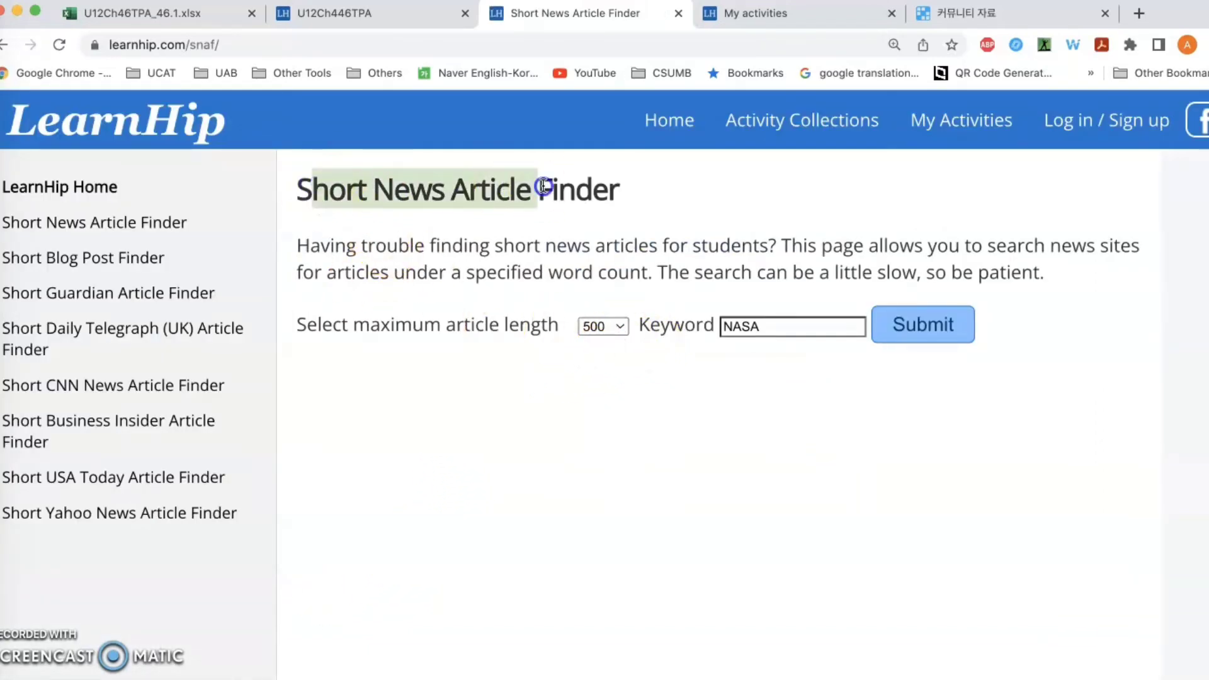
# Replace the NASA keyword with "science" and search for short news articles.
pyautogui.doubleClick(786, 325)
pyautogui.press('BackSpace')
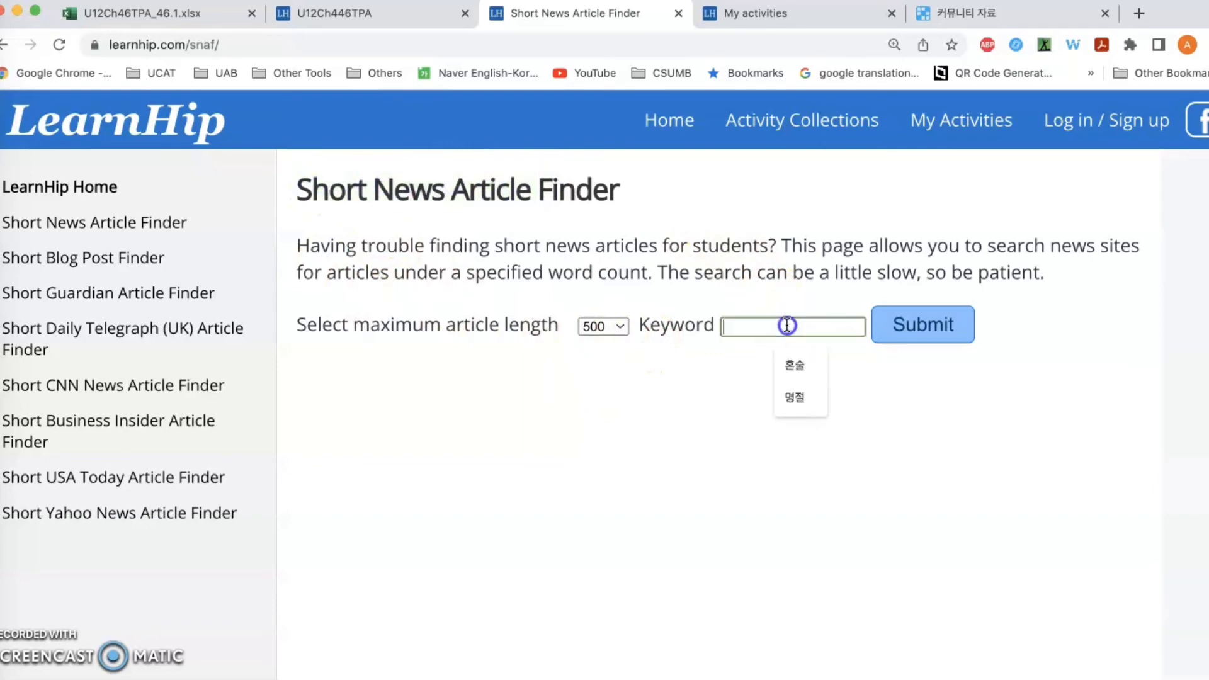
pyautogui.click(724, 354)
pyautogui.click(733, 328)
pyautogui.write('sc')
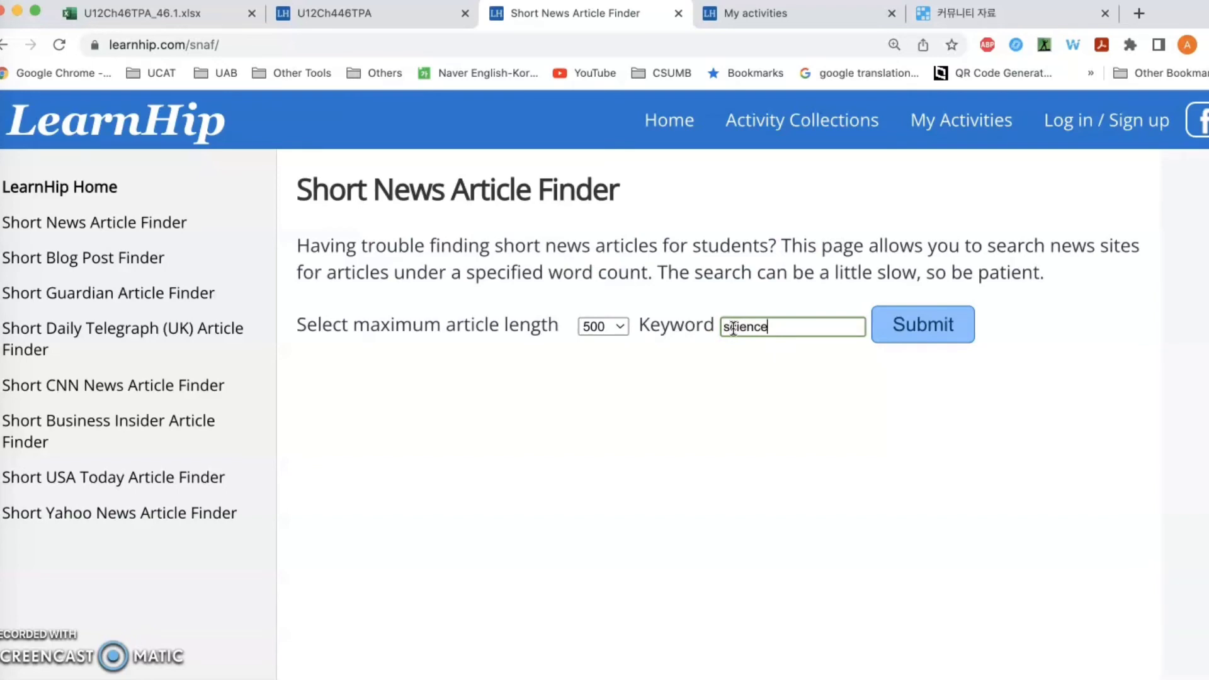
pyautogui.write('ience')
pyautogui.click(919, 324)
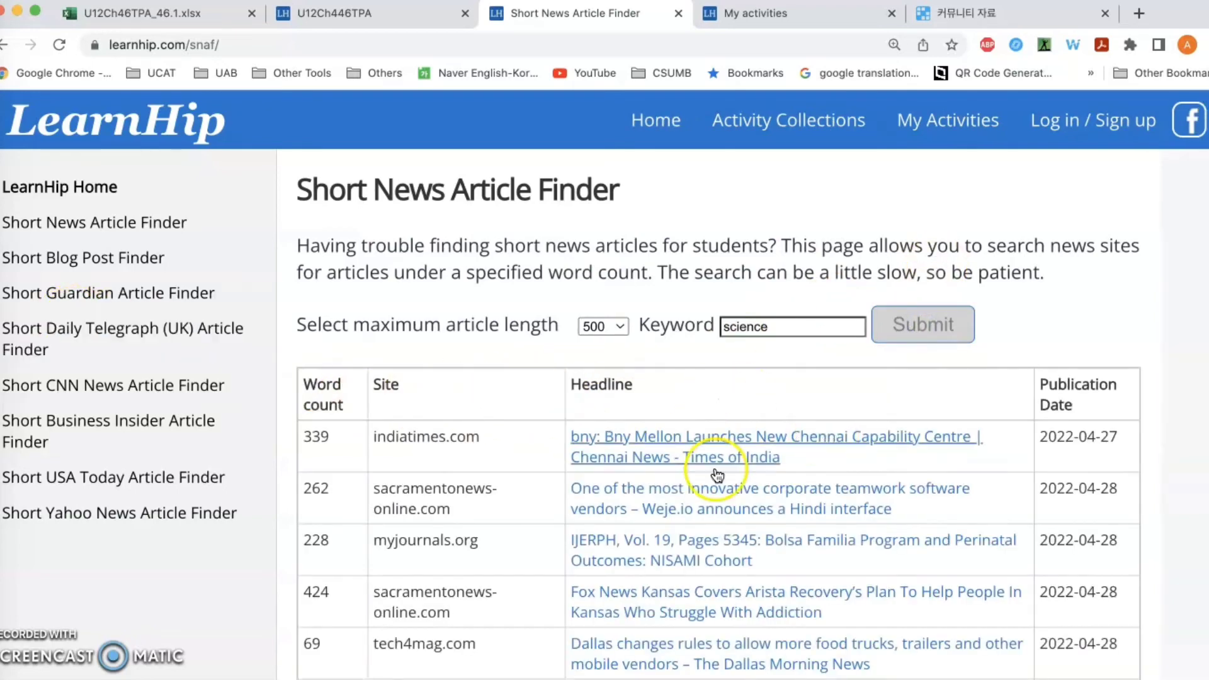
# Open the Times of India article on BNY Mellon's new Chennai capability centre from the results and skim its text.
pyautogui.click(753, 458)
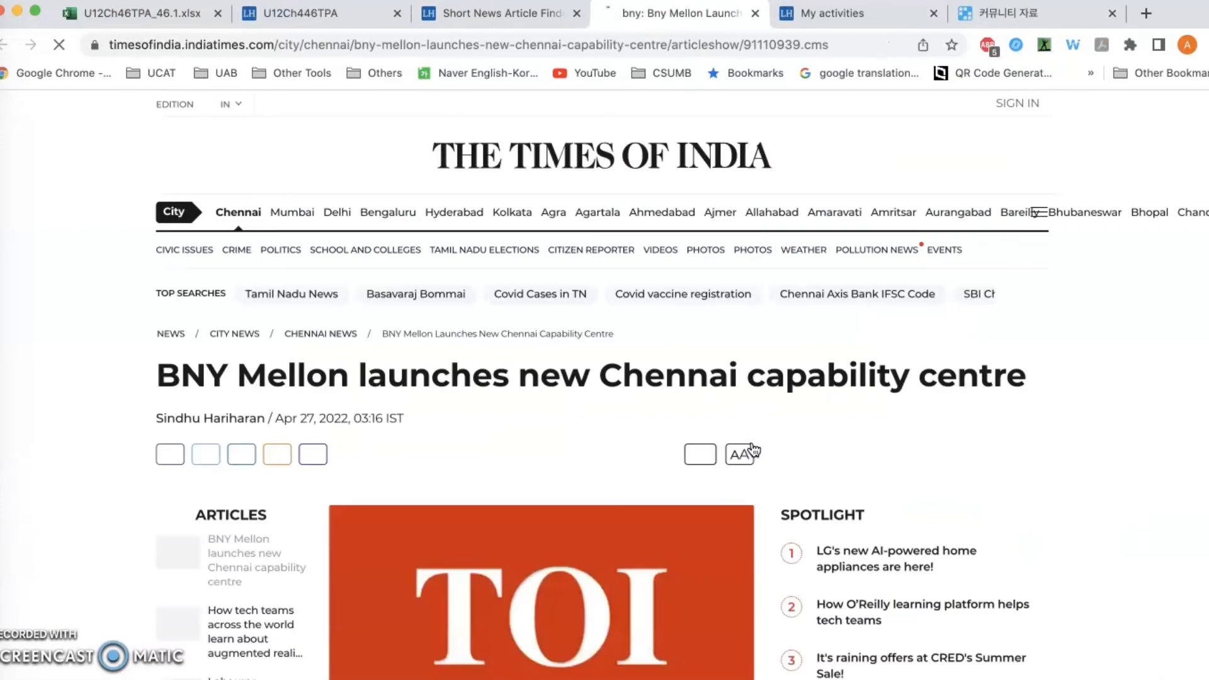
pyautogui.scroll(-8, 850, 431)
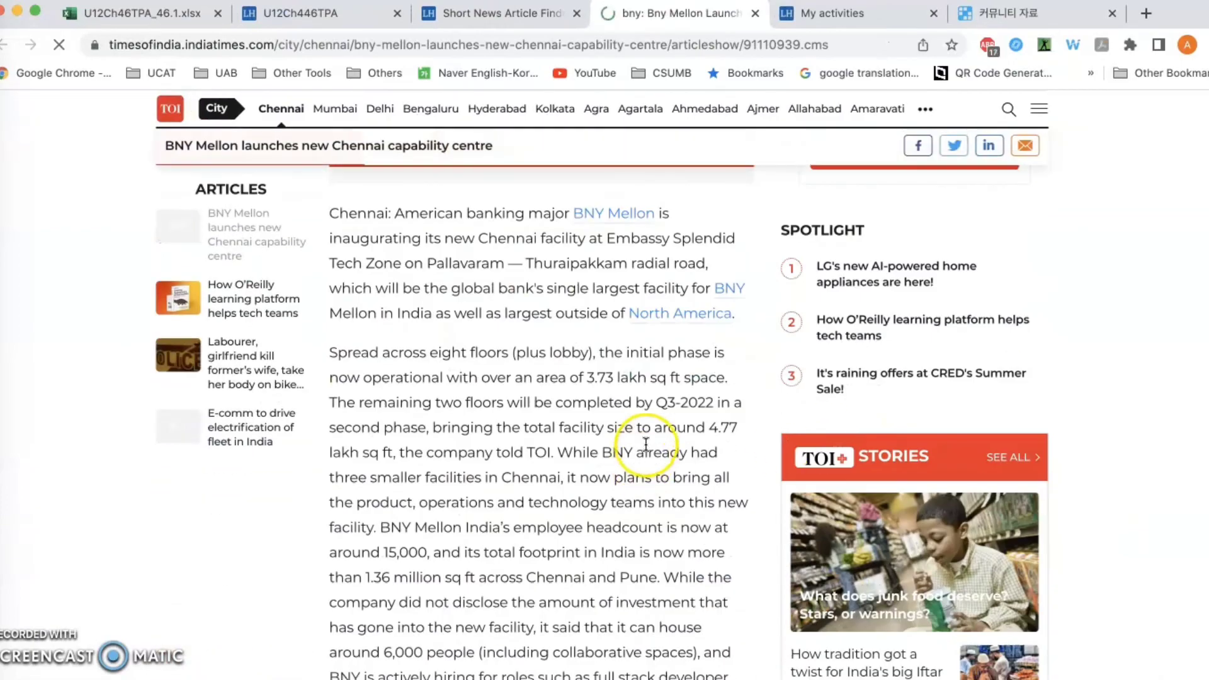
pyautogui.scroll(-10, 645, 444)
pyautogui.scroll(5, 629, 441)
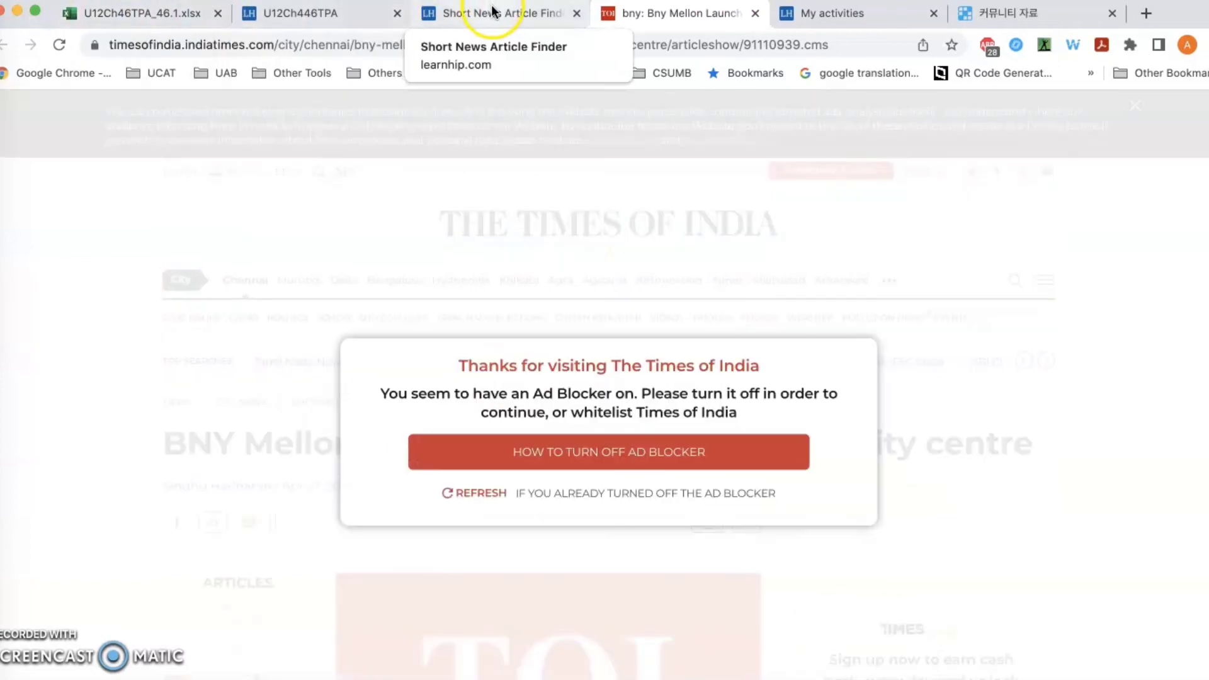
# Return to LearnHip's home page and look over its activity makers, conversation questions, other activities and other resources.
pyautogui.click(462, 14)
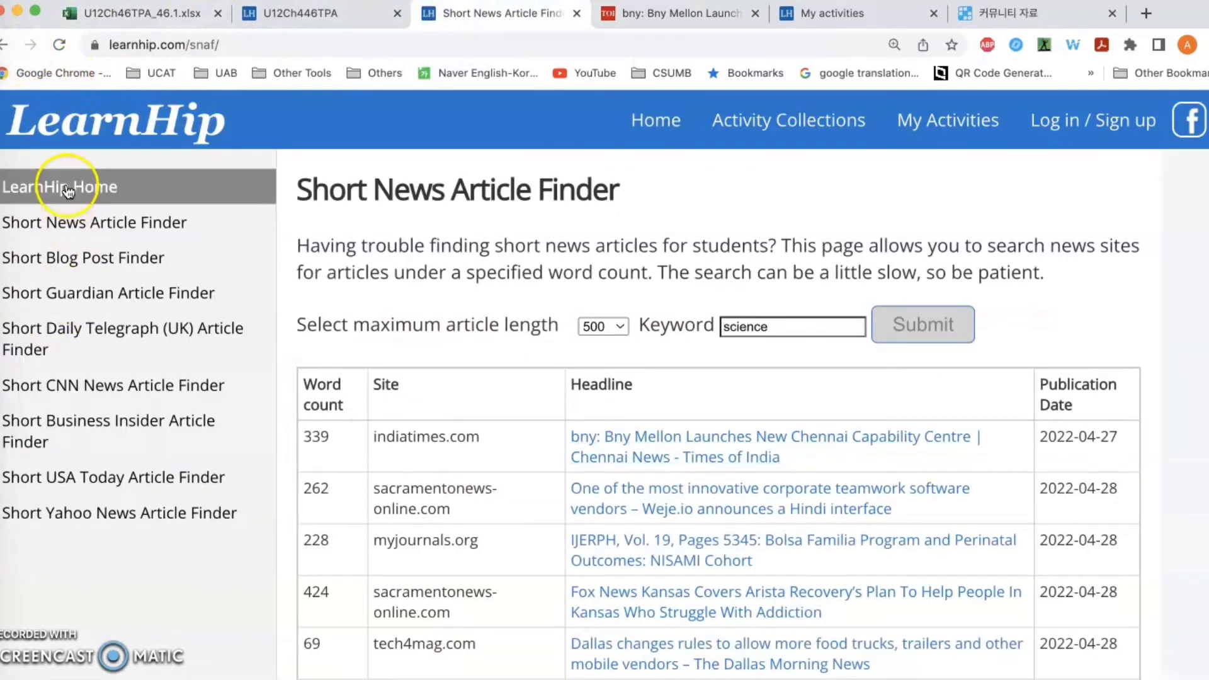
pyautogui.click(3, 46)
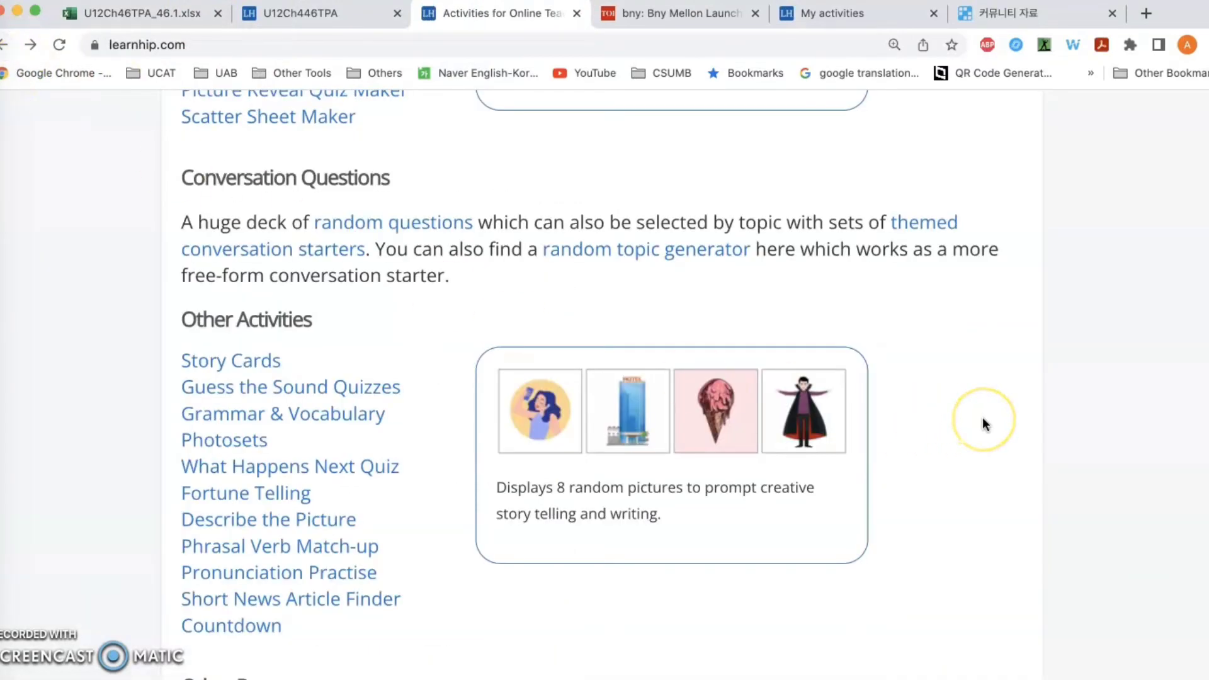
pyautogui.scroll(-5, 985, 424)
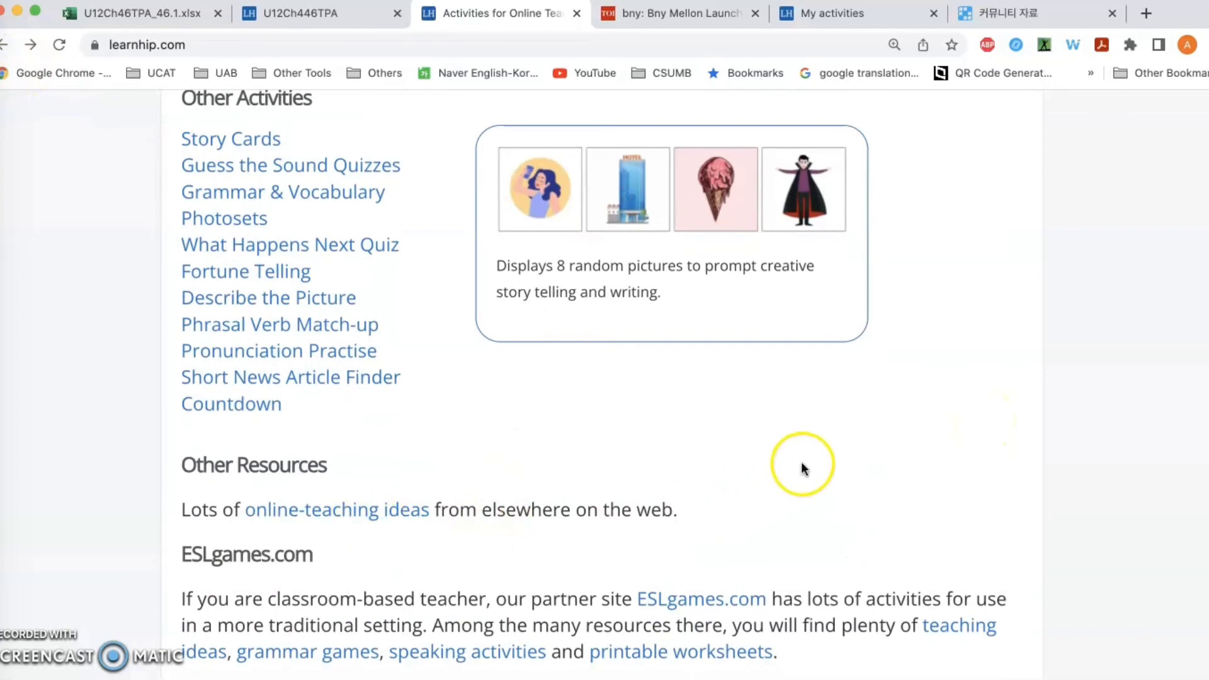
pyautogui.scroll(10, 812, 452)
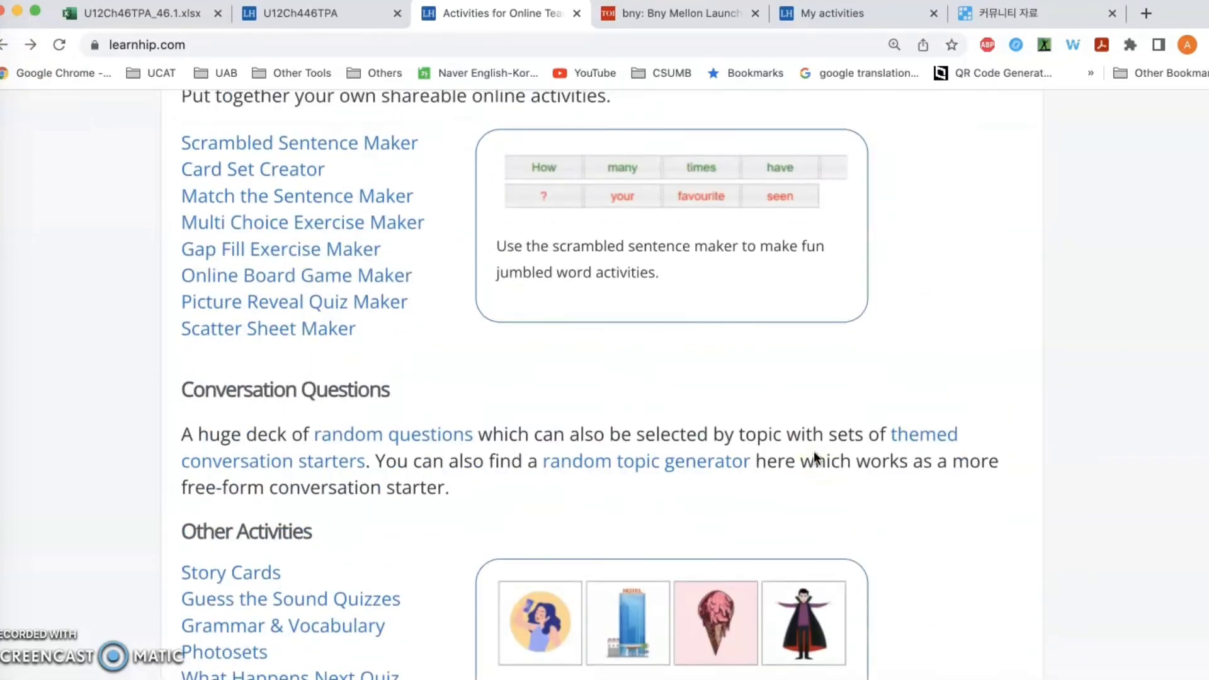
pyautogui.scroll(6, 813, 451)
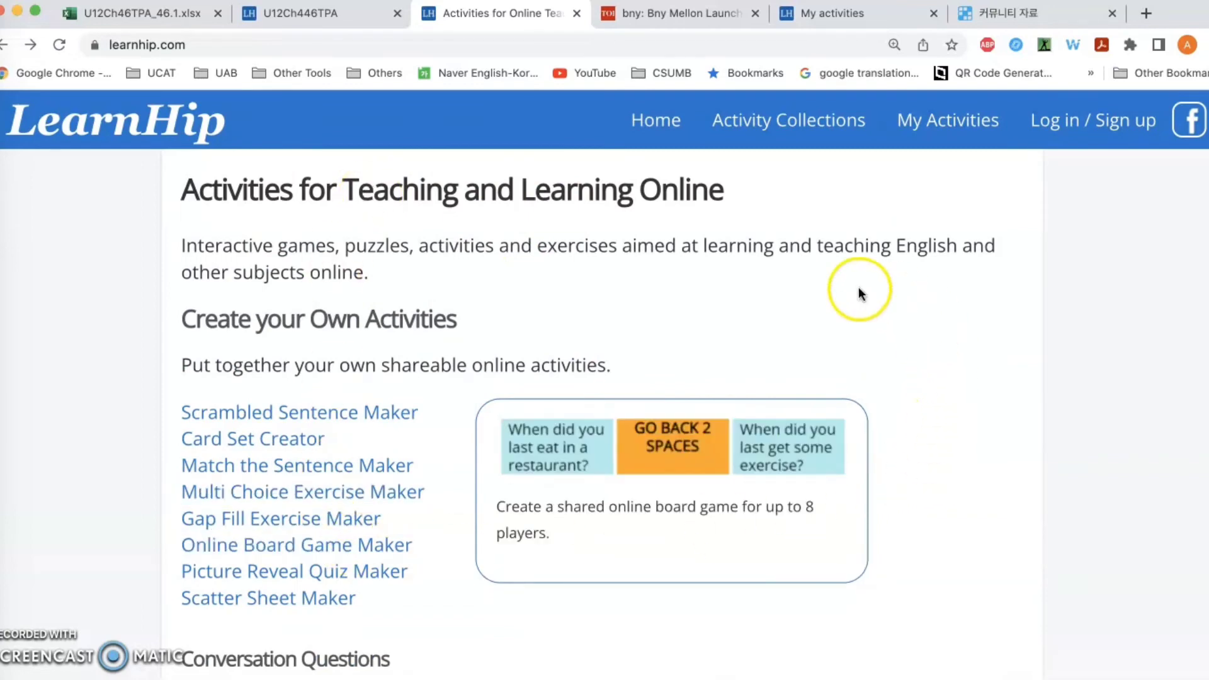
pyautogui.scroll(-1, 781, 307)
pyautogui.scroll(-6, 780, 308)
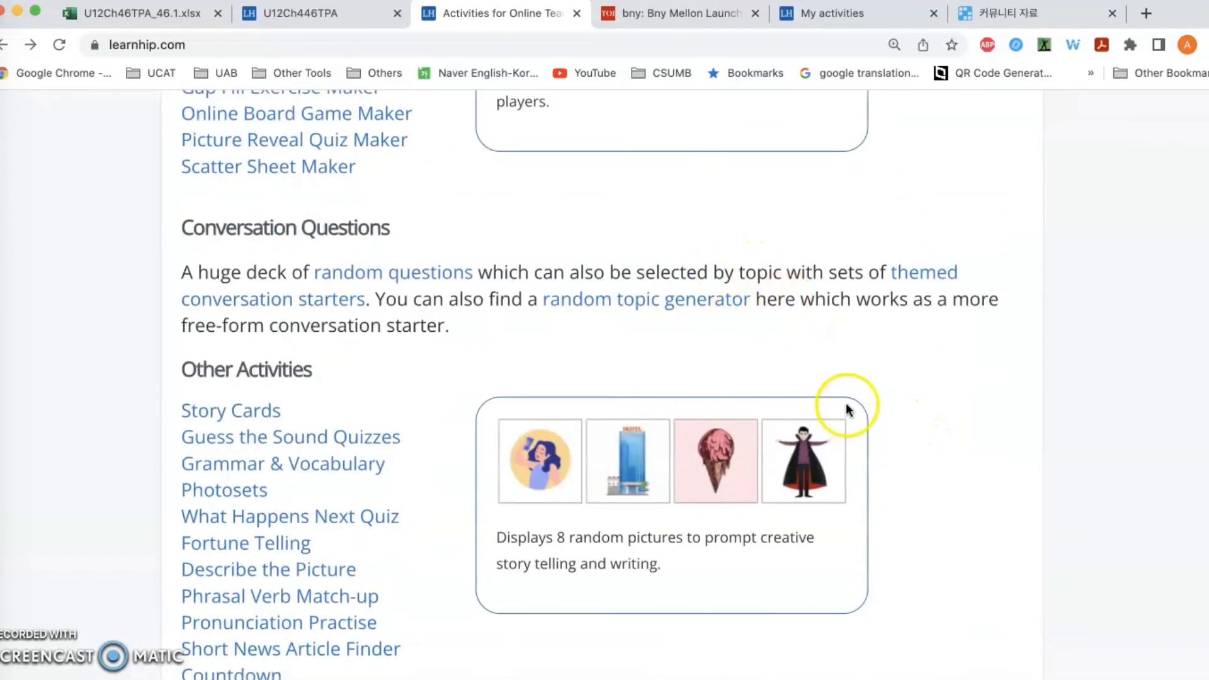
pyautogui.scroll(-1, 845, 403)
pyautogui.scroll(7, 932, 389)
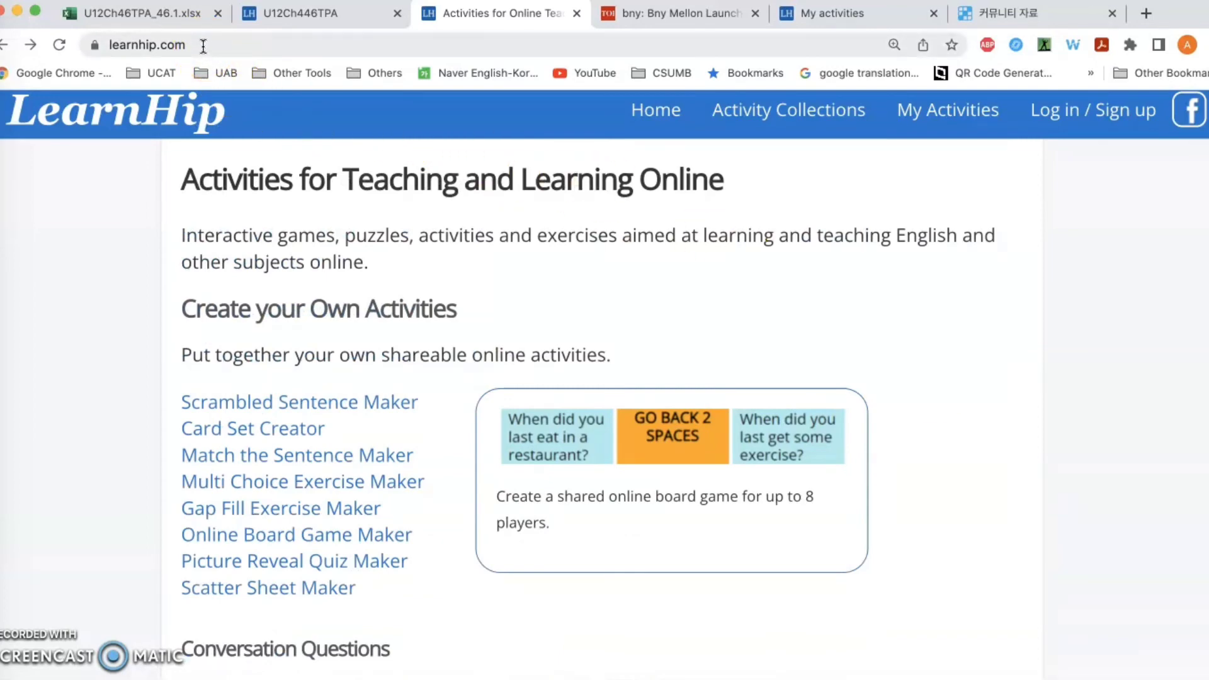
# Open the Picture Reveal Quiz Maker and examine its creation form, sample picture grid and login notice.
pyautogui.click(318, 562)
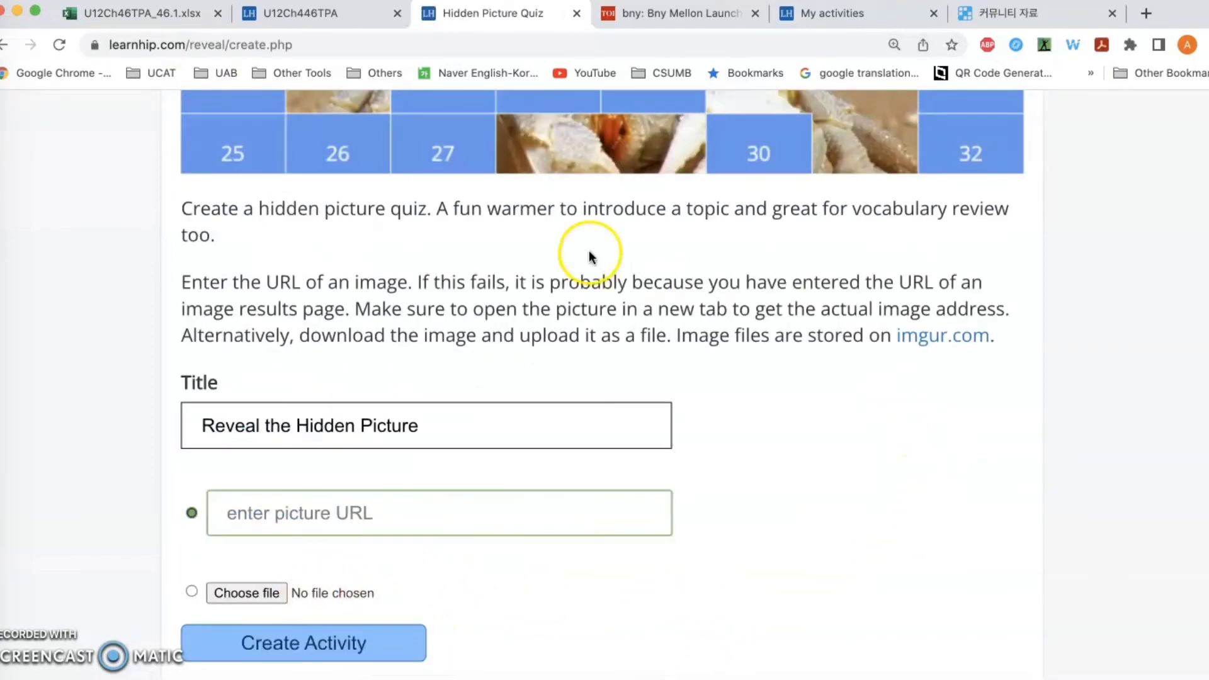
pyautogui.scroll(5, 998, 262)
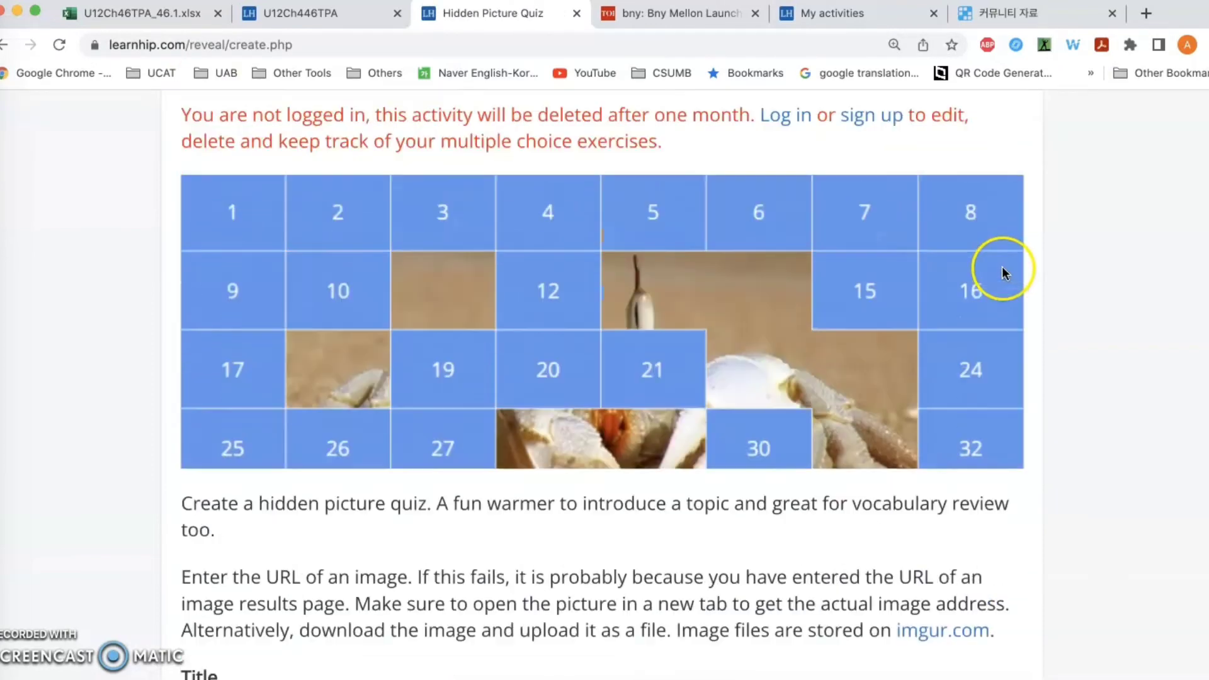
pyautogui.scroll(2, 1002, 269)
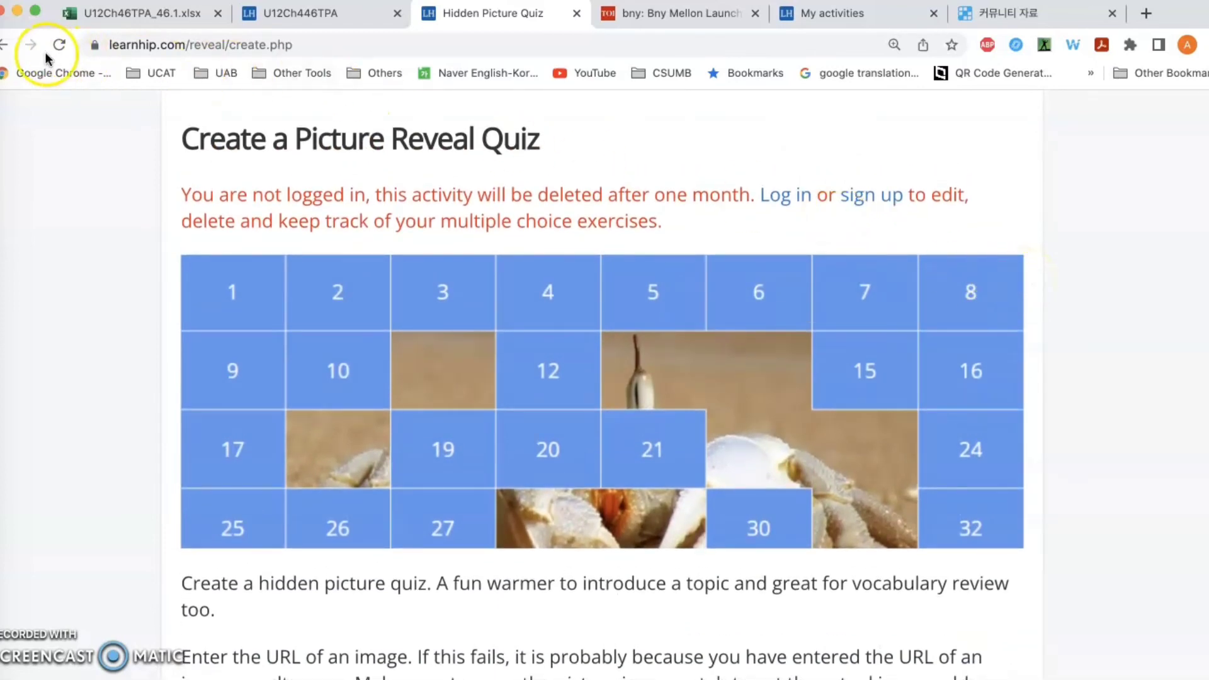
pyautogui.scroll(1, 366, 162)
pyautogui.scroll(2, 367, 163)
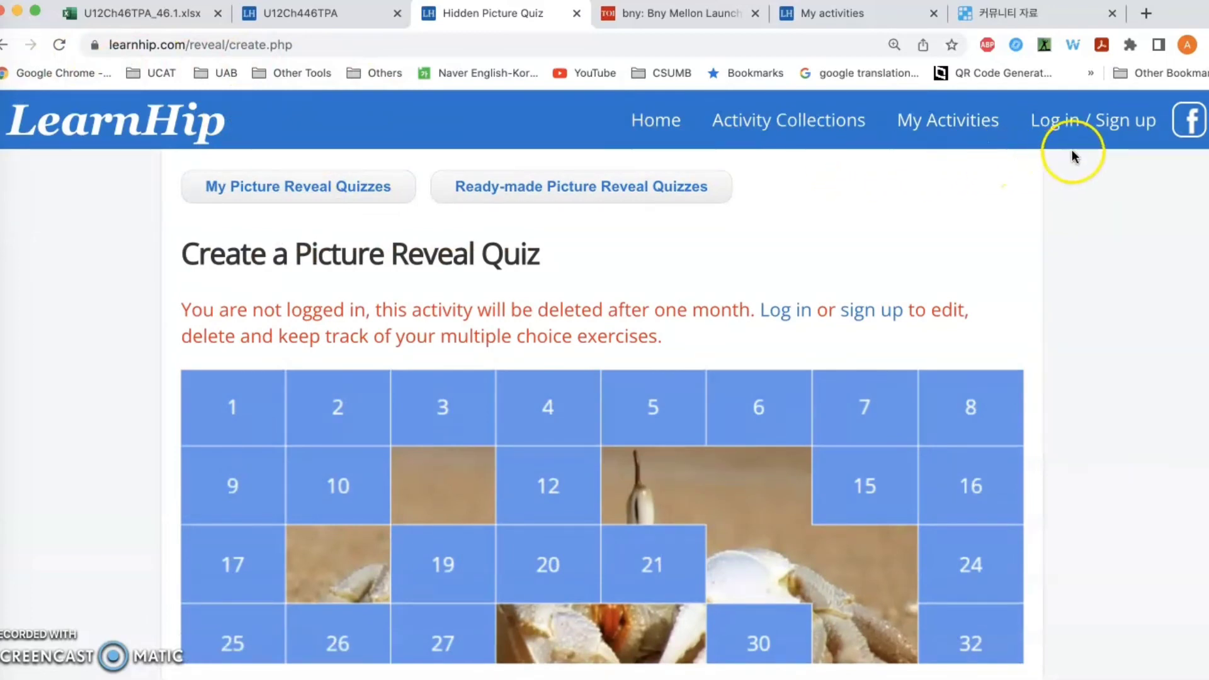
# Open the registration form from the login page and point out its username, email, password and repeat password fields.
pyautogui.click(1118, 128)
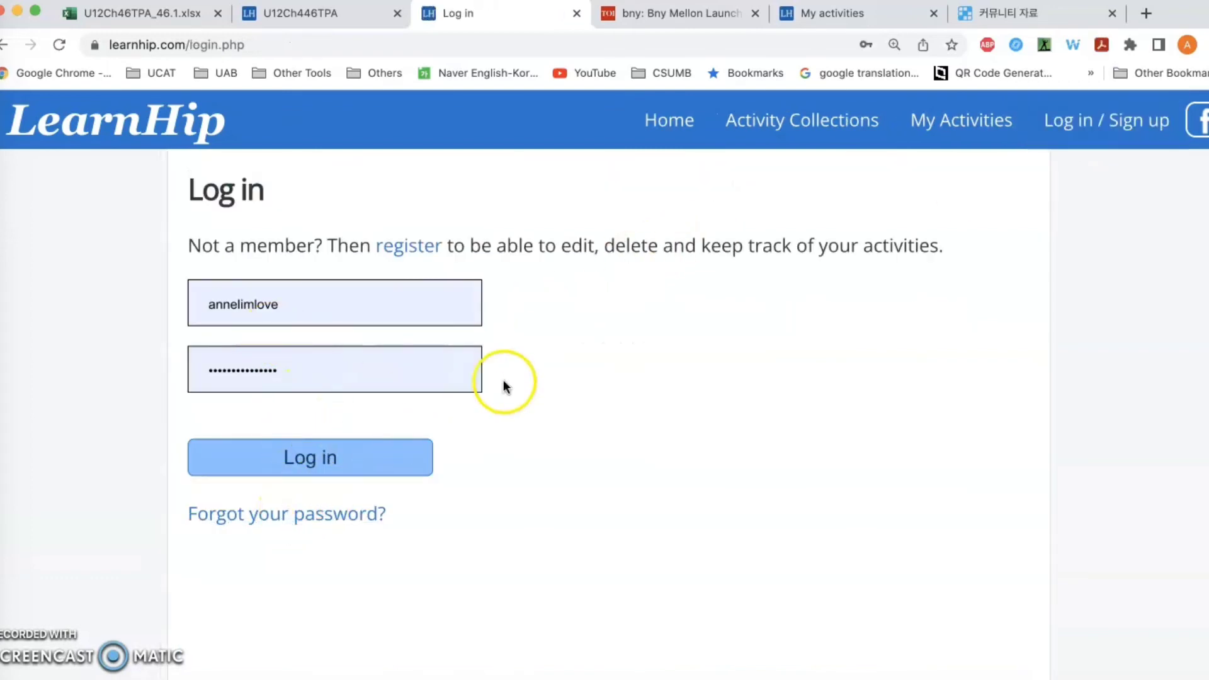
pyautogui.click(407, 249)
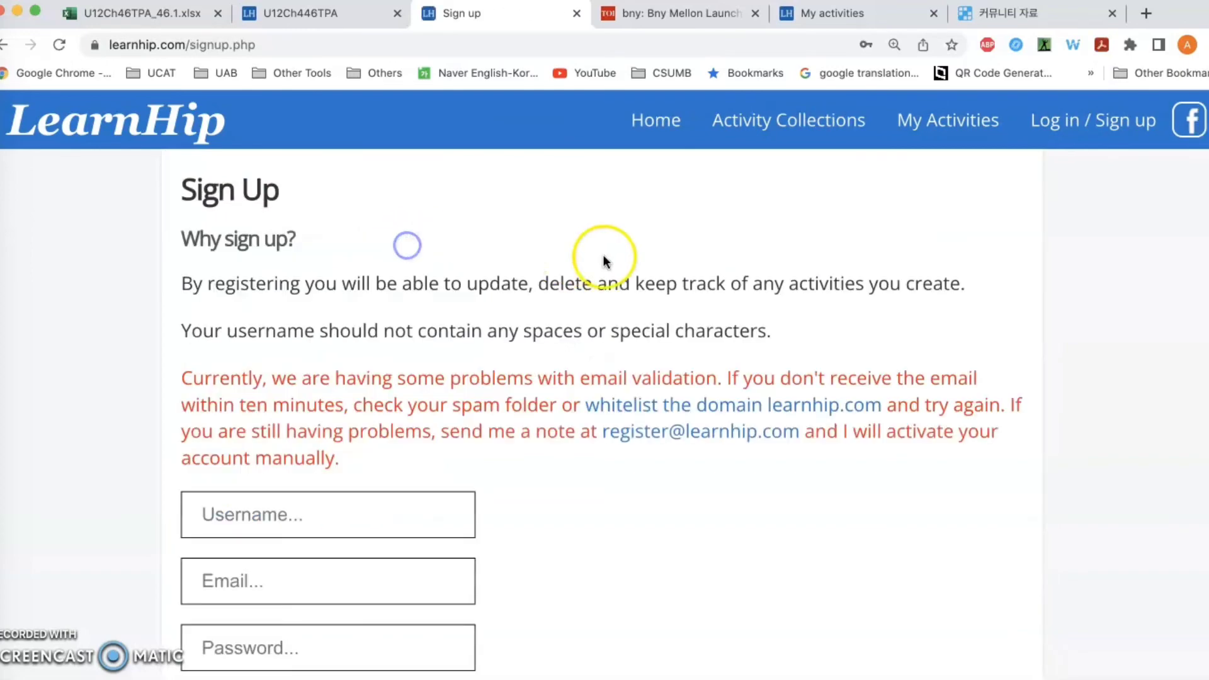
pyautogui.scroll(-3, 654, 345)
pyautogui.click(289, 309)
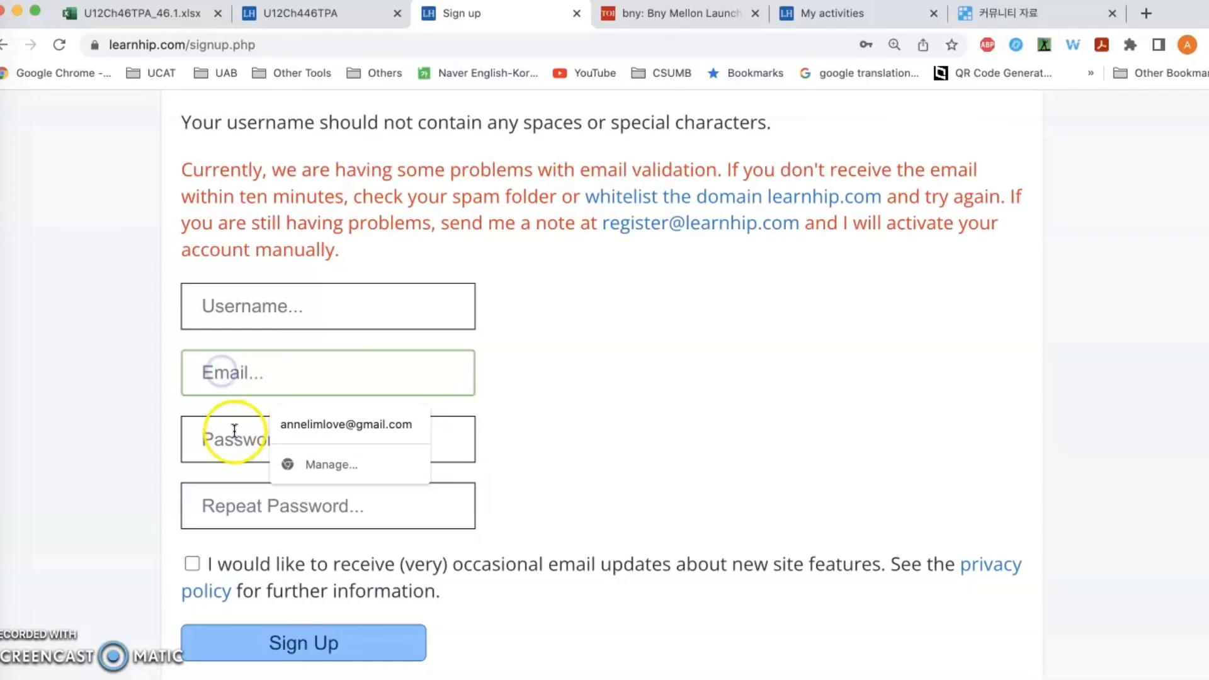
pyautogui.click(235, 435)
pyautogui.click(226, 507)
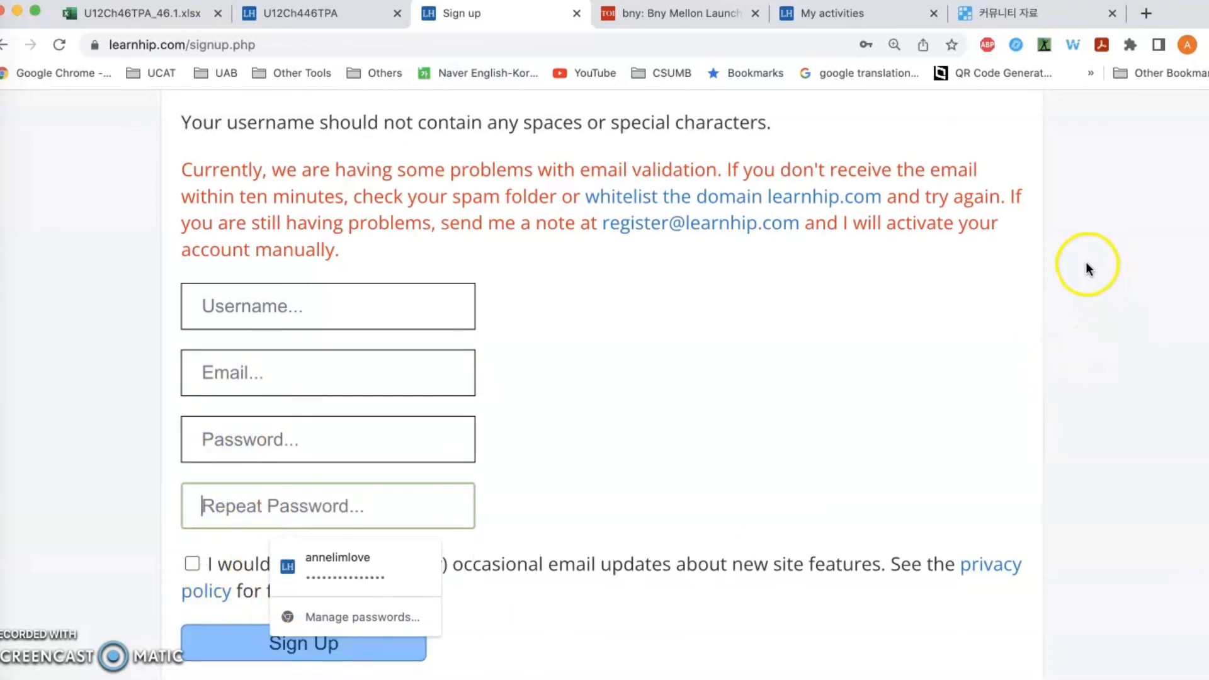
# Switch to the mail app to show LearnHip's verification link email, and return to the browser's Sign Up page.
pyautogui.hotkey('ctrl', 'Up')
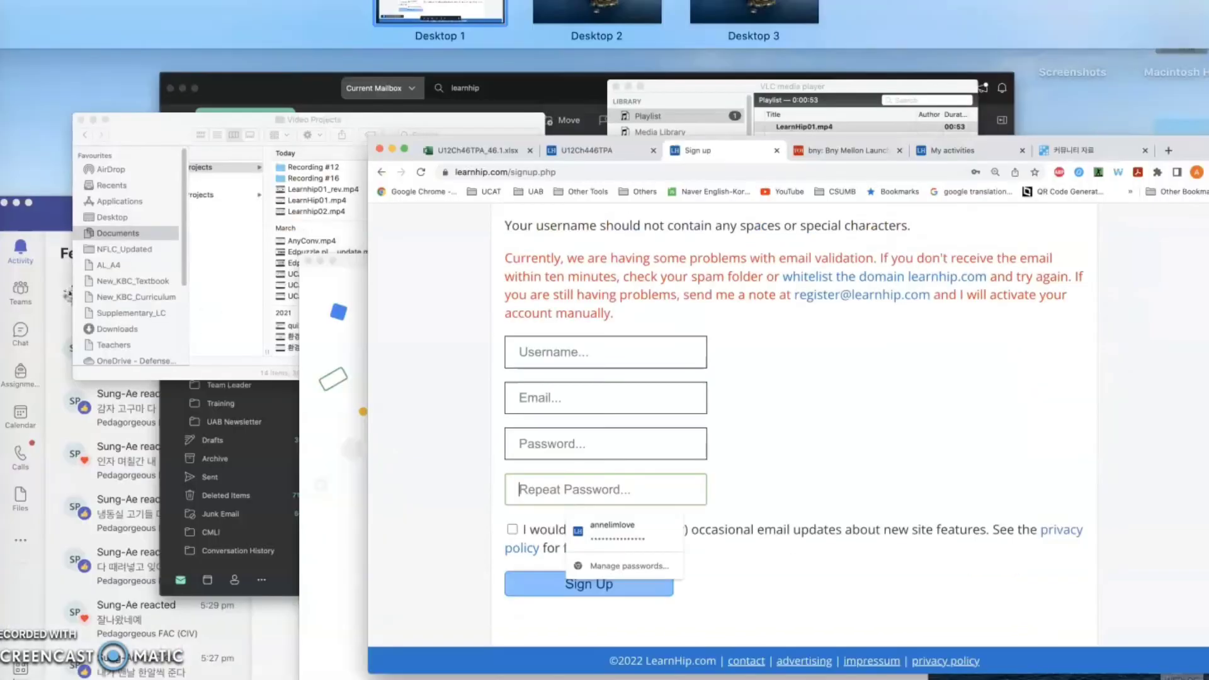
pyautogui.click(547, 301)
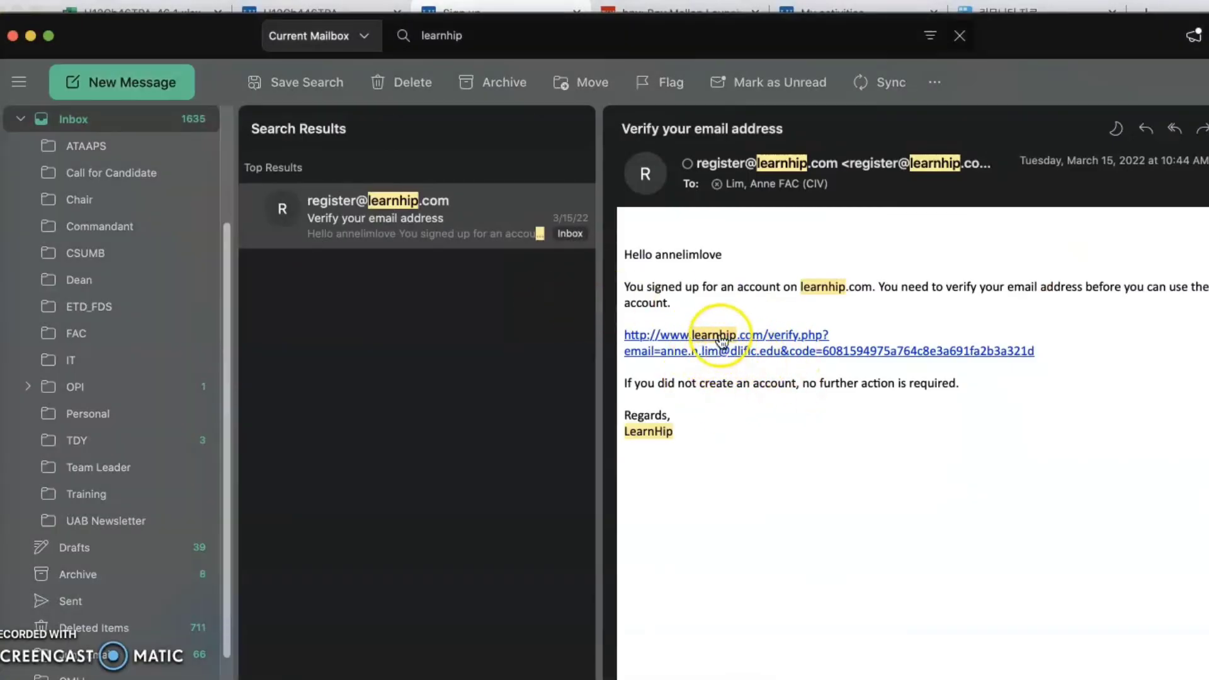
pyautogui.click(805, 350)
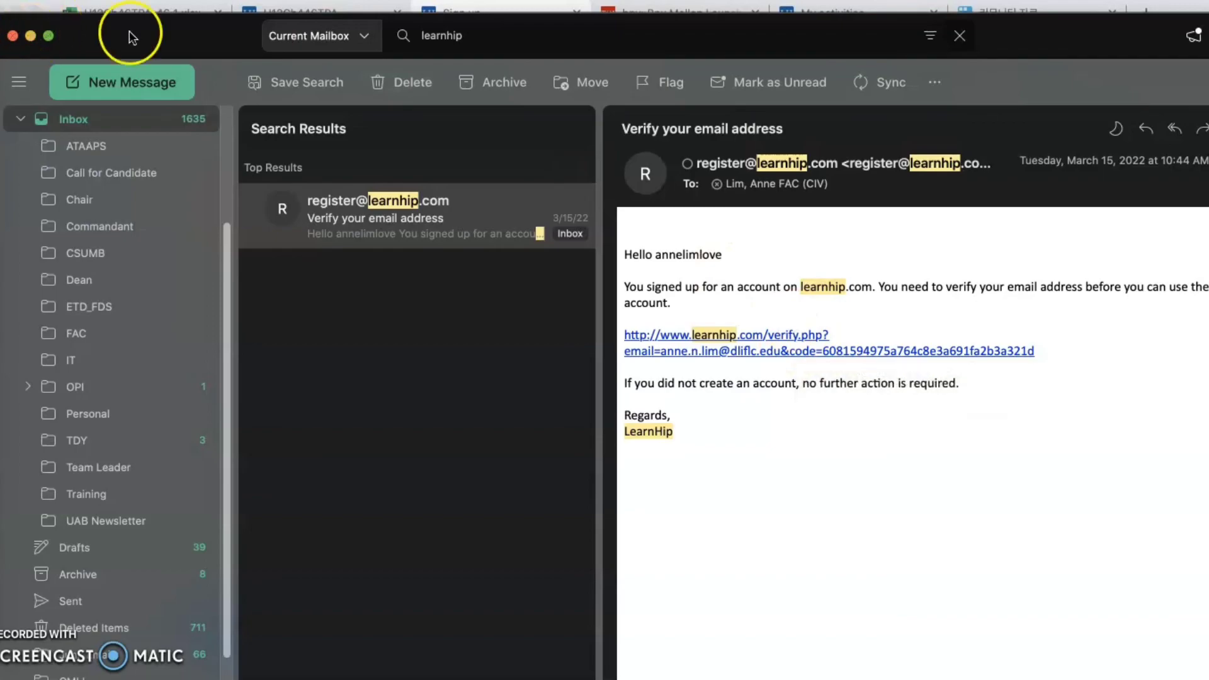
pyautogui.hotkey('ctrl', 'Up')
pyautogui.click(1061, 398)
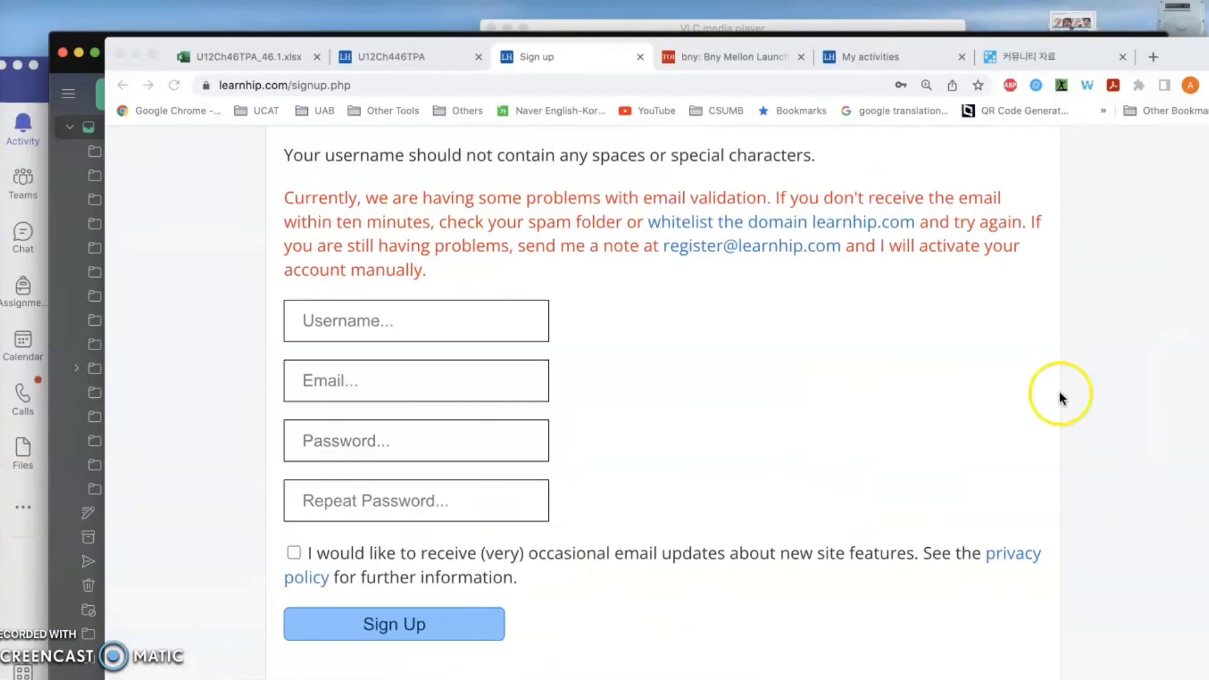
pyautogui.scroll(5, 1055, 309)
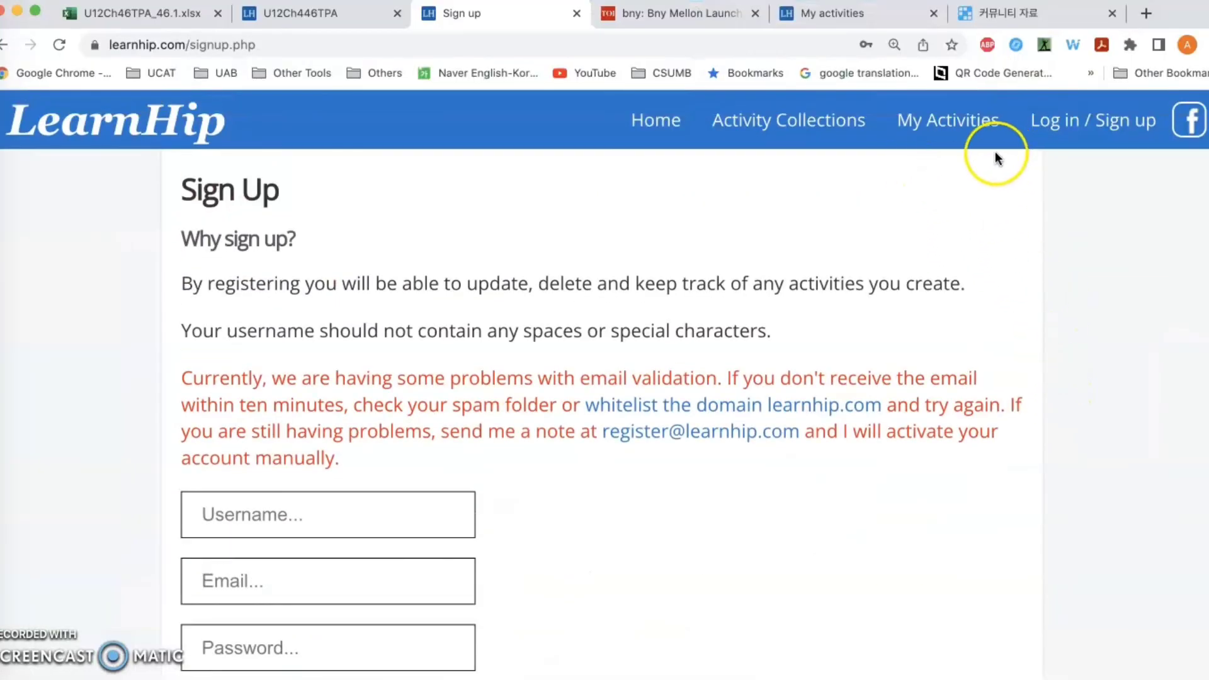
# View the uncovered accident-types picture in the already open U12Ch446TPA quiz.
pyautogui.click(324, 13)
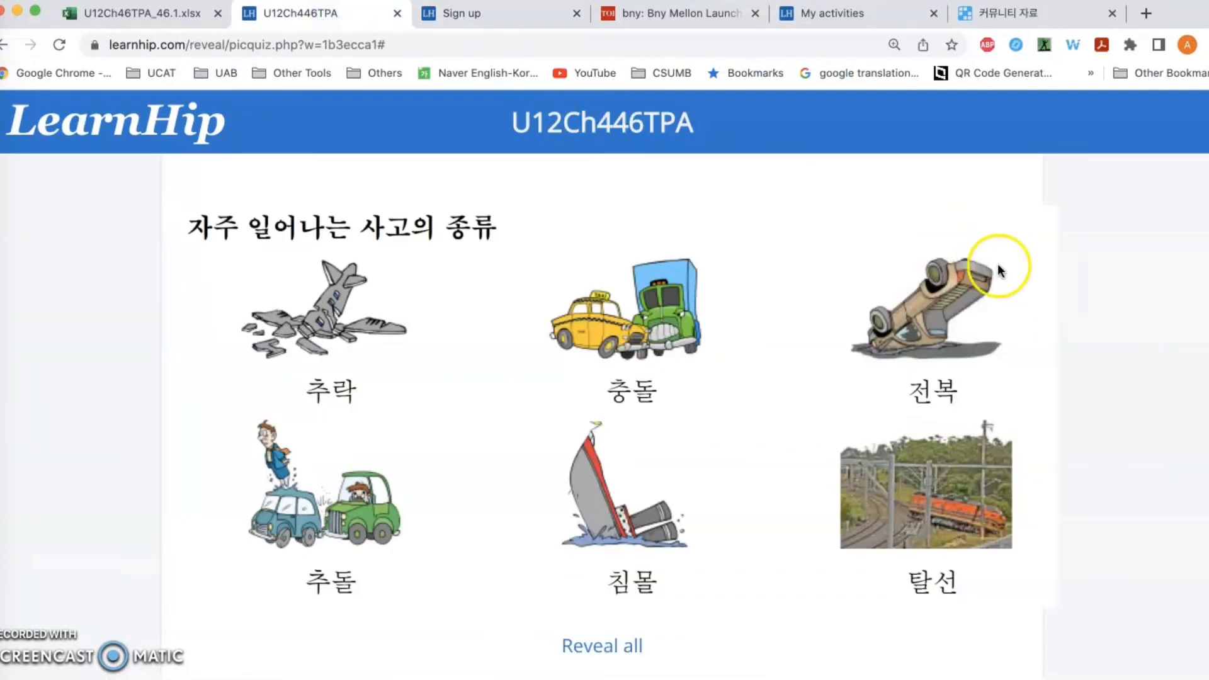
pyautogui.click(4, 46)
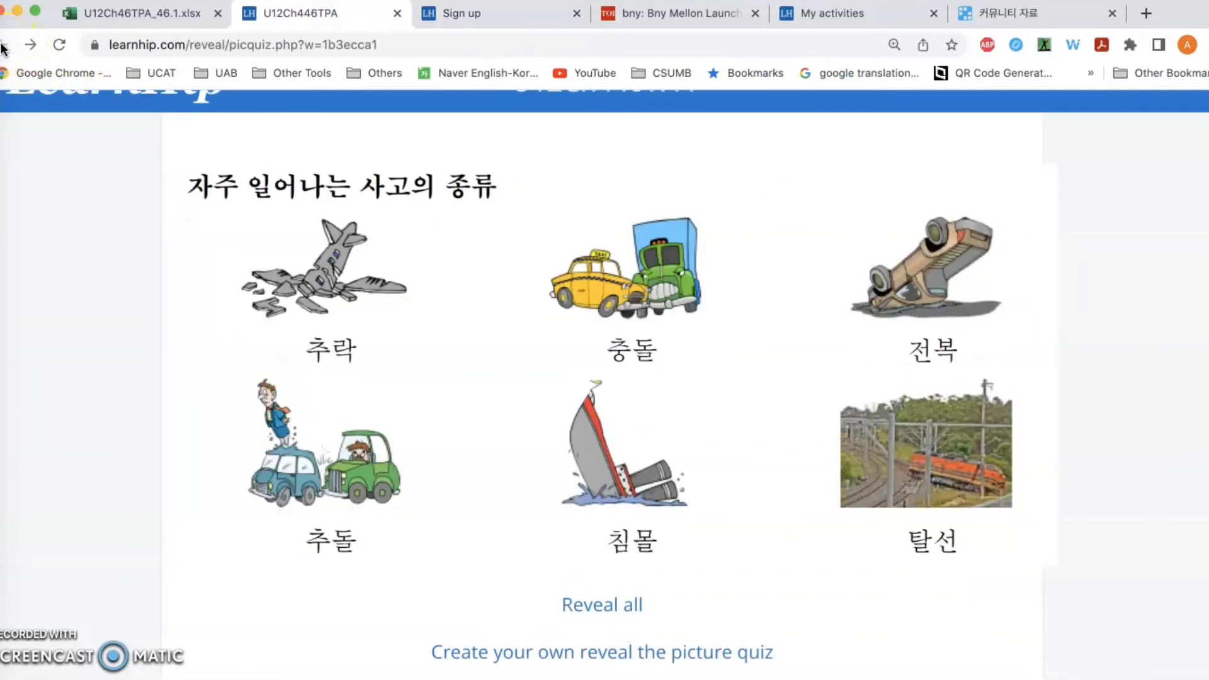
pyautogui.scroll(1, 1101, 340)
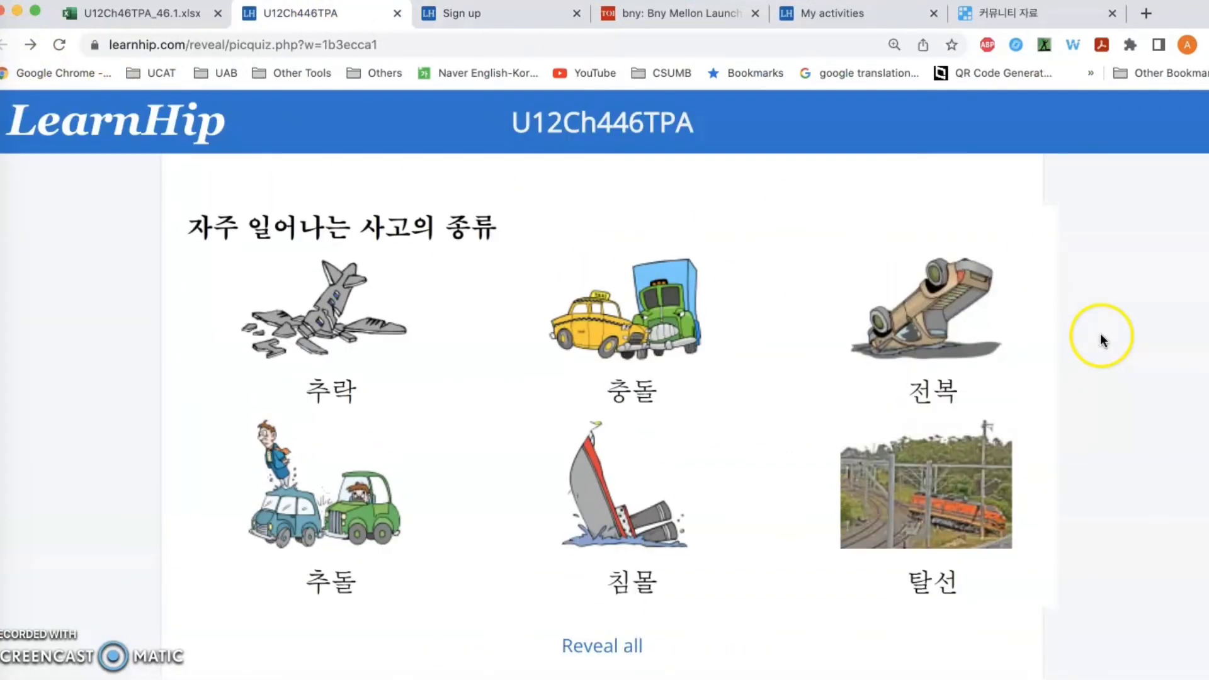
# Go back to the Sign Up page and log in to LearnHip with the saved account credentials.
pyautogui.click(501, 13)
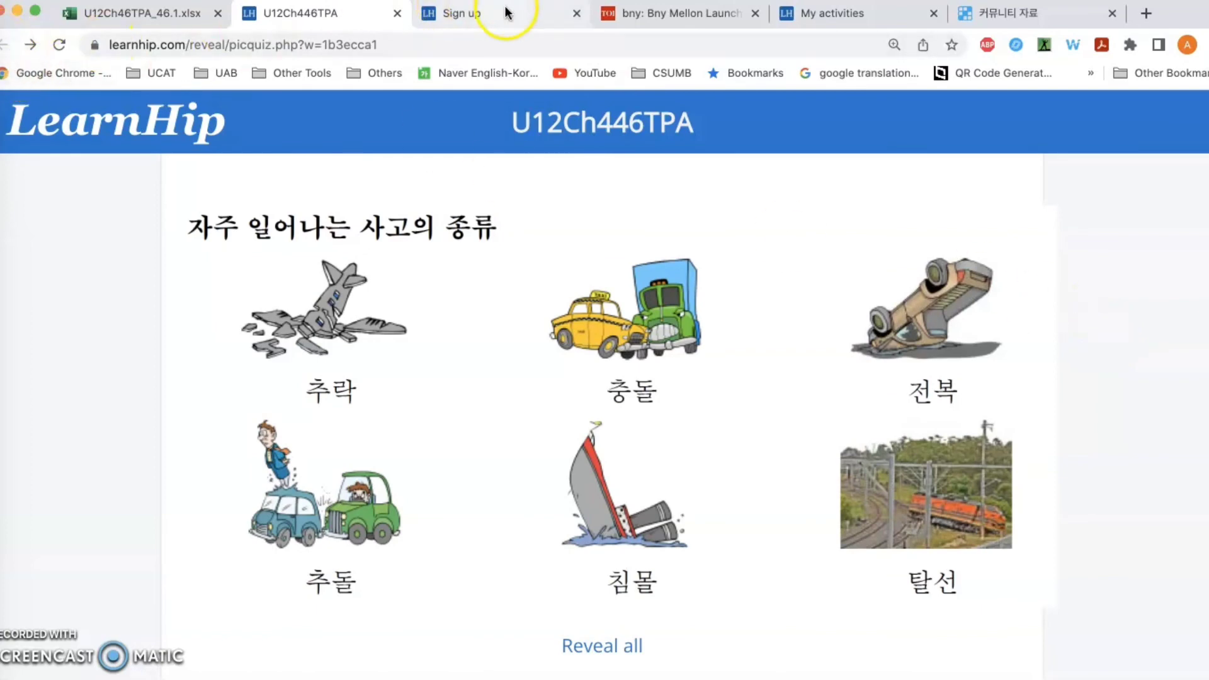
pyautogui.click(1055, 125)
pyautogui.click(350, 458)
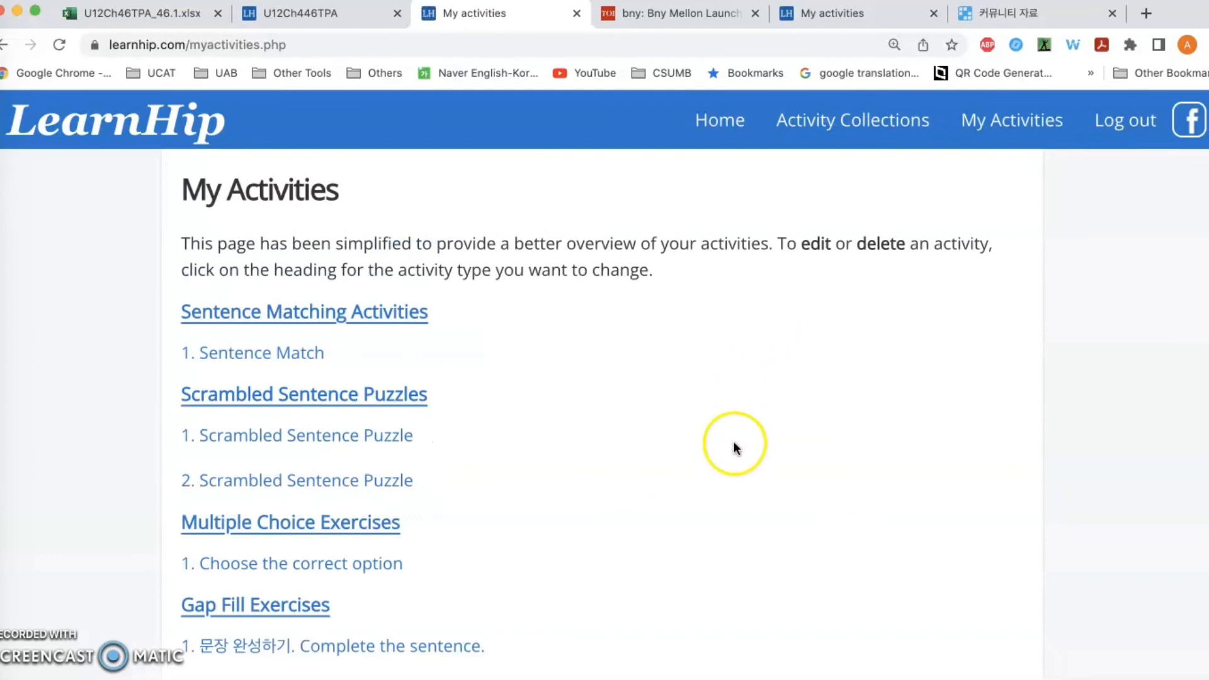
# Look through My Activities and open the U12Ch45TPB_GIF quiz under Hidden Picture Puzzles.
pyautogui.scroll(-5, 494, 450)
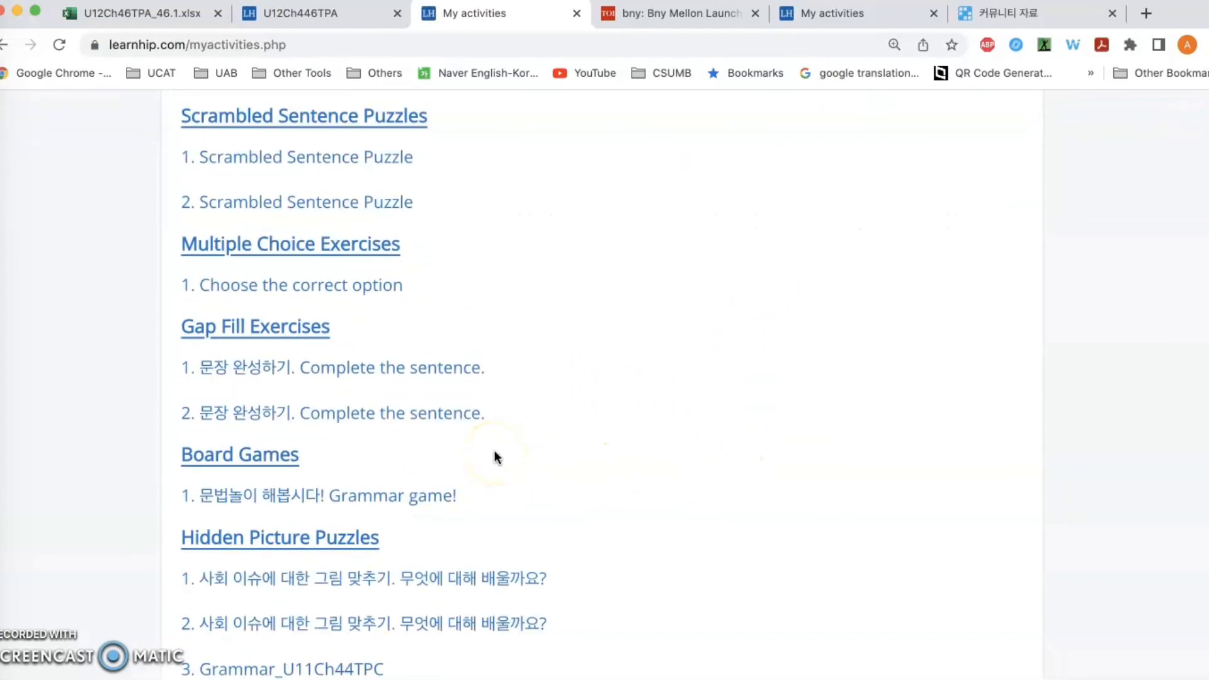
pyautogui.scroll(-3, 494, 451)
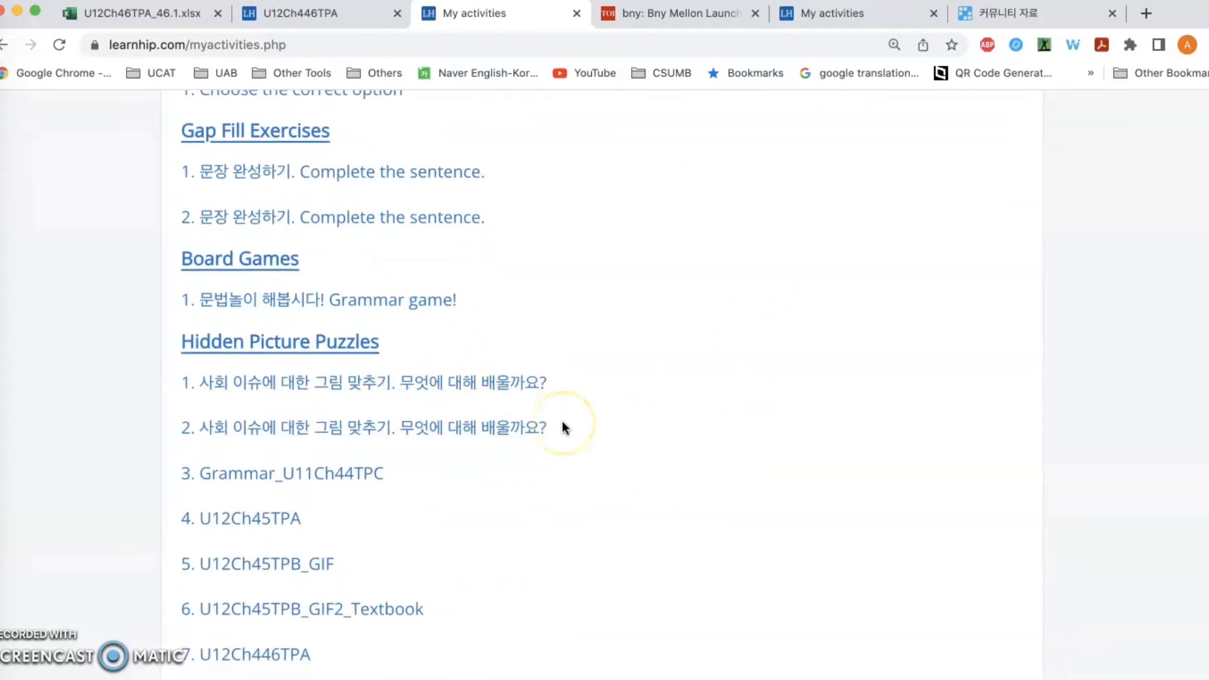
pyautogui.scroll(-2, 562, 423)
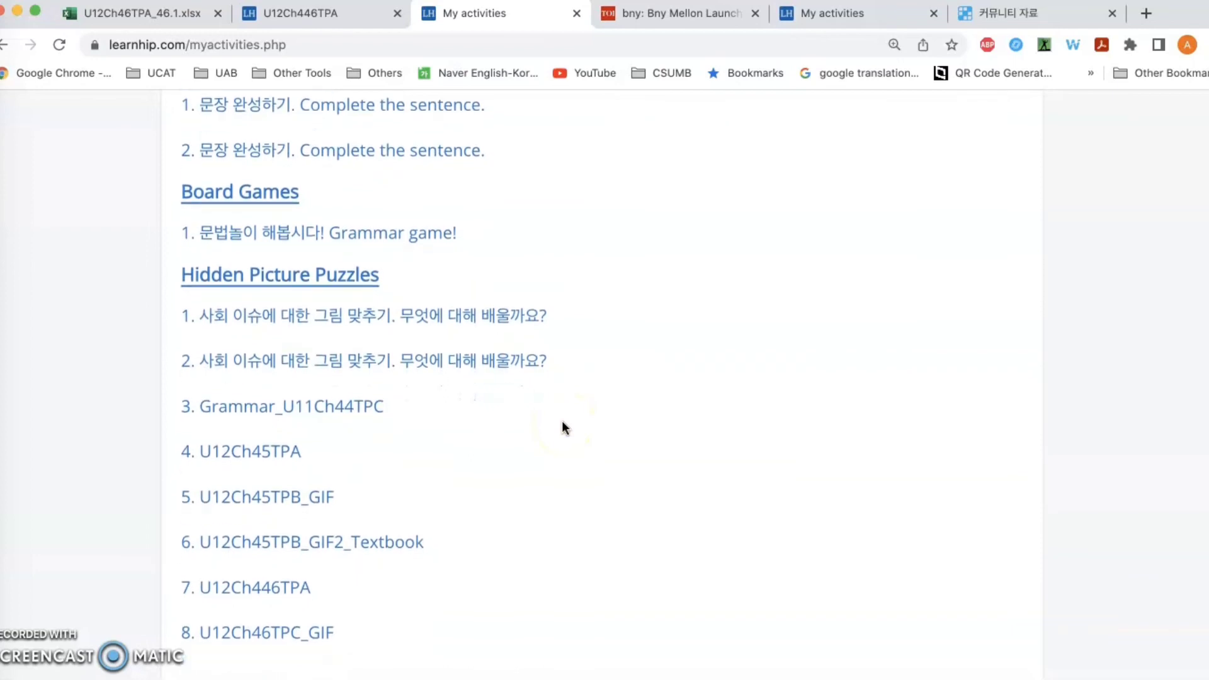
pyautogui.scroll(-1, 562, 423)
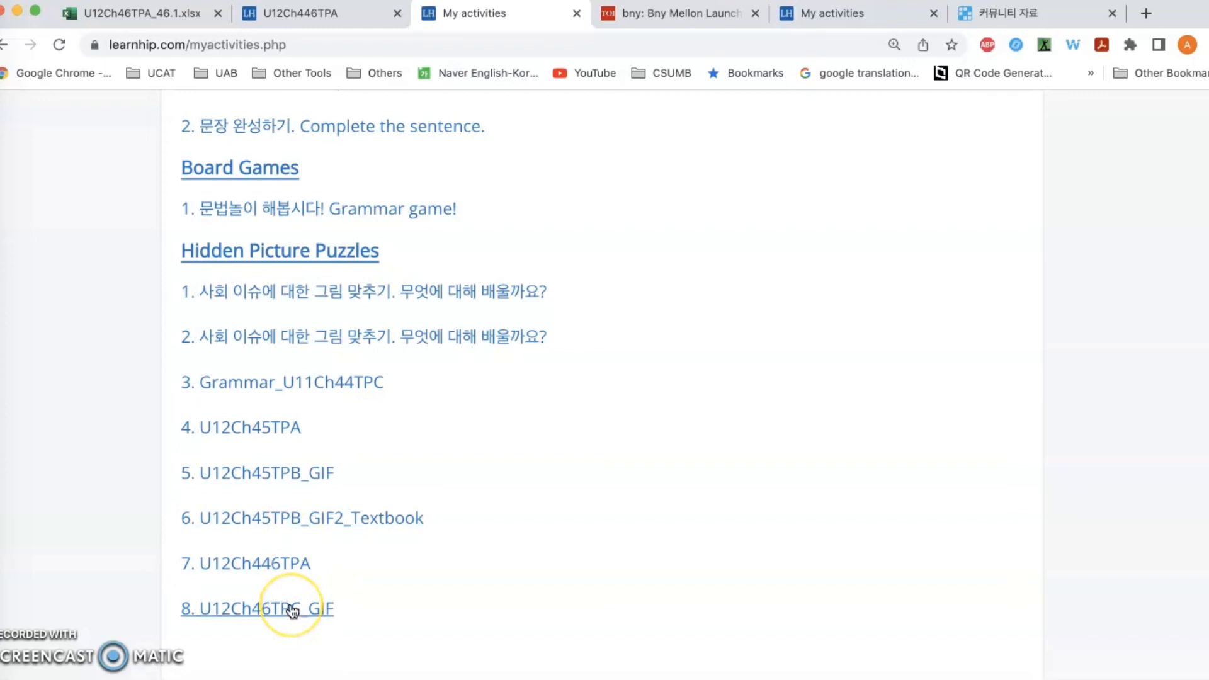
pyautogui.click(295, 479)
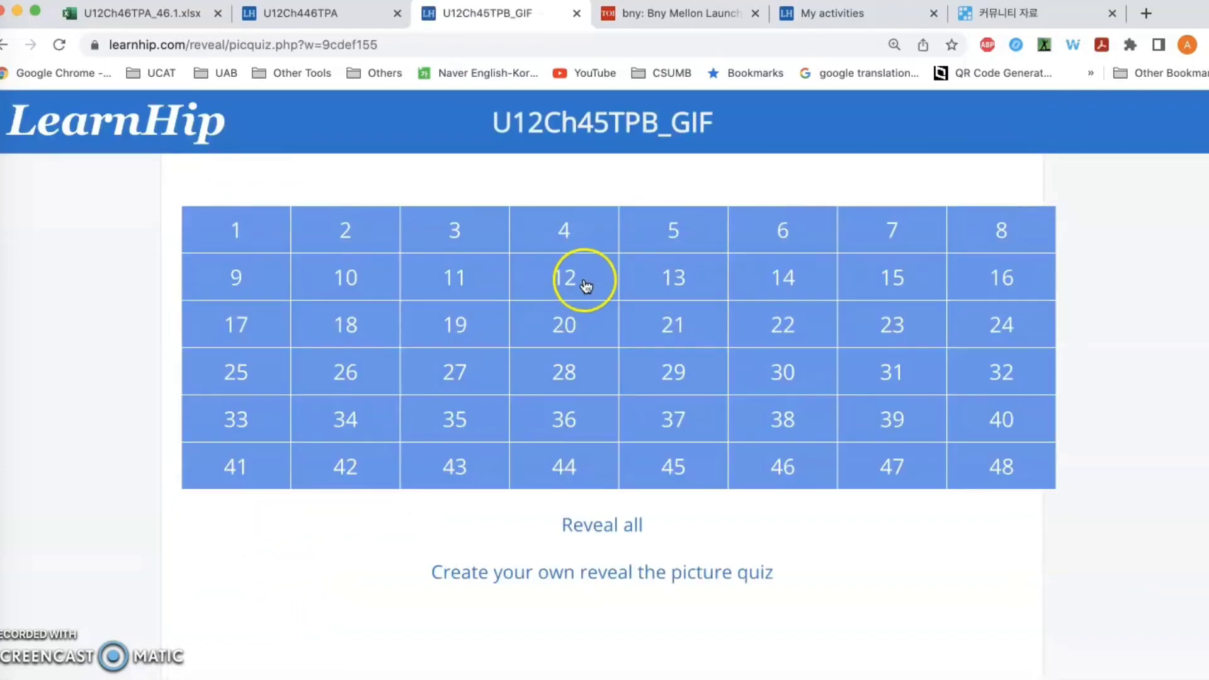
# Uncover tiles 12, 19, 18, 26, 35, 36, 30, 31 and 15, reveal the rest of the picture and return to My Activities.
pyautogui.click(584, 267)
pyautogui.click(503, 308)
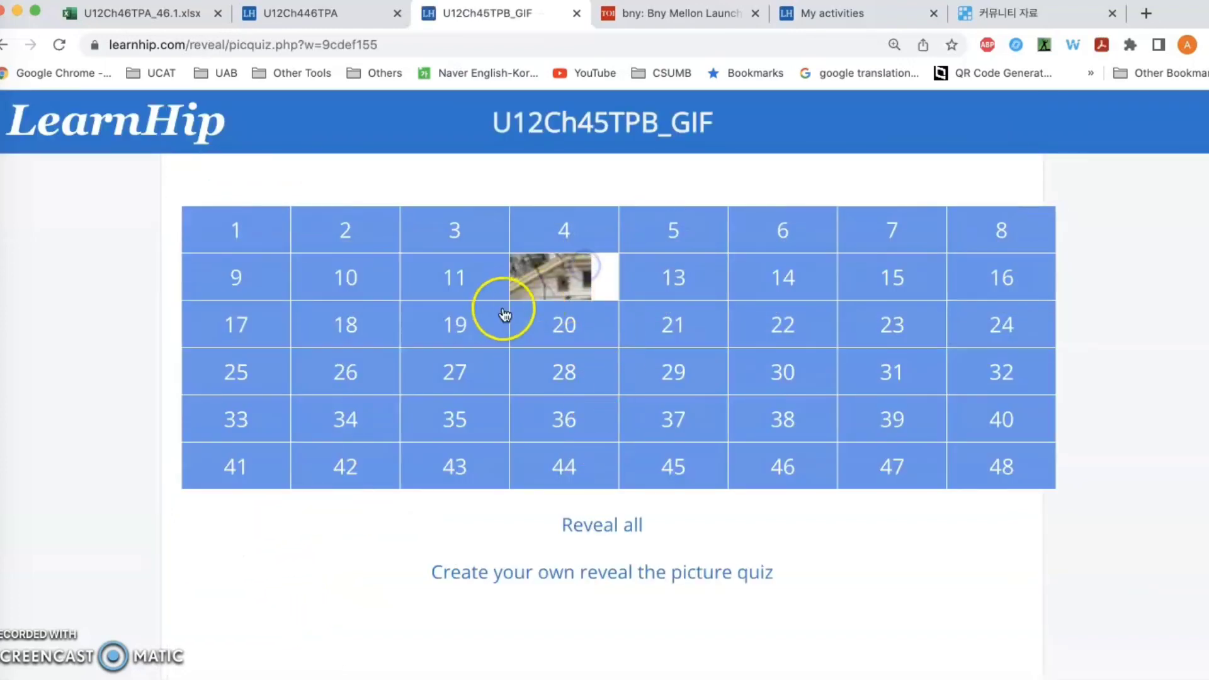
pyautogui.click(354, 332)
pyautogui.click(355, 365)
pyautogui.click(432, 418)
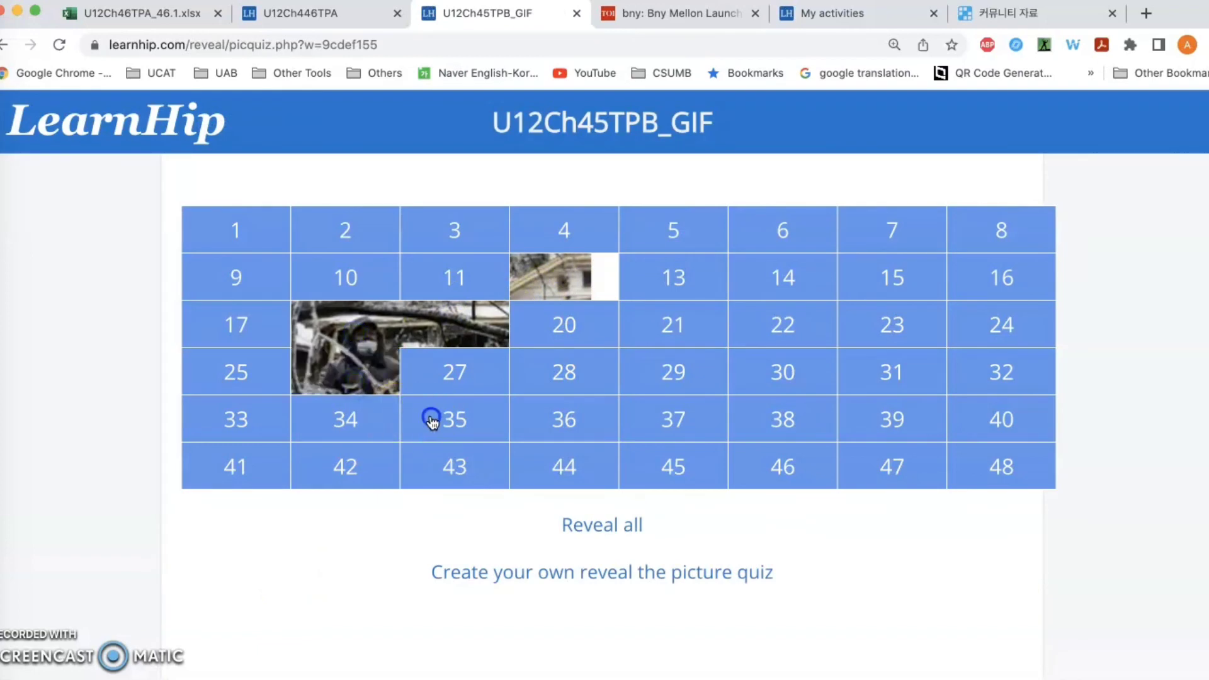
pyautogui.click(566, 426)
pyautogui.click(831, 378)
pyautogui.click(885, 370)
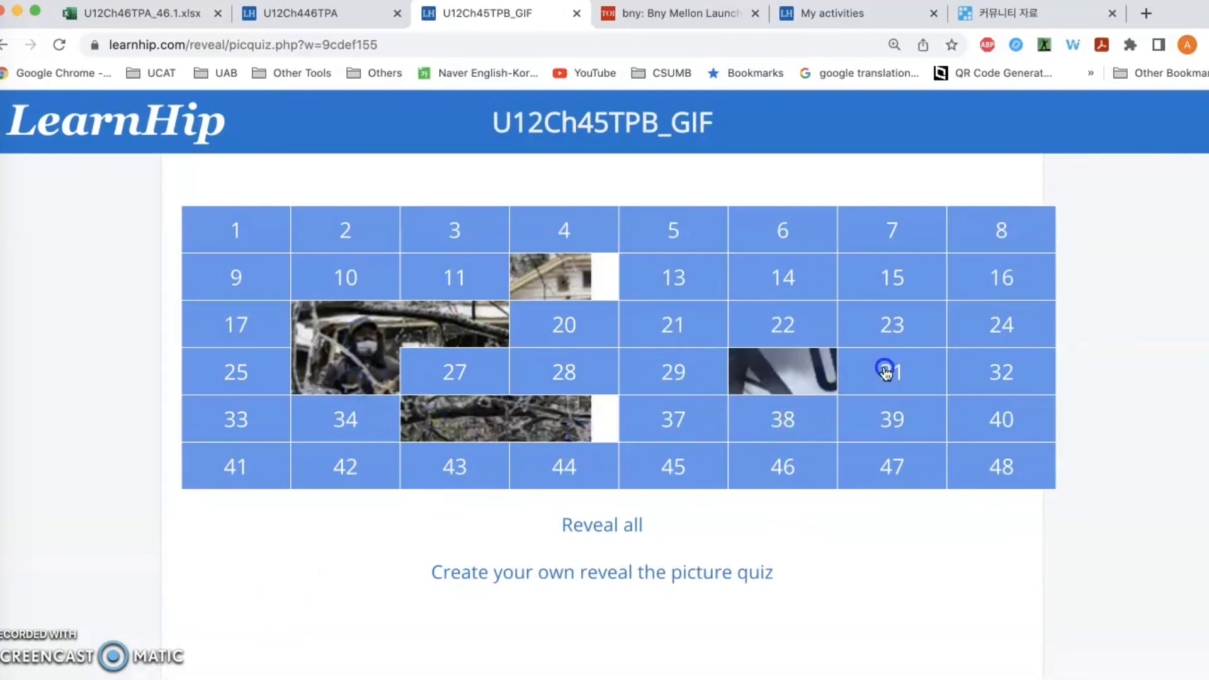
pyautogui.click(895, 291)
pyautogui.click(616, 524)
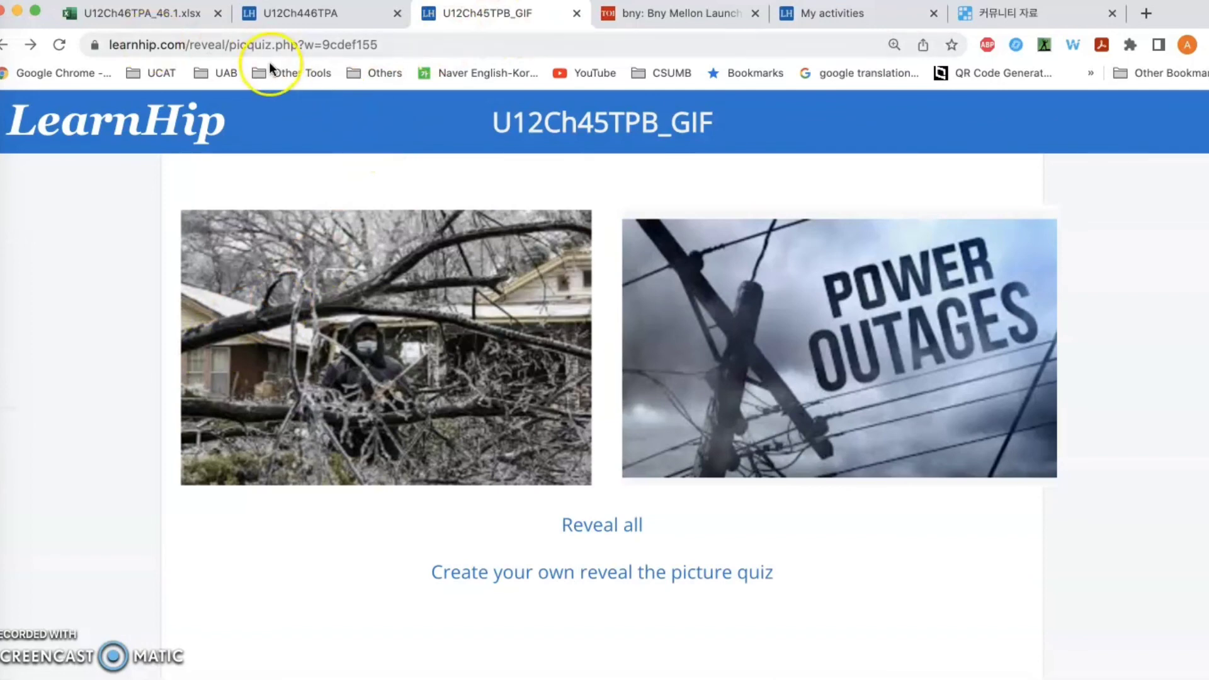
pyautogui.click(4, 44)
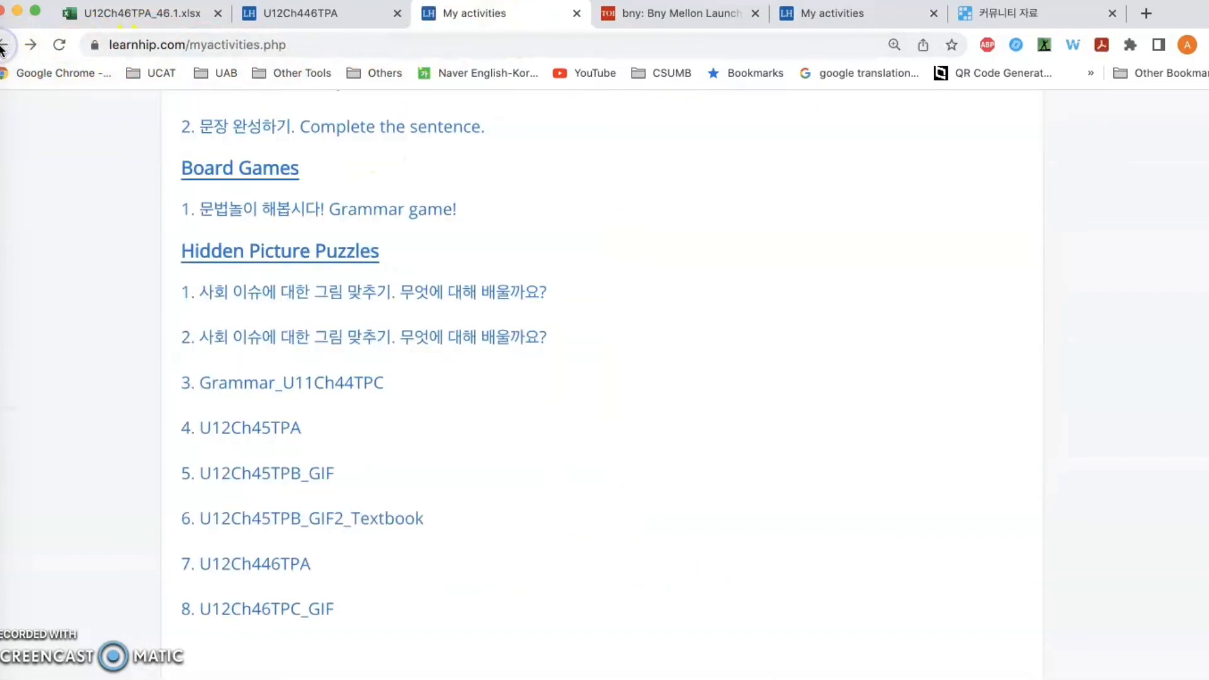
# Open the 문법놀이 해봅시다! Grammar game! board game, look over its board and player list, and return to My Activities.
pyautogui.scroll(3, 542, 302)
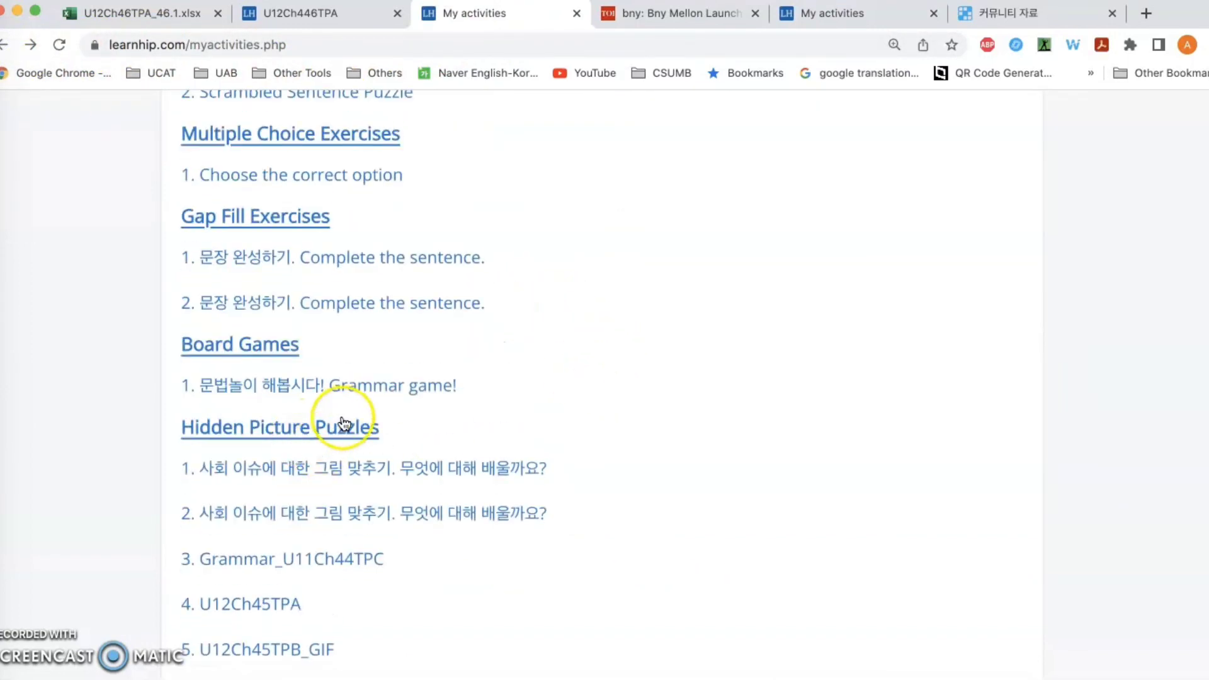
pyautogui.click(264, 385)
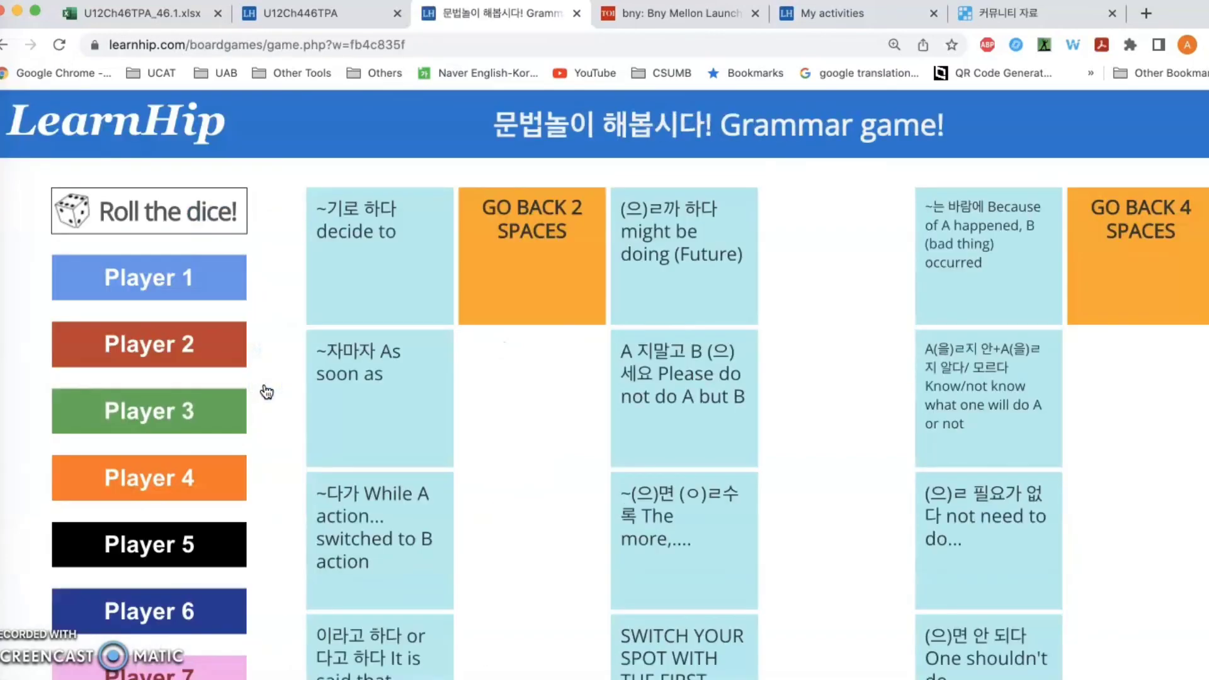
pyautogui.scroll(-3, 535, 399)
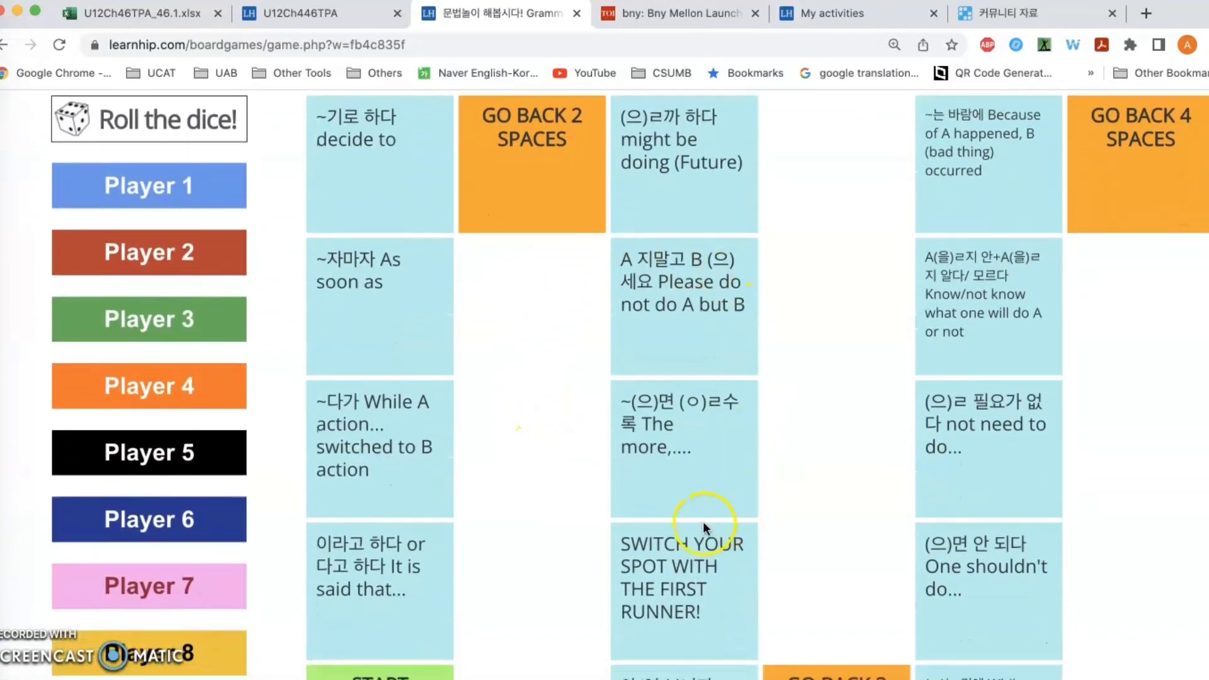
pyautogui.scroll(-1, 715, 482)
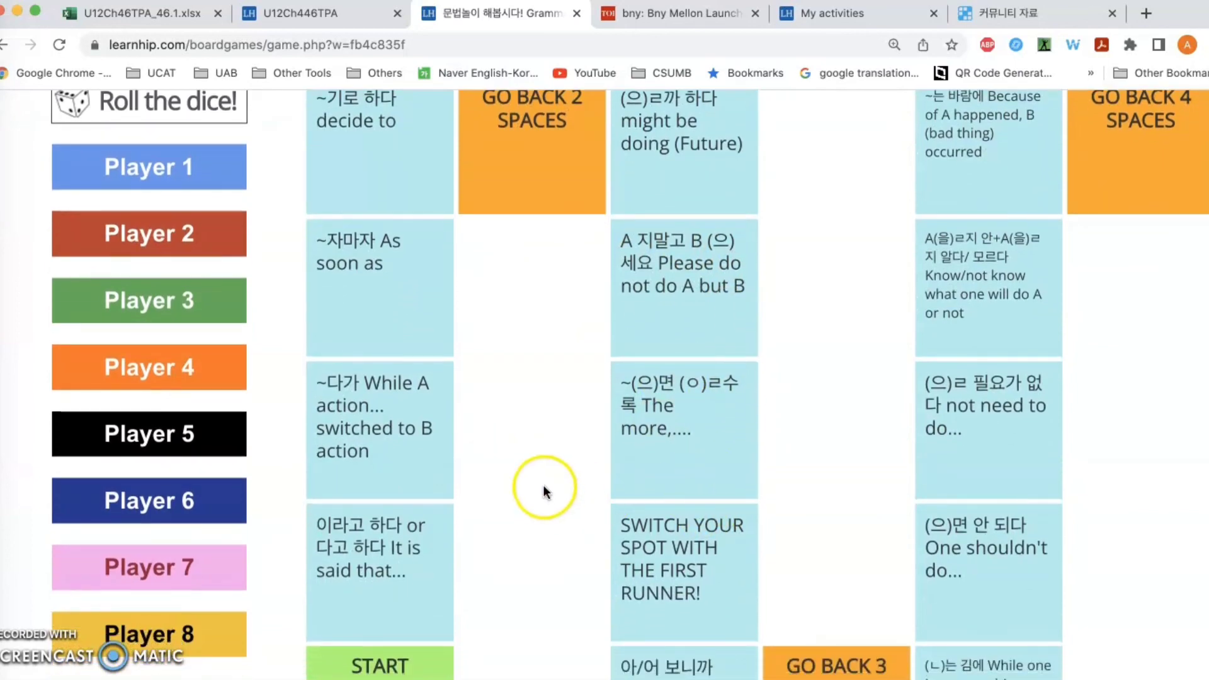
pyautogui.scroll(-1, 537, 418)
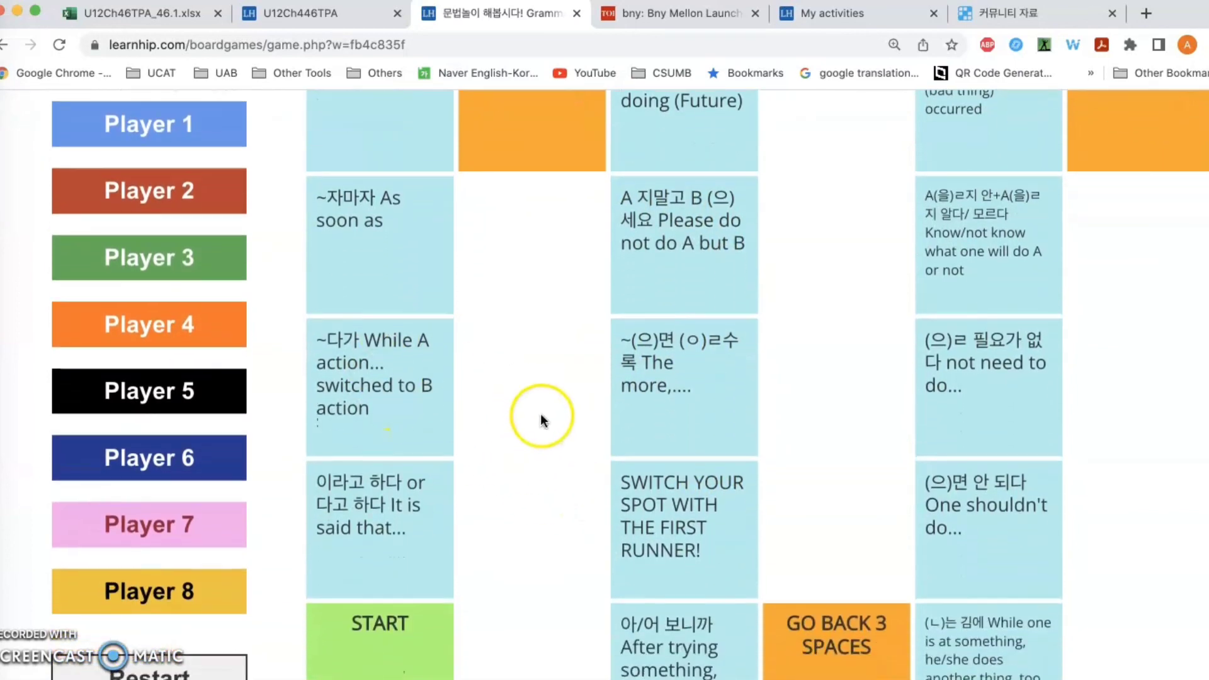
pyautogui.scroll(5, 541, 413)
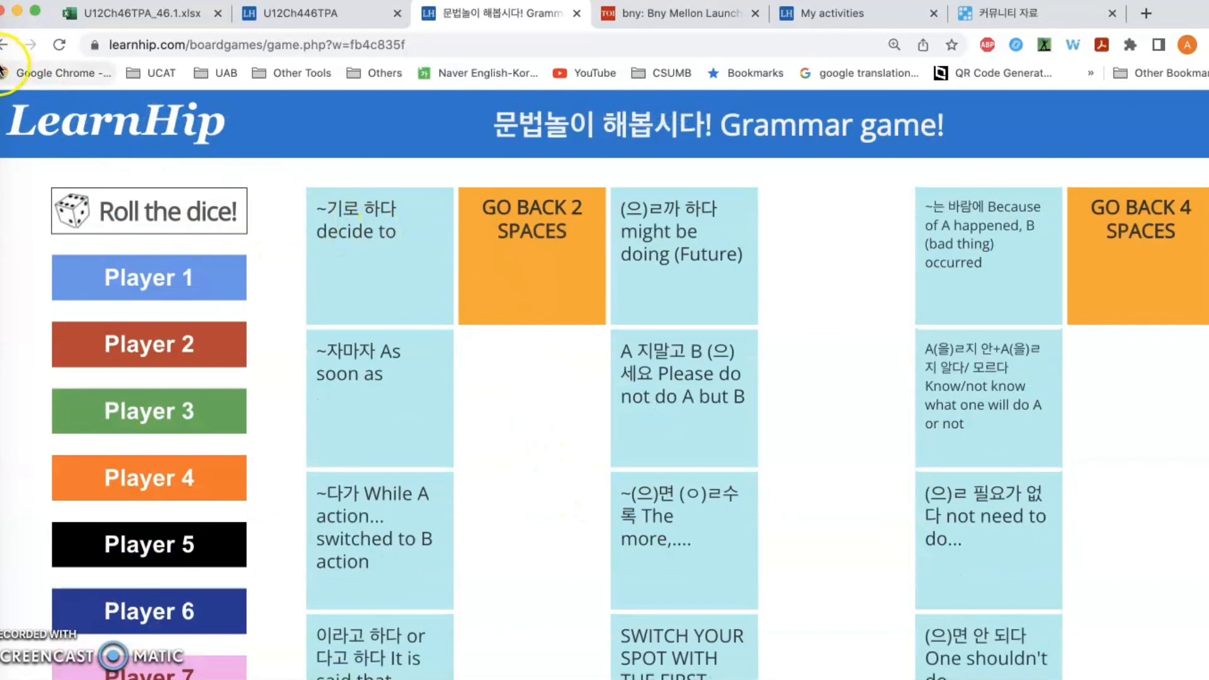
pyautogui.click(4, 44)
# Open the Sentence Match activity, go back to My Activities and look through the activity list.
pyautogui.scroll(10, 567, 308)
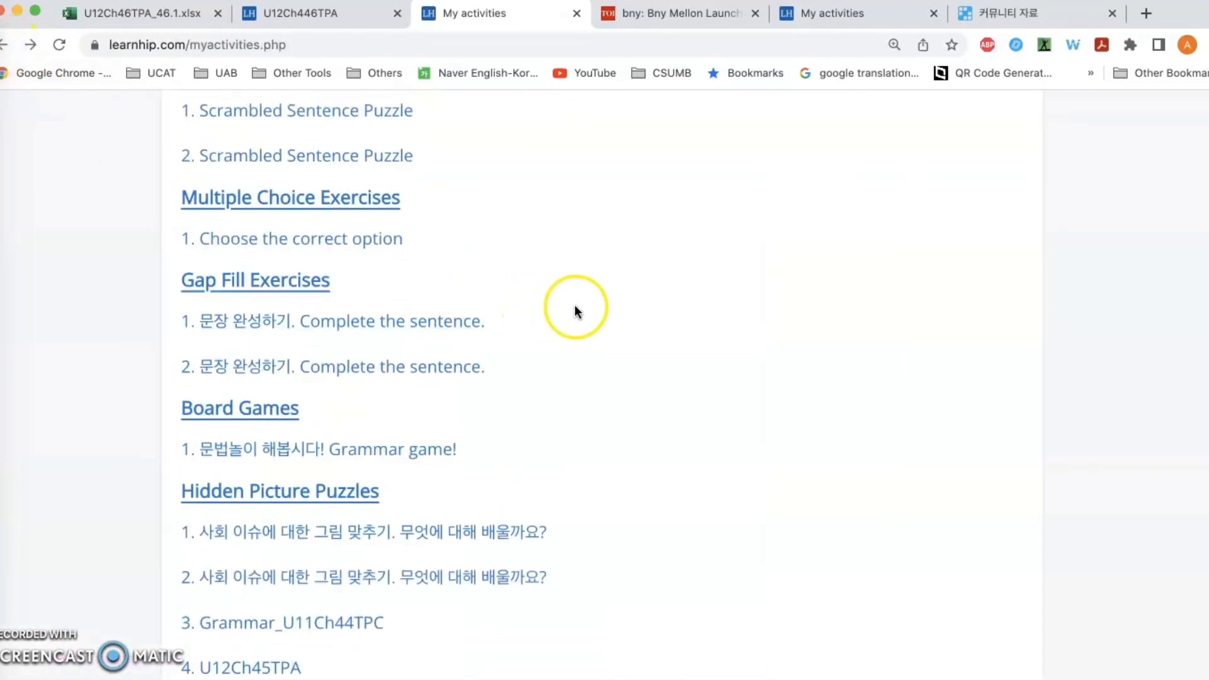
pyautogui.click(255, 320)
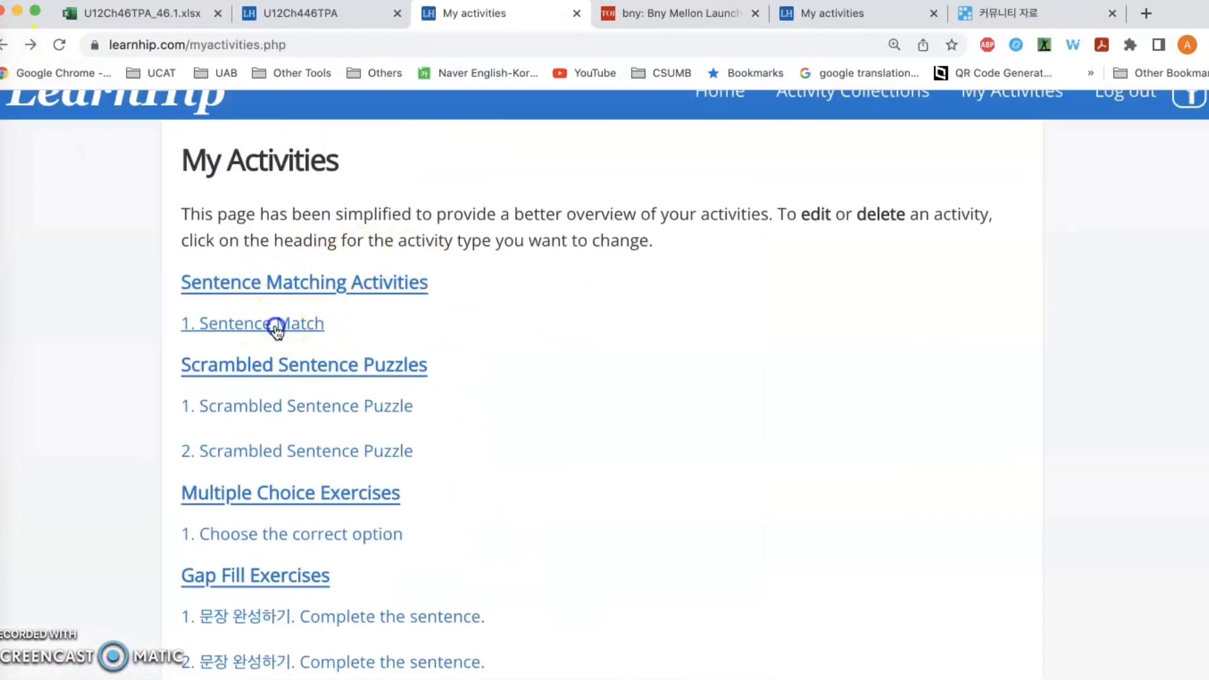
pyautogui.click(3, 45)
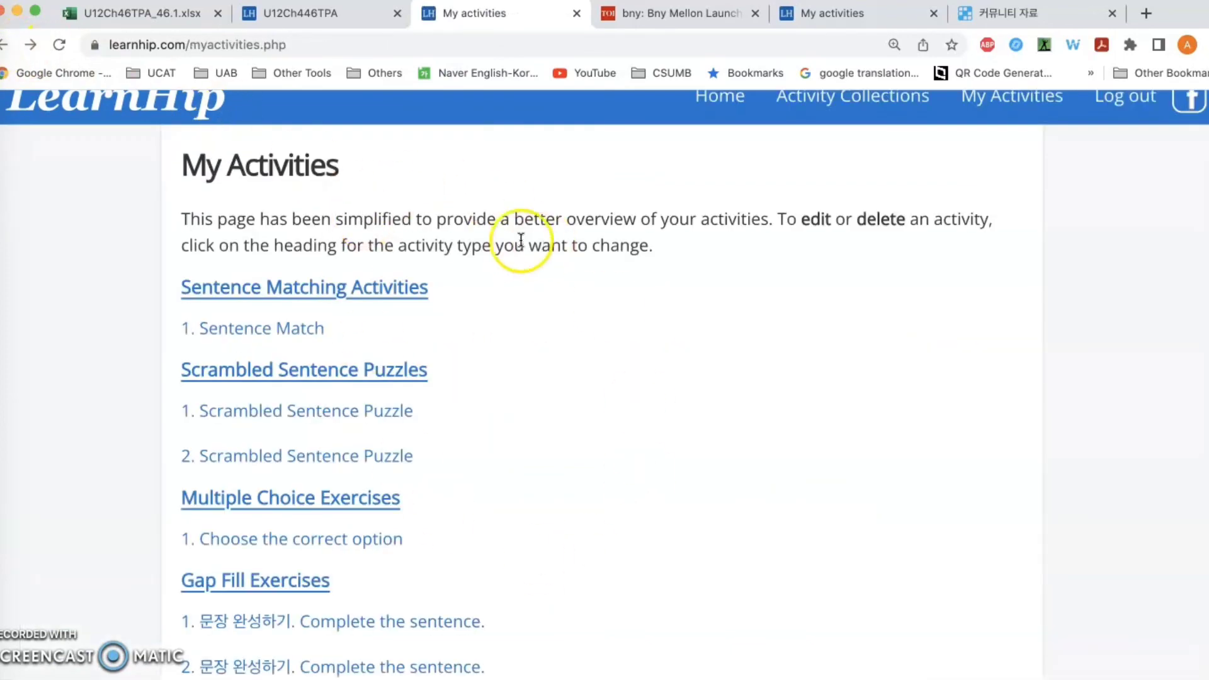
pyautogui.scroll(1, 673, 351)
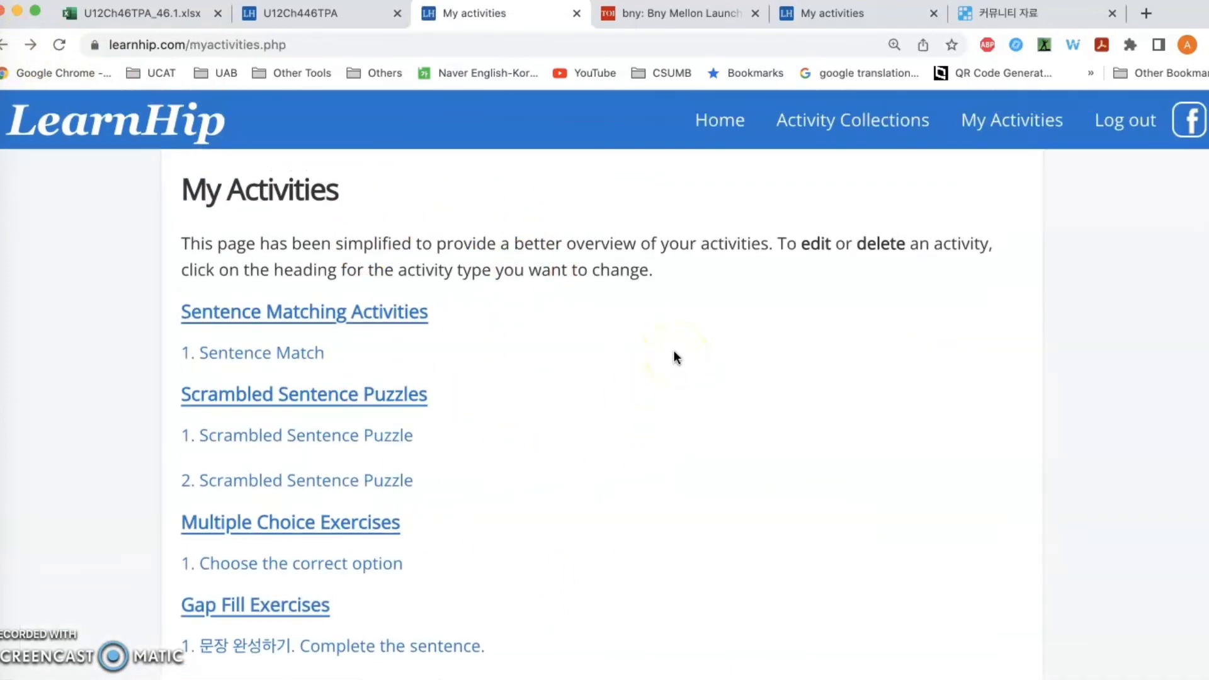
pyautogui.scroll(-3, 673, 352)
pyautogui.scroll(-4, 673, 351)
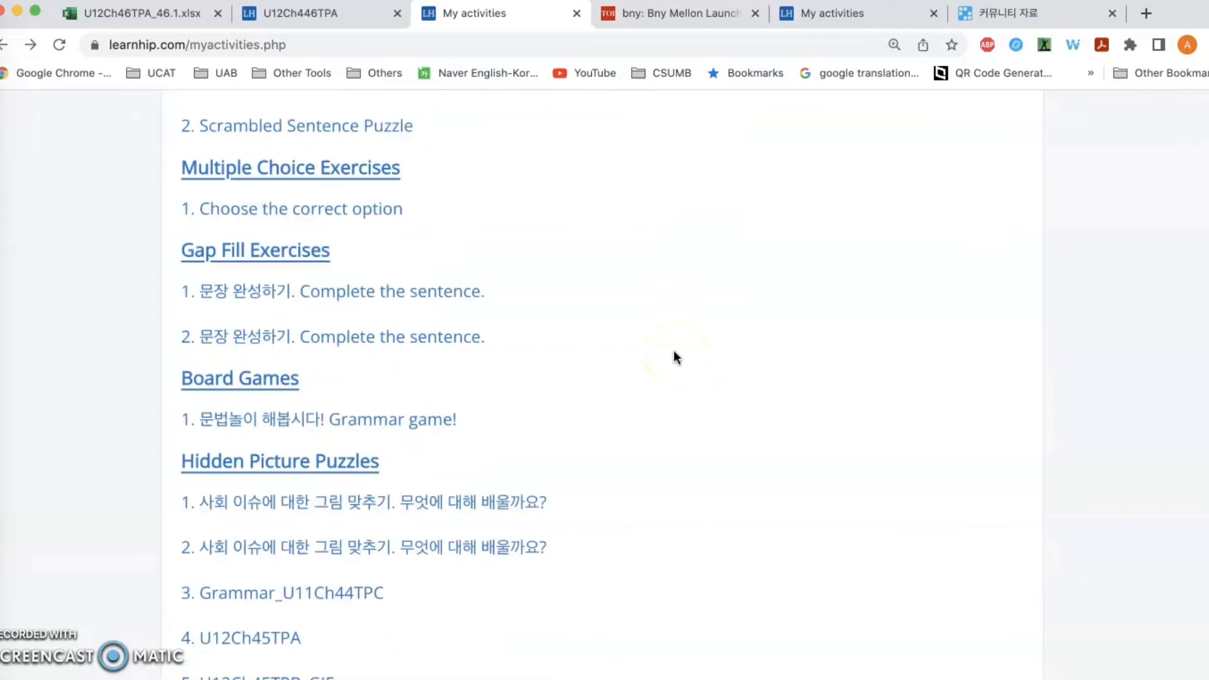
pyautogui.scroll(-1, 674, 357)
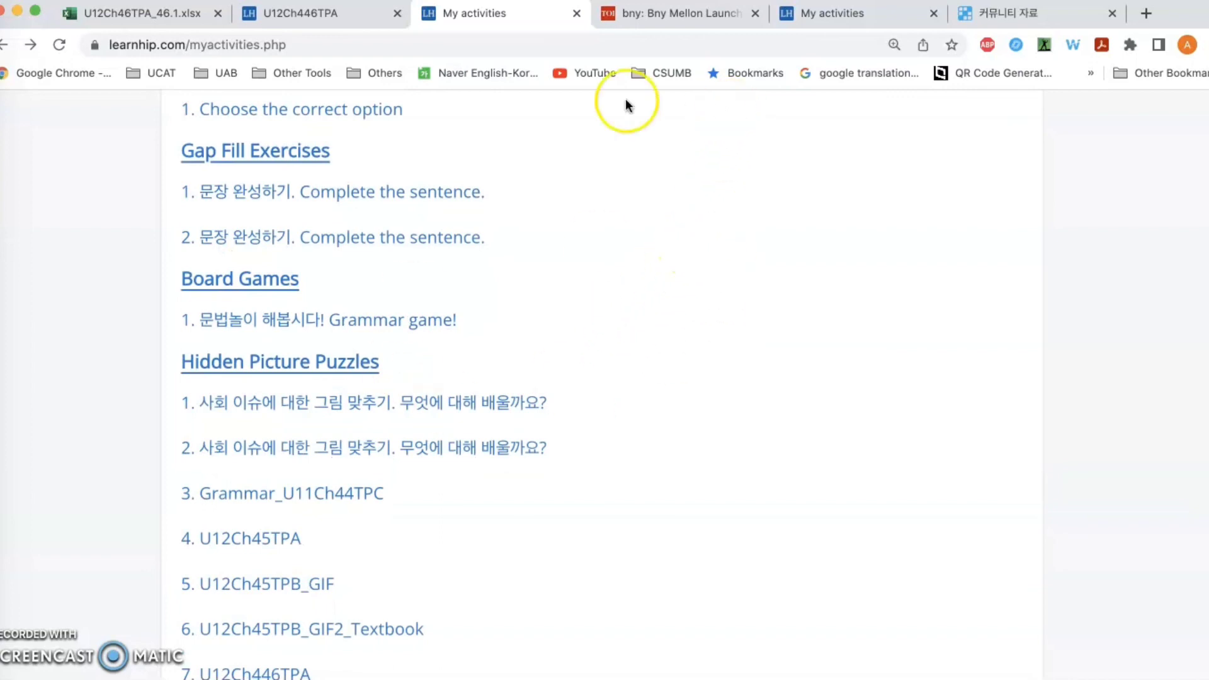
# Switch to the U12Ch46TPA_46.1 Excel workbook, view its hidden picture grid and the 미로 찾기 sheet, and return to the grid.
pyautogui.click(164, 19)
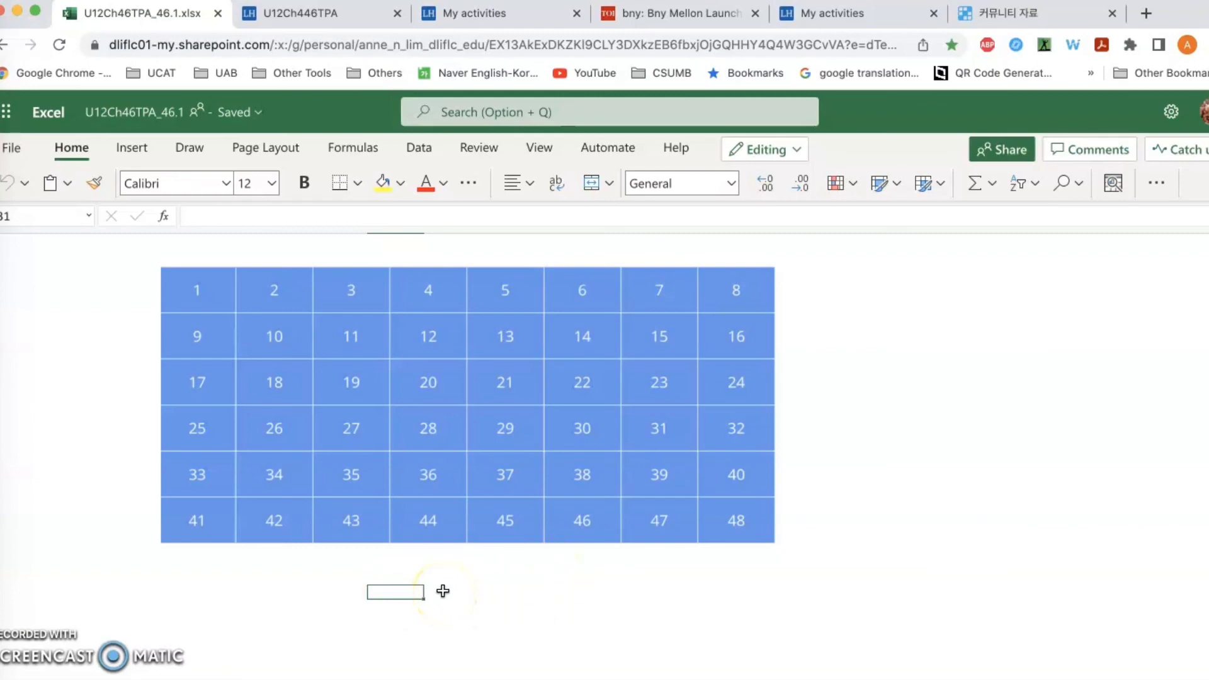
pyautogui.scroll(1, 918, 577)
pyautogui.scroll(3, 919, 577)
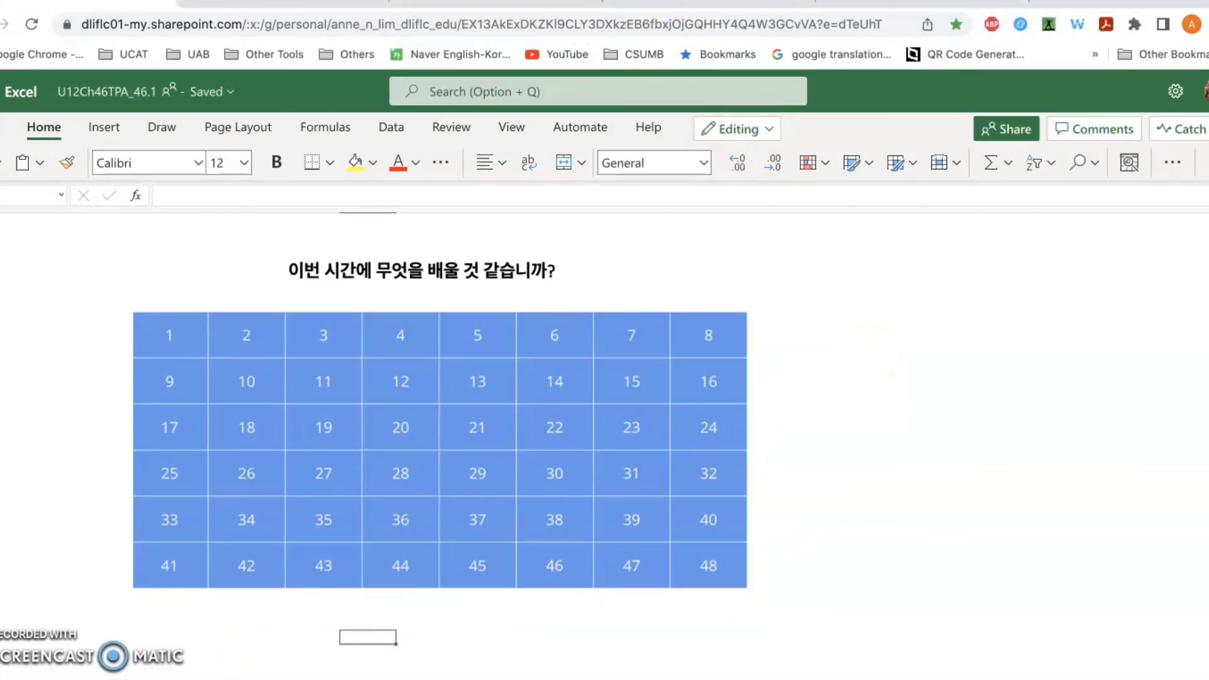
pyautogui.hotkey('ctrl', 'pagedown')
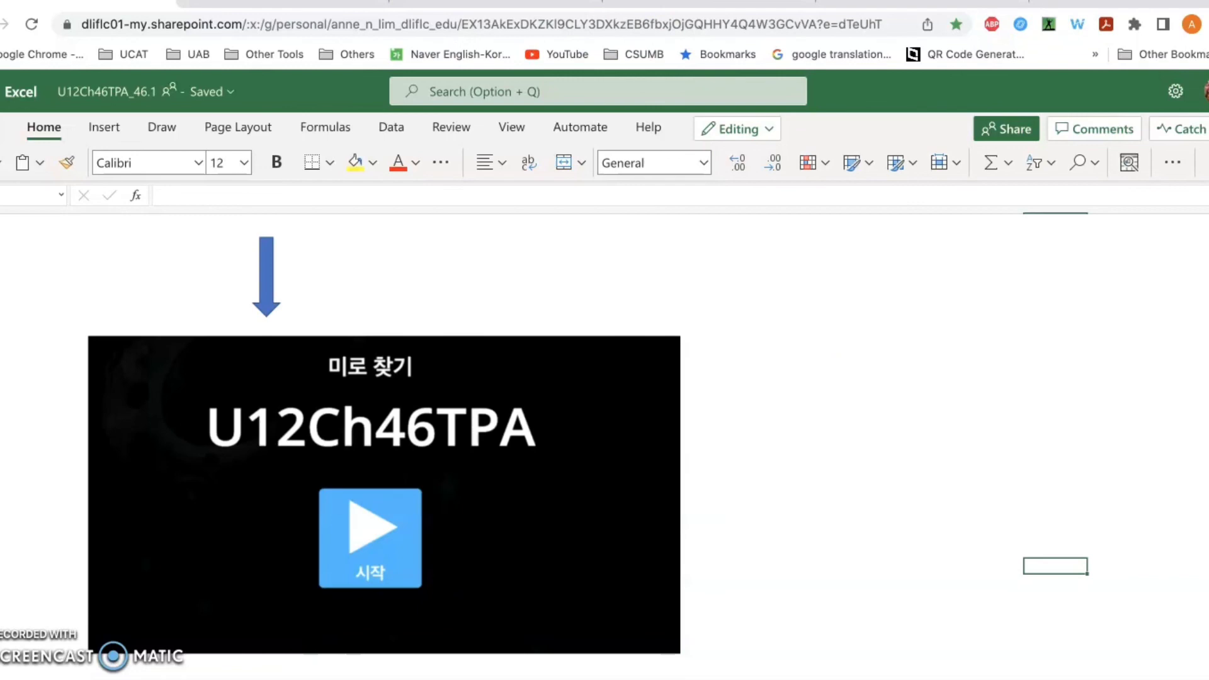
pyautogui.hotkey('ctrl', 'pageup')
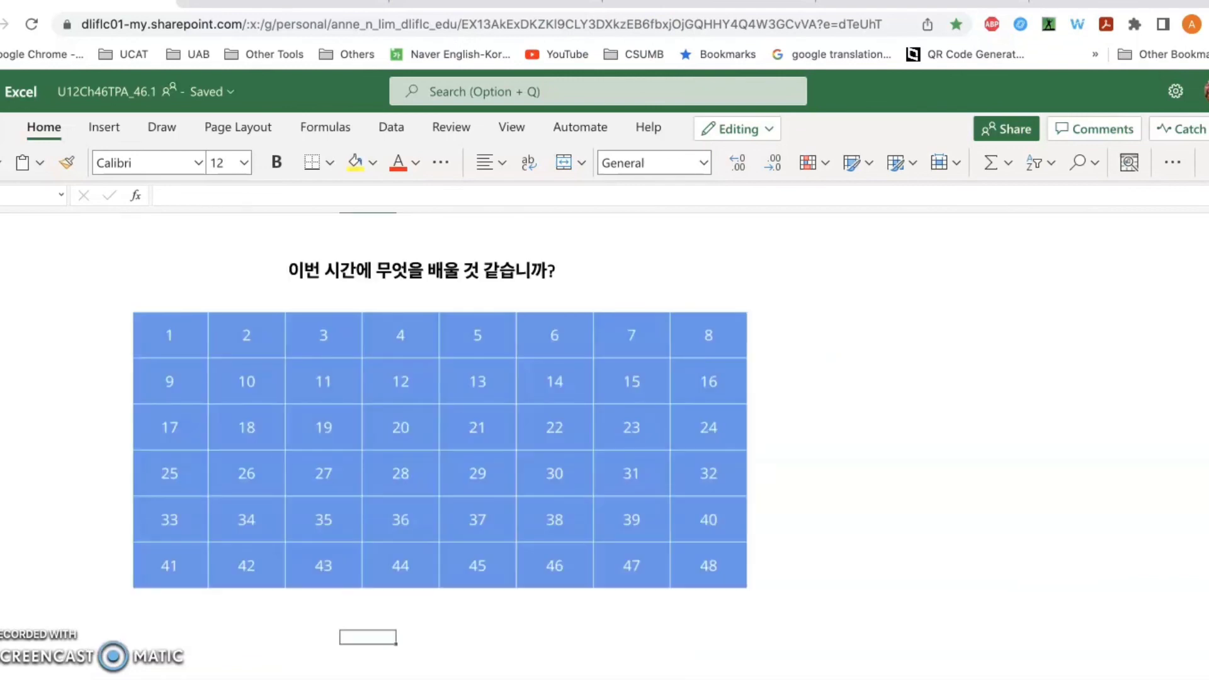
# Switch back to LearnHip's My Activities page and review the list from Sentence Matching Activities to Hidden Picture Puzzles.
pyautogui.click(554, 4)
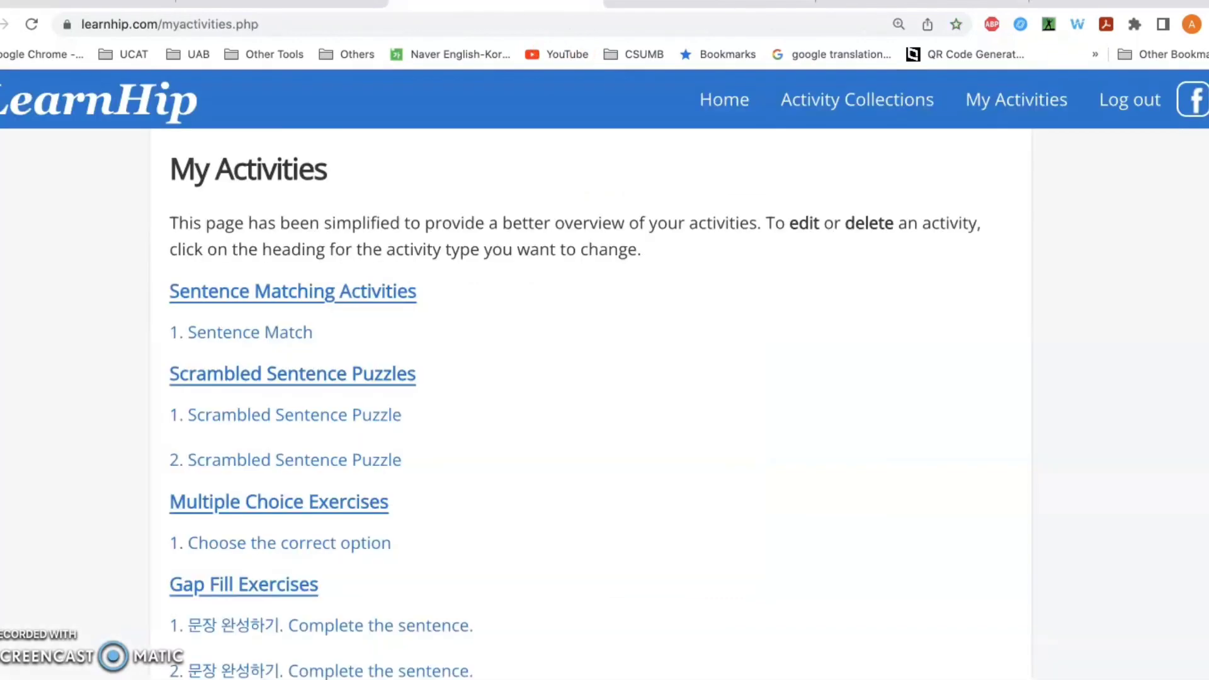
pyautogui.scroll(-3, 652, 377)
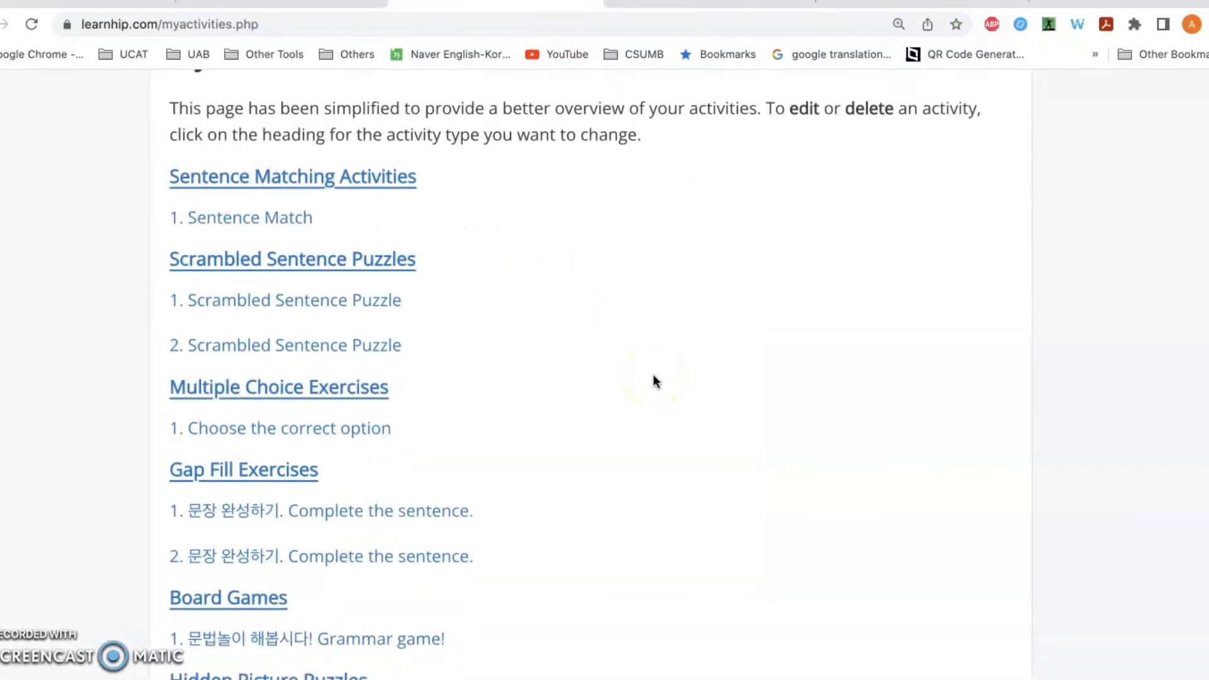
pyautogui.scroll(-3, 652, 380)
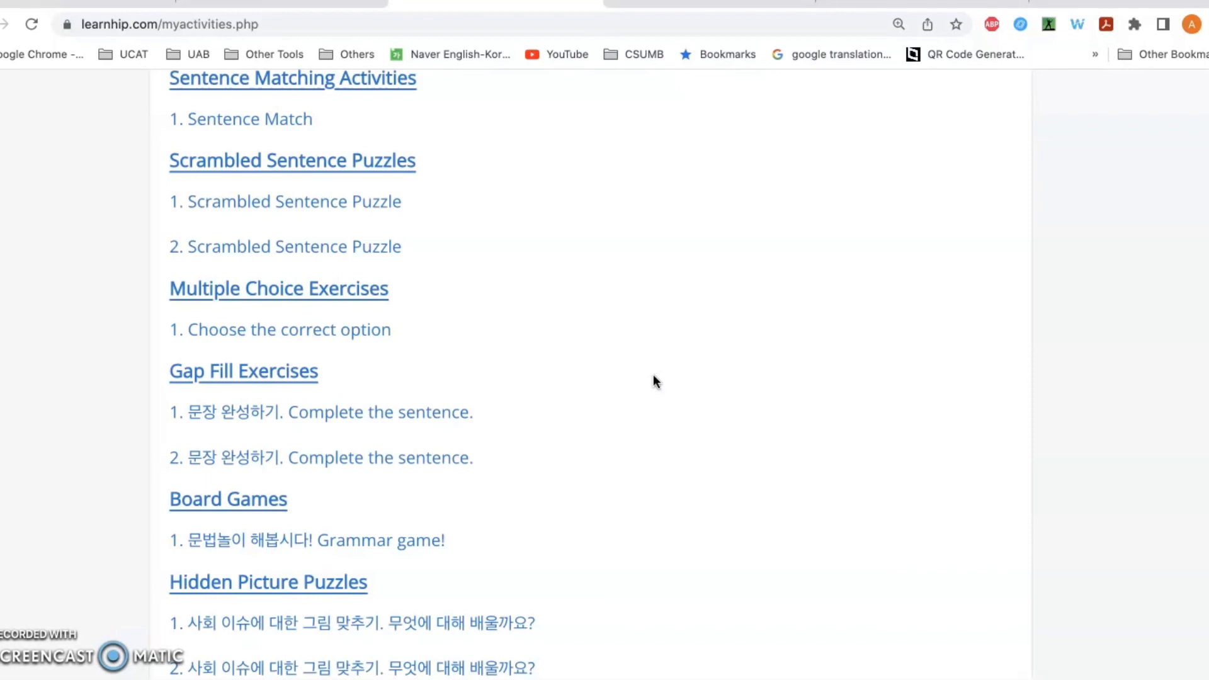
pyautogui.scroll(-1, 654, 377)
pyautogui.scroll(-4, 654, 378)
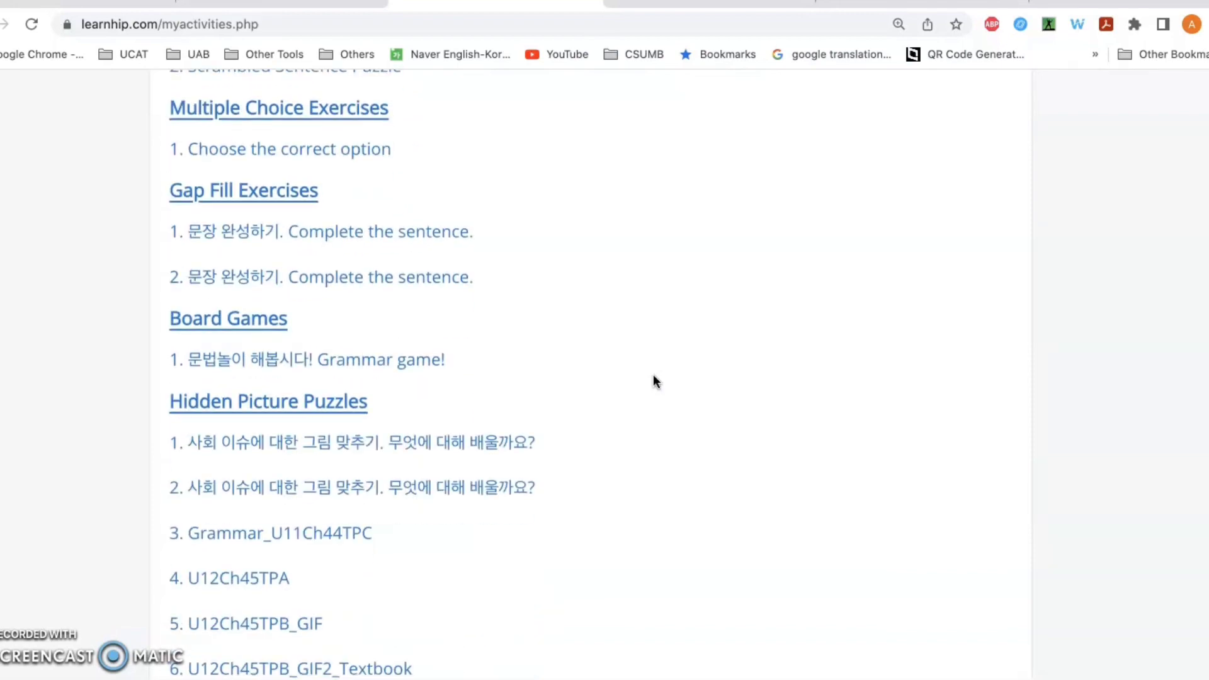
pyautogui.scroll(-1, 654, 381)
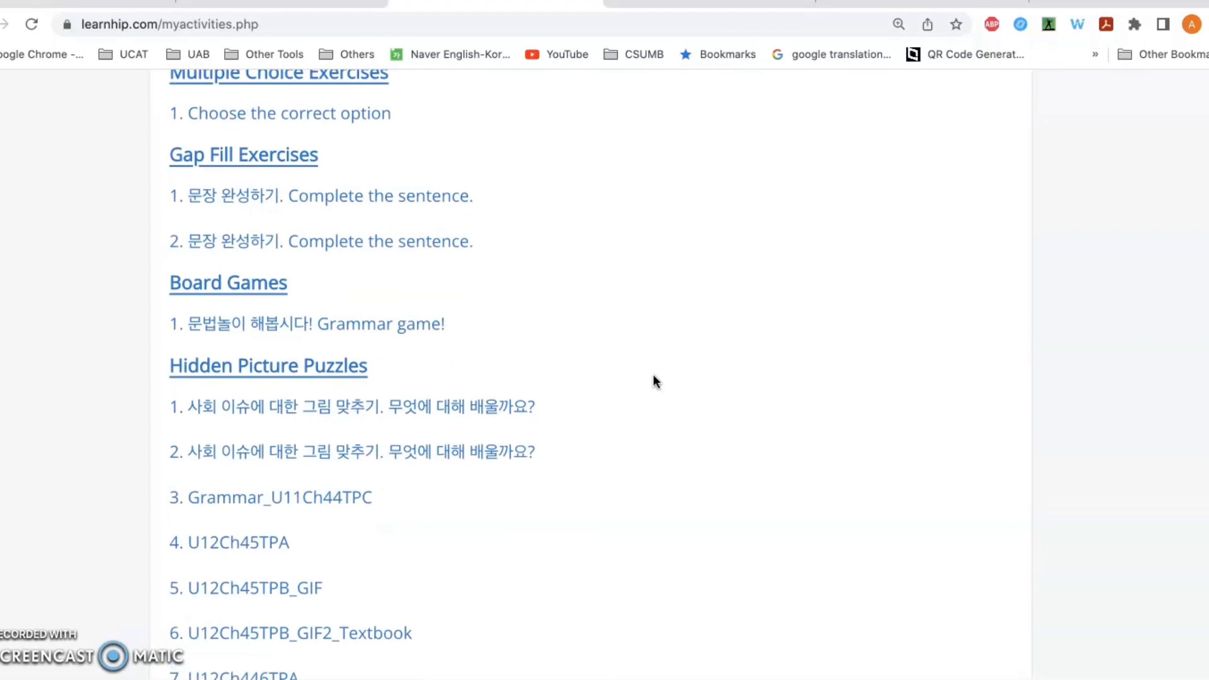